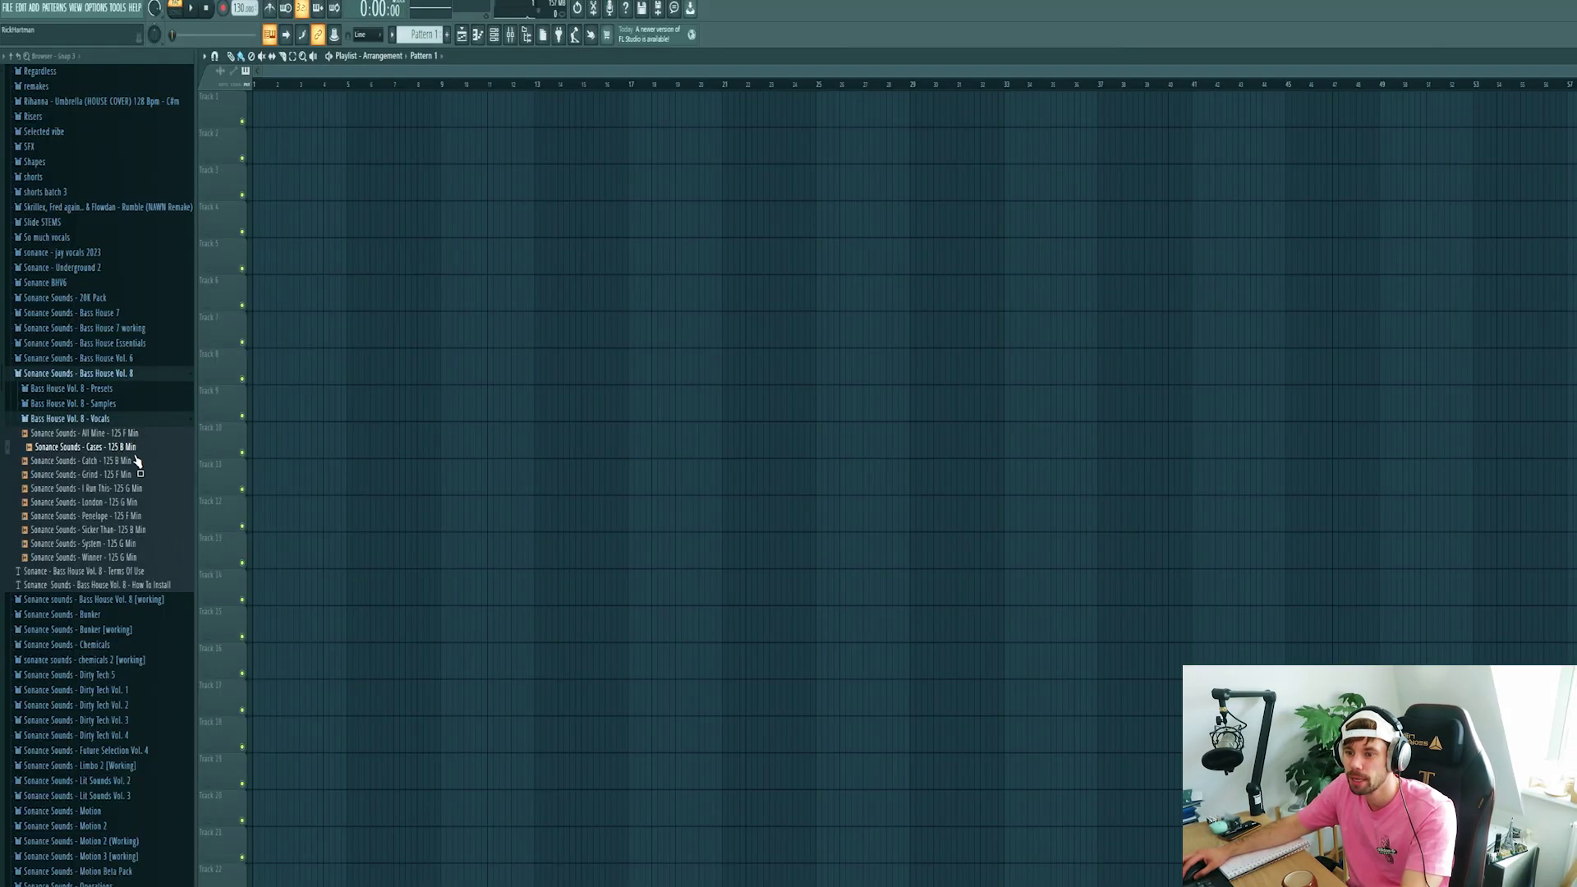
Place the Sonance Sounds - Penelope - 125 F Min vocal on Track 8 and fit it to the project tempo as 125 BPM
drag(121, 524, 532, 370)
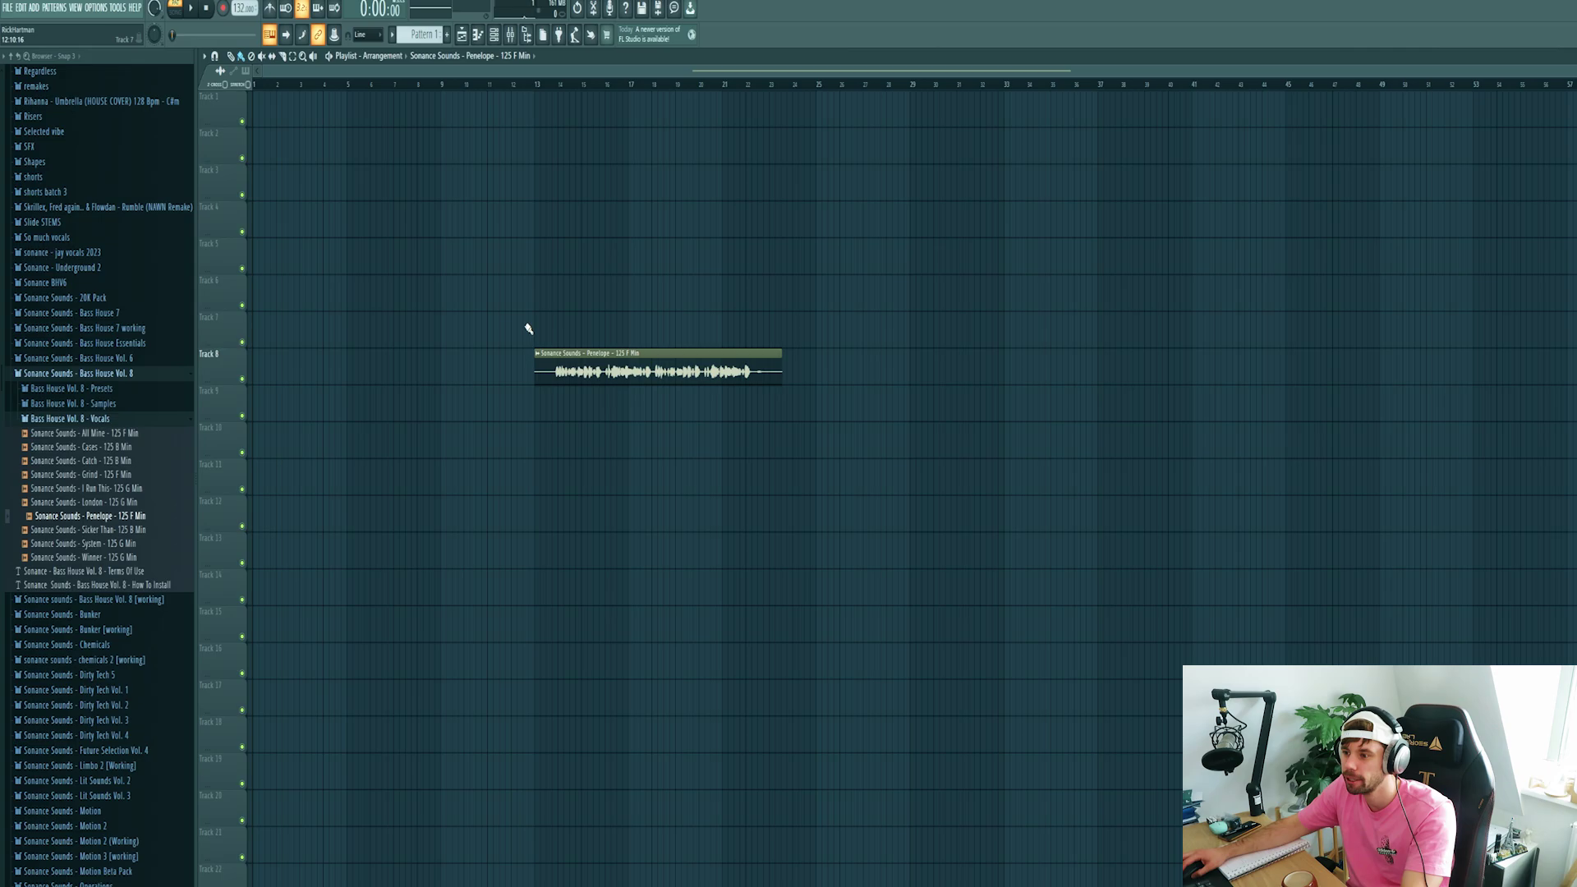
click(538, 355)
click(640, 442)
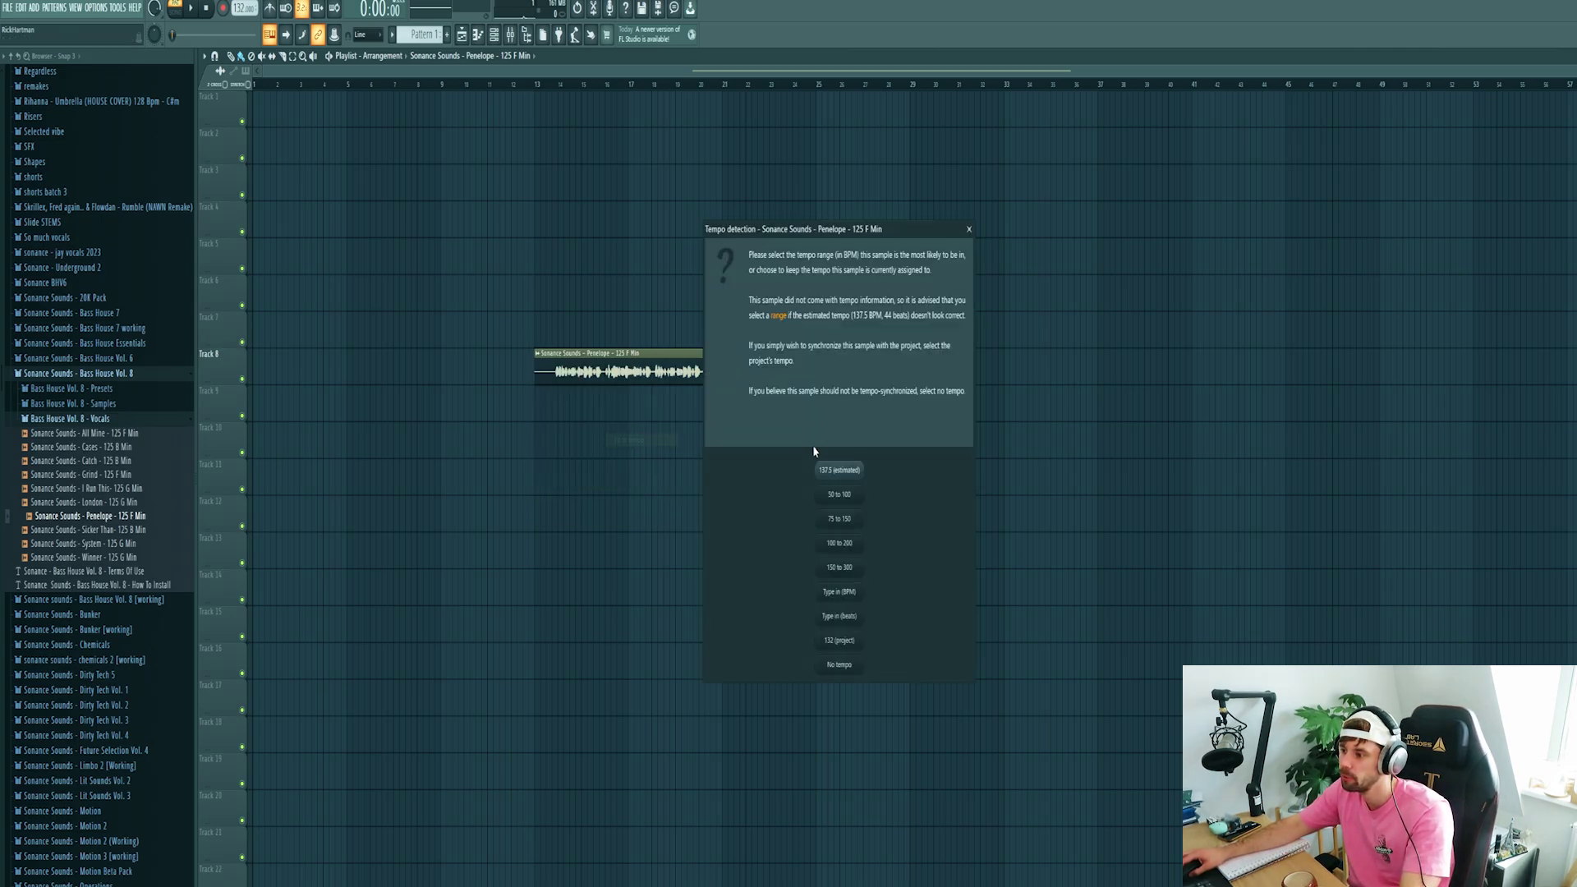
click(842, 591)
text(12)
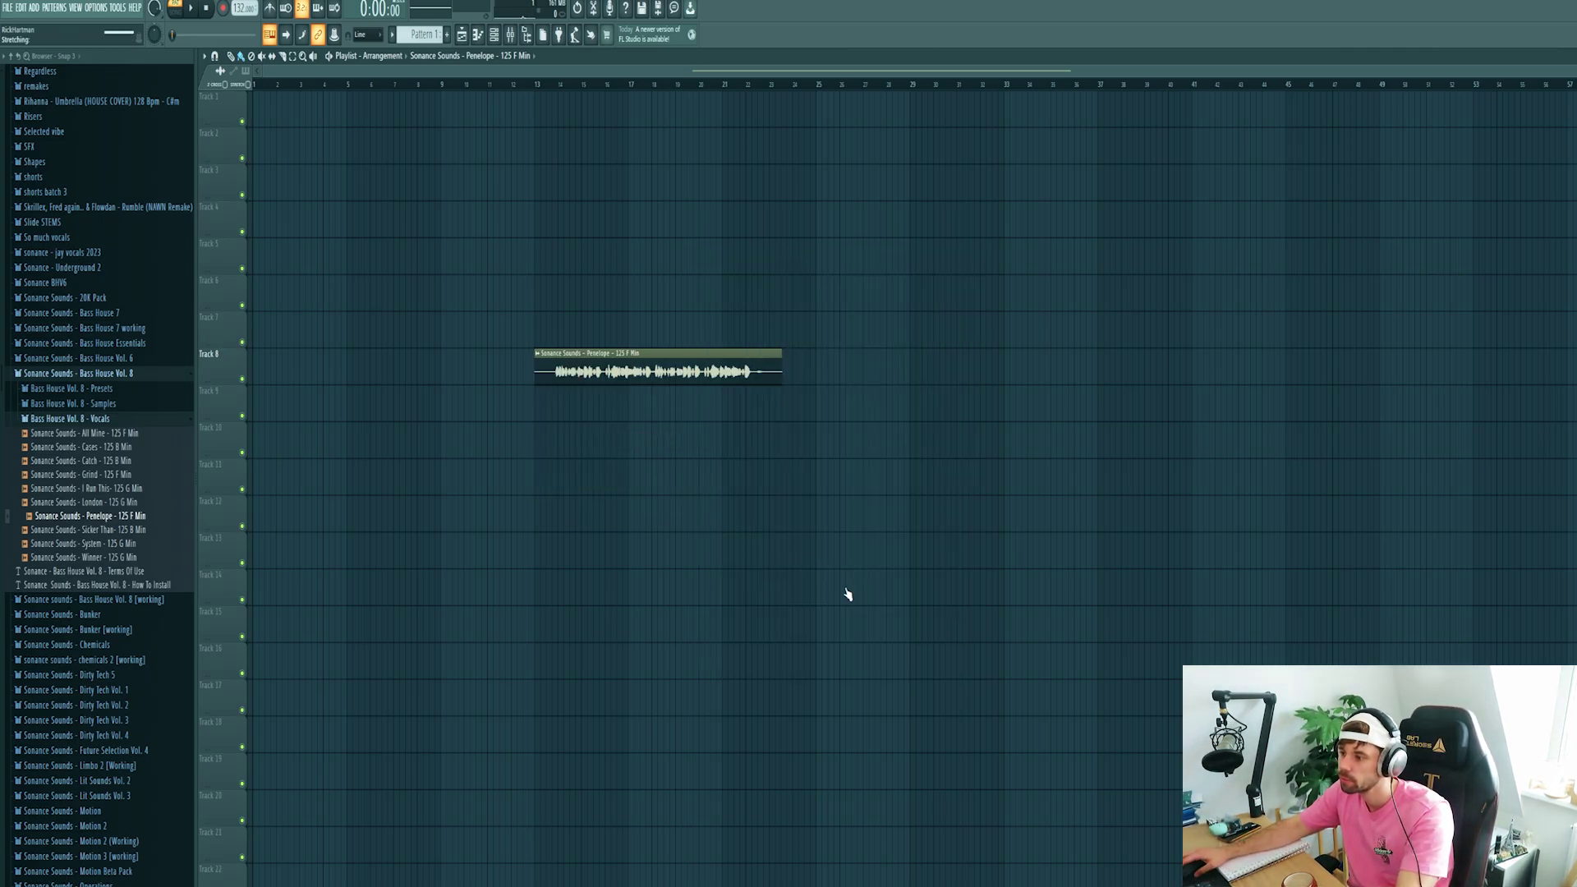
Set the Penelope vocal clip's pitch shift to -200 cents and play the vocal from just before its first phrase
double_click(663, 351)
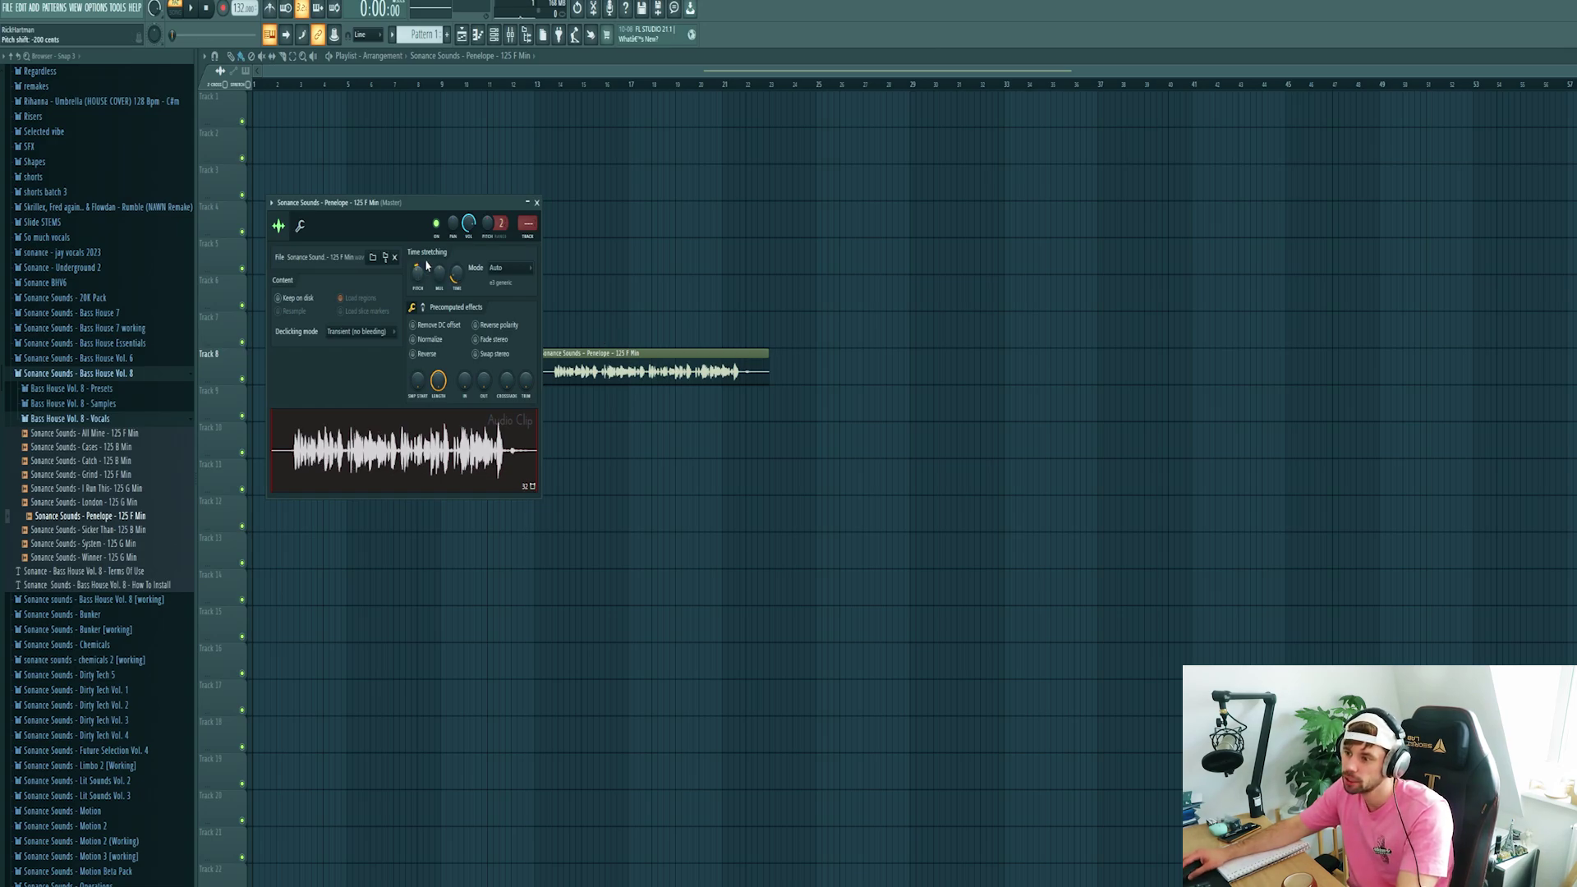
key(Escape)
click(534, 83)
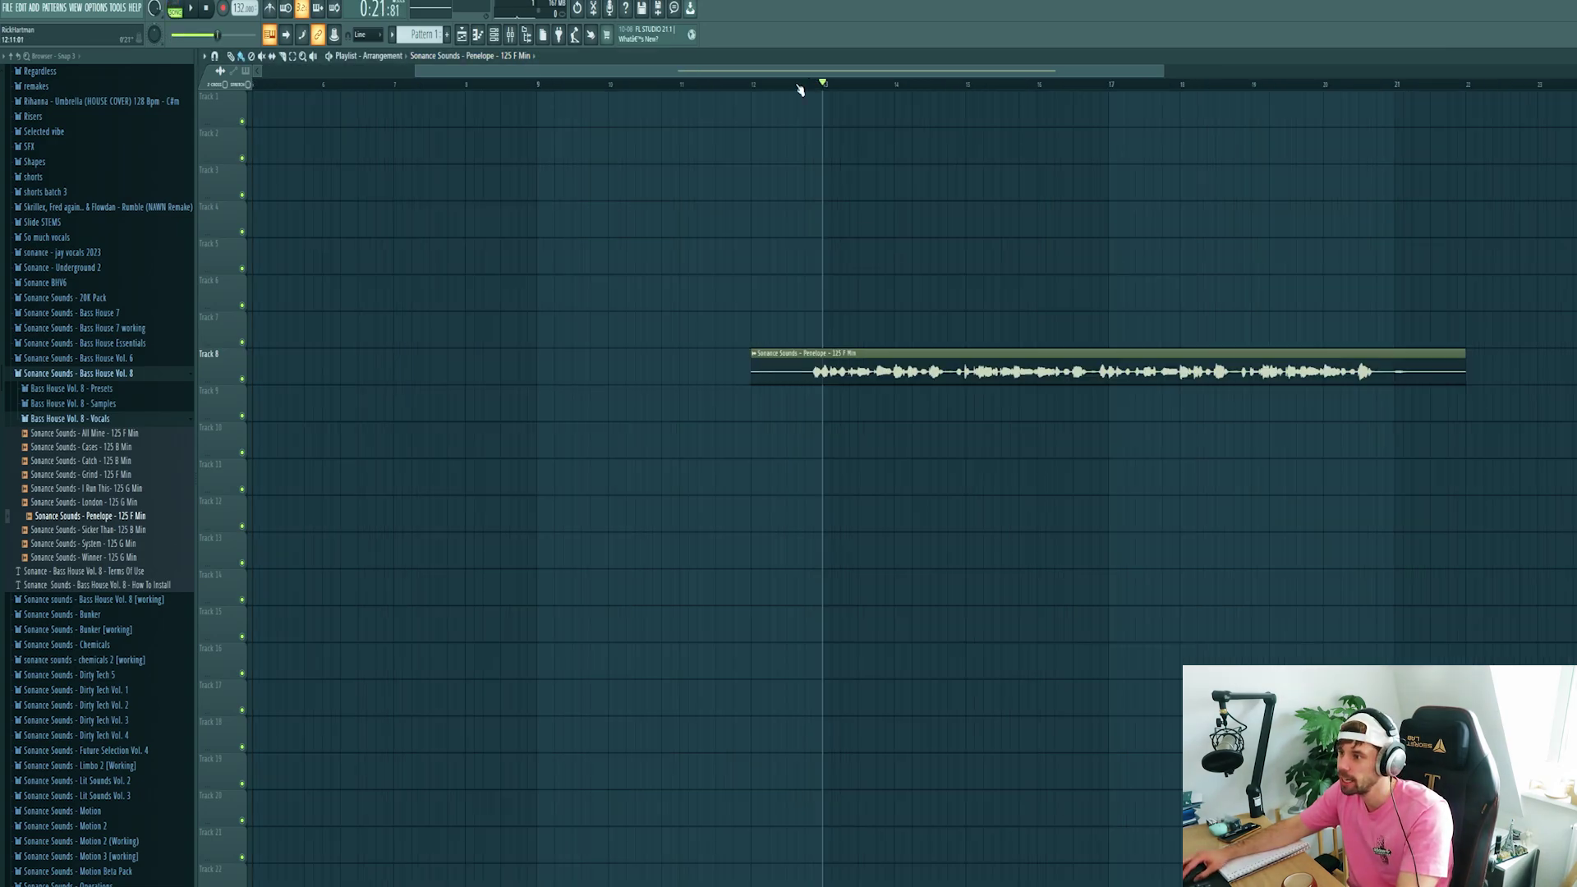
click(797, 86)
key(space)
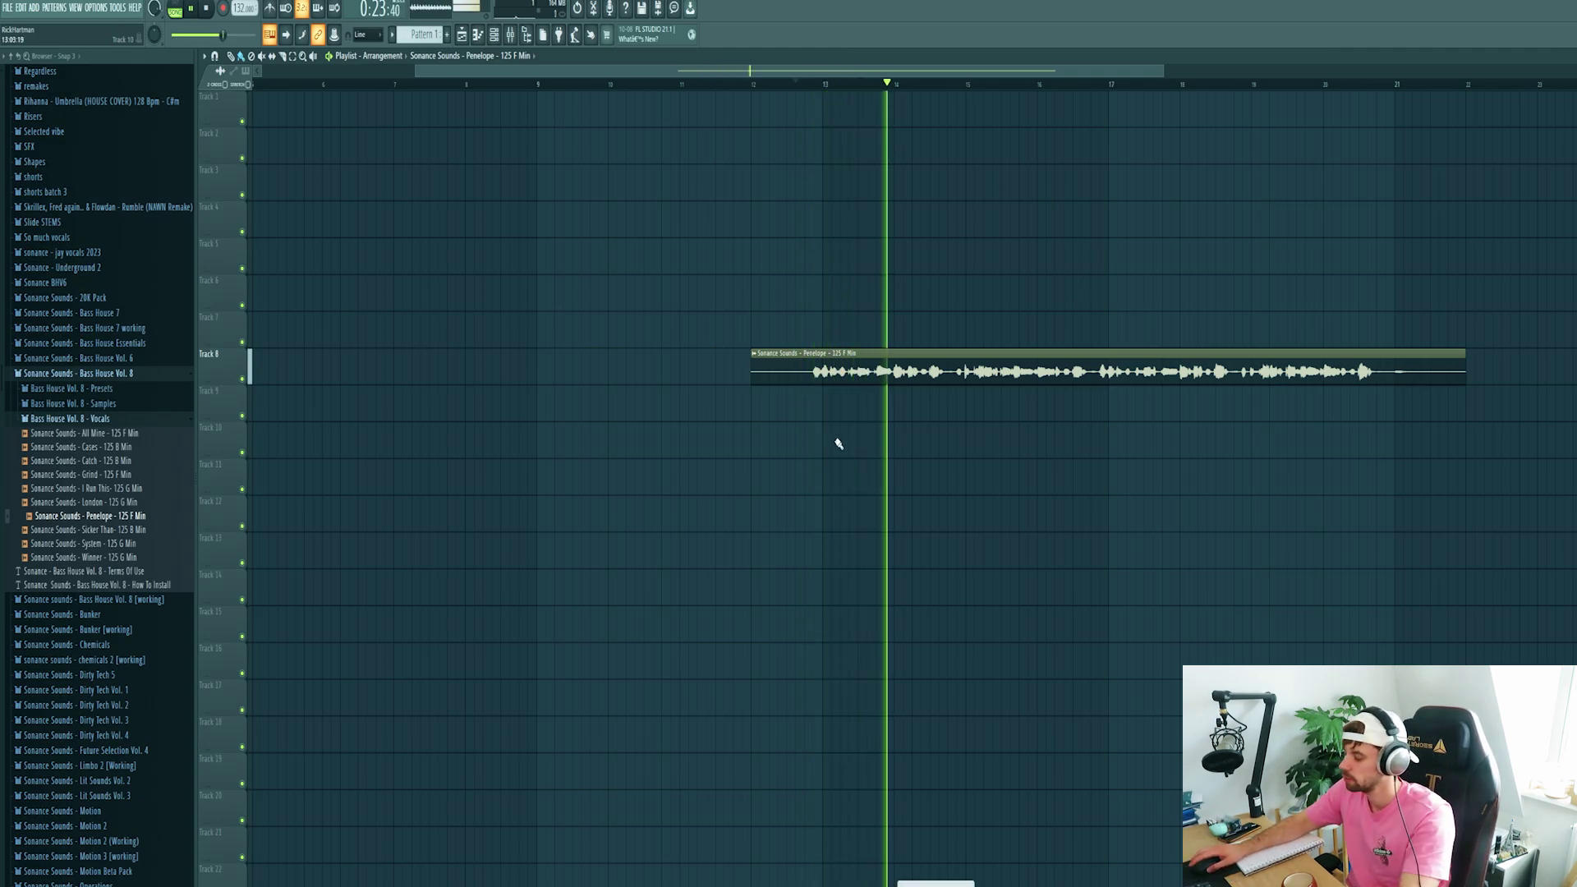
Use FabFilter Pro-Q 3 on the vocal's mixer track to add a band shaped as a low cut in the low frequencies
key(F9)
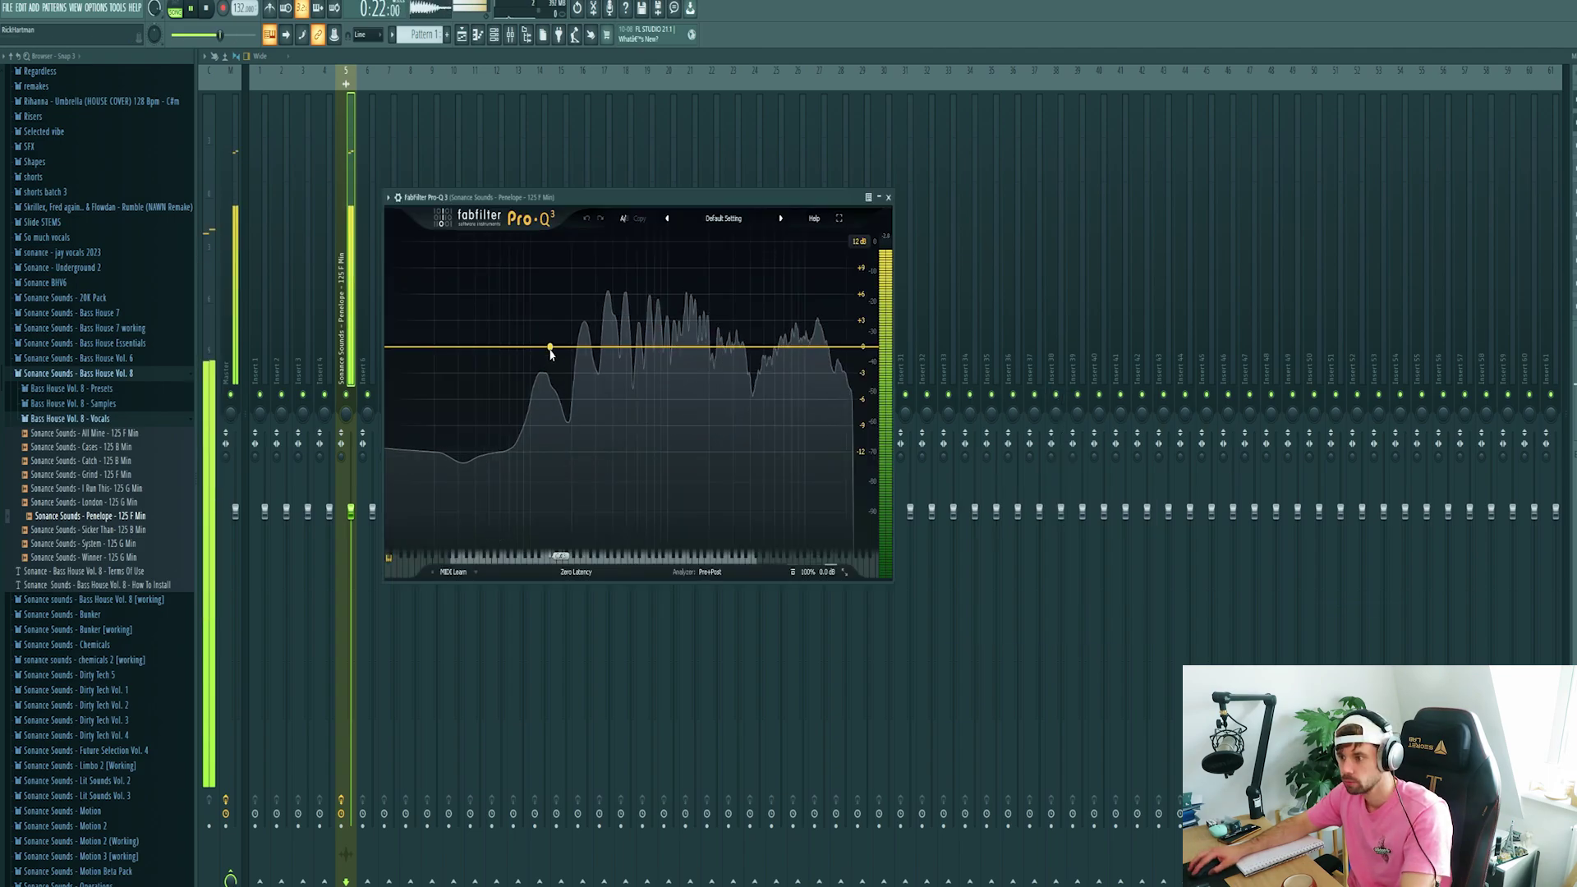
double_click(539, 353)
right_click(511, 354)
mouse_move(564, 417)
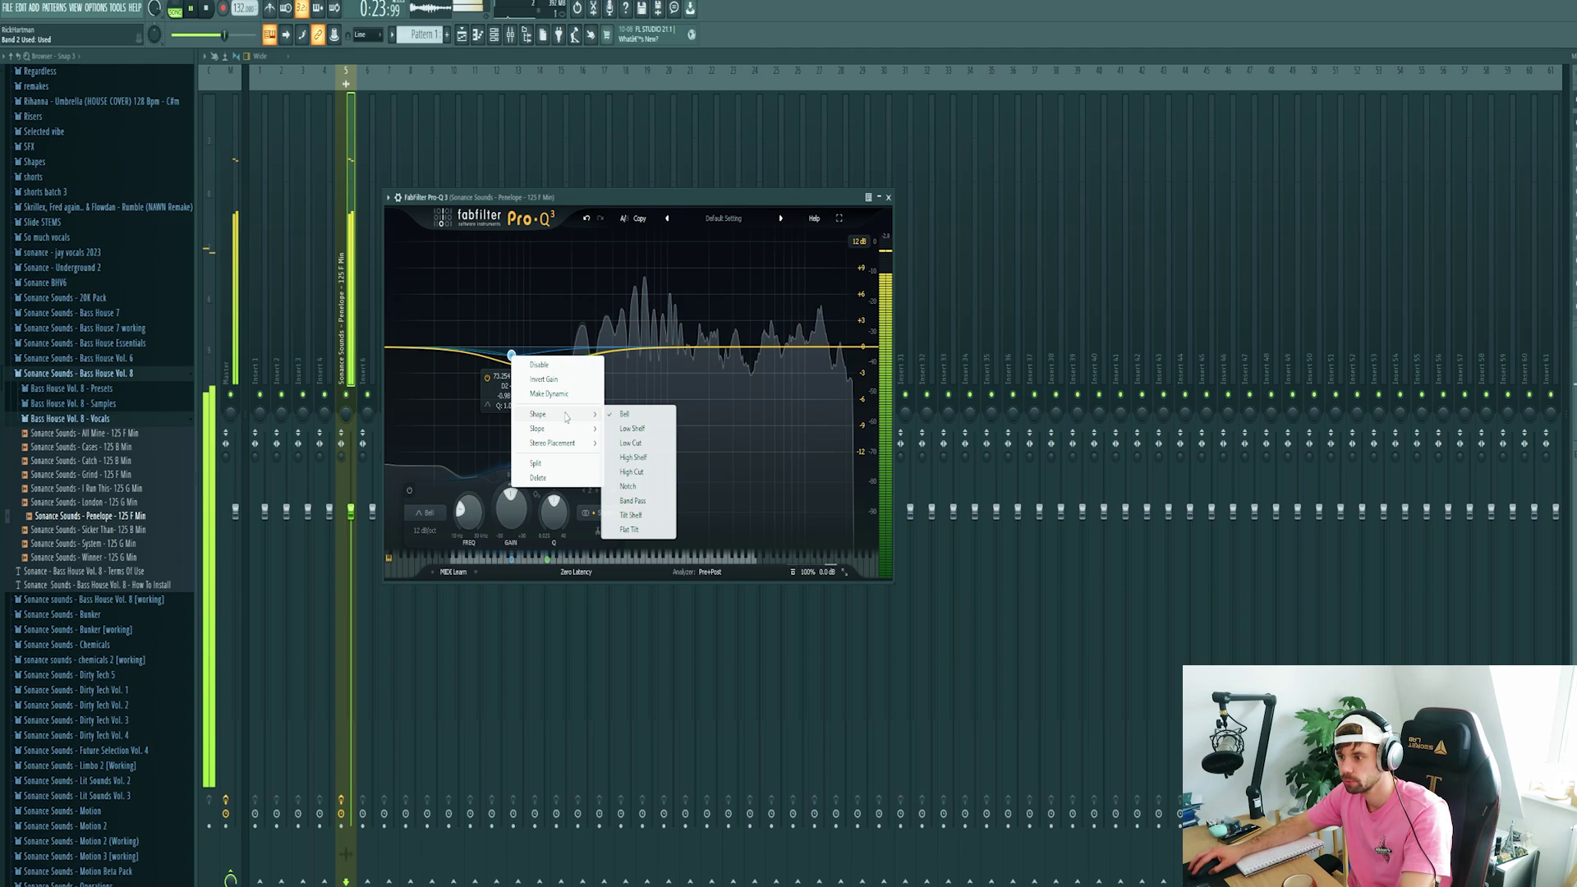
click(629, 443)
drag(515, 349, 522, 351)
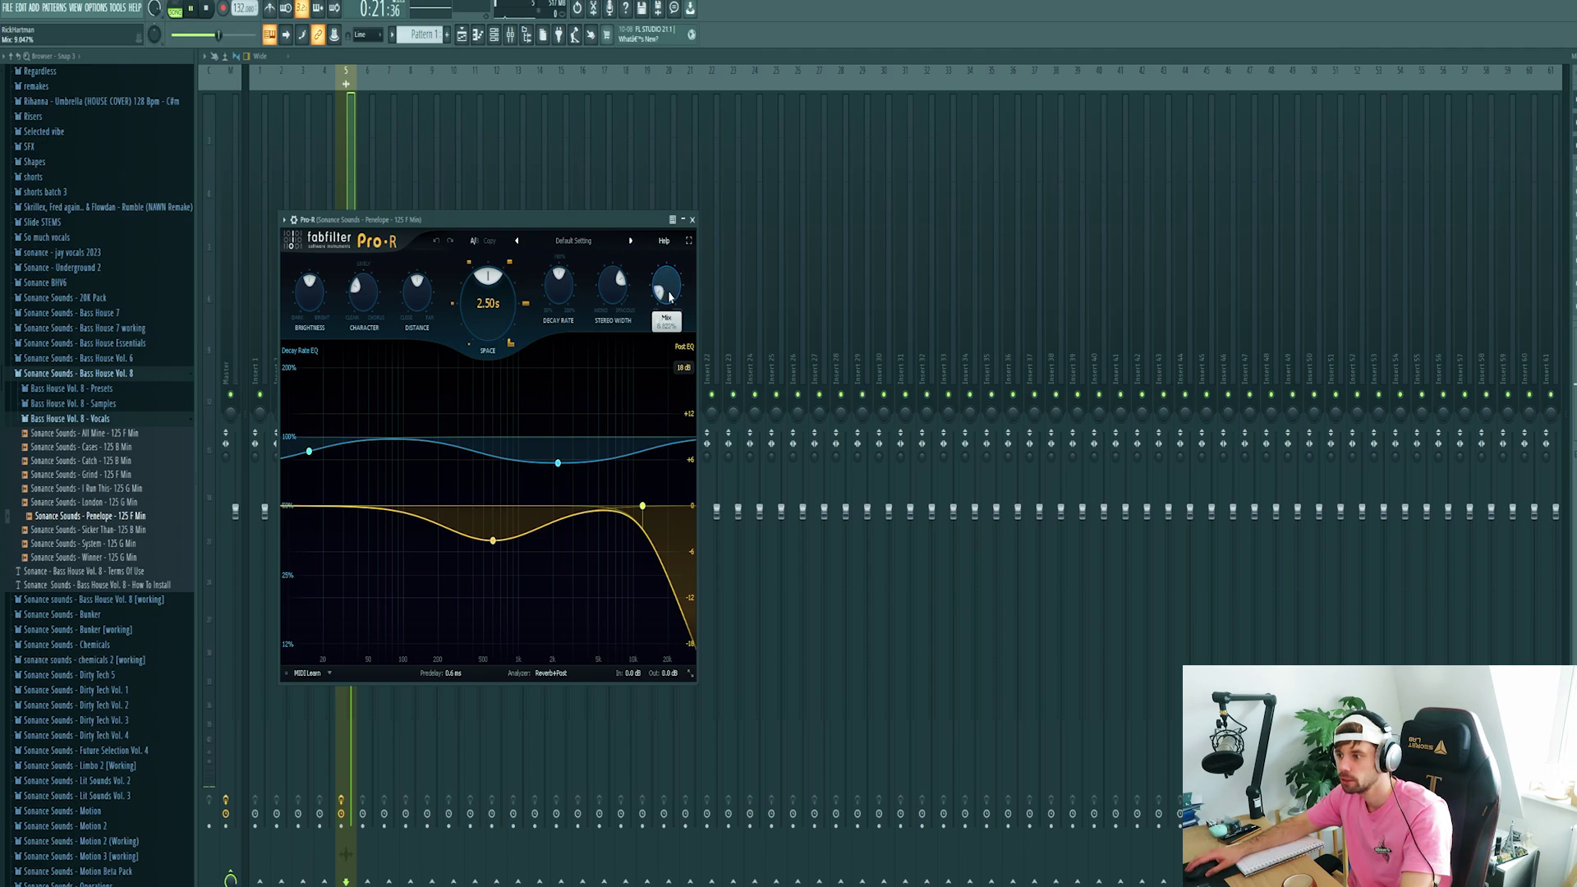
Set the mix of the vocal's FabFilter Pro-R reverb to about 12%, then stop playback and return to the playlist
drag(669, 297, 669, 295)
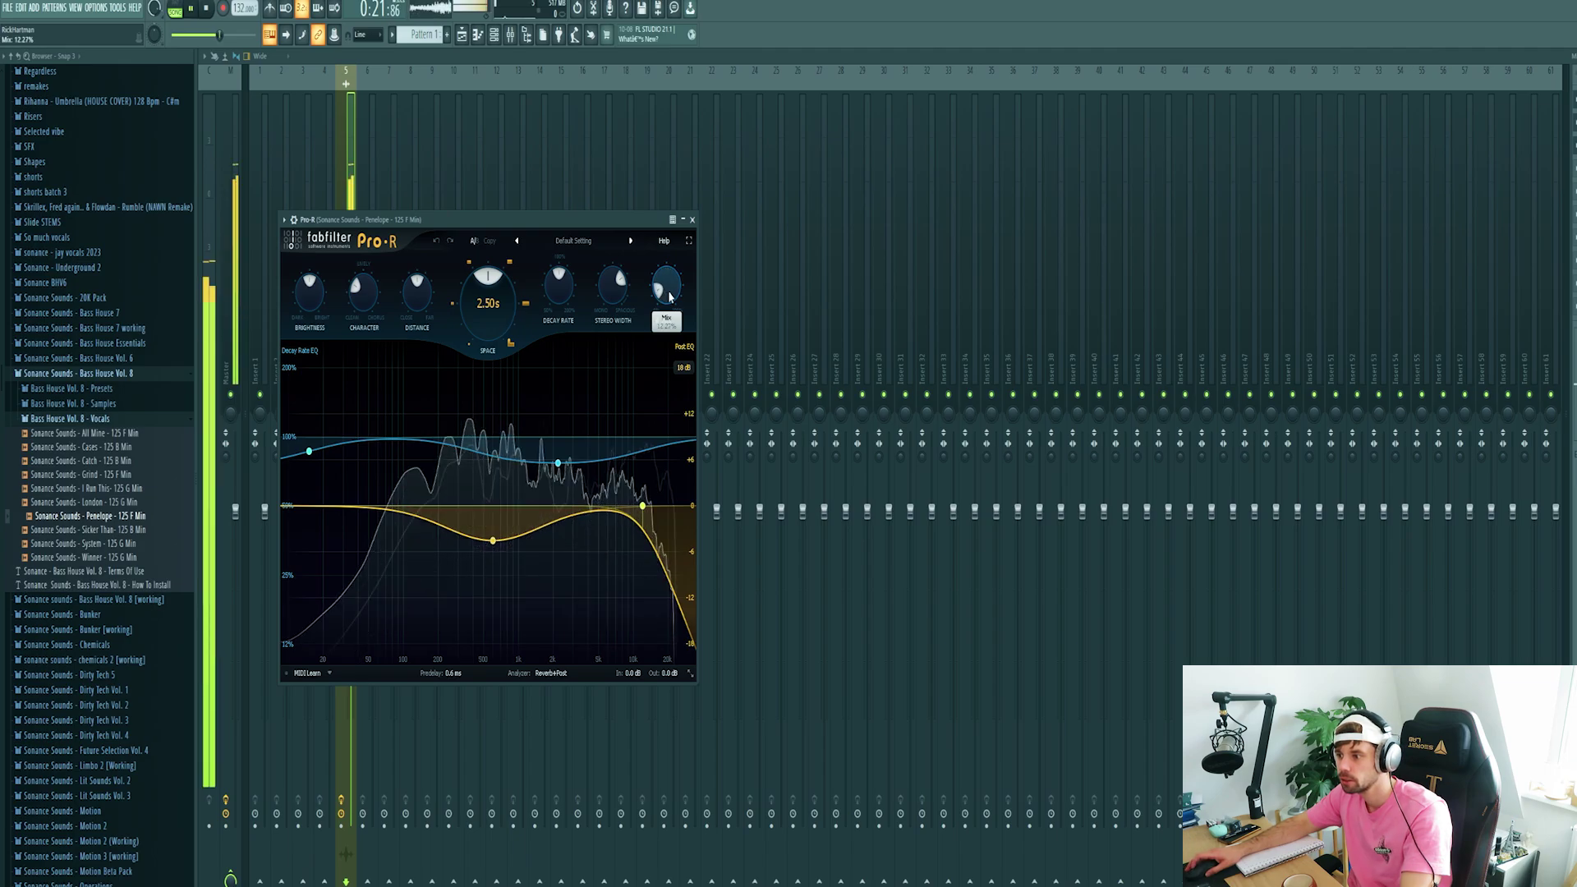
click(462, 36)
key(space)
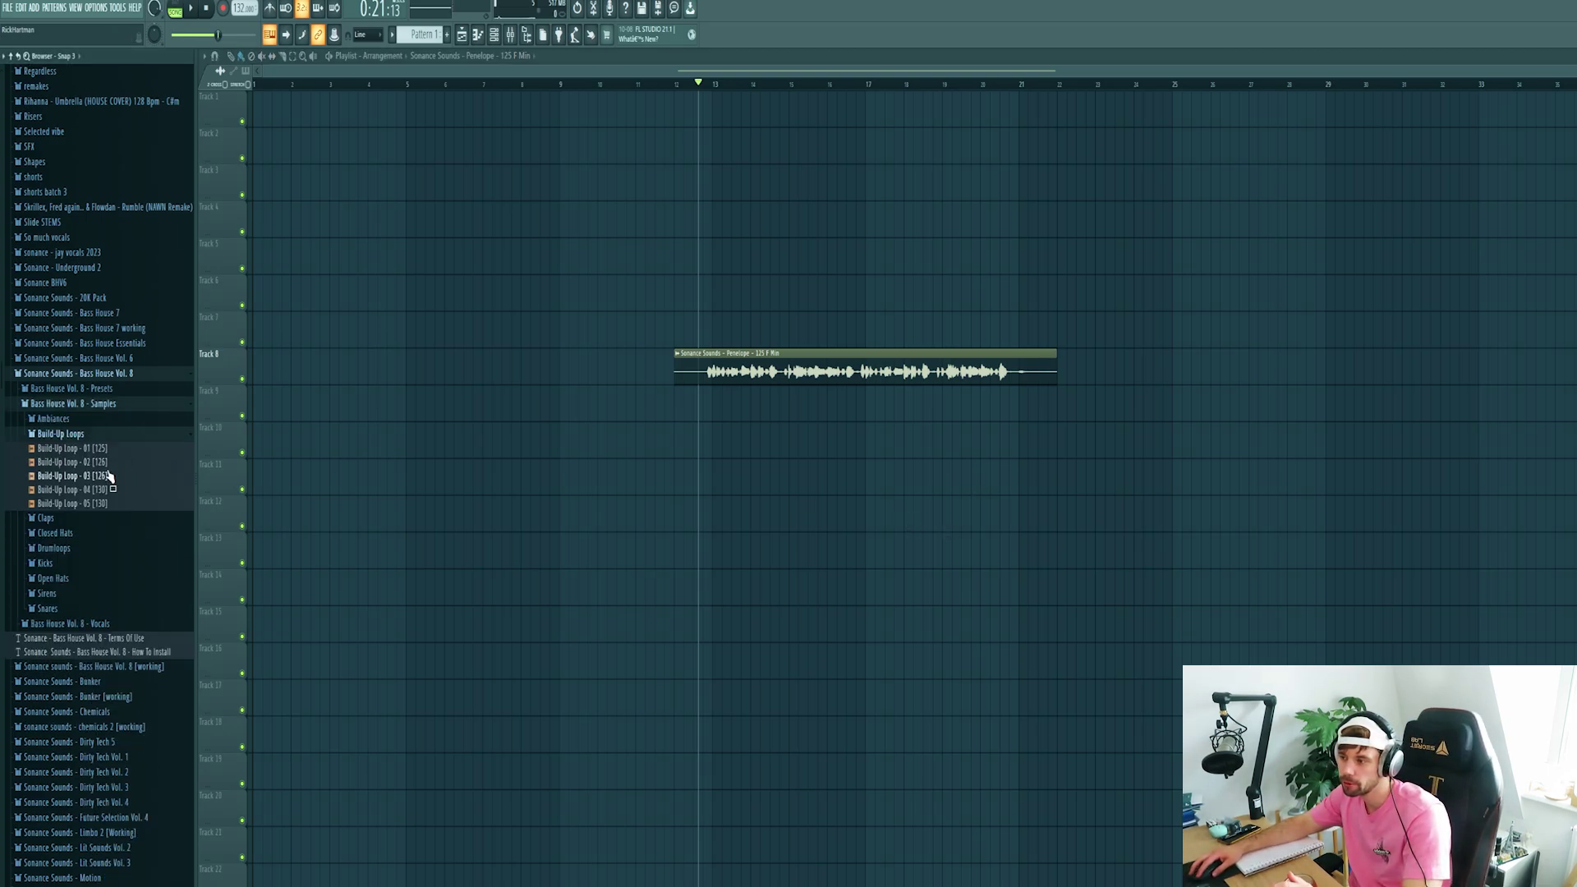
Place Build-Up Loop - 03 [126] on Track 9 beneath the vocal and fit it to the project tempo
drag(273, 512, 722, 402)
click(716, 391)
click(824, 455)
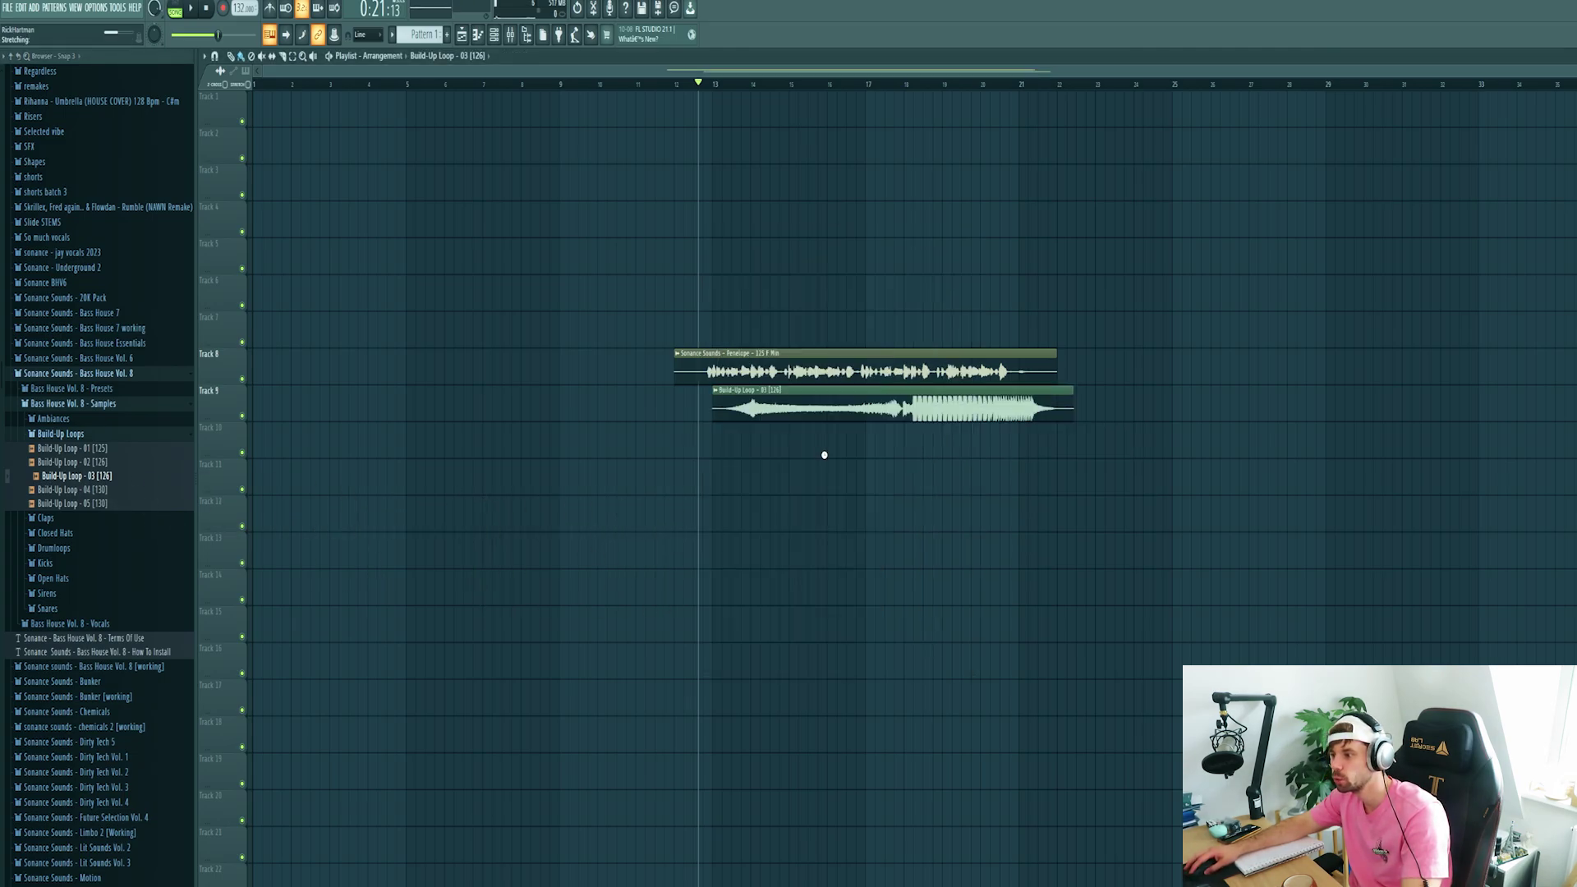
Move the build-up loop one bar earlier to align with the vocal's start, and trim the vocal clip's end to bar 21
drag(937, 415, 897, 415)
key(space)
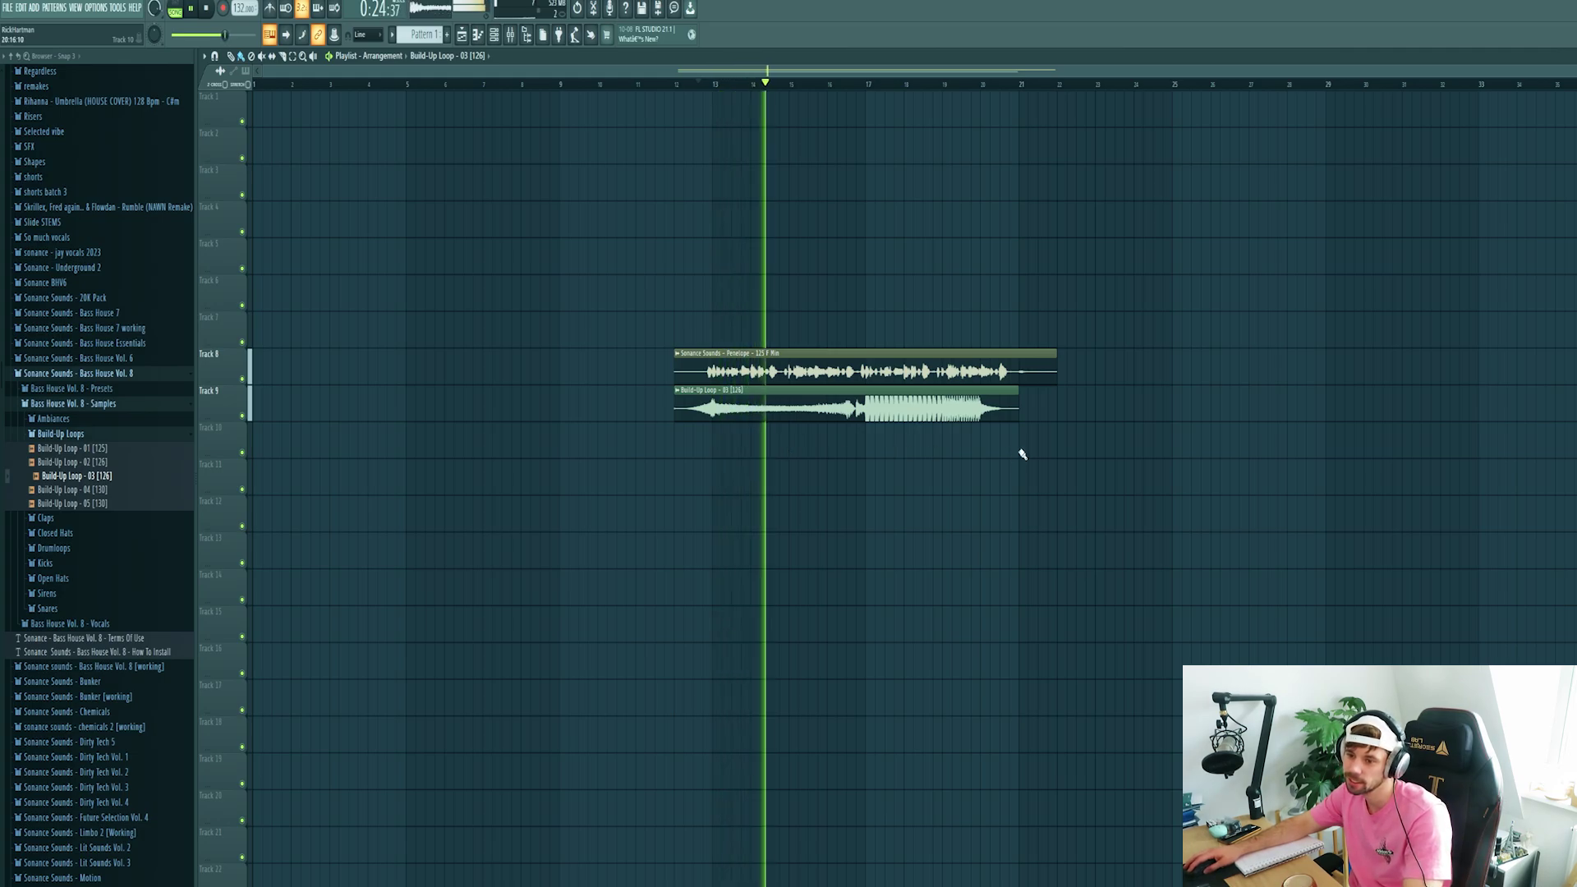
drag(1055, 370, 1019, 370)
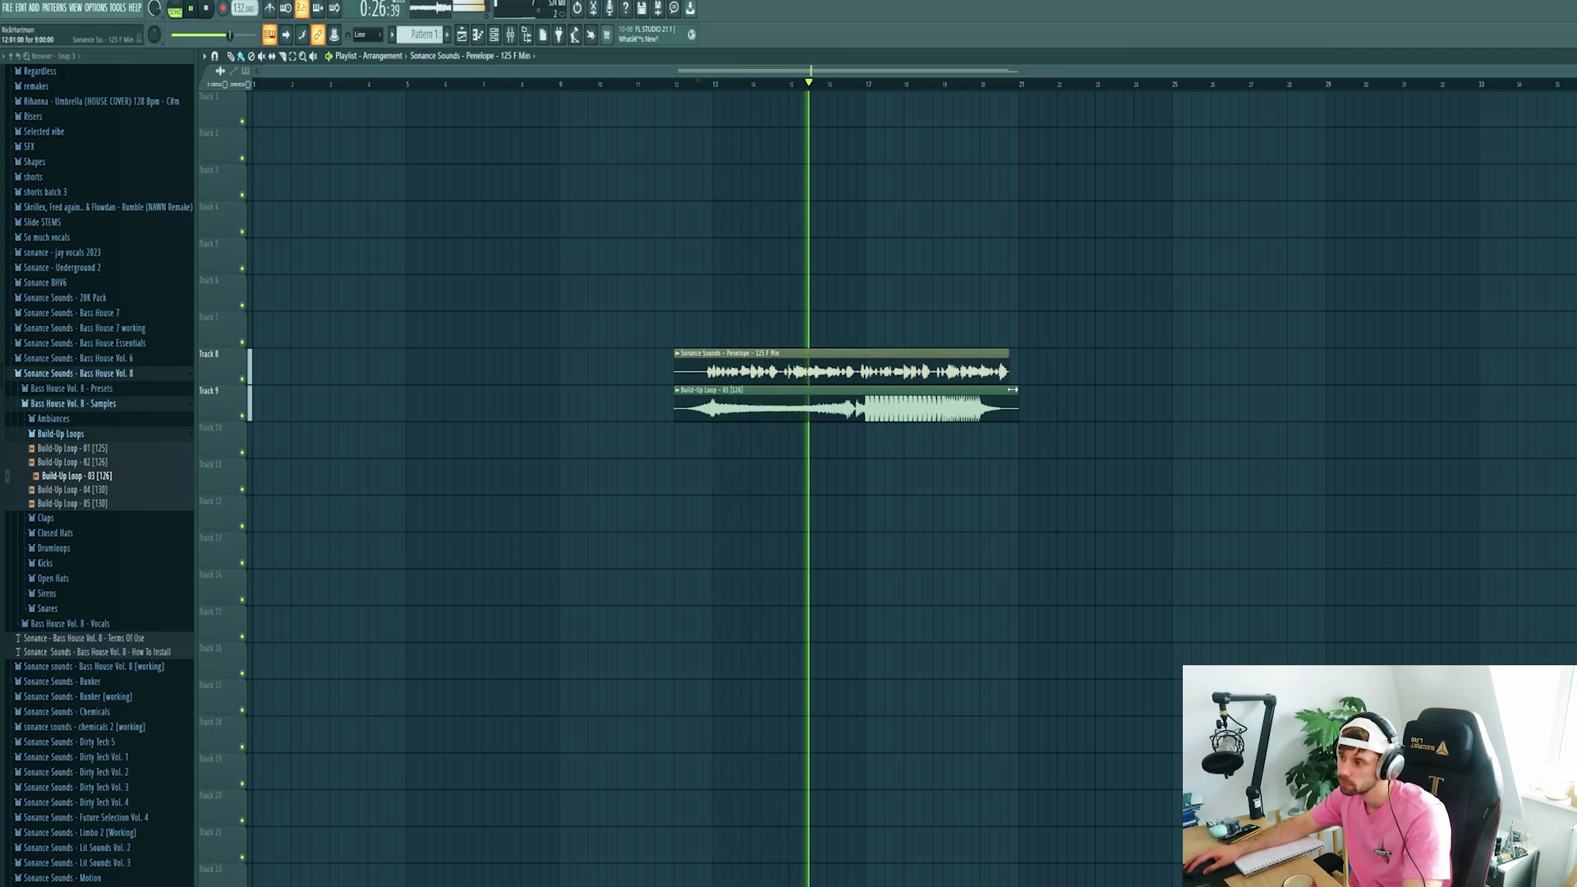
Place Ambiance - 09 [130 - Fmin] on Track 10 at bar 13 and fit it to the project tempo
click(113, 419)
key(space)
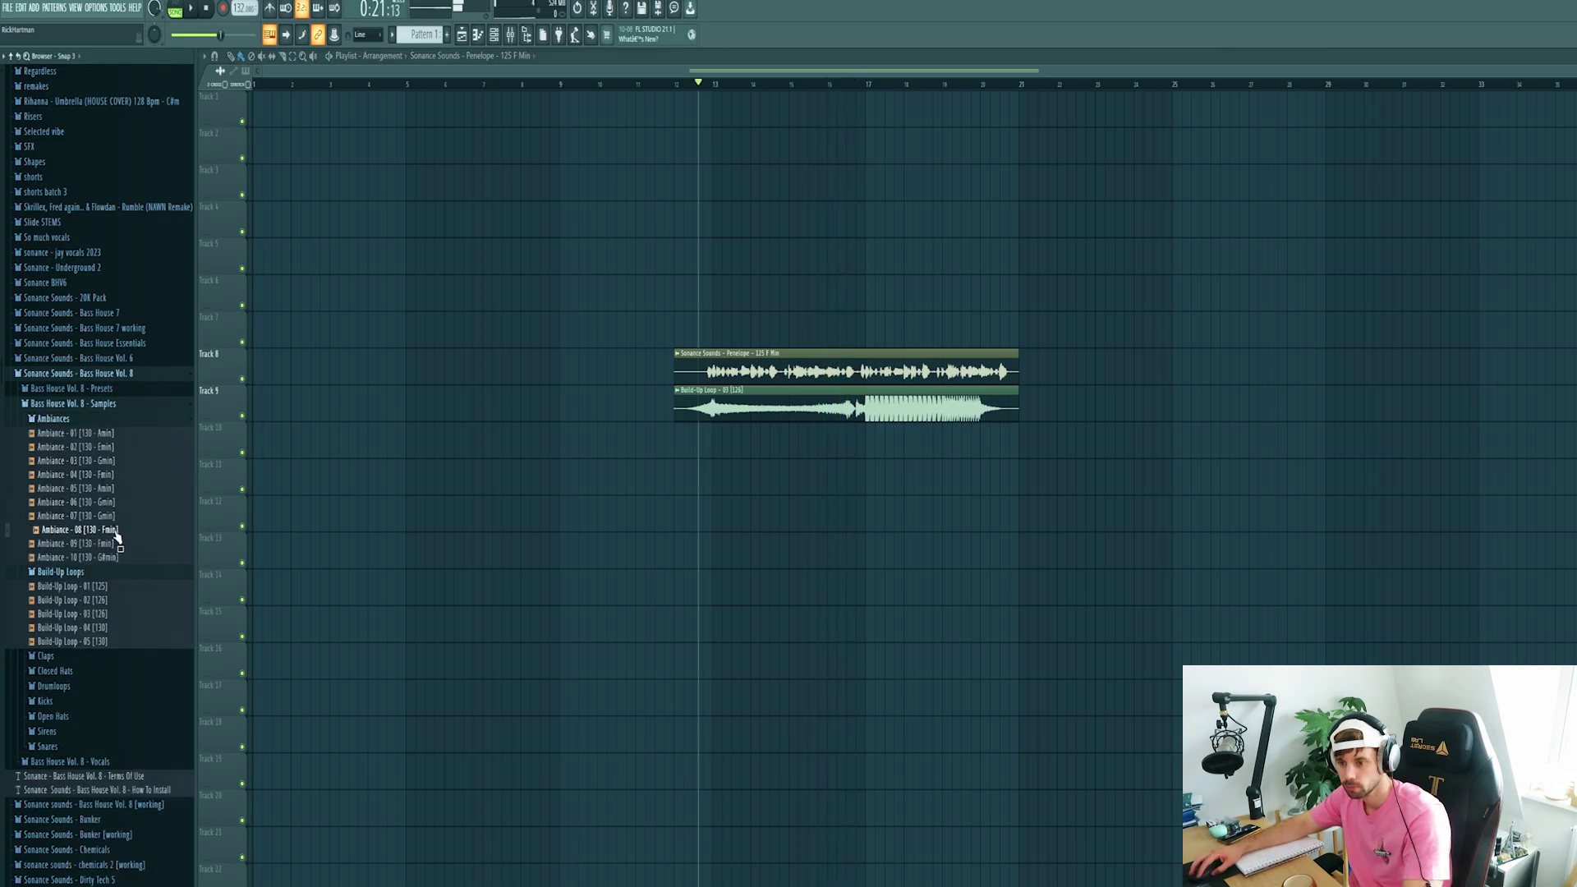
drag(114, 552, 713, 442)
click(716, 427)
click(842, 517)
Set the pitch shift of the Ambiance - 09 clip to -200 cents
click(855, 455)
double_click(856, 453)
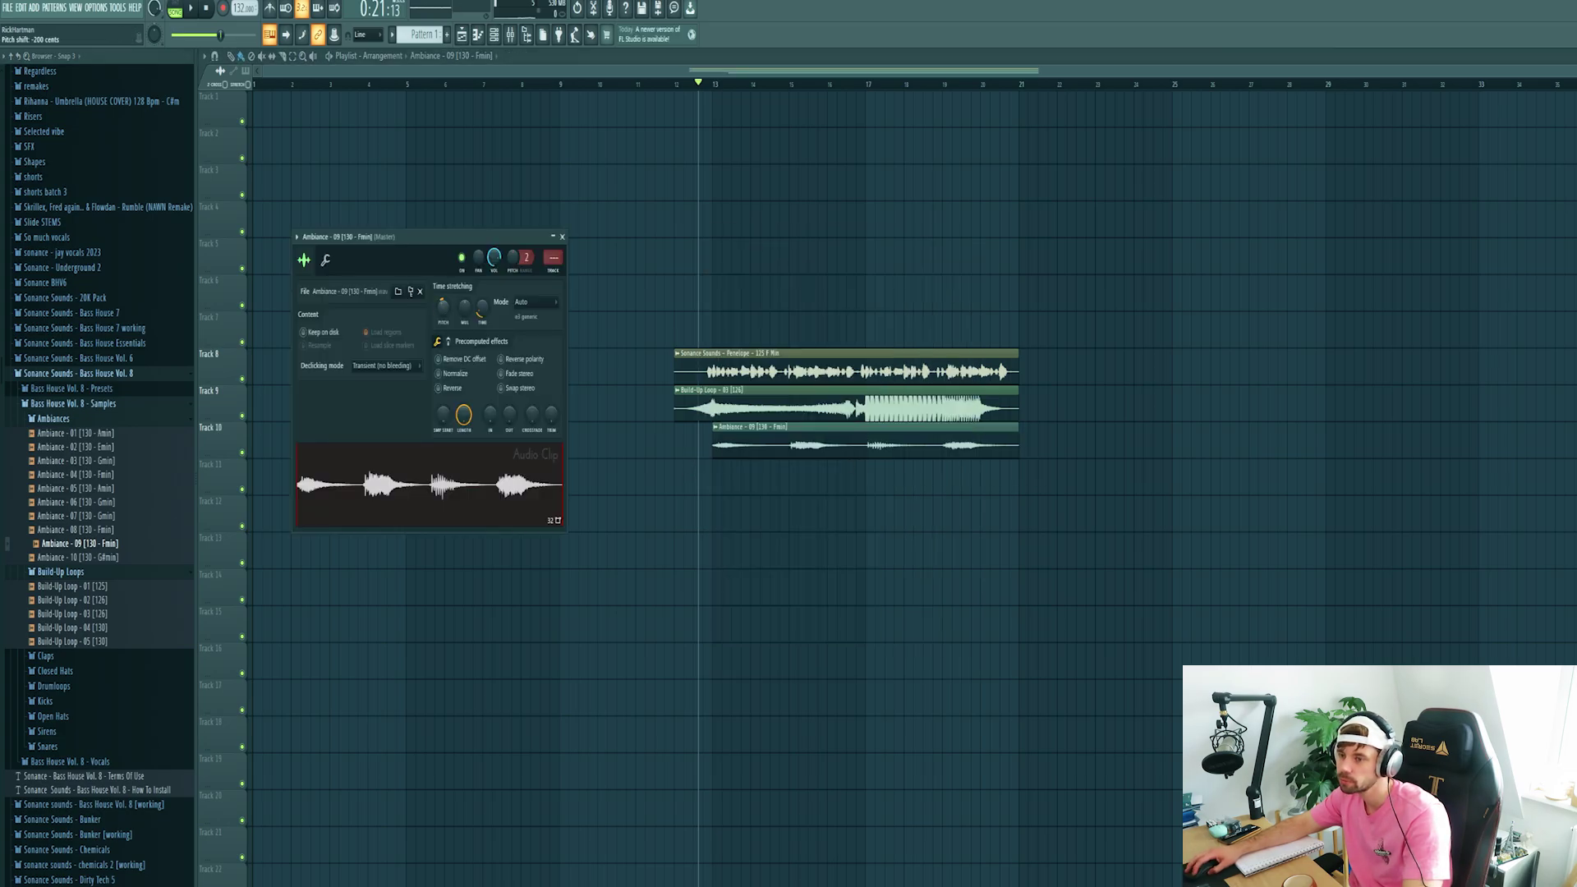
Lower the Build-Up Loop - 03 channel volume to about 44% and the Ambiance - 09 channel volume to about 70%
click(822, 385)
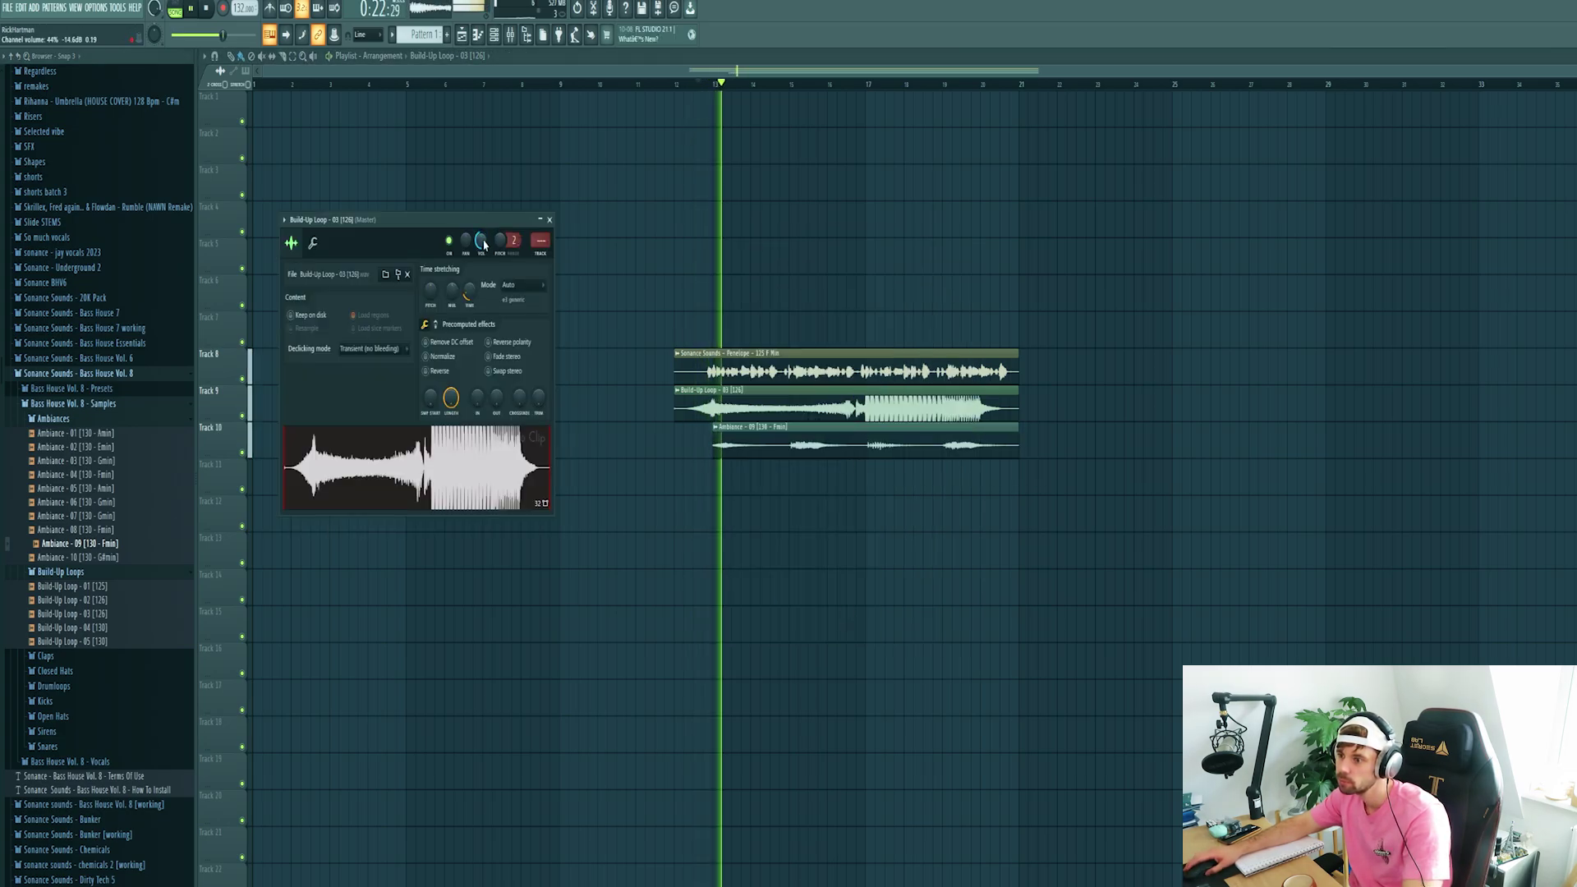
double_click(746, 444)
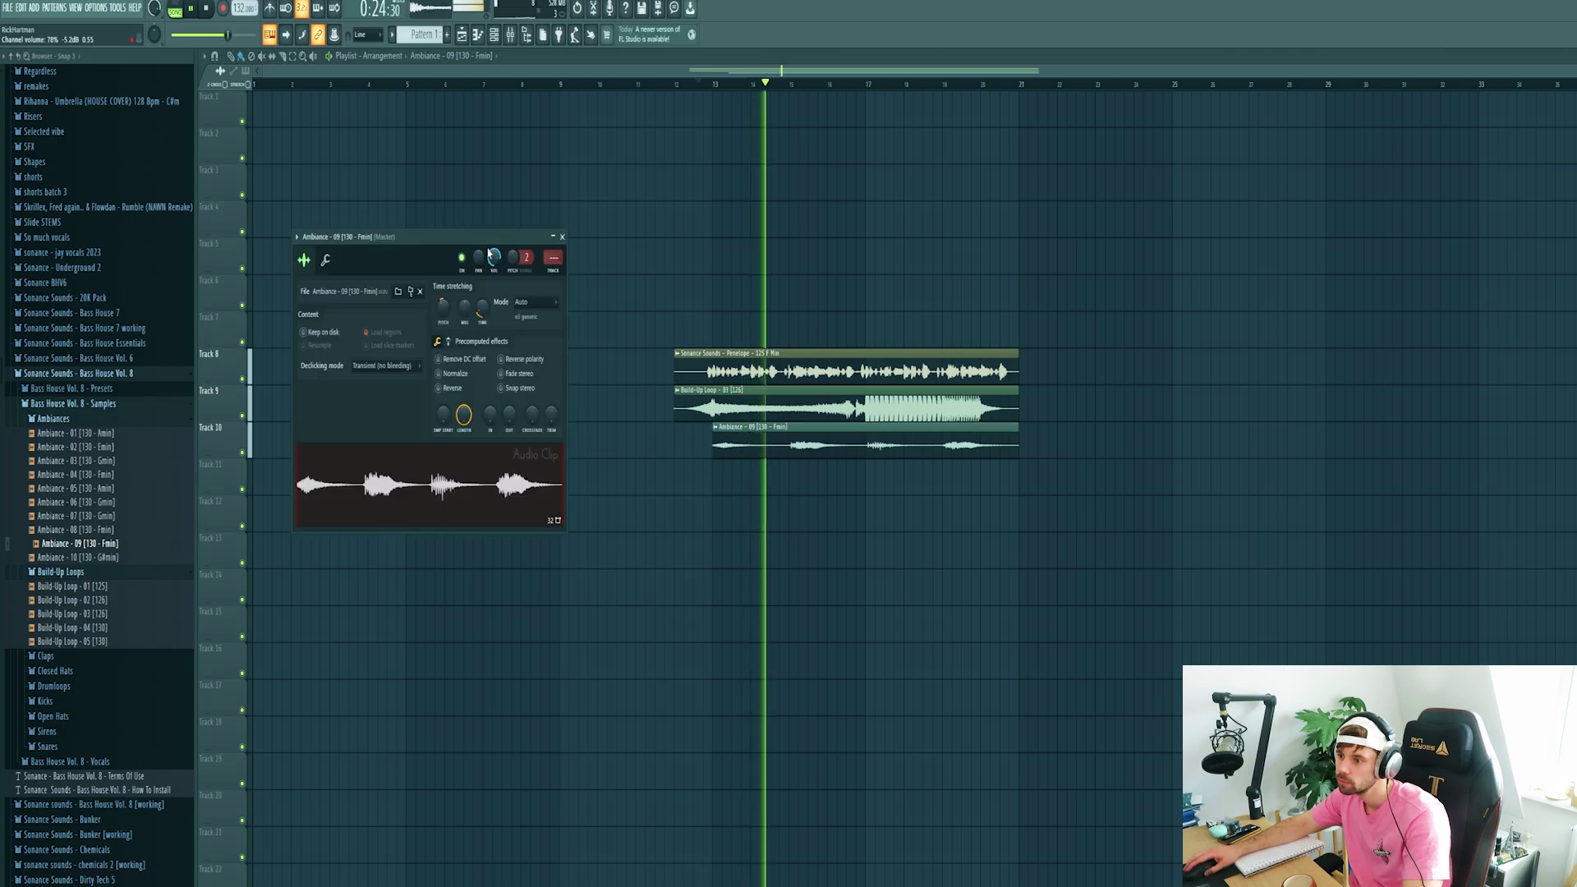
key(Escape)
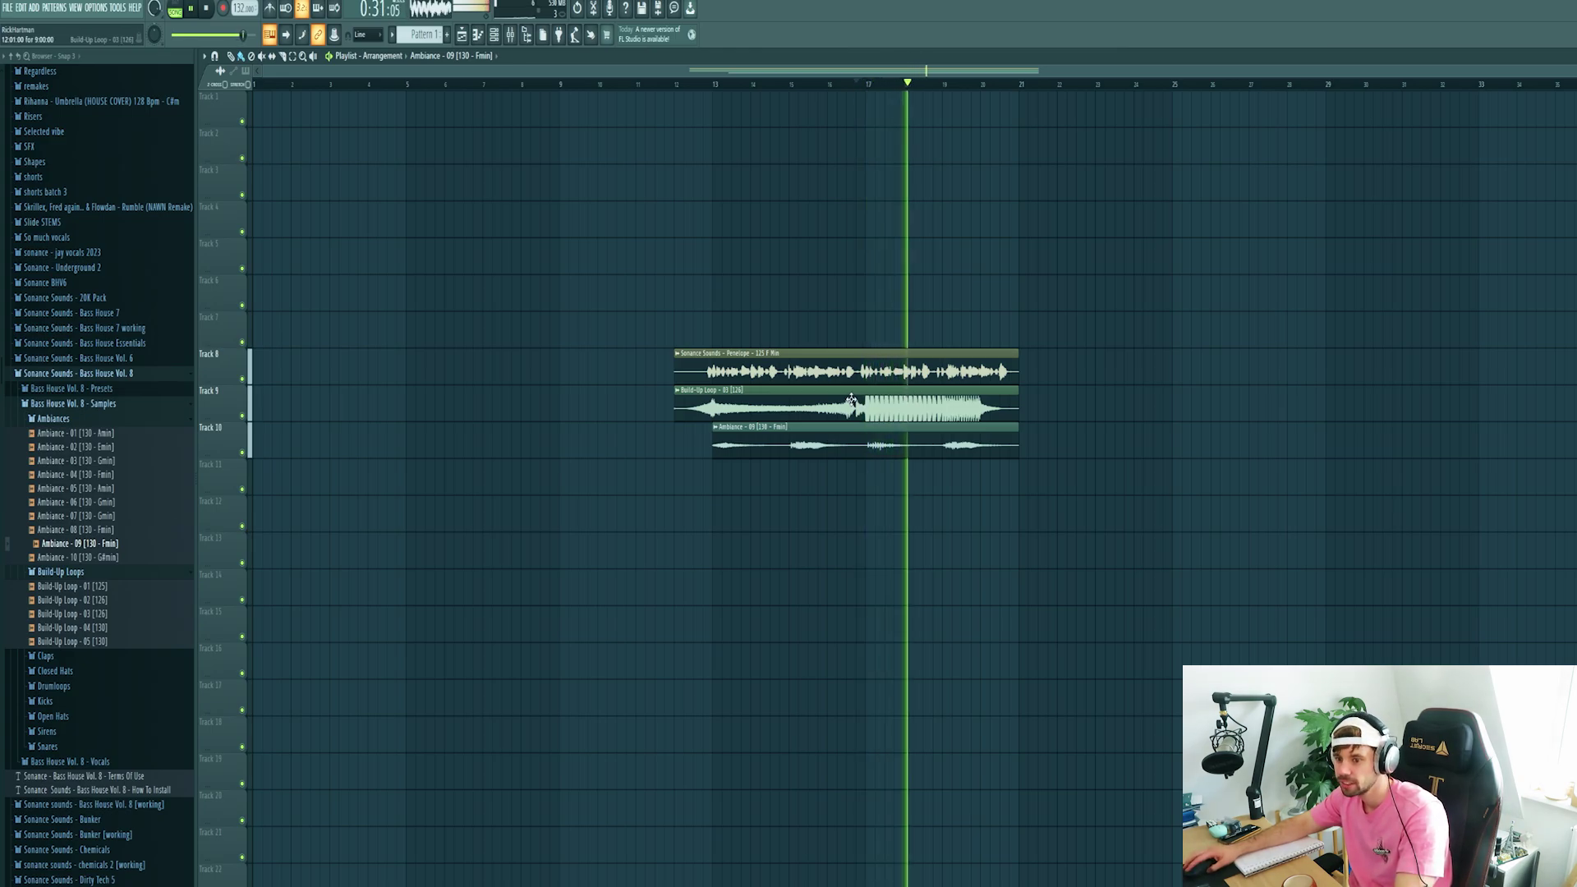
key(space)
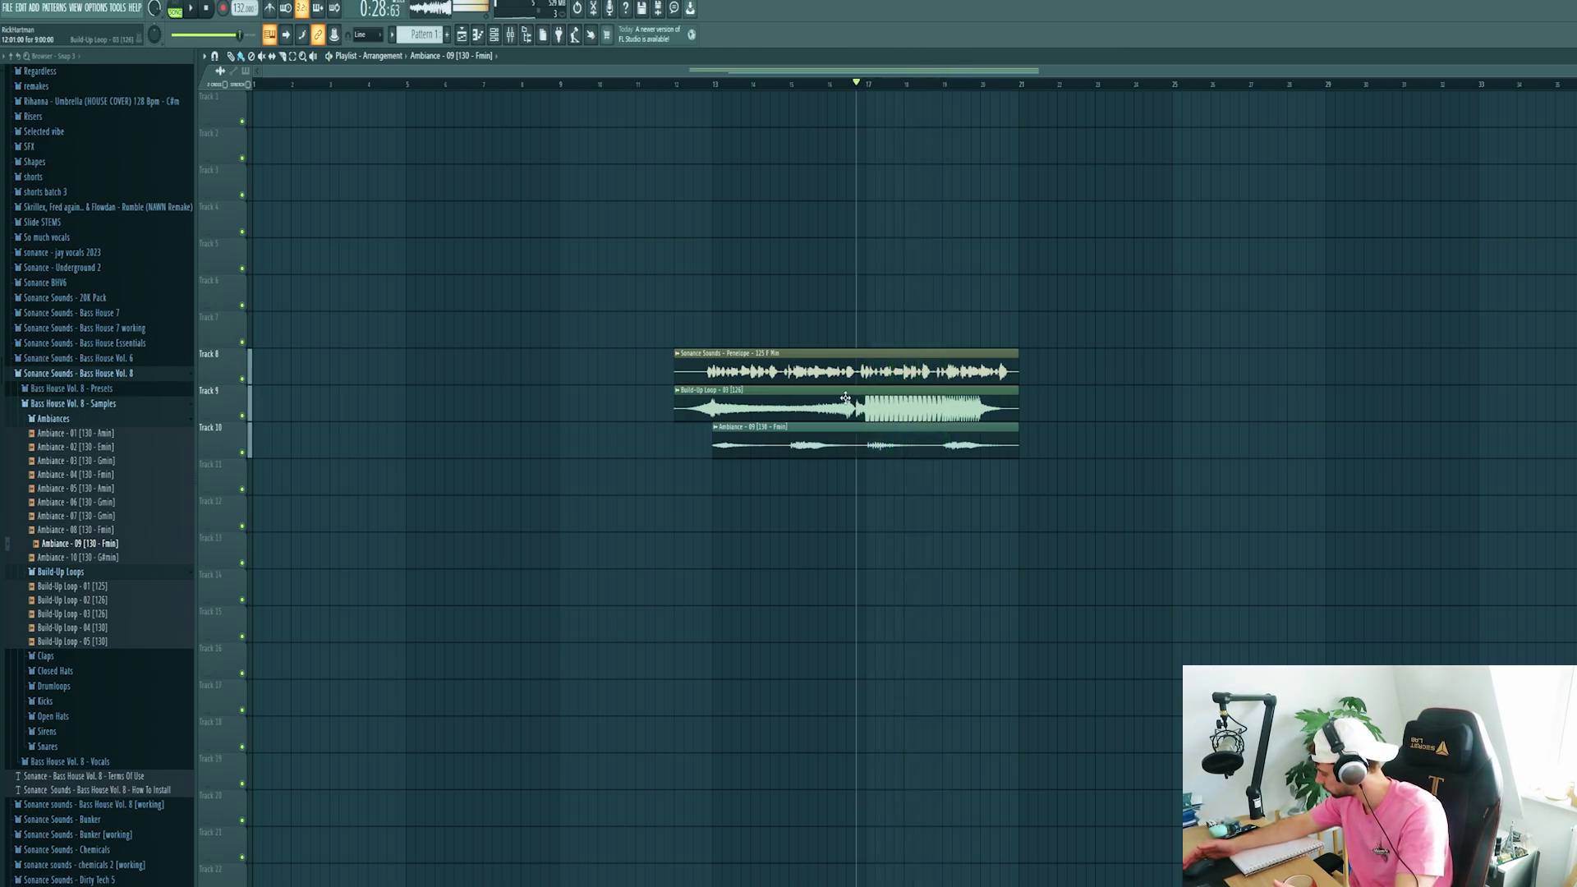
Show the unsorted channels in the channel rack and replace the 808 Kick channel with Serum
click(494, 36)
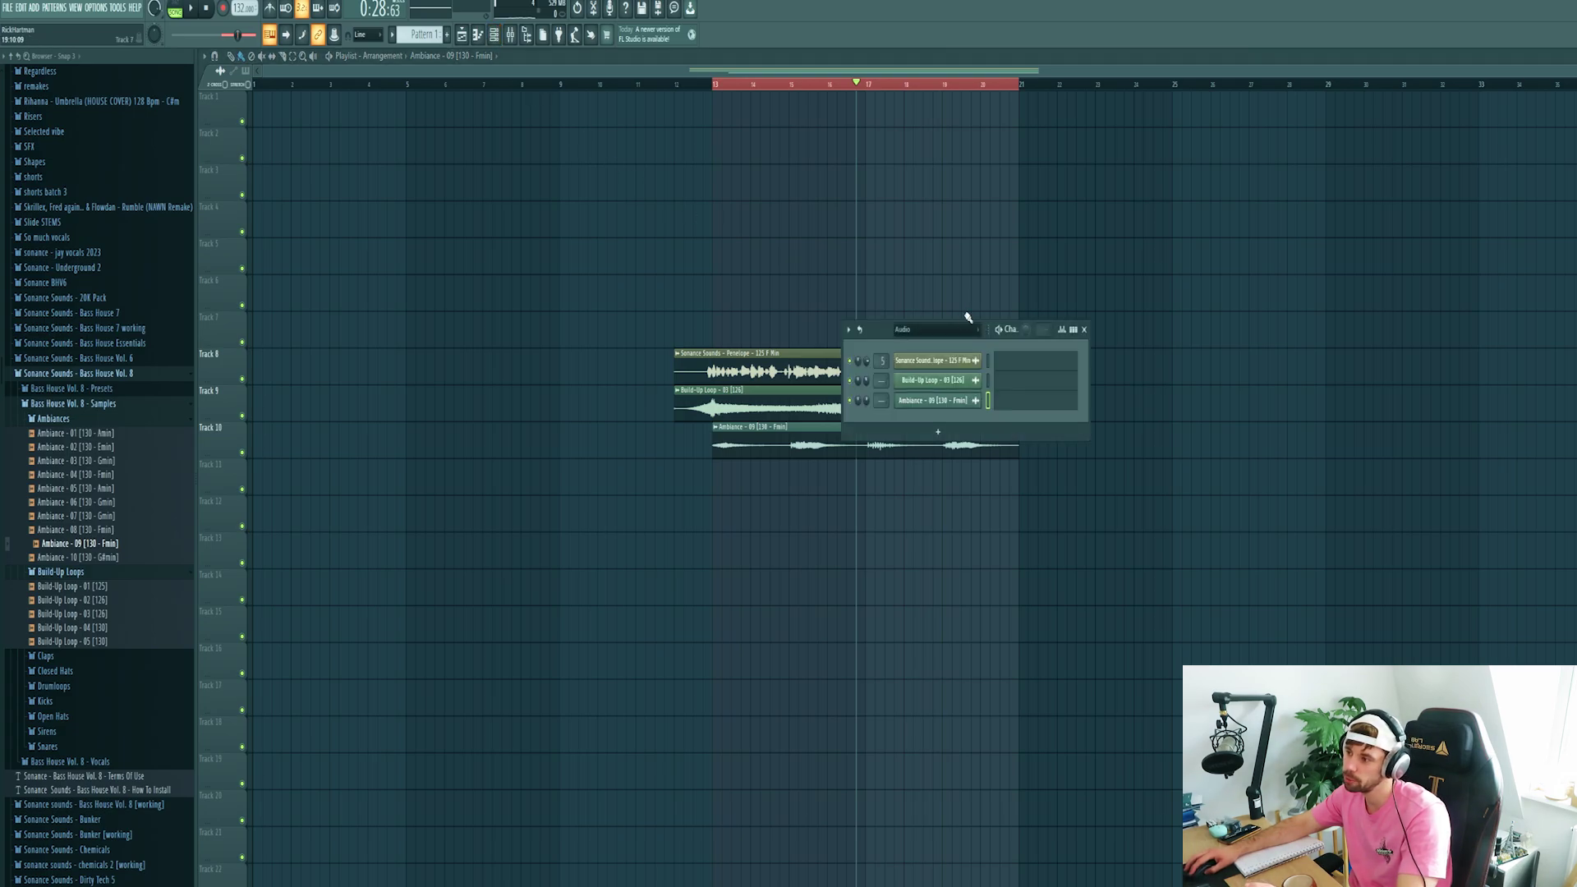
click(945, 374)
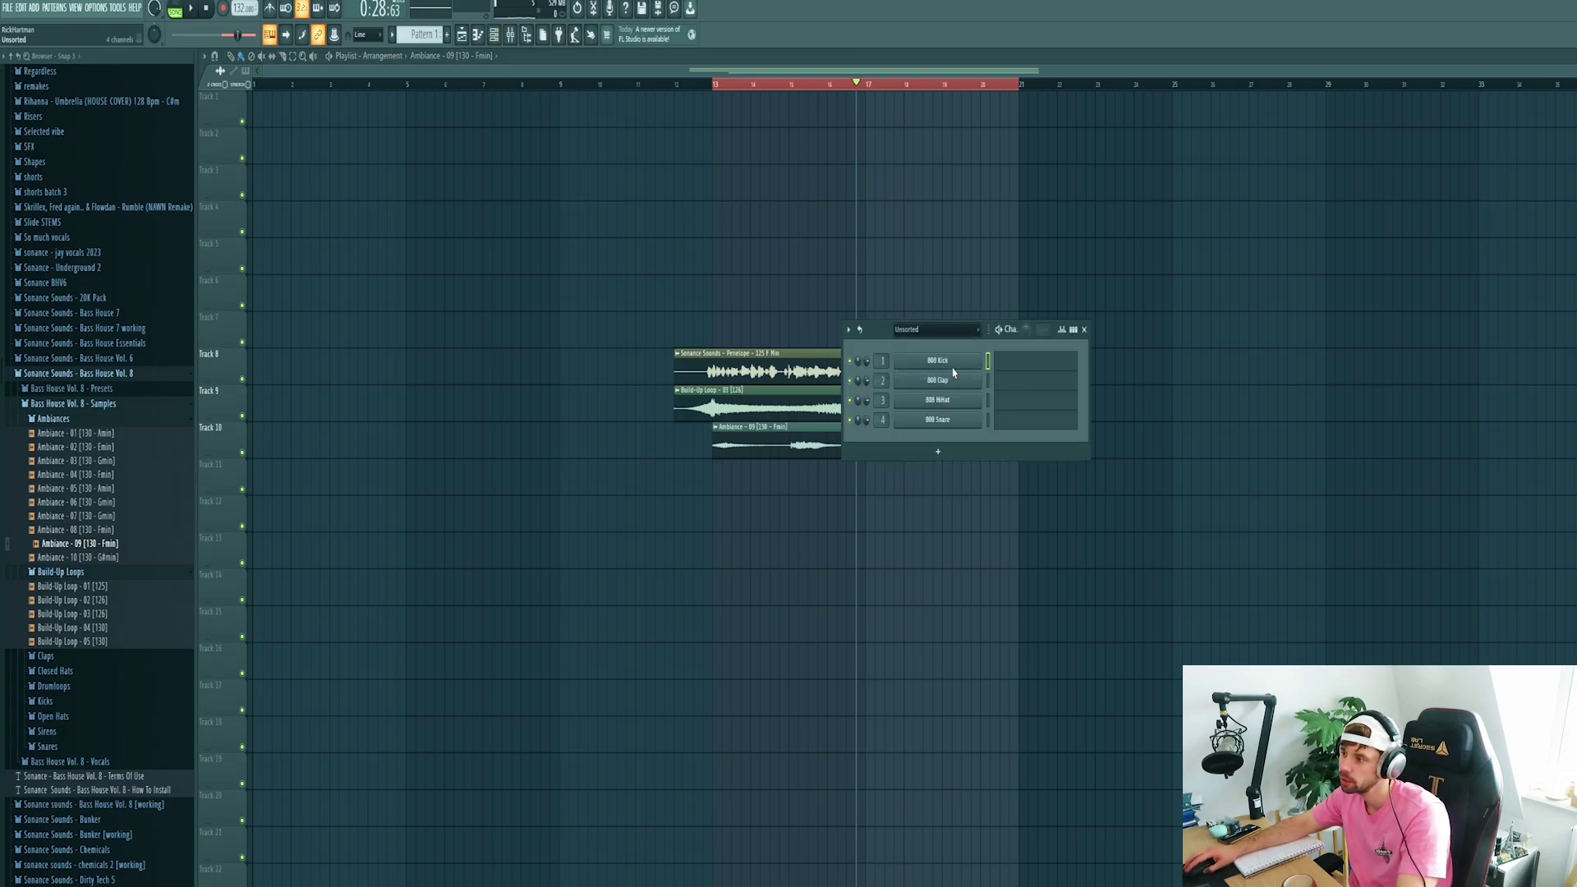
right_click(955, 368)
mouse_move(1059, 476)
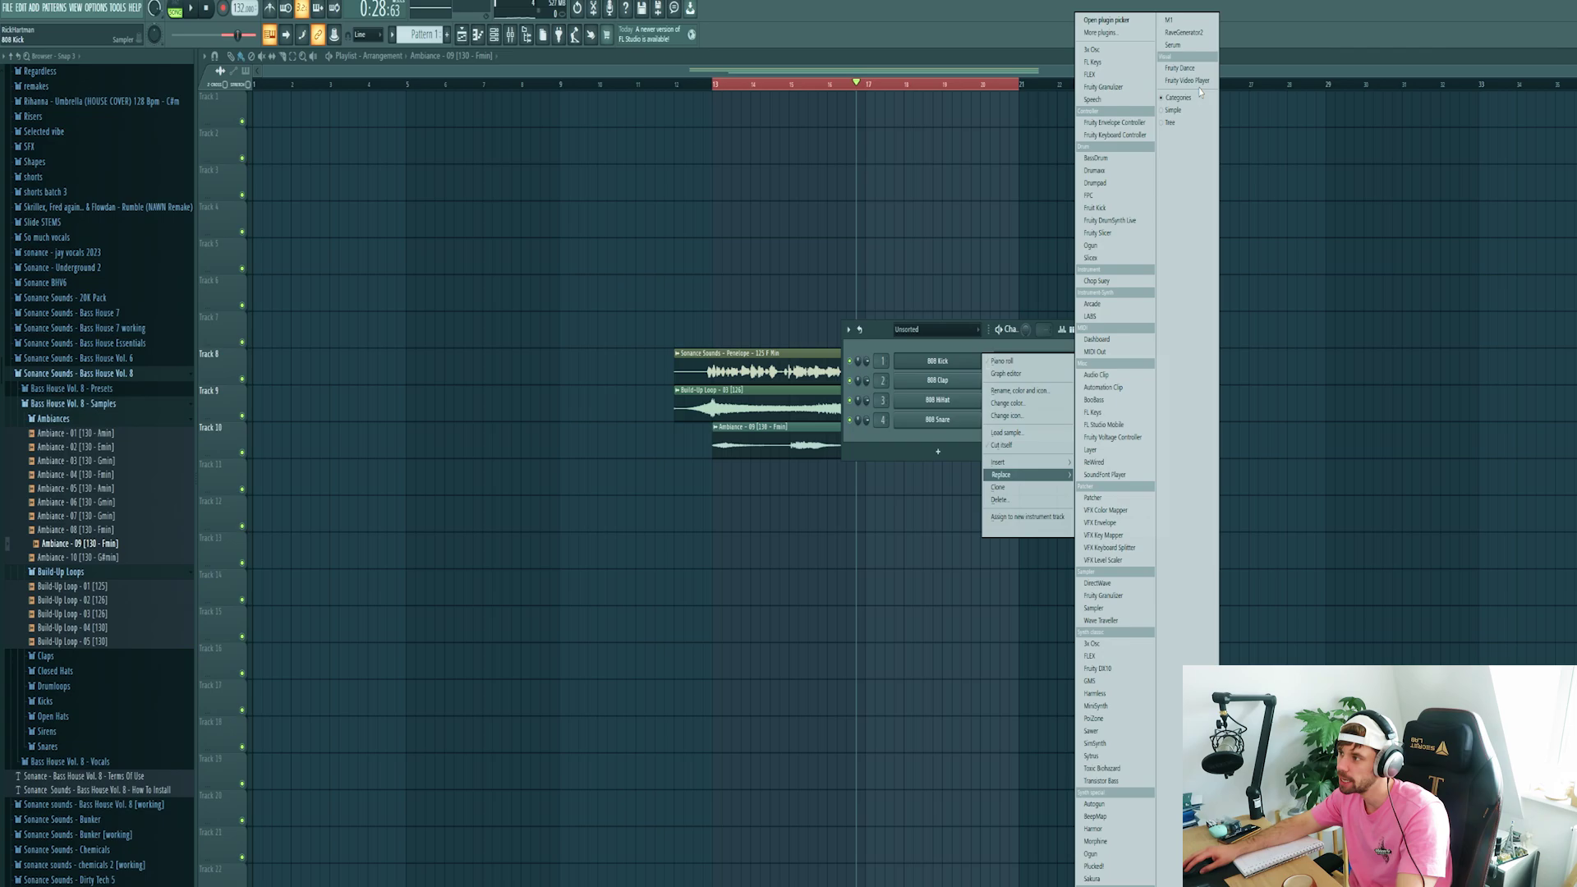
click(1173, 45)
Audition the Reese presets from Sonance Sounds - Bass House Vol. 8 in Serum and load Reese - Ballin
click(510, 171)
mouse_move(534, 548)
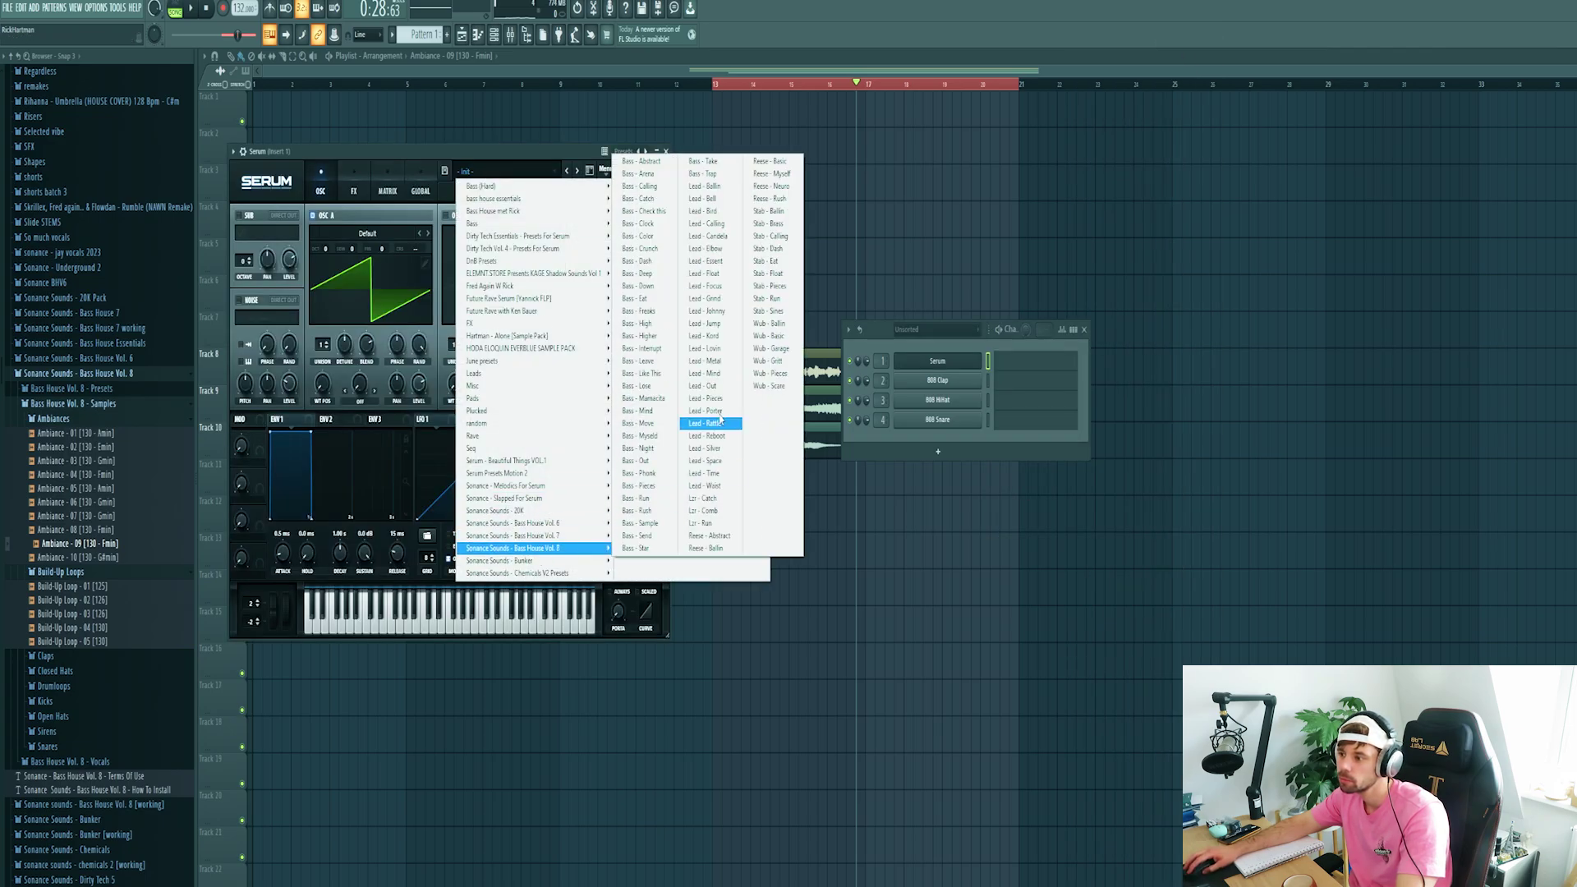
click(764, 162)
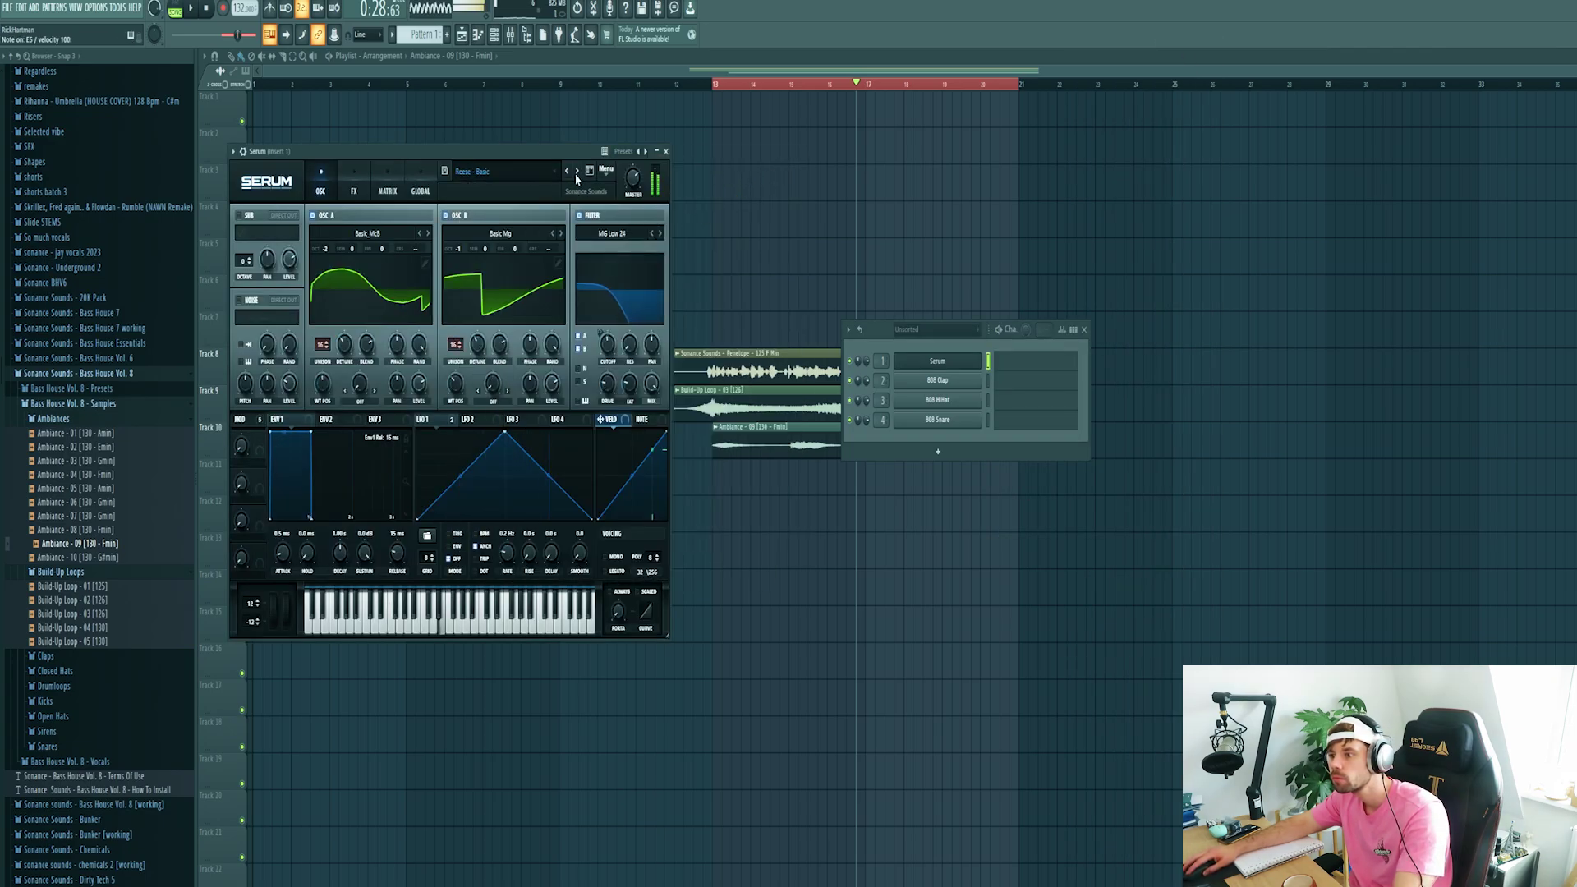
click(565, 172)
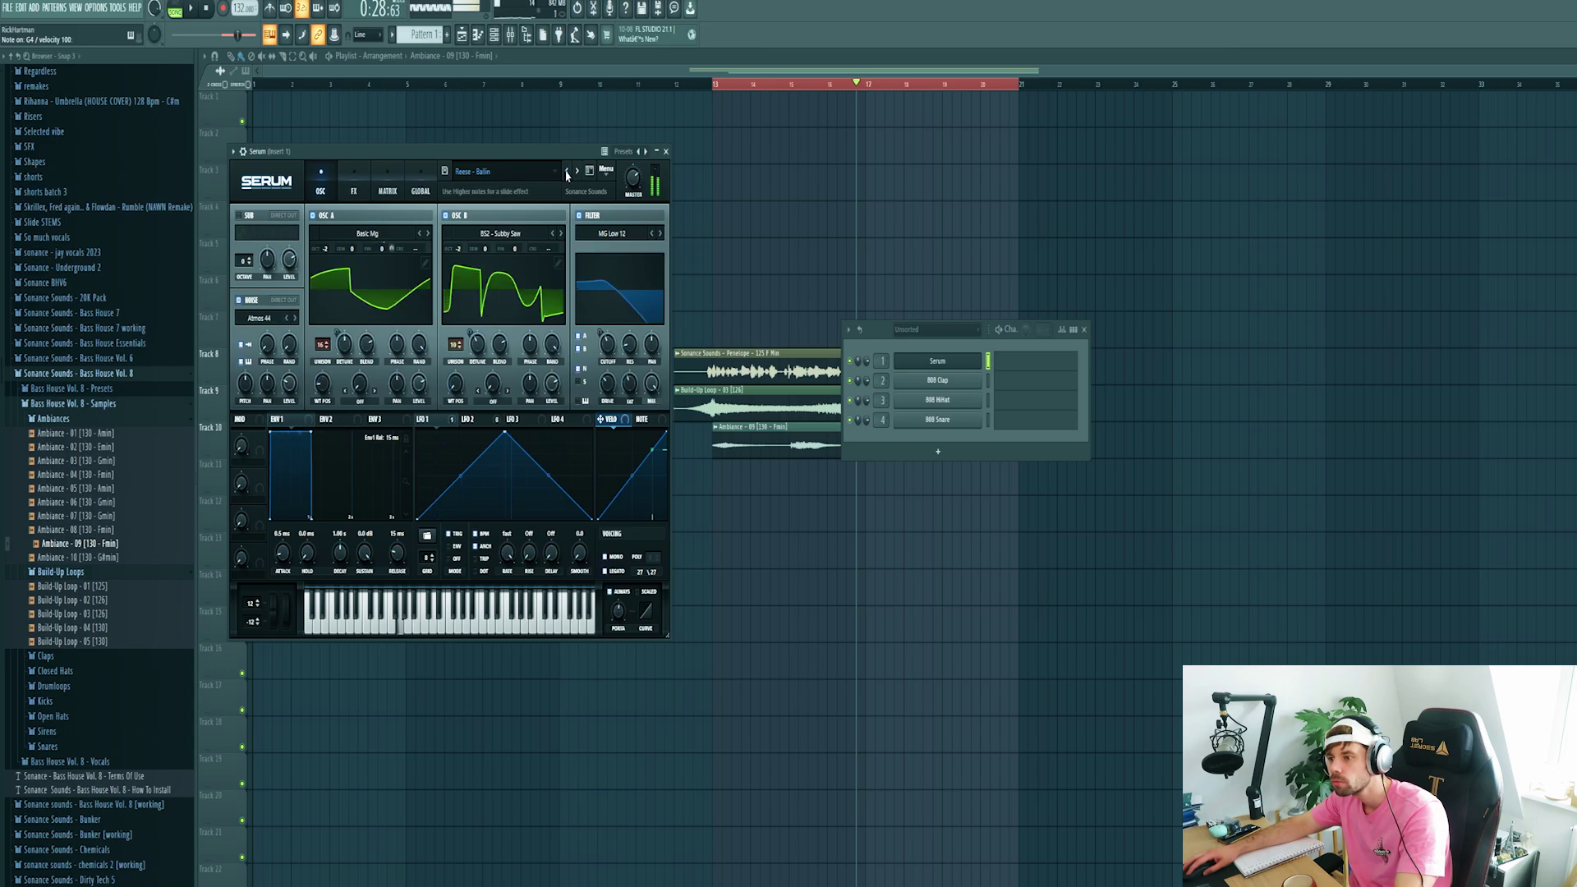
click(567, 173)
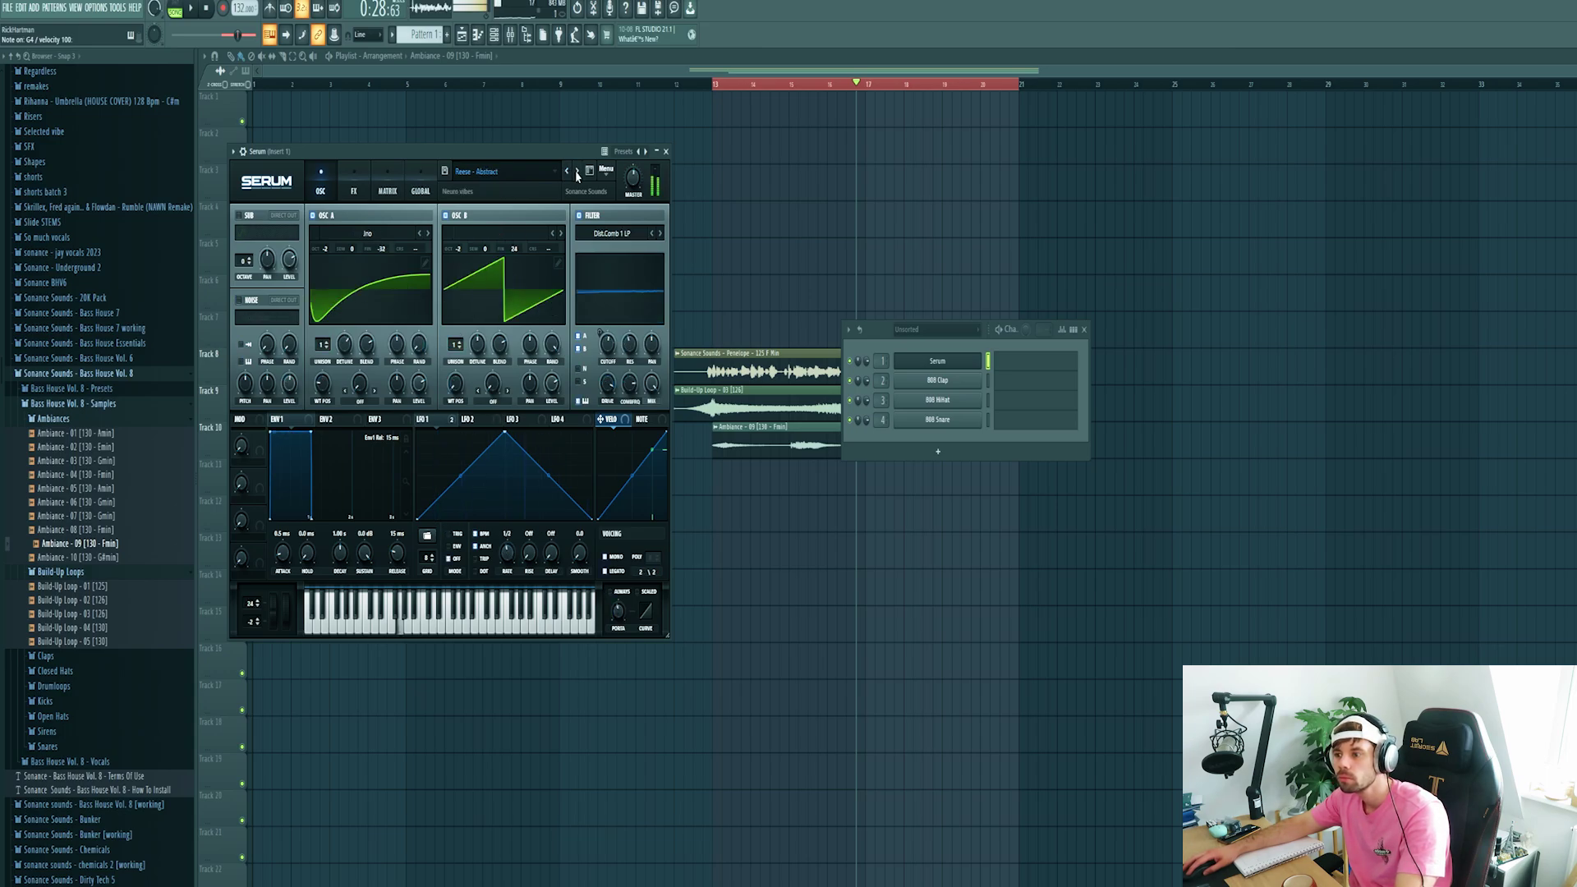
click(578, 172)
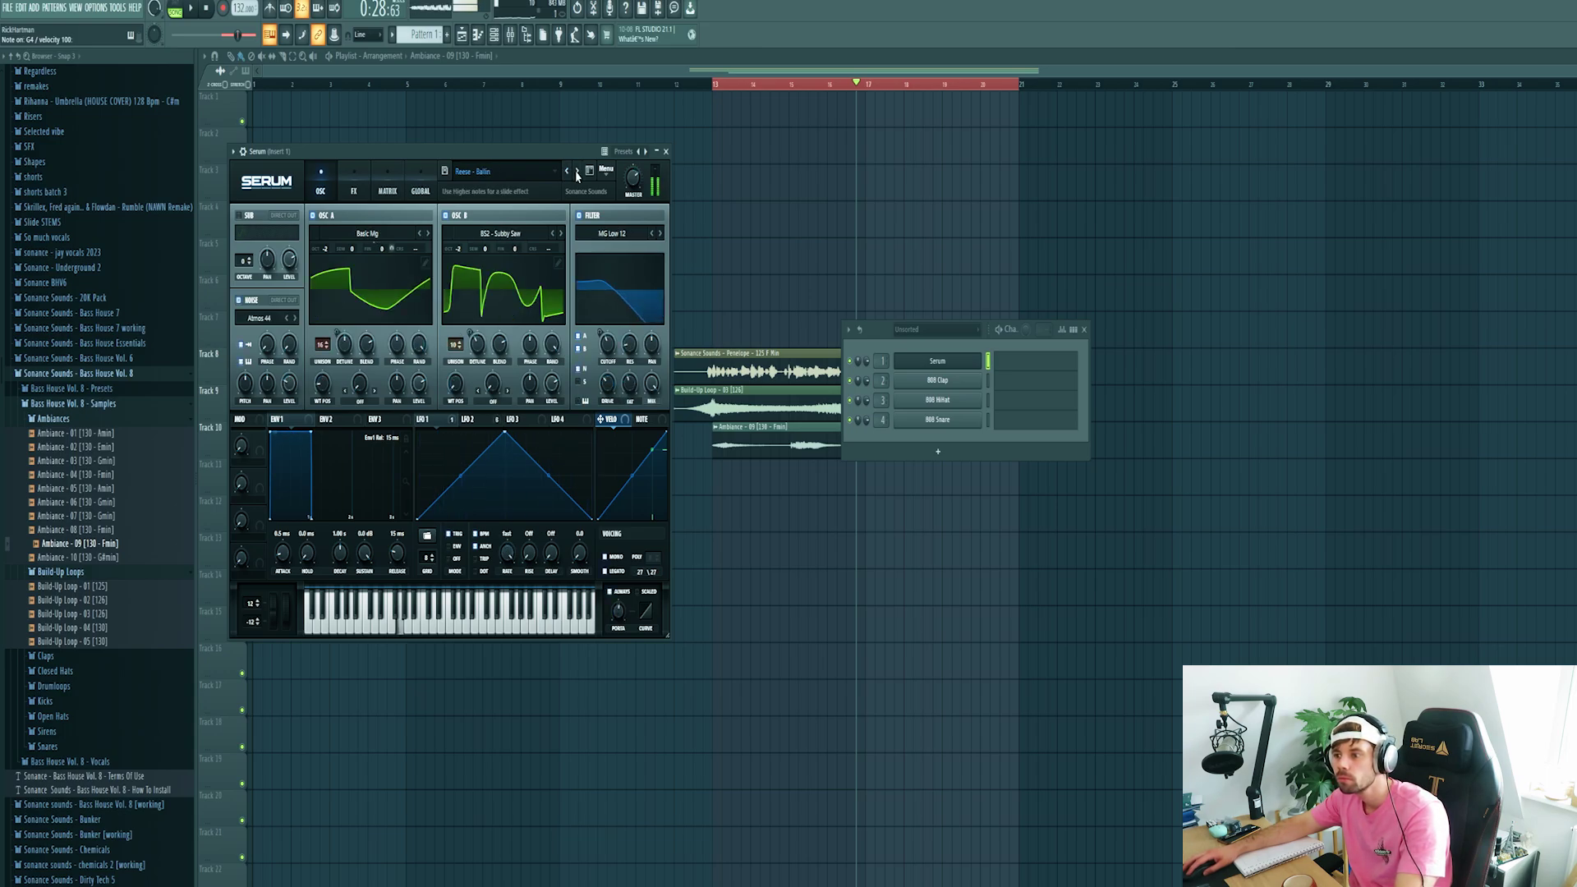
Add a four-bar D#4 note at the start of Serum's piano roll and duplicate it after itself
click(1012, 371)
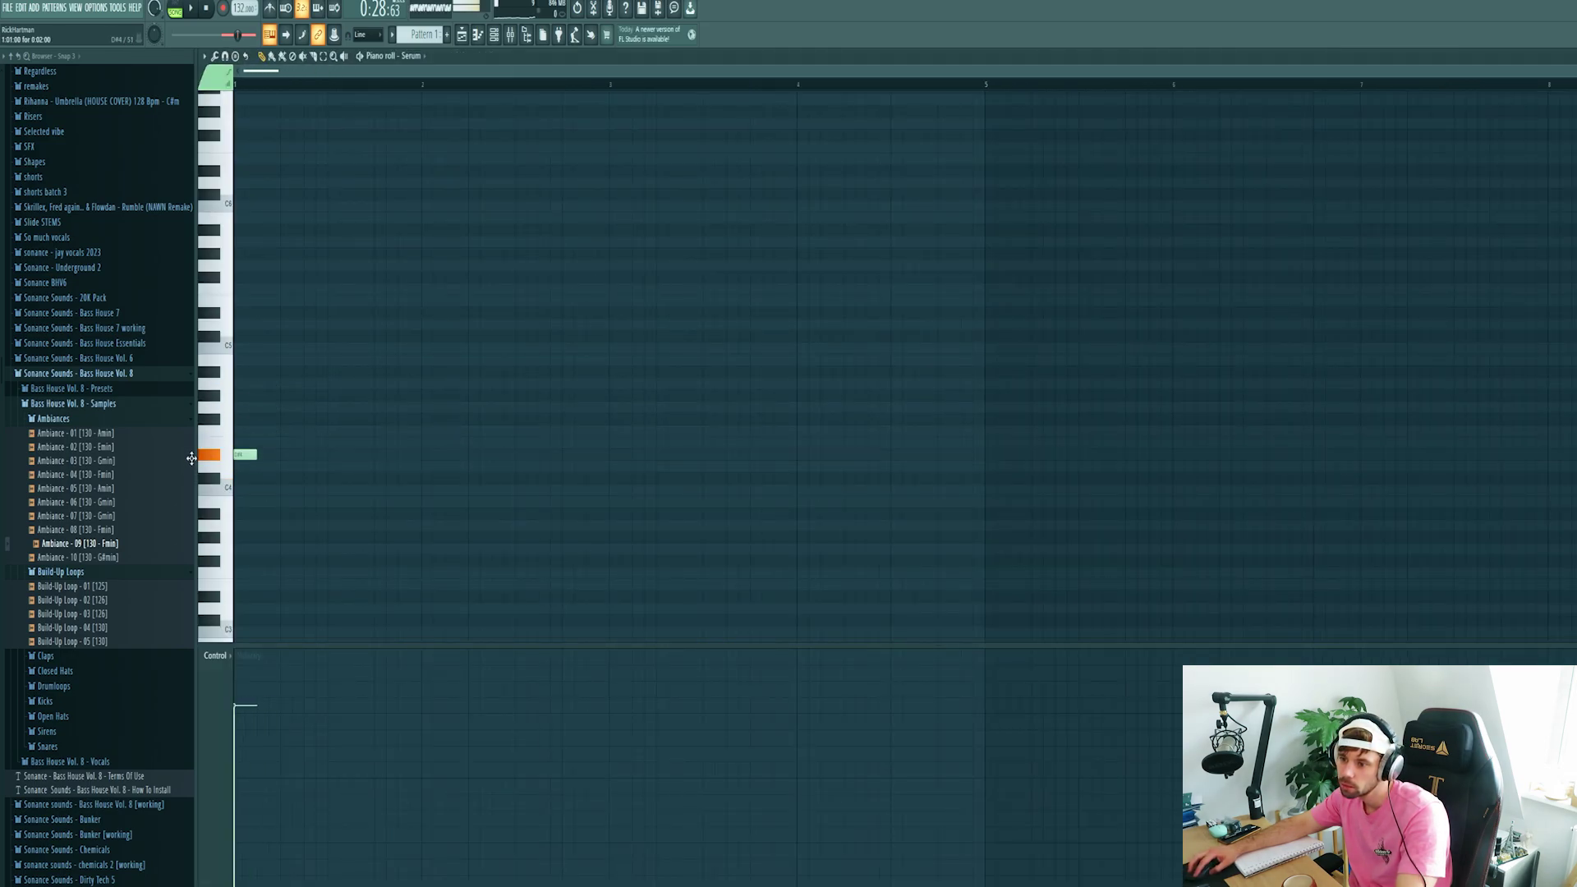
drag(255, 454, 986, 496)
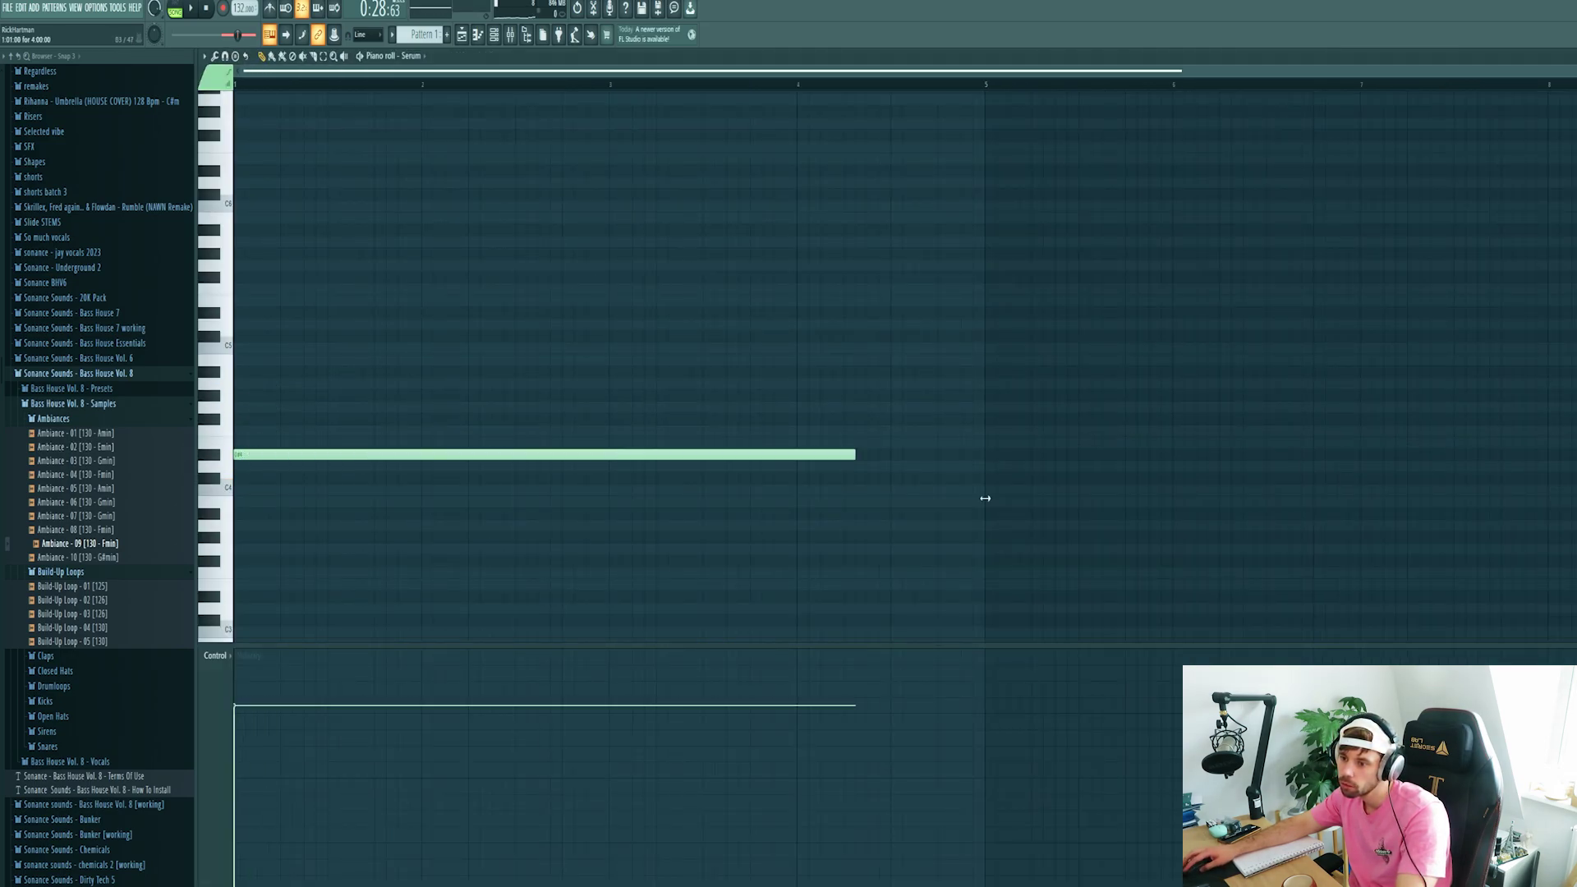
key(ctrl+b)
scroll(894, 559, down, 2)
Add CamelCrusher to the first effect slot of the Serum mixer track and audition its patches with played notes
key(F9)
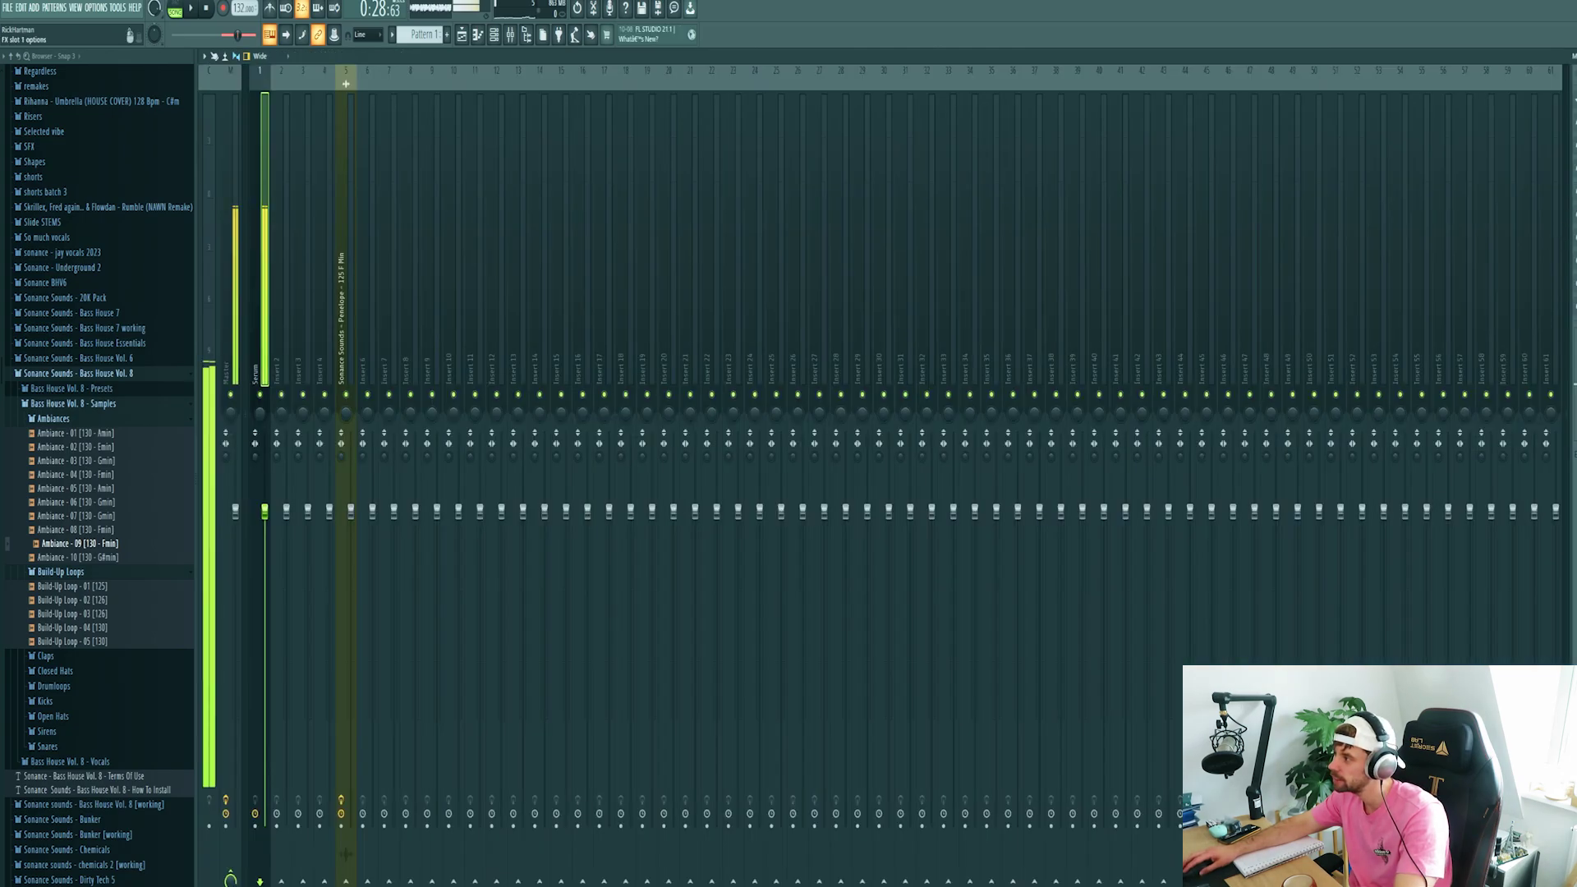
click(1575, 101)
mouse_move(1576, 116)
click(1463, 153)
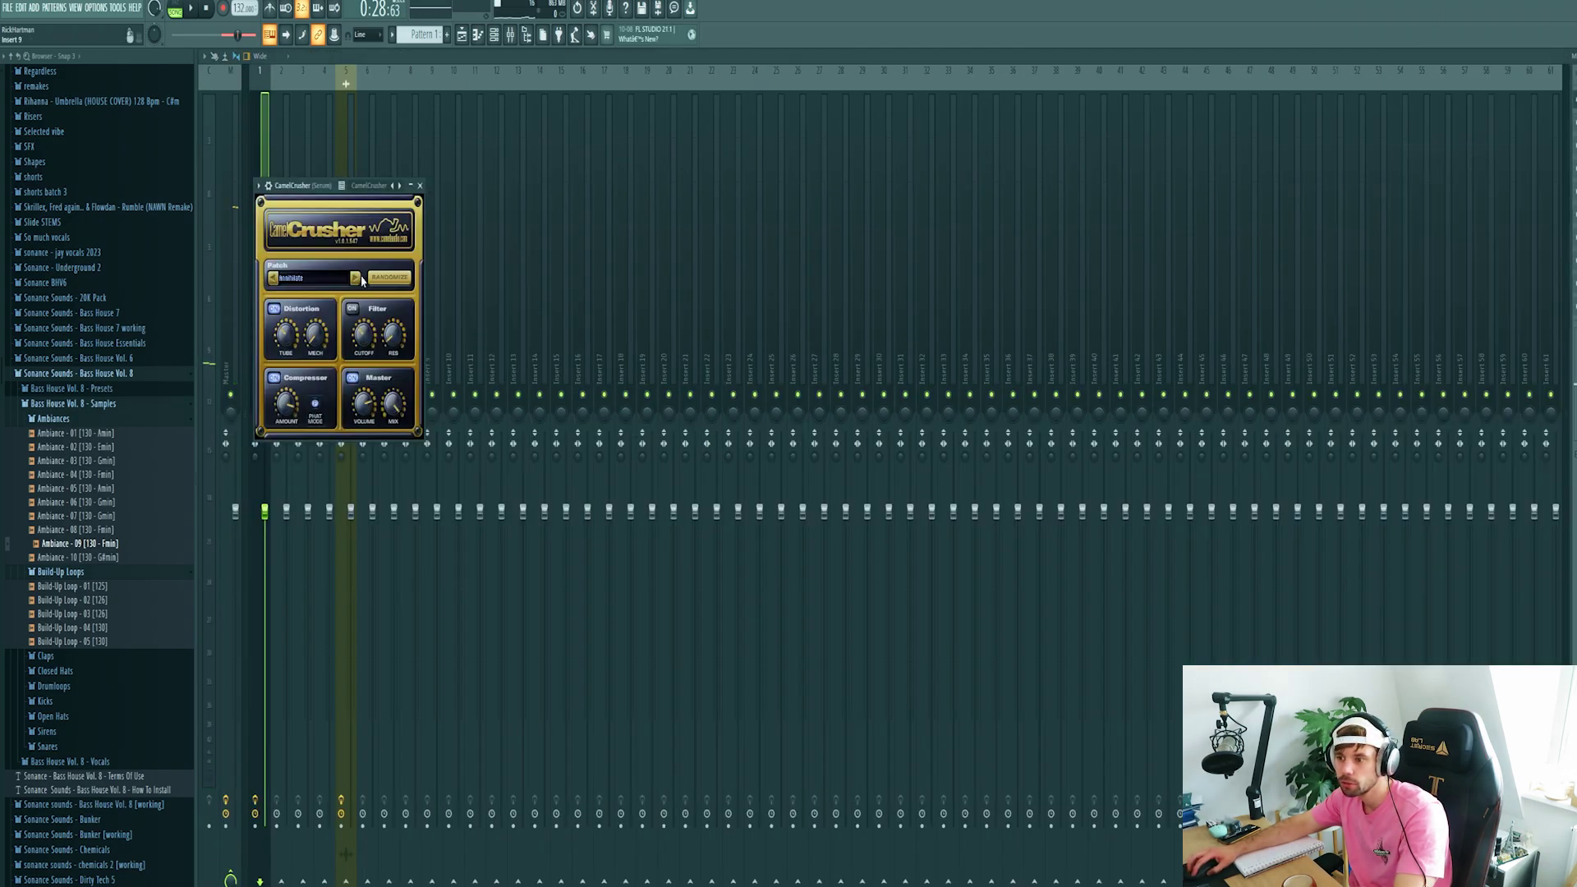
key(c)
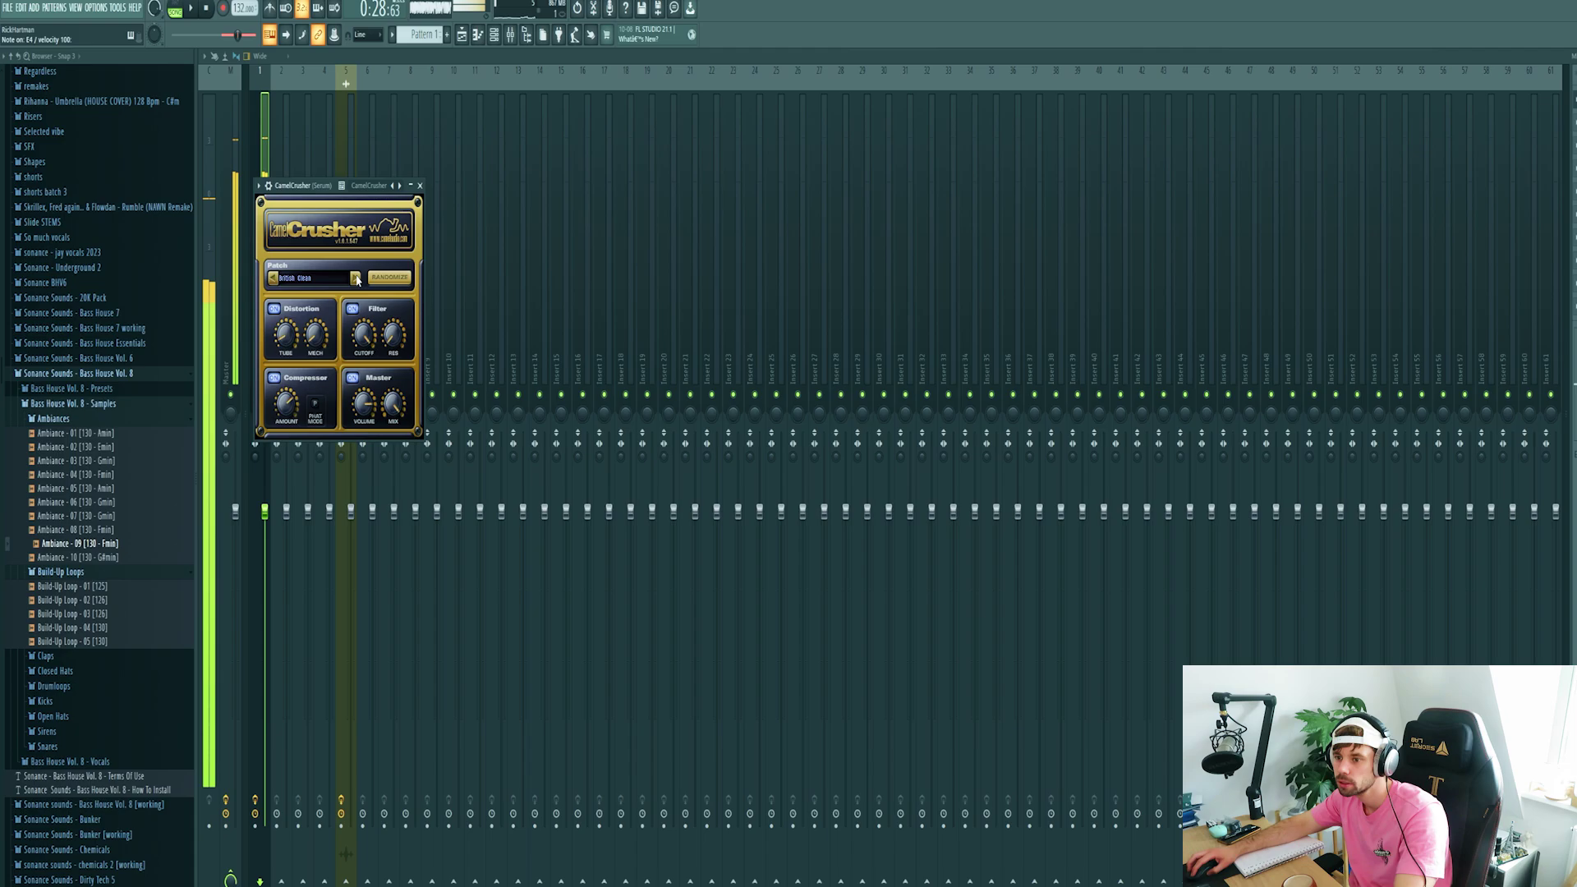
Add Kickstart to the second effect slot of the Serum mixer track
click(1576, 123)
mouse_move(1576, 139)
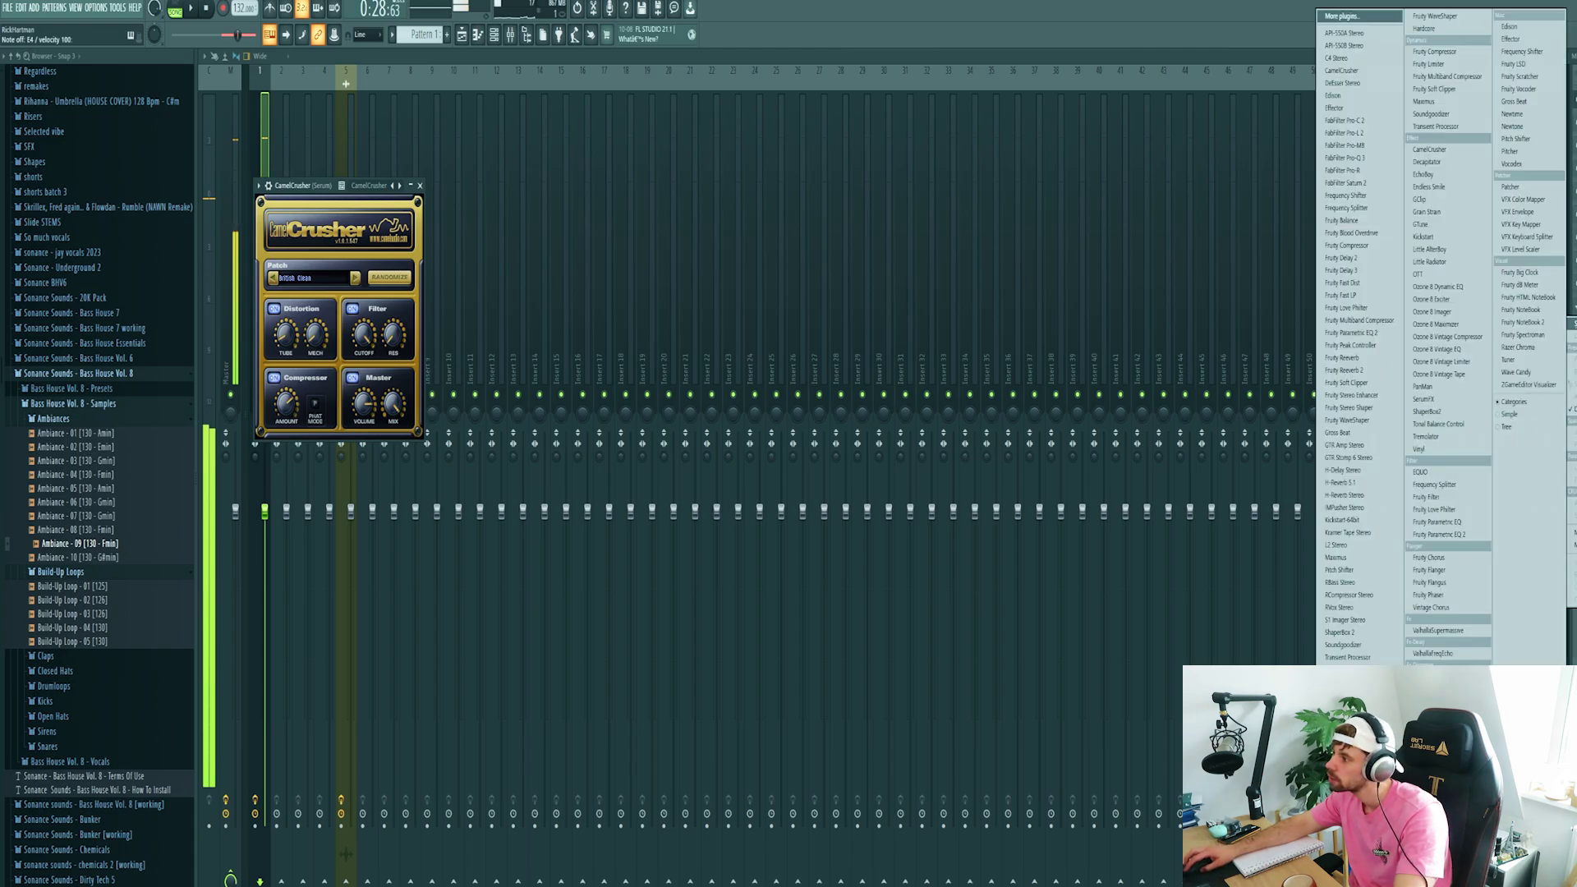
click(1359, 520)
Add FabFilter Pro-Q 3 to the Serum mixer track and shape its first band as a high cut rolling off the upper frequencies
click(1575, 123)
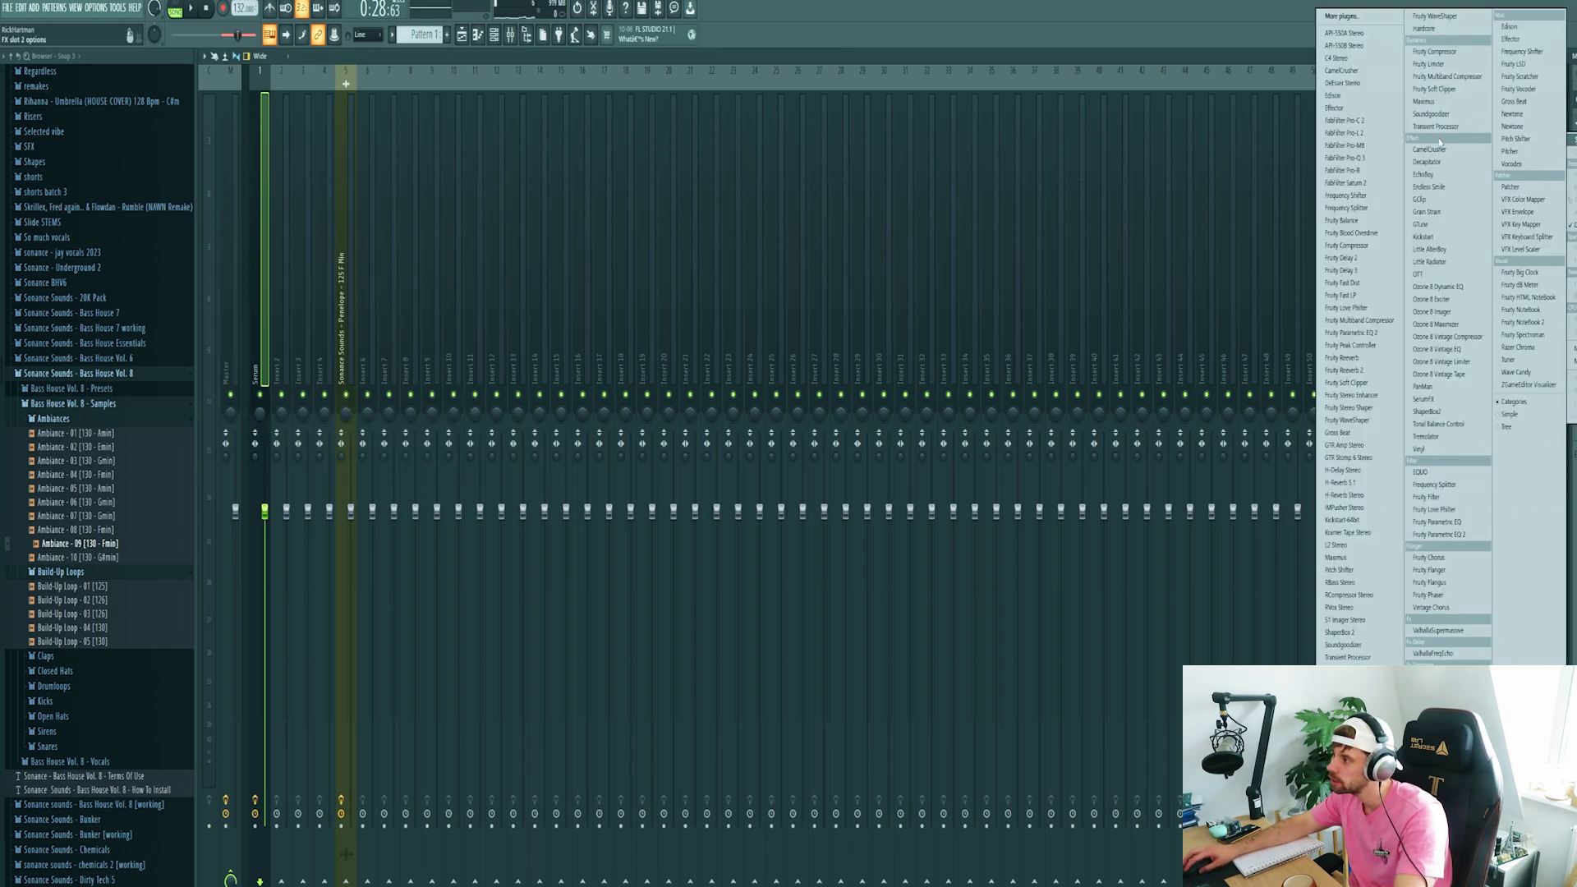
click(1378, 158)
key(c)
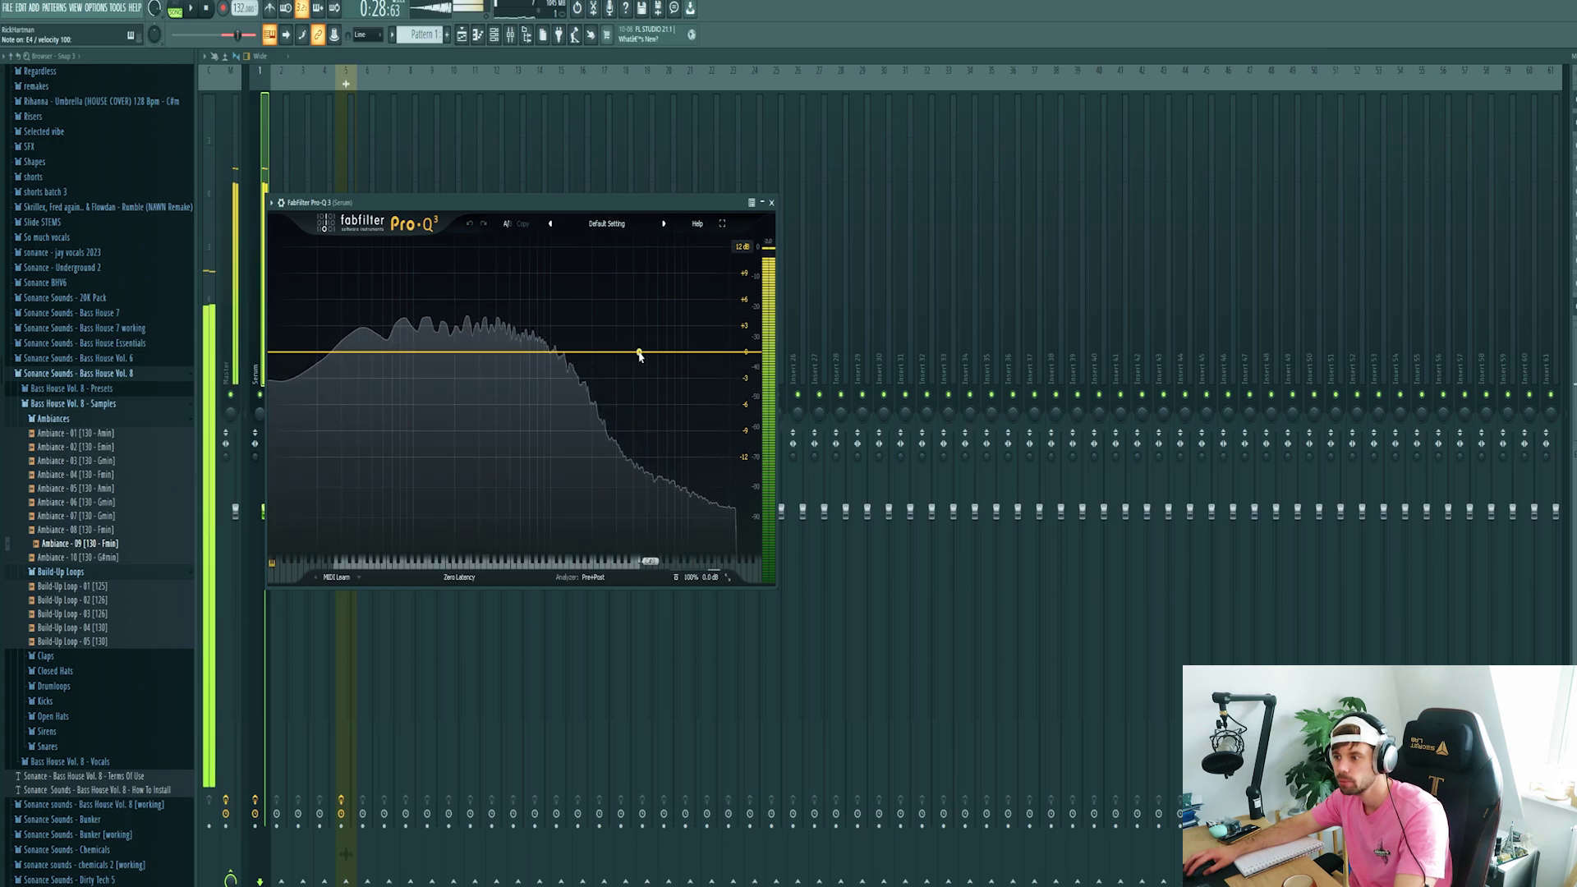
drag(639, 355, 542, 358)
right_click(537, 358)
mouse_move(583, 416)
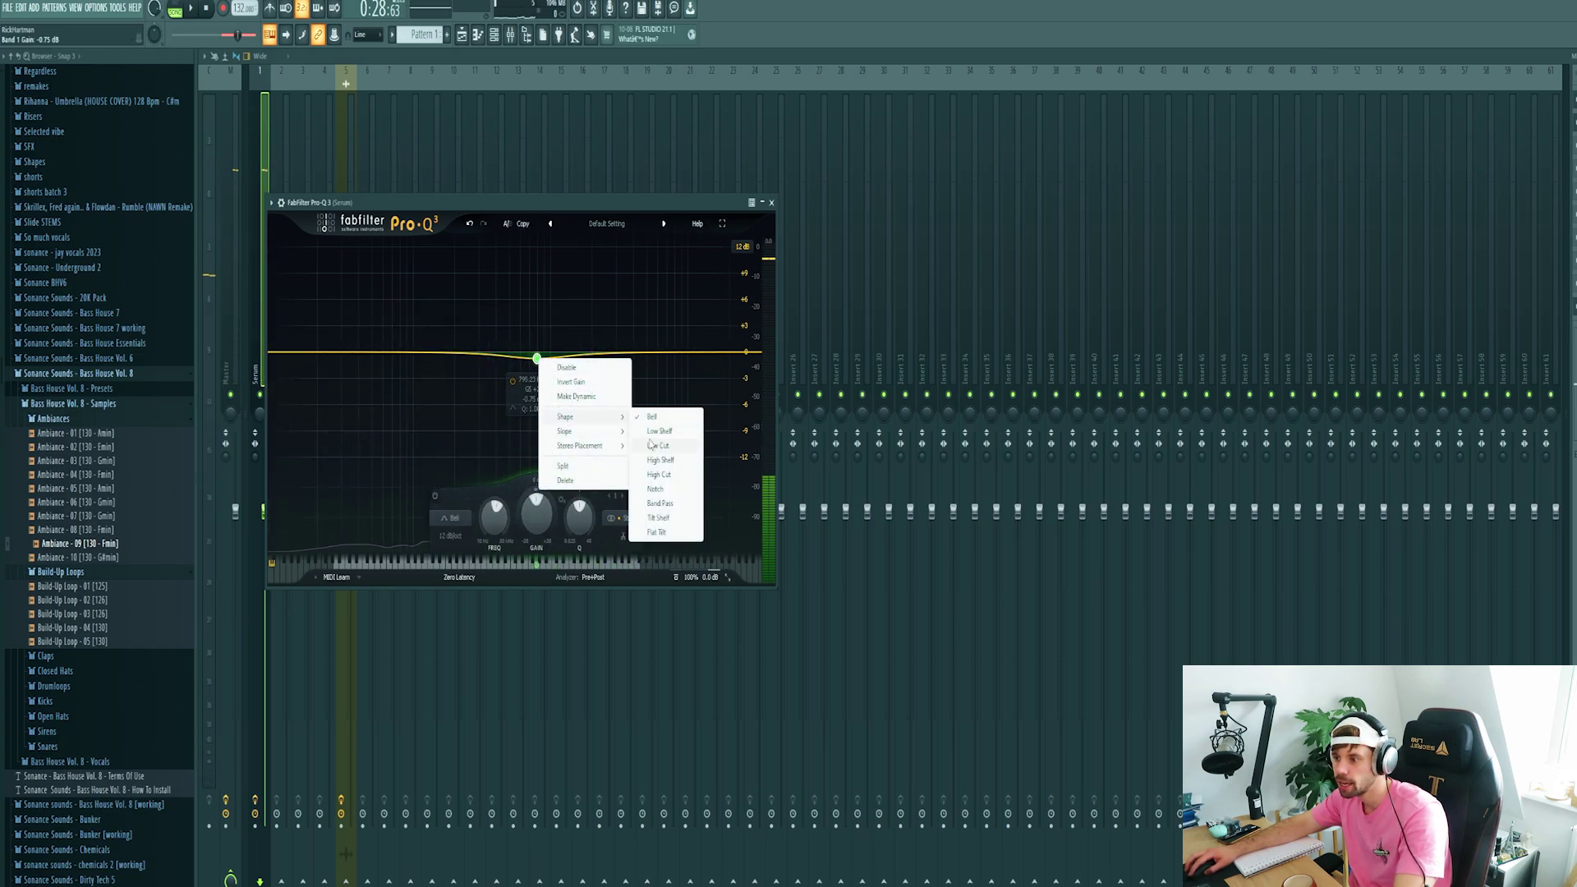
click(662, 463)
drag(537, 358, 484, 363)
Add a second high-cut band in Pro-Q 3 slightly above the first and close the EQ
click(593, 375)
right_click(592, 375)
click(714, 490)
drag(592, 354, 524, 357)
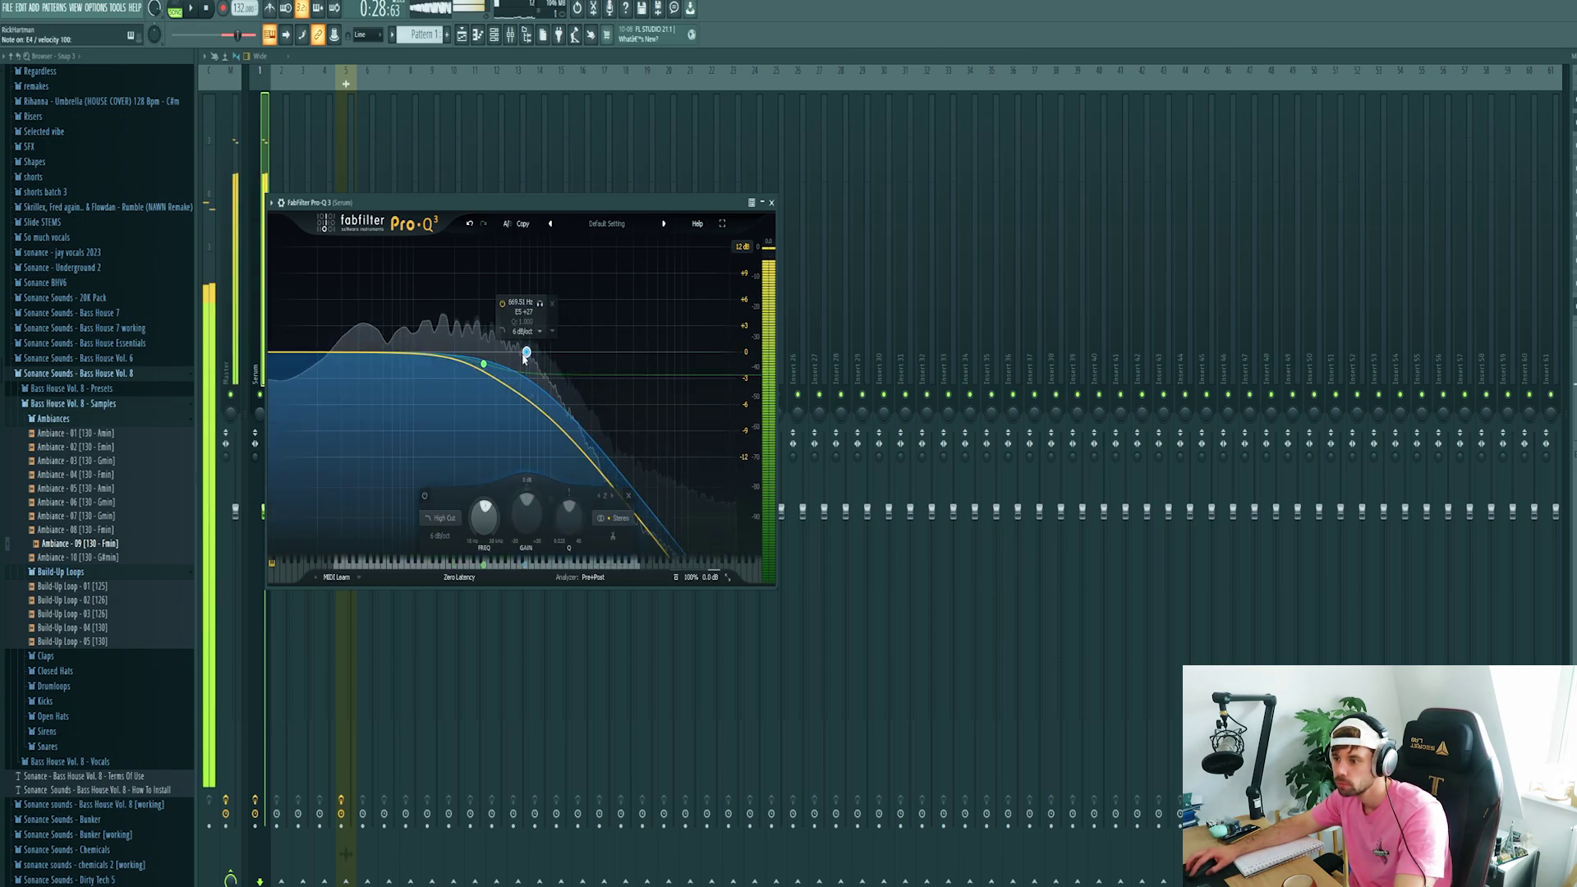
key(Escape)
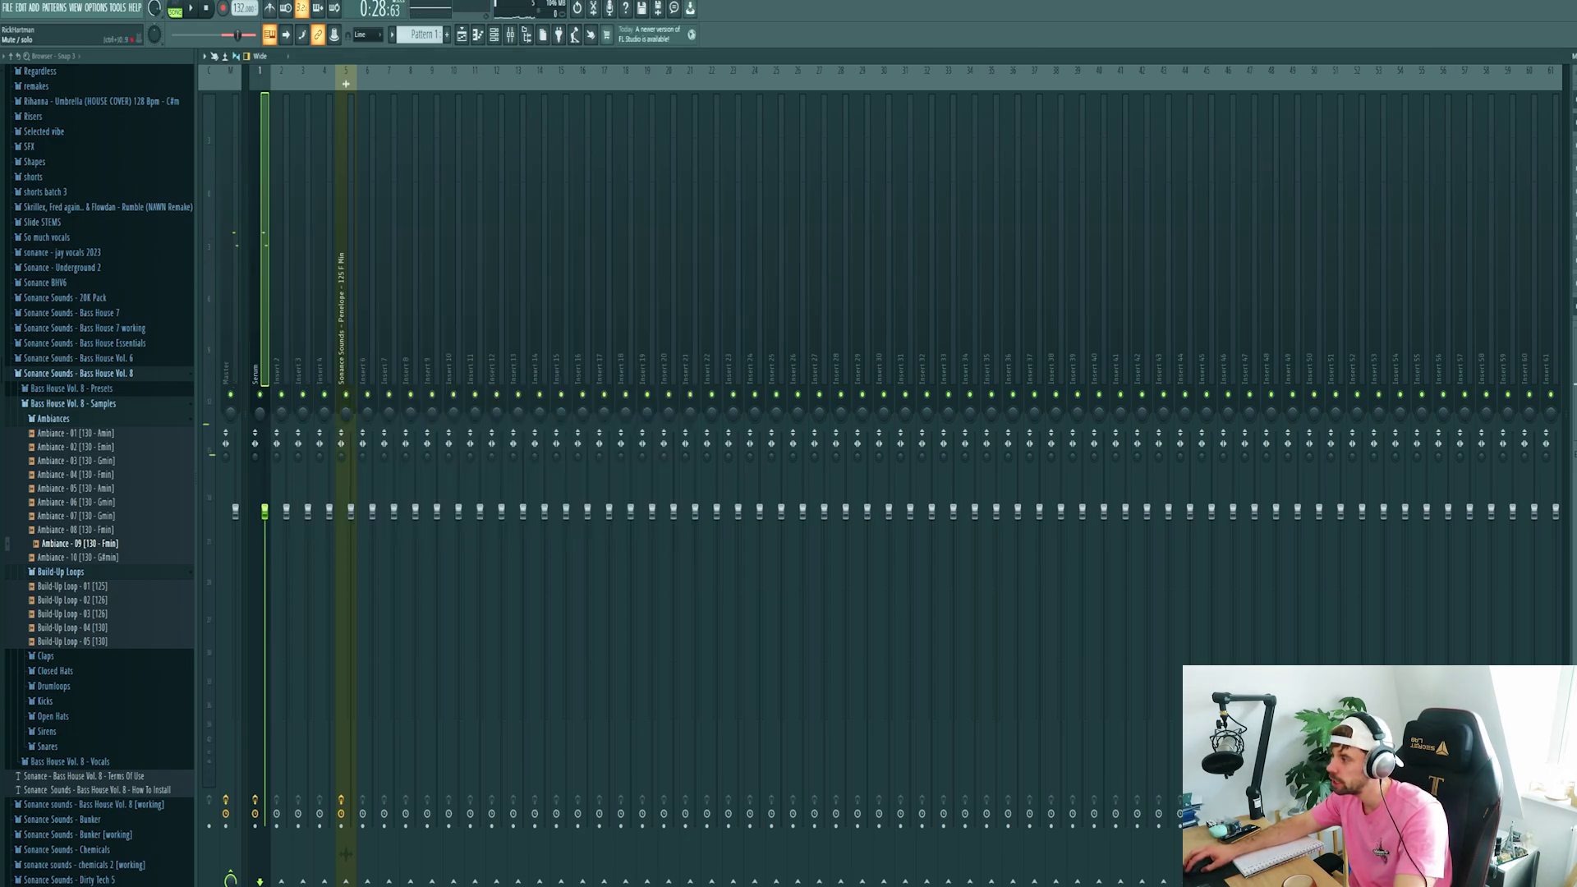
Automate Kickstart's Mute / solo with a clip on Track 6, staying low until bar 17 and switching high from there
click(464, 35)
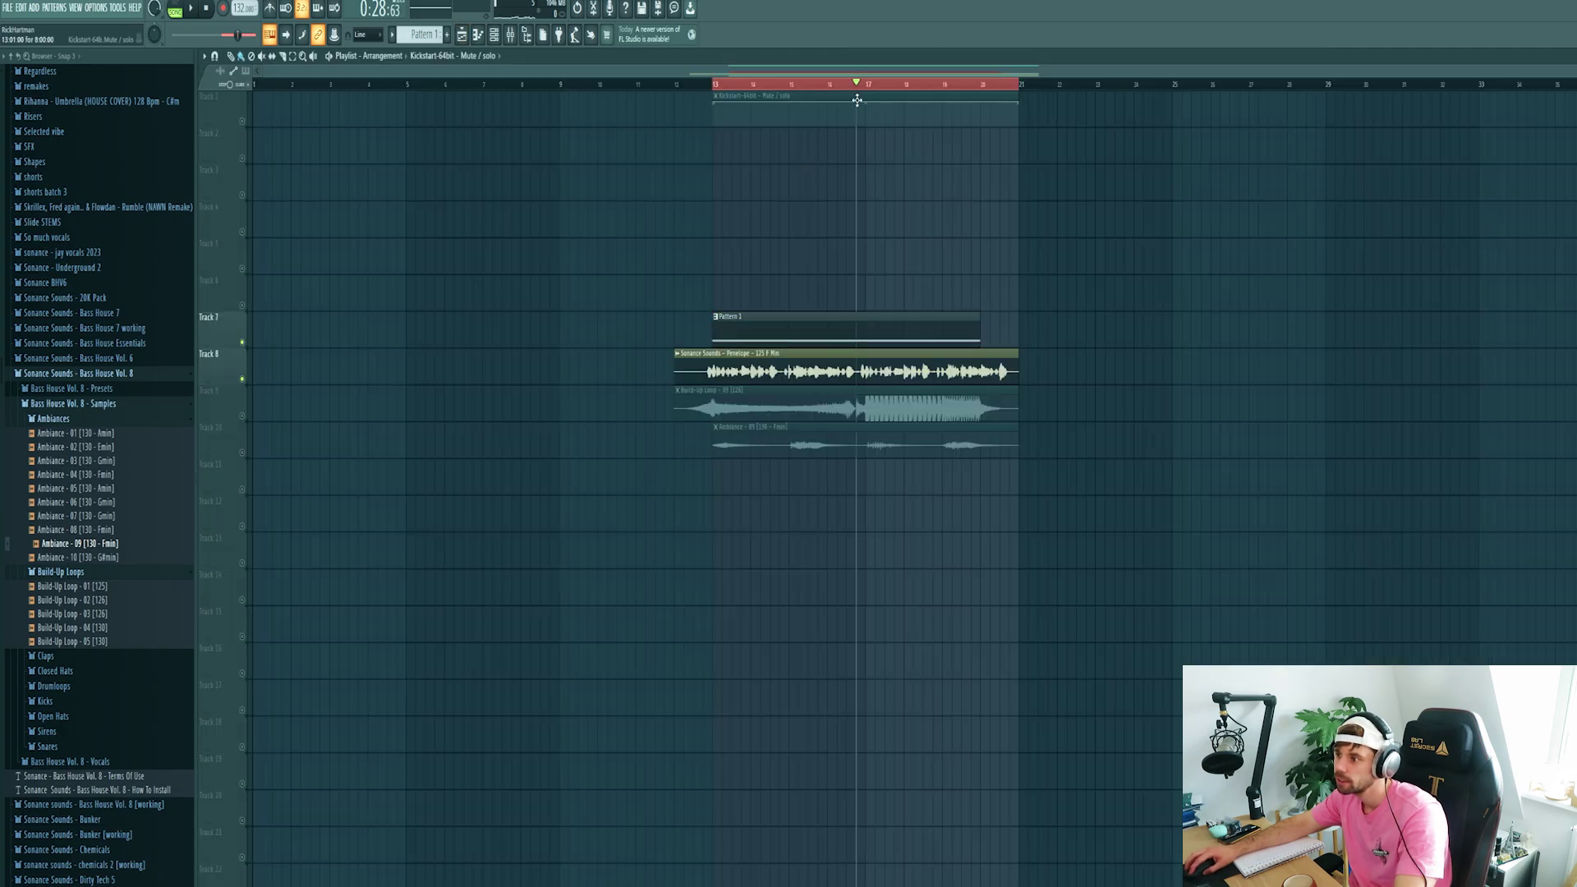
drag(857, 99, 856, 284)
right_click(242, 417)
scroll(880, 500, up, 4)
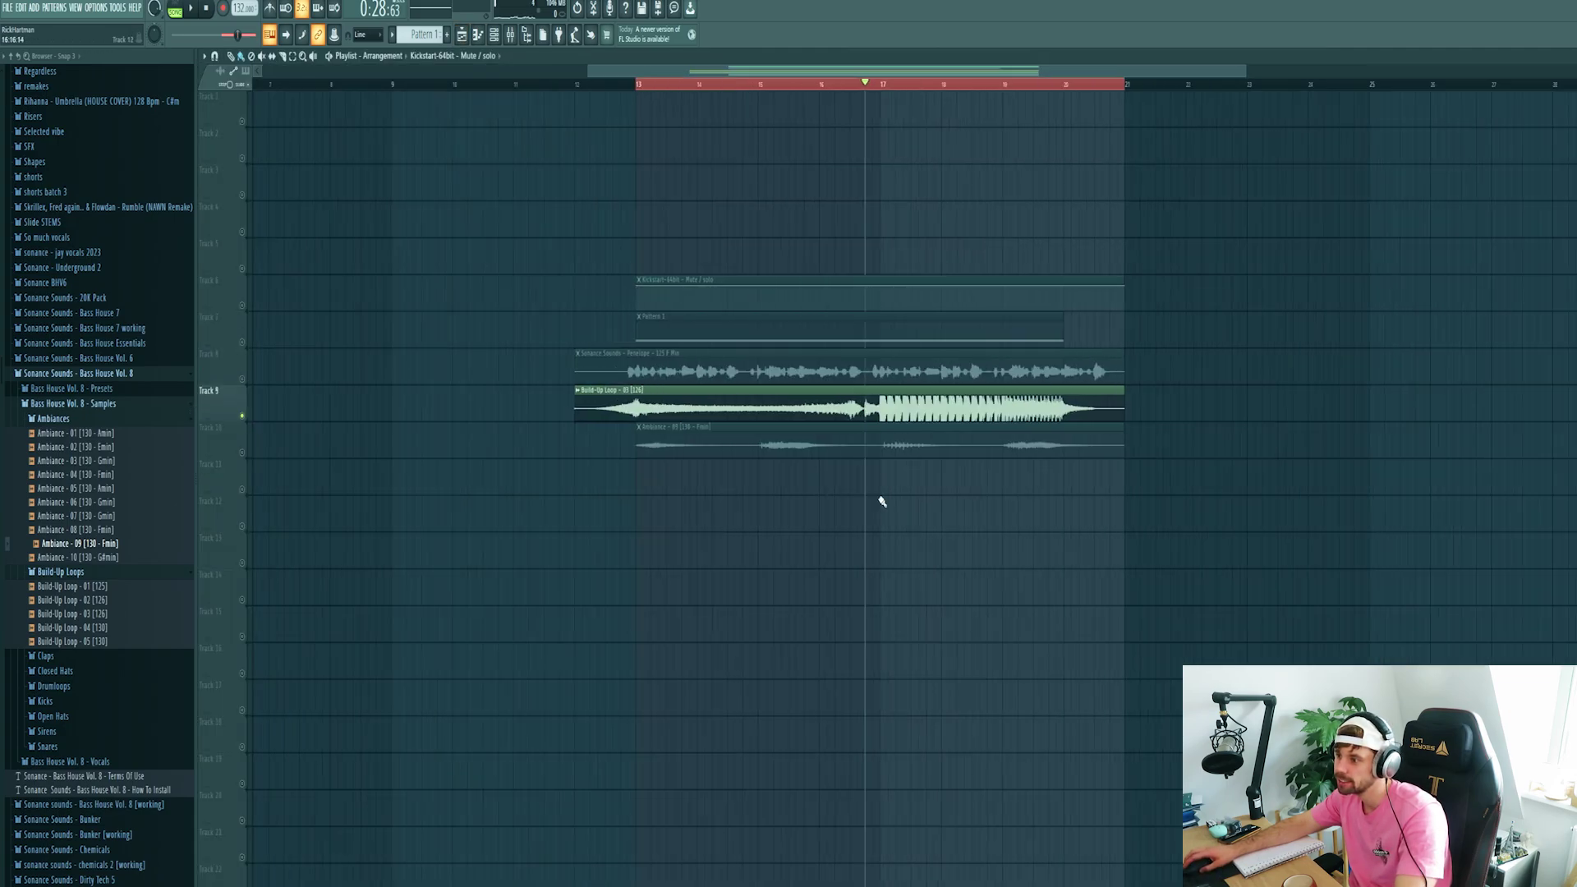
right_click(890, 306)
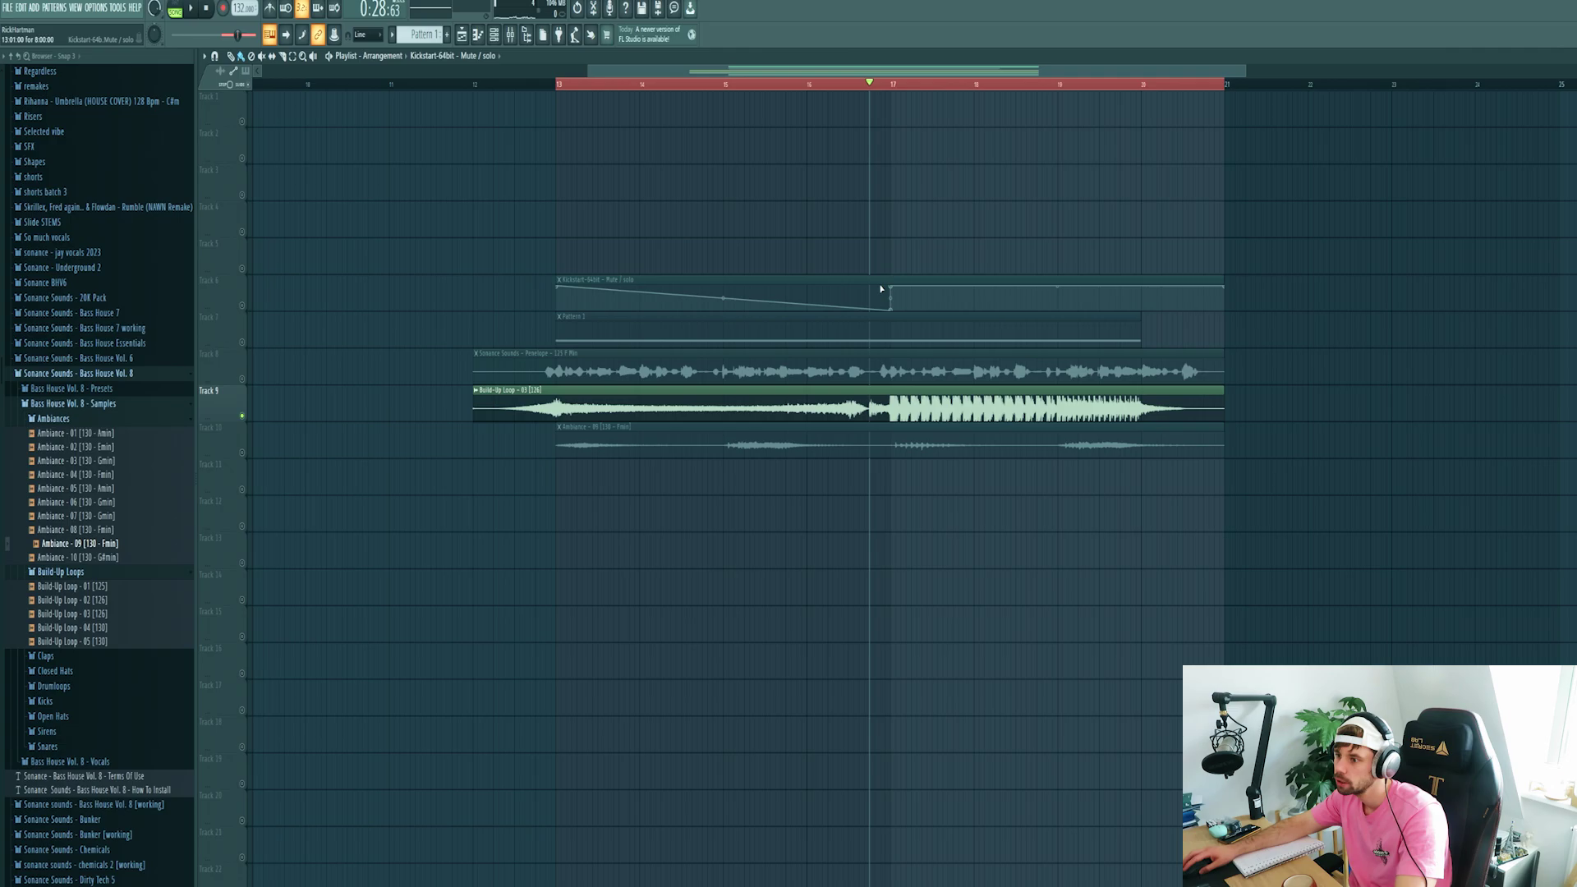
Unmute the Serum pattern track, play it with the build-up loop around bar 17, and check the pattern's notes in the piano roll
click(242, 343)
key(space)
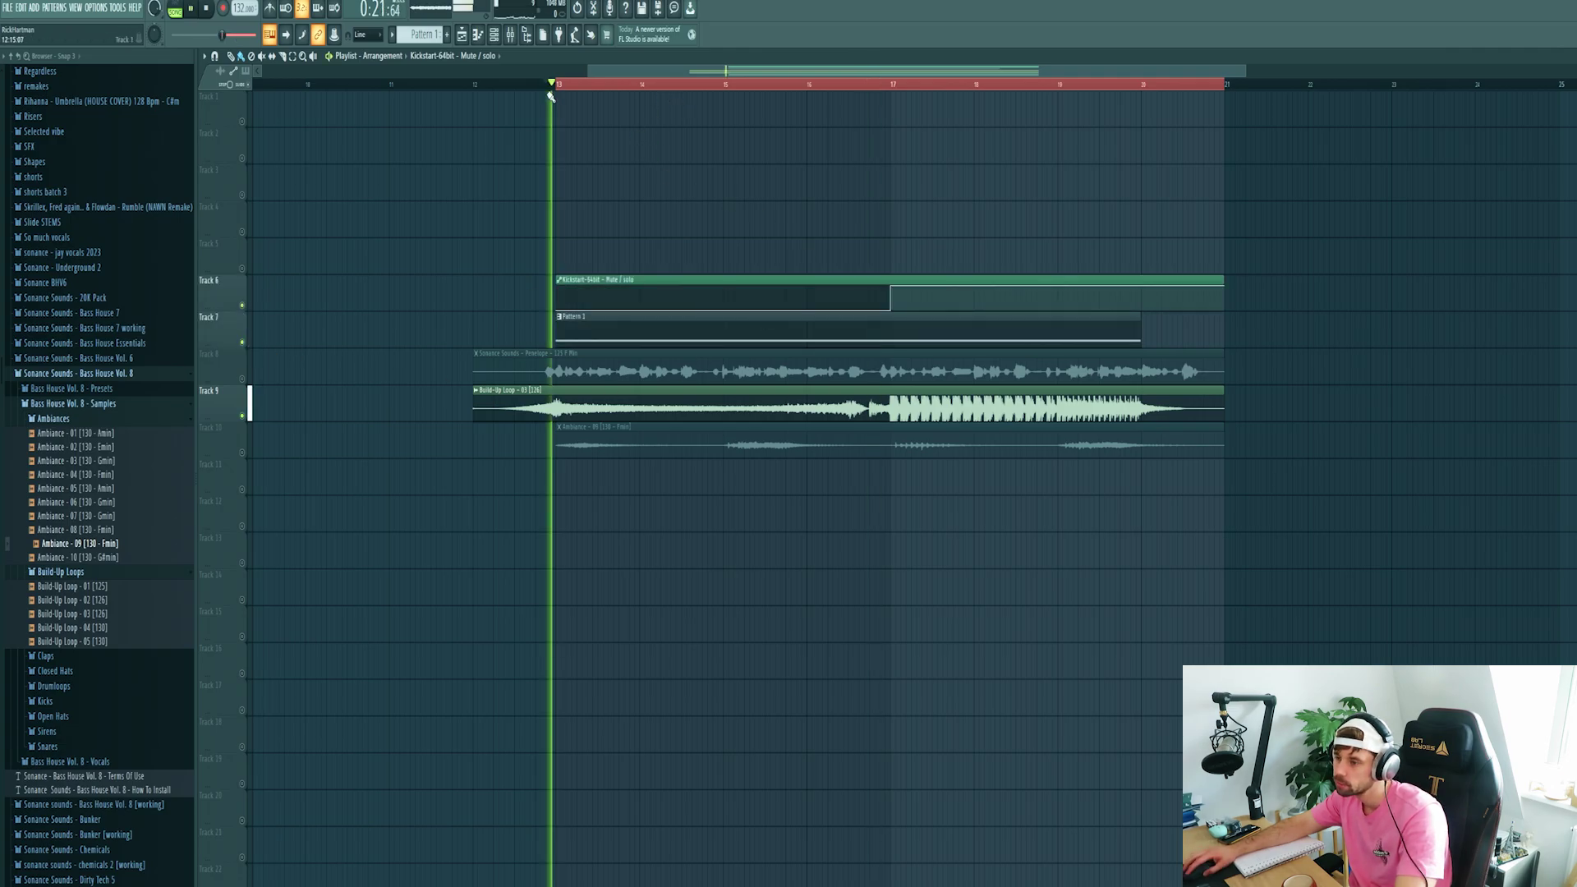
click(849, 85)
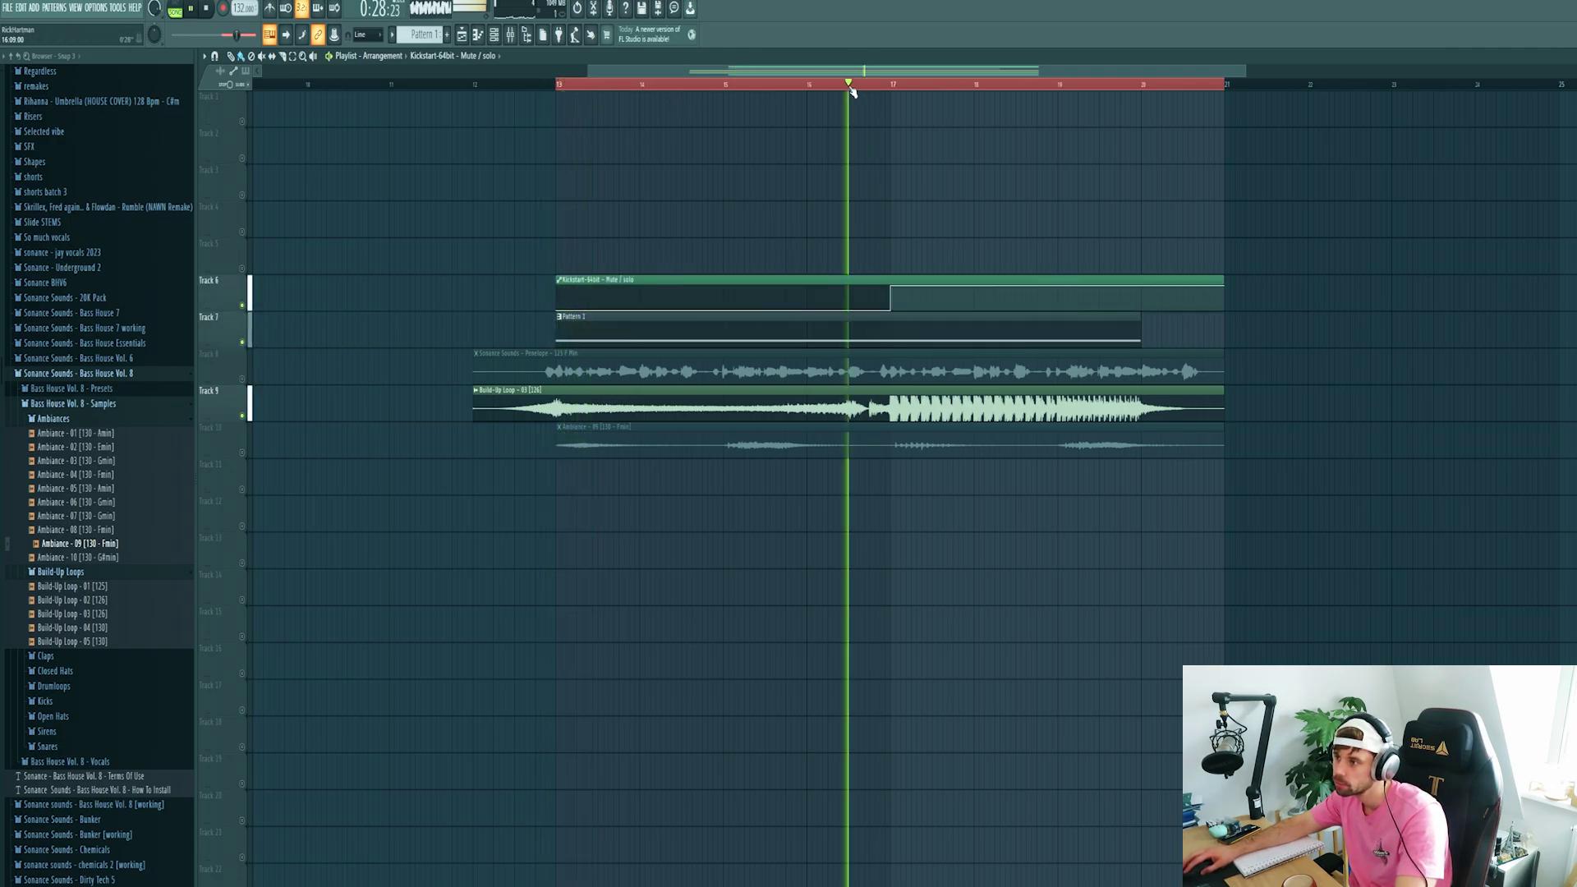
double_click(744, 325)
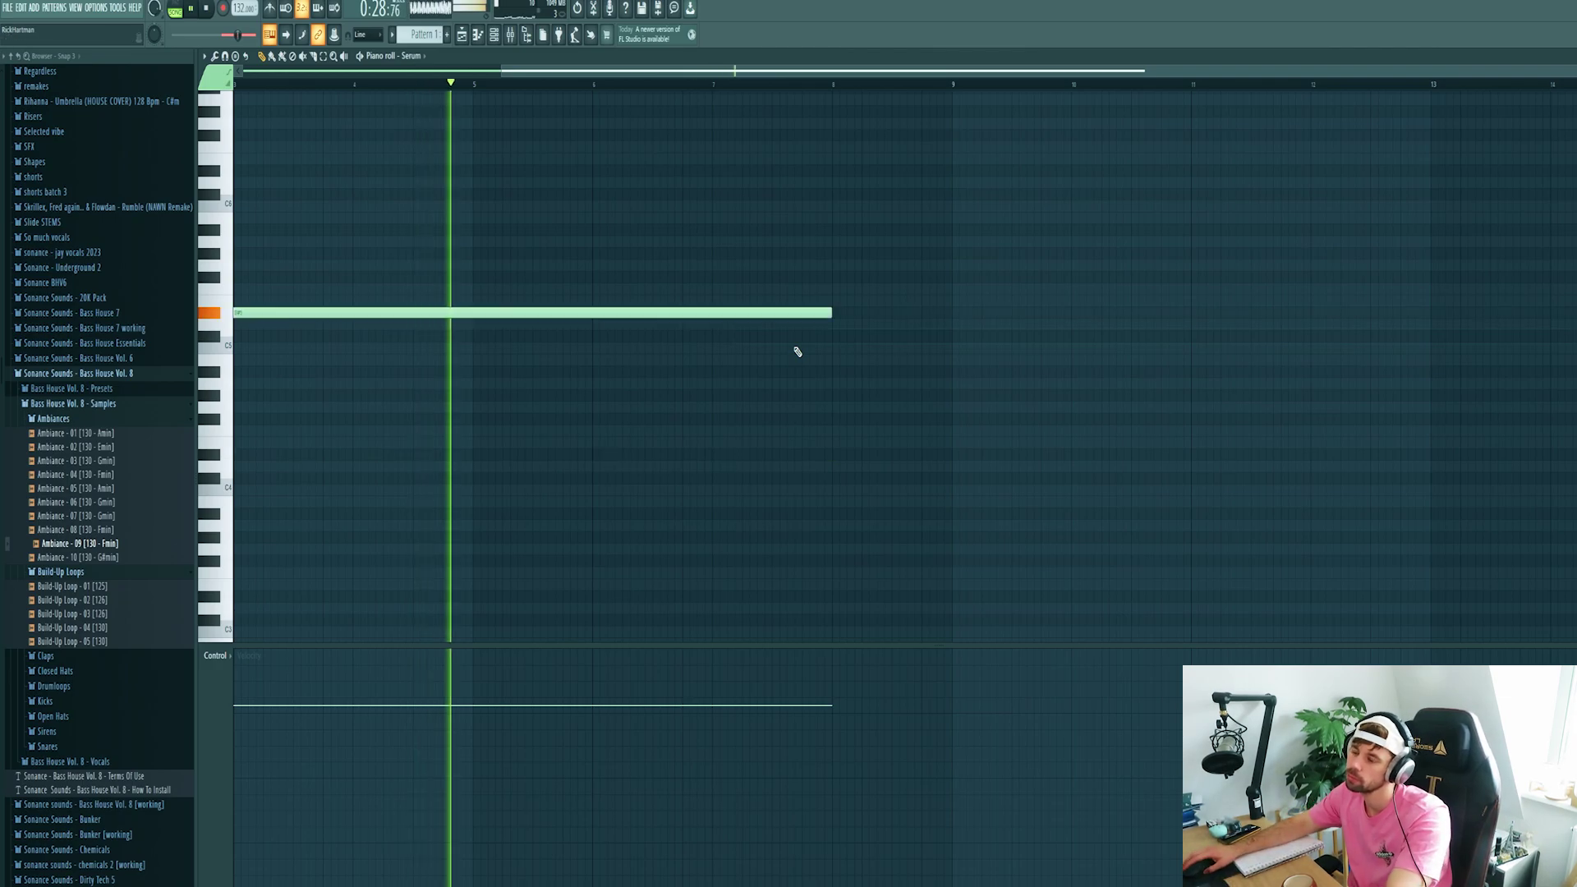
key(F5)
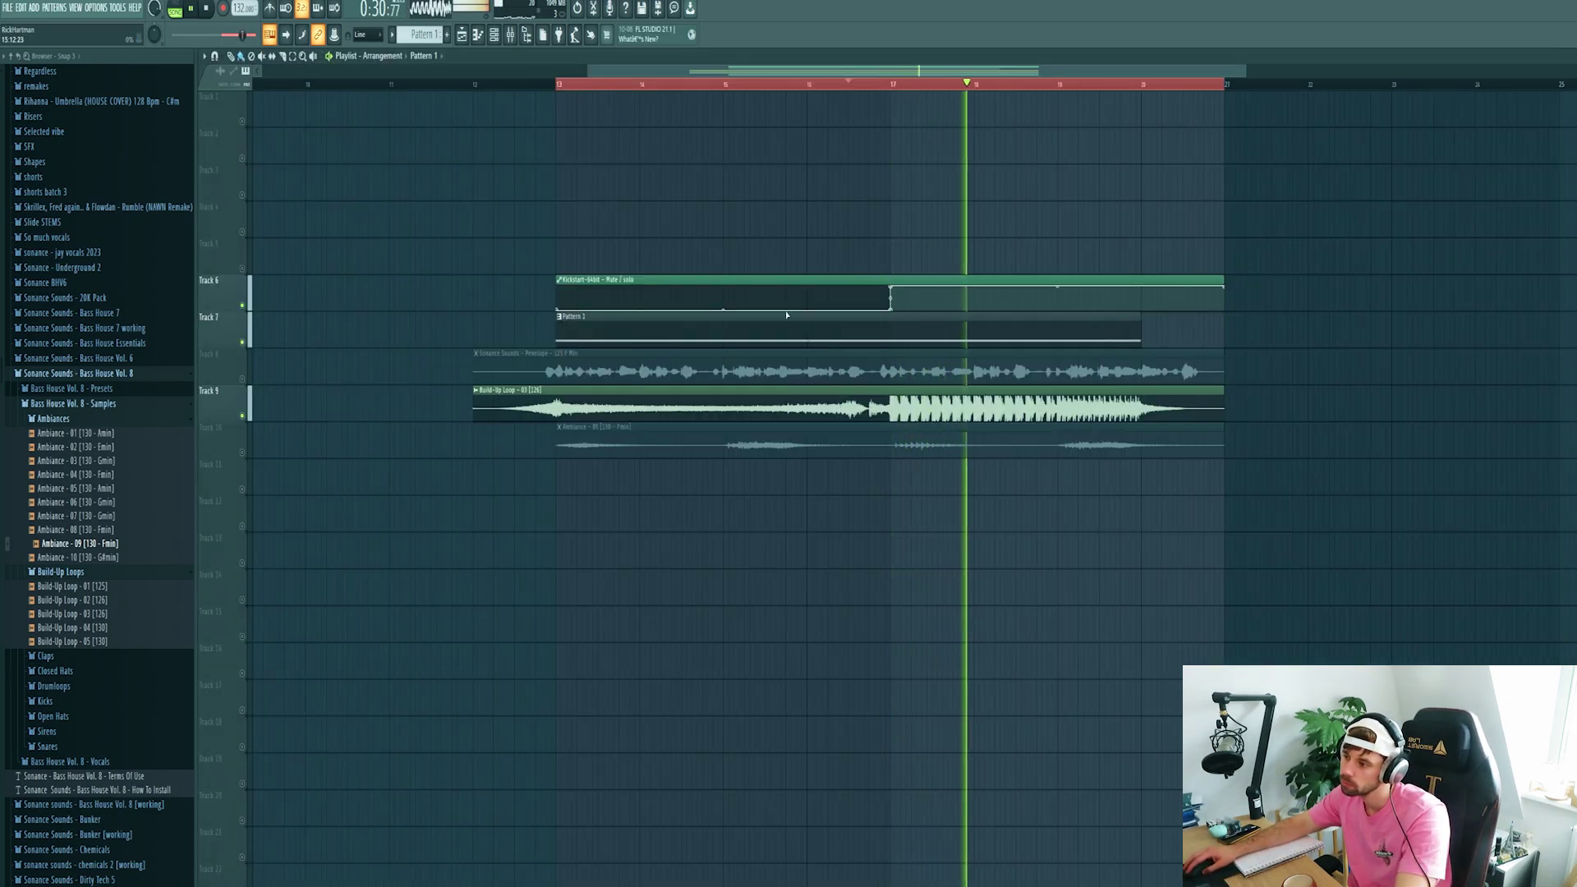
Switch Serum's preset to Reese - Basic and listen to it with the build-up loop
double_click(796, 333)
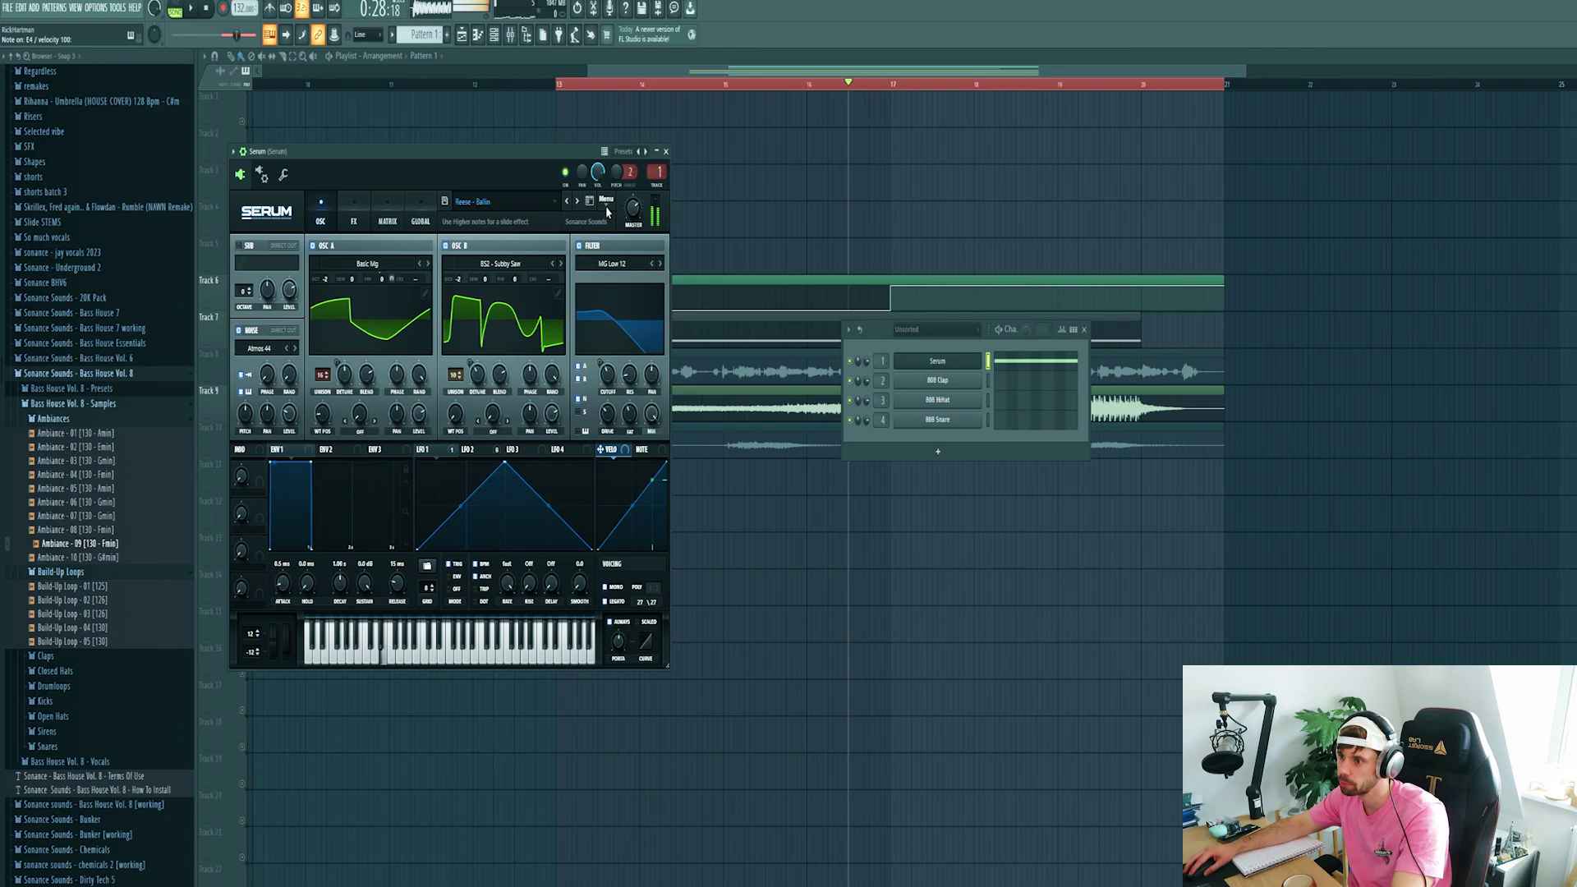
click(578, 202)
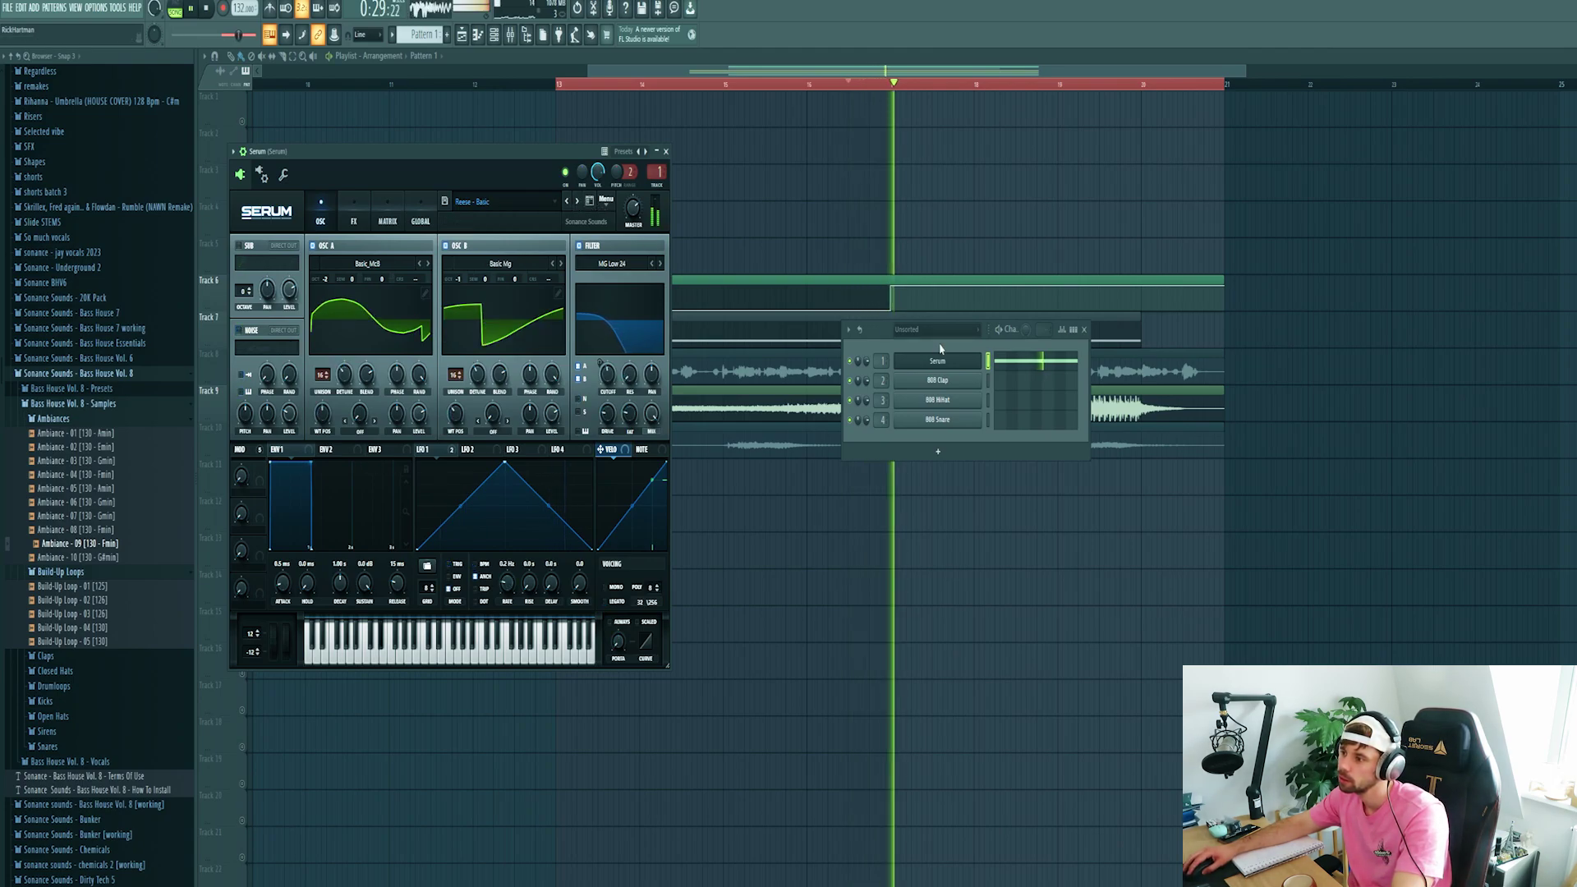
click(578, 203)
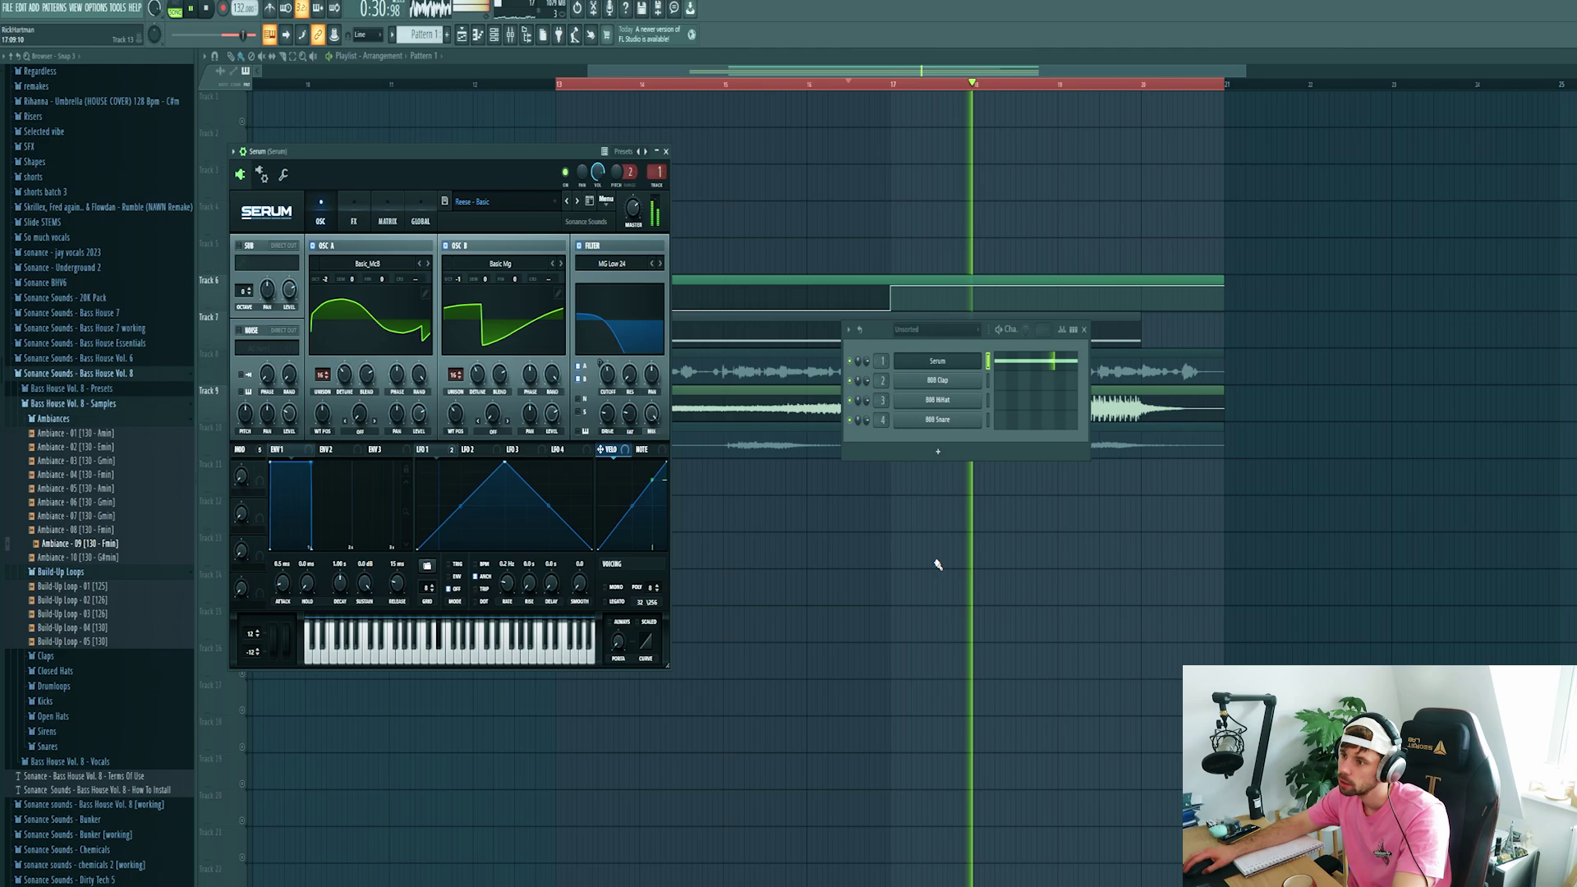
key(F12)
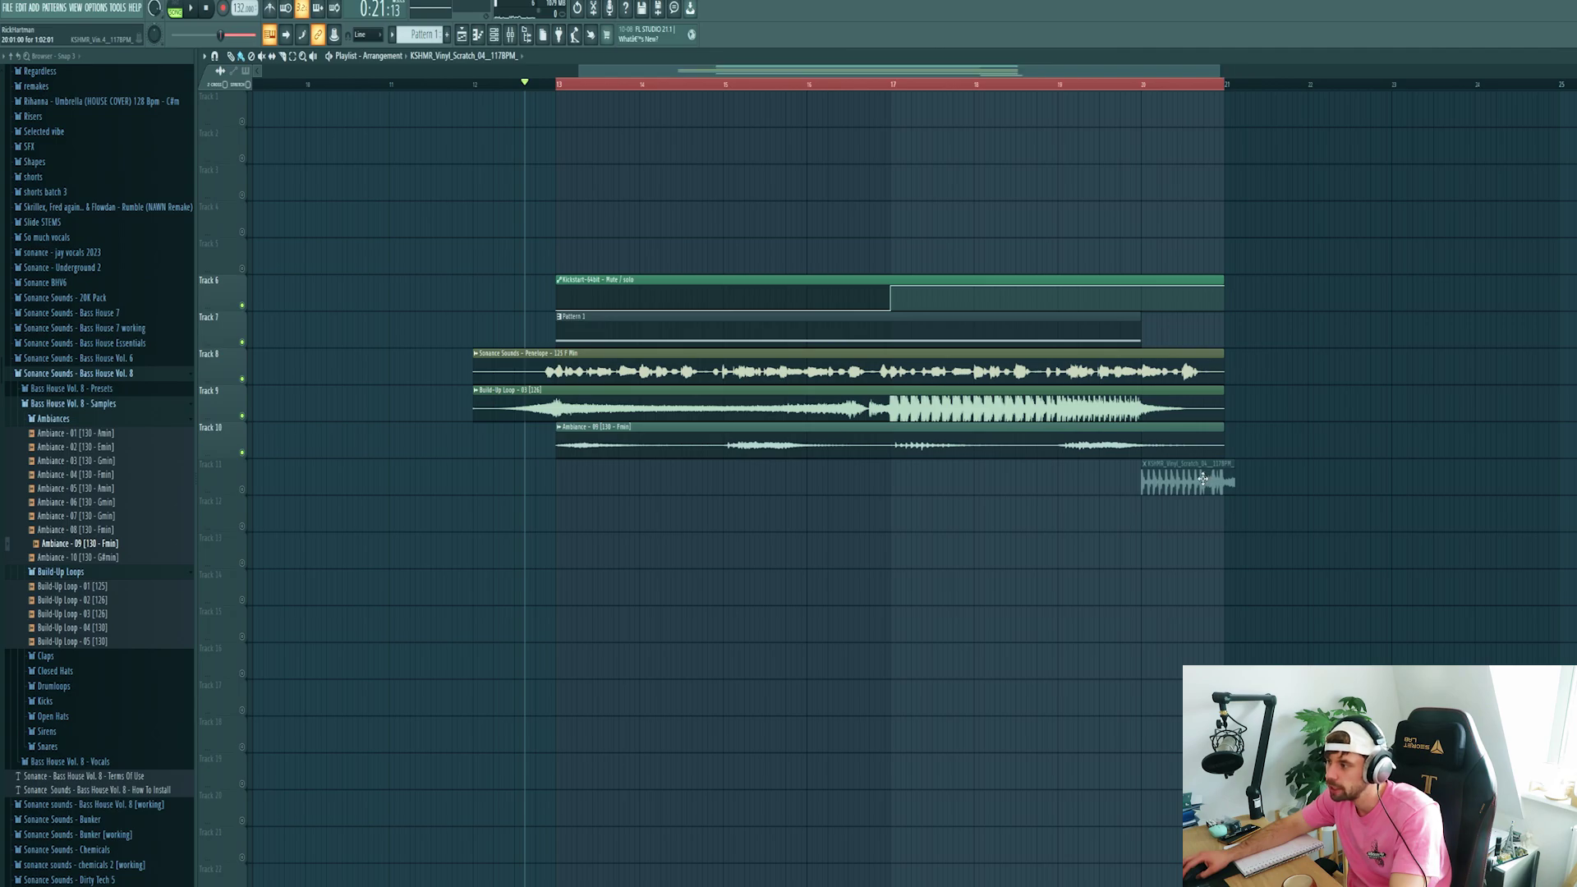
Fit the KSHMR vinyl scratch sample on Track 11 to the project tempo using the estimated 116.999 BPM
double_click(1203, 479)
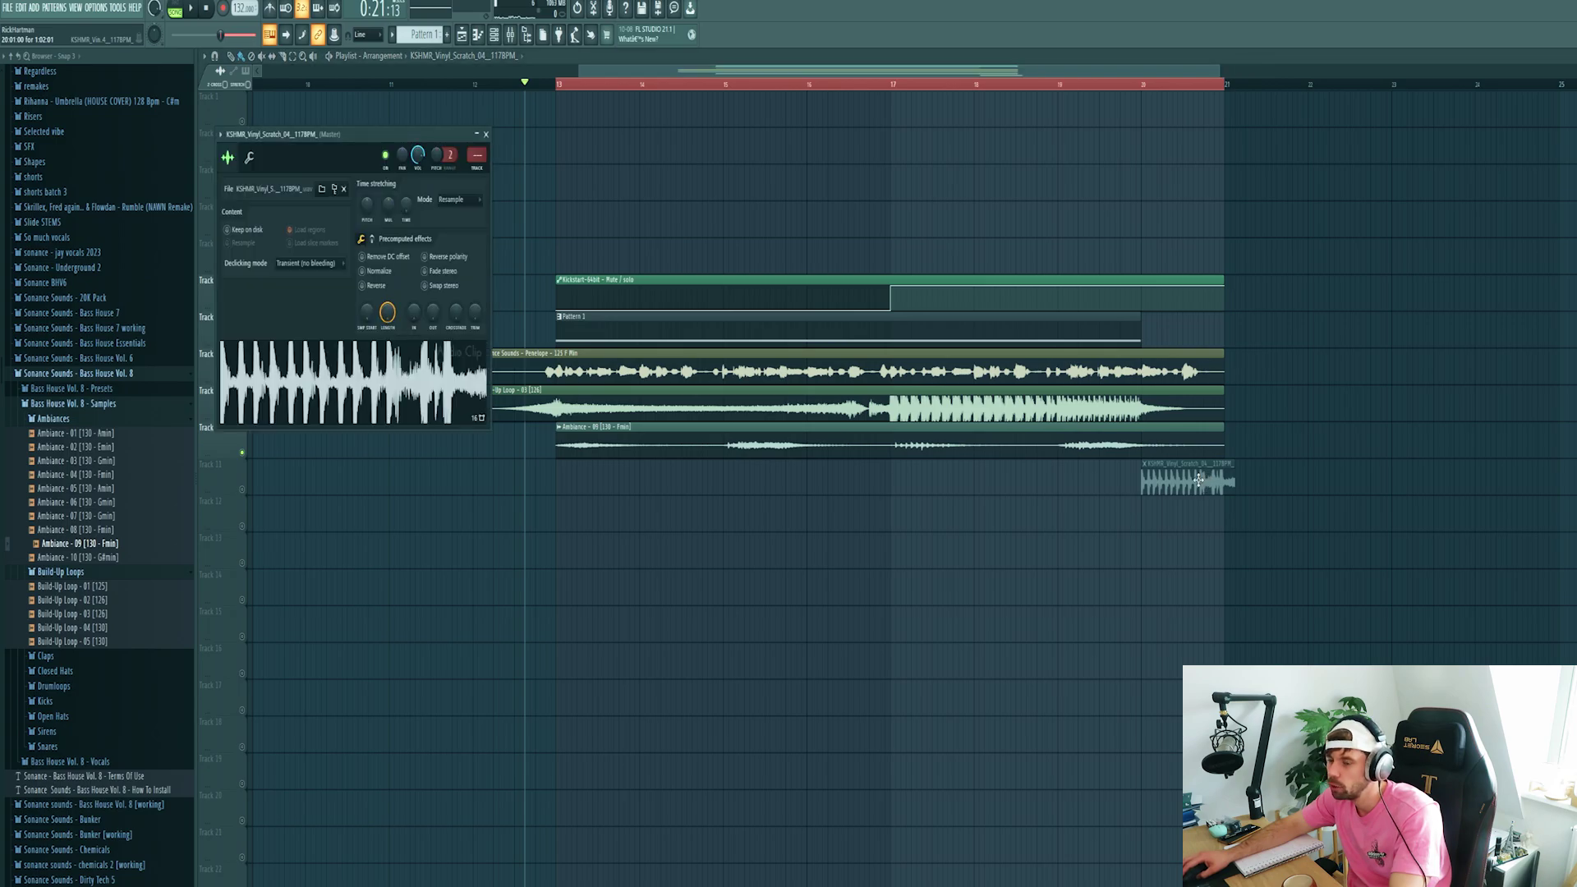
right_click(1159, 475)
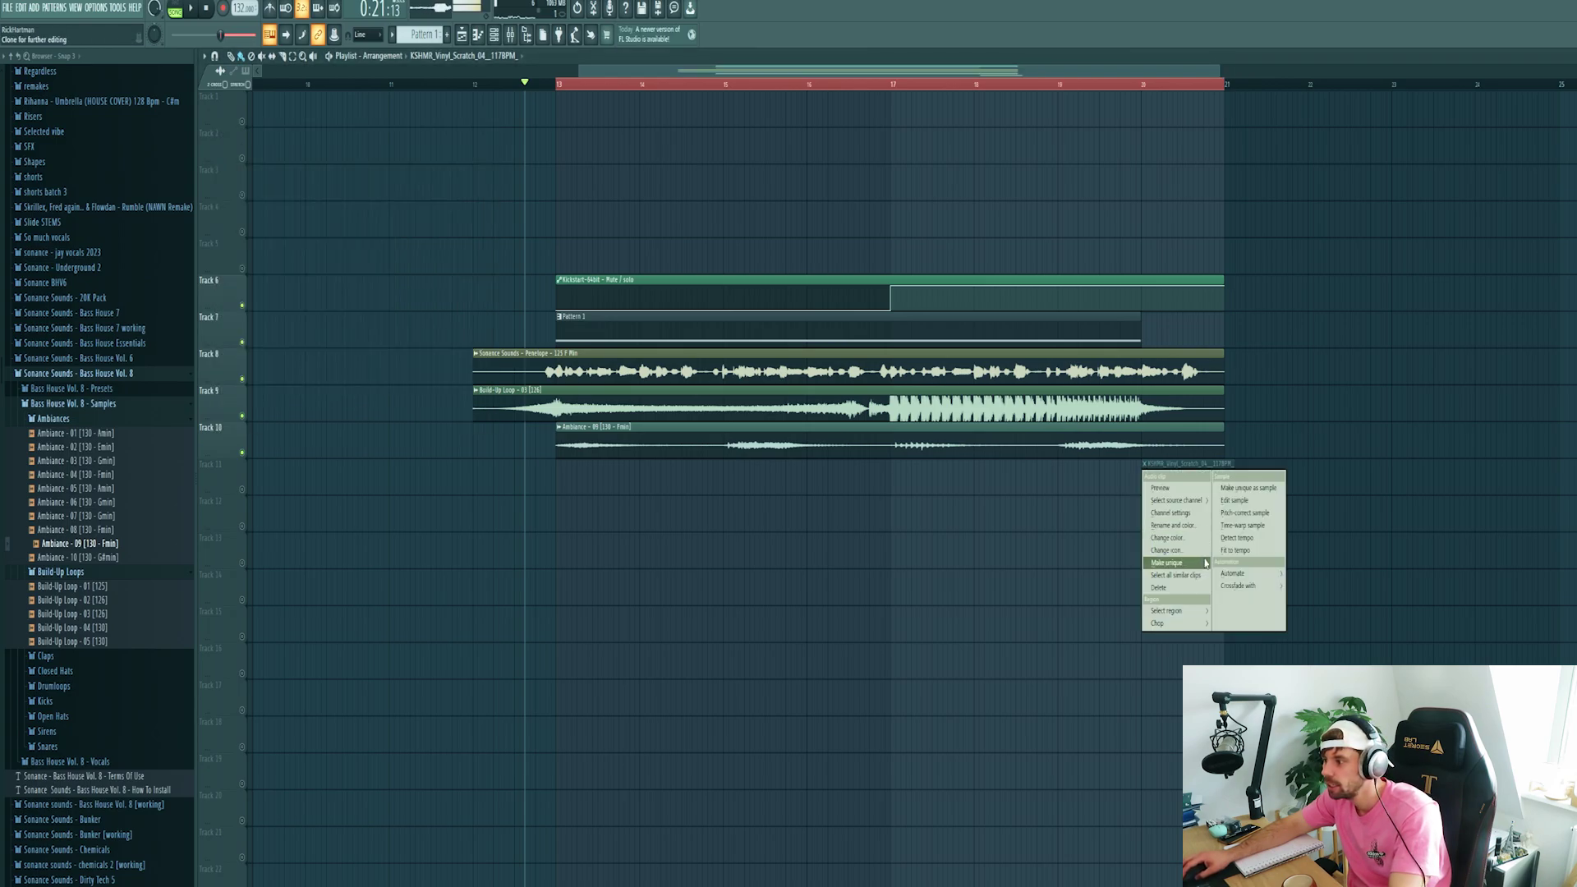
click(1227, 551)
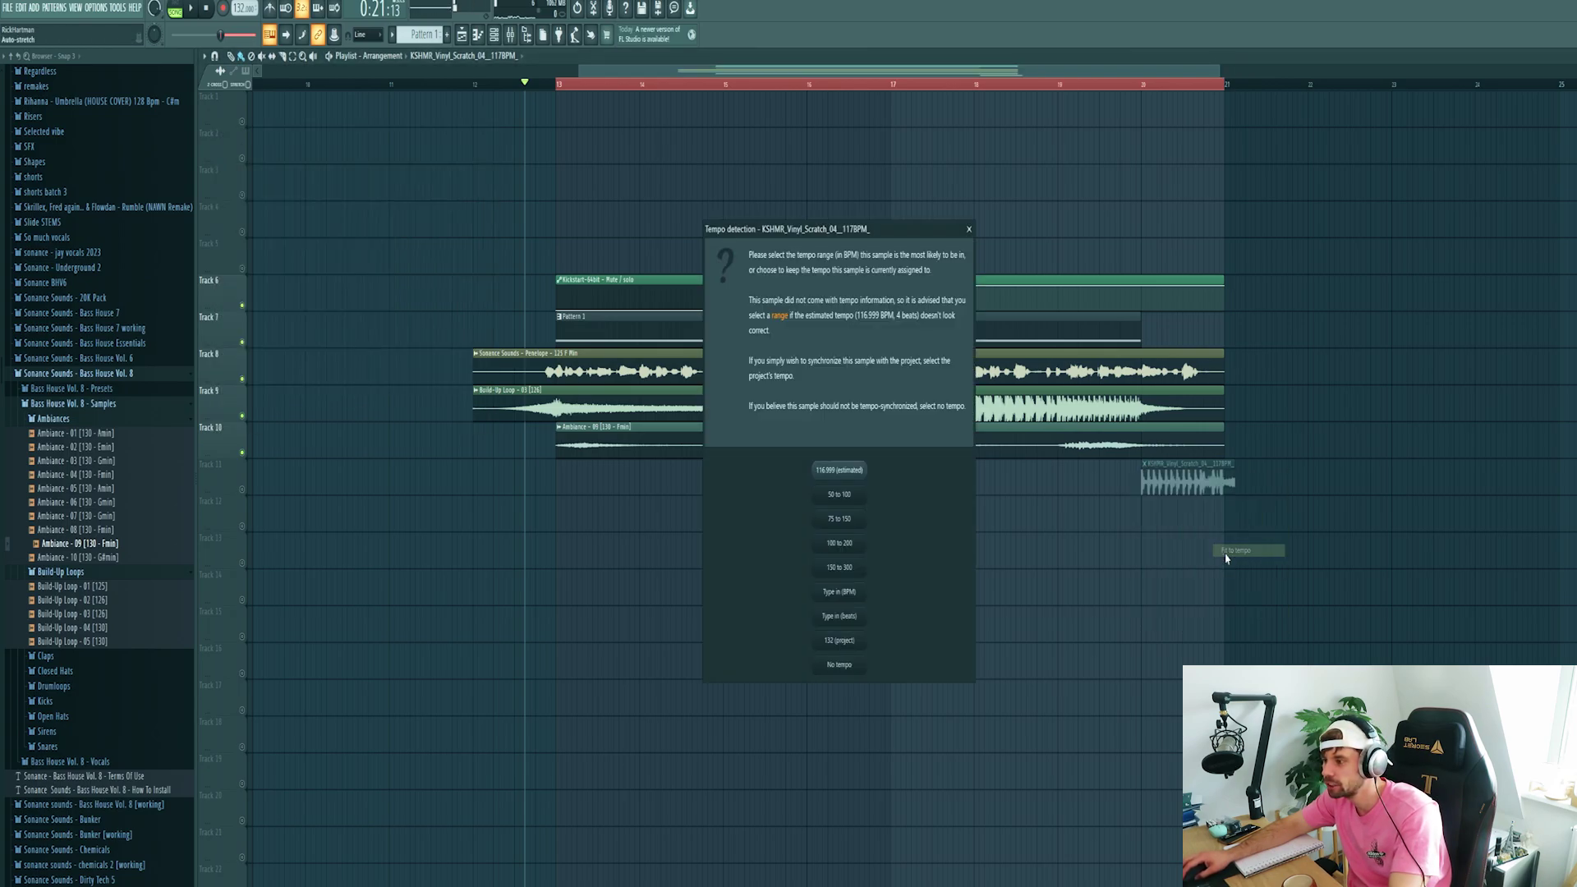
click(841, 473)
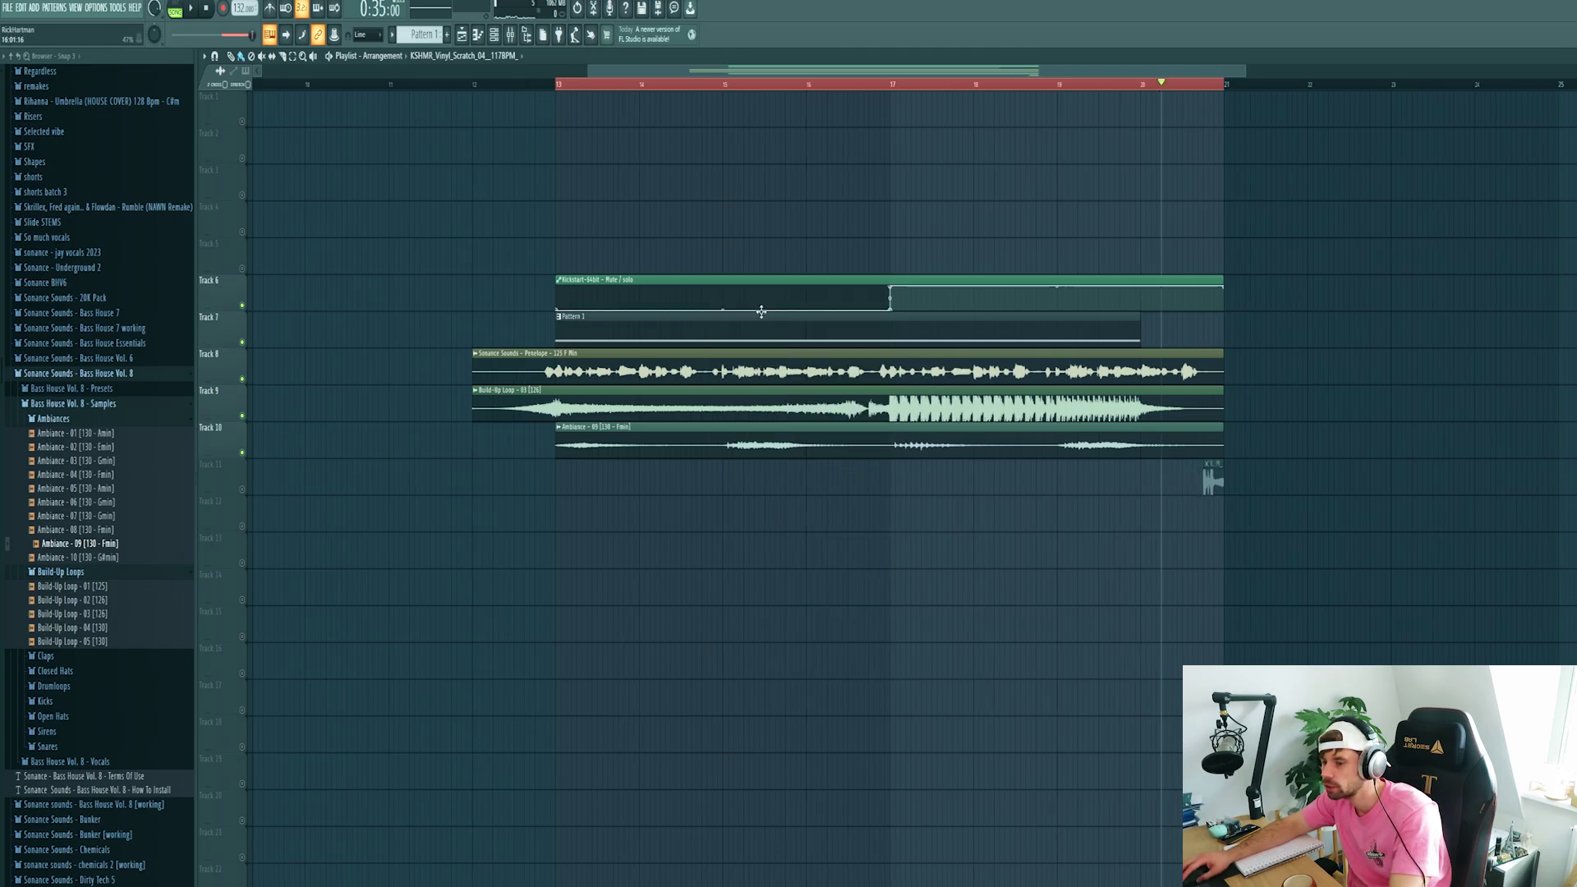
Copy the trimmed vinyl scratch to just before bar 17 on Track 11 and play the transition
key(space)
scroll(1016, 492, up, 4)
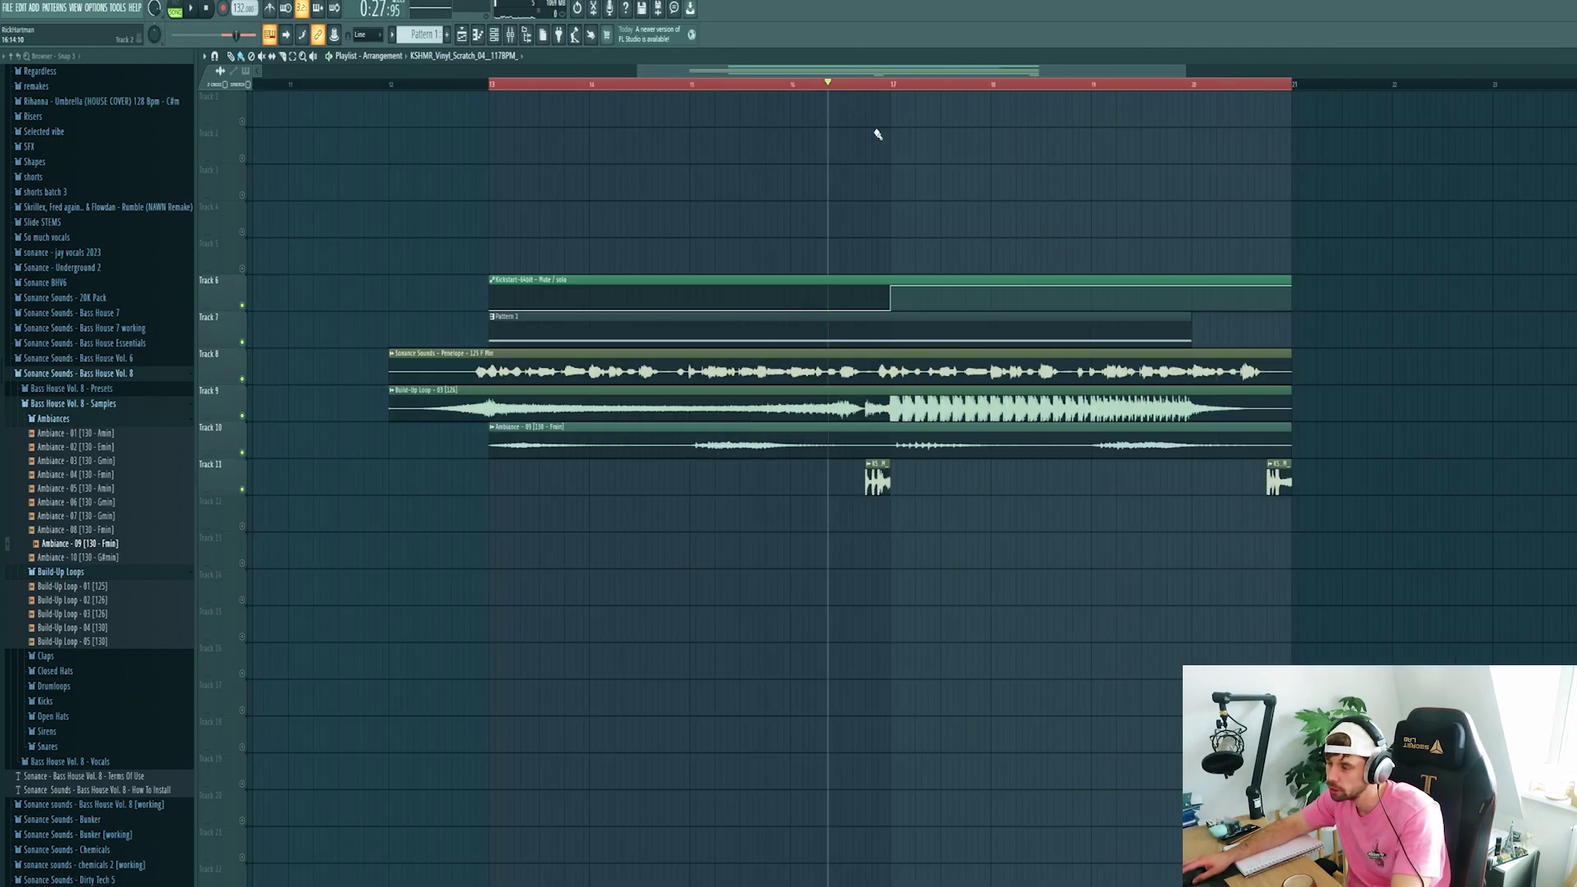
key(space)
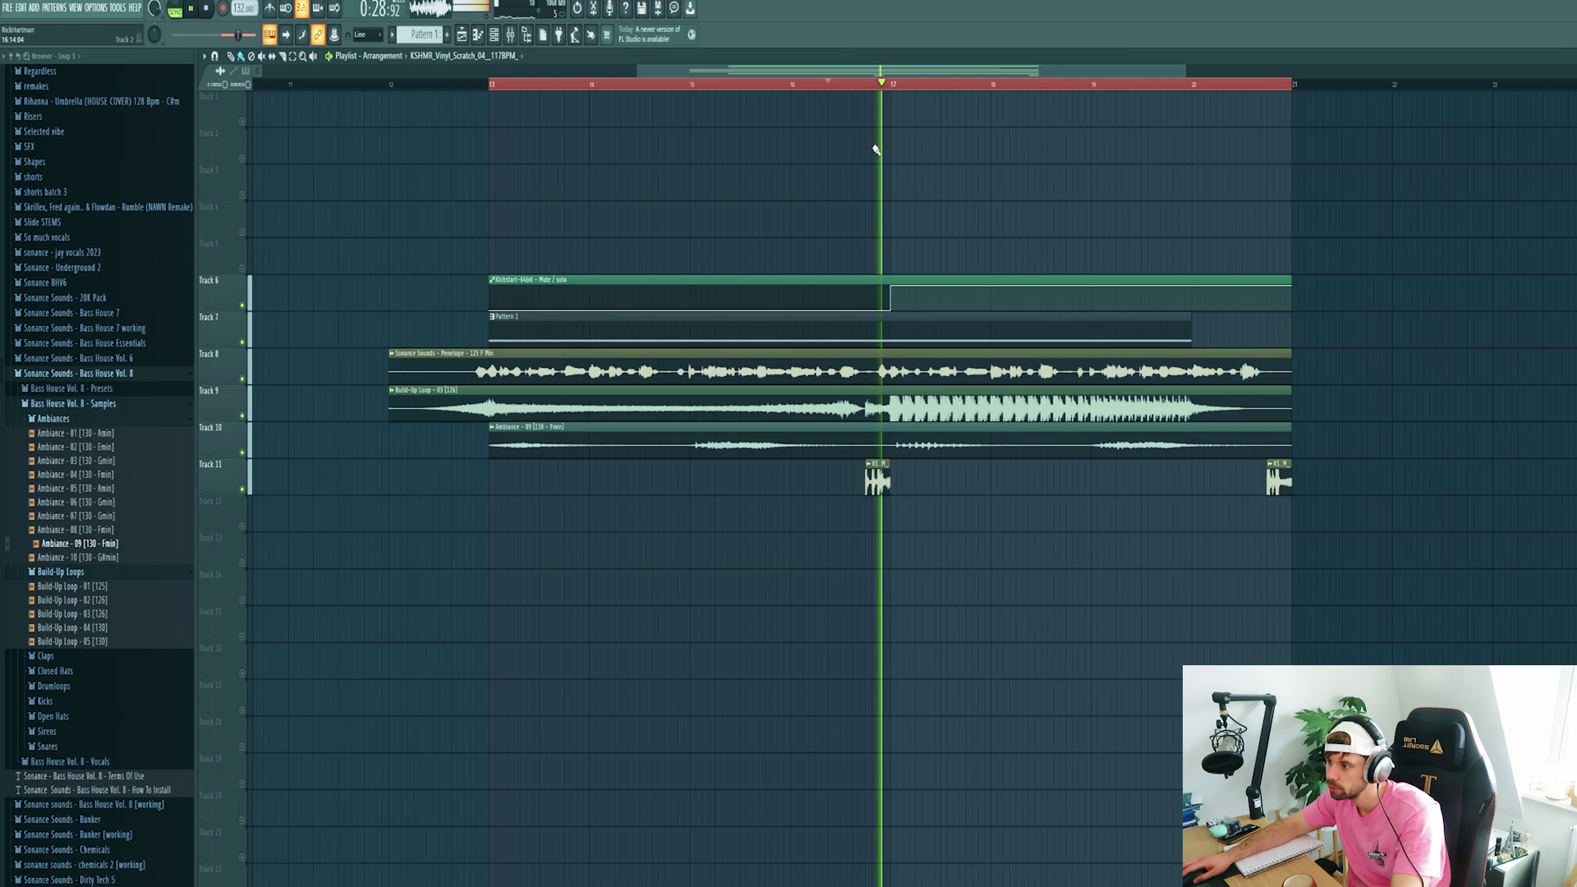
key(space)
Add Fruity Parametric EQ 2 to the Master track and set band 1 as a high-pass at the lowest frequencies
key(F9)
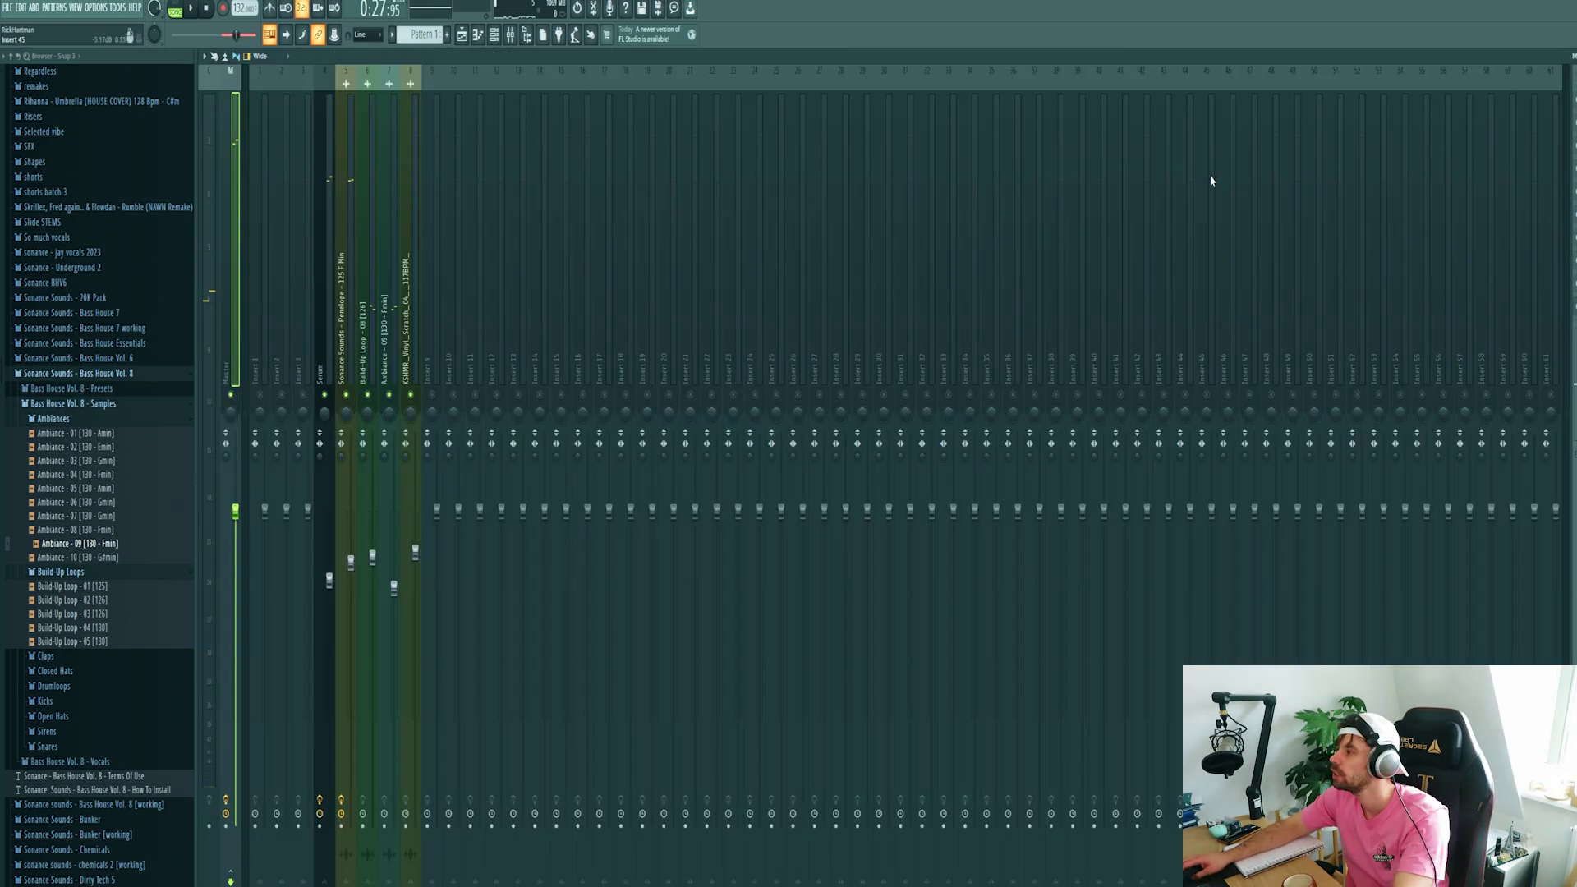
click(1574, 100)
mouse_move(1573, 117)
click(1439, 534)
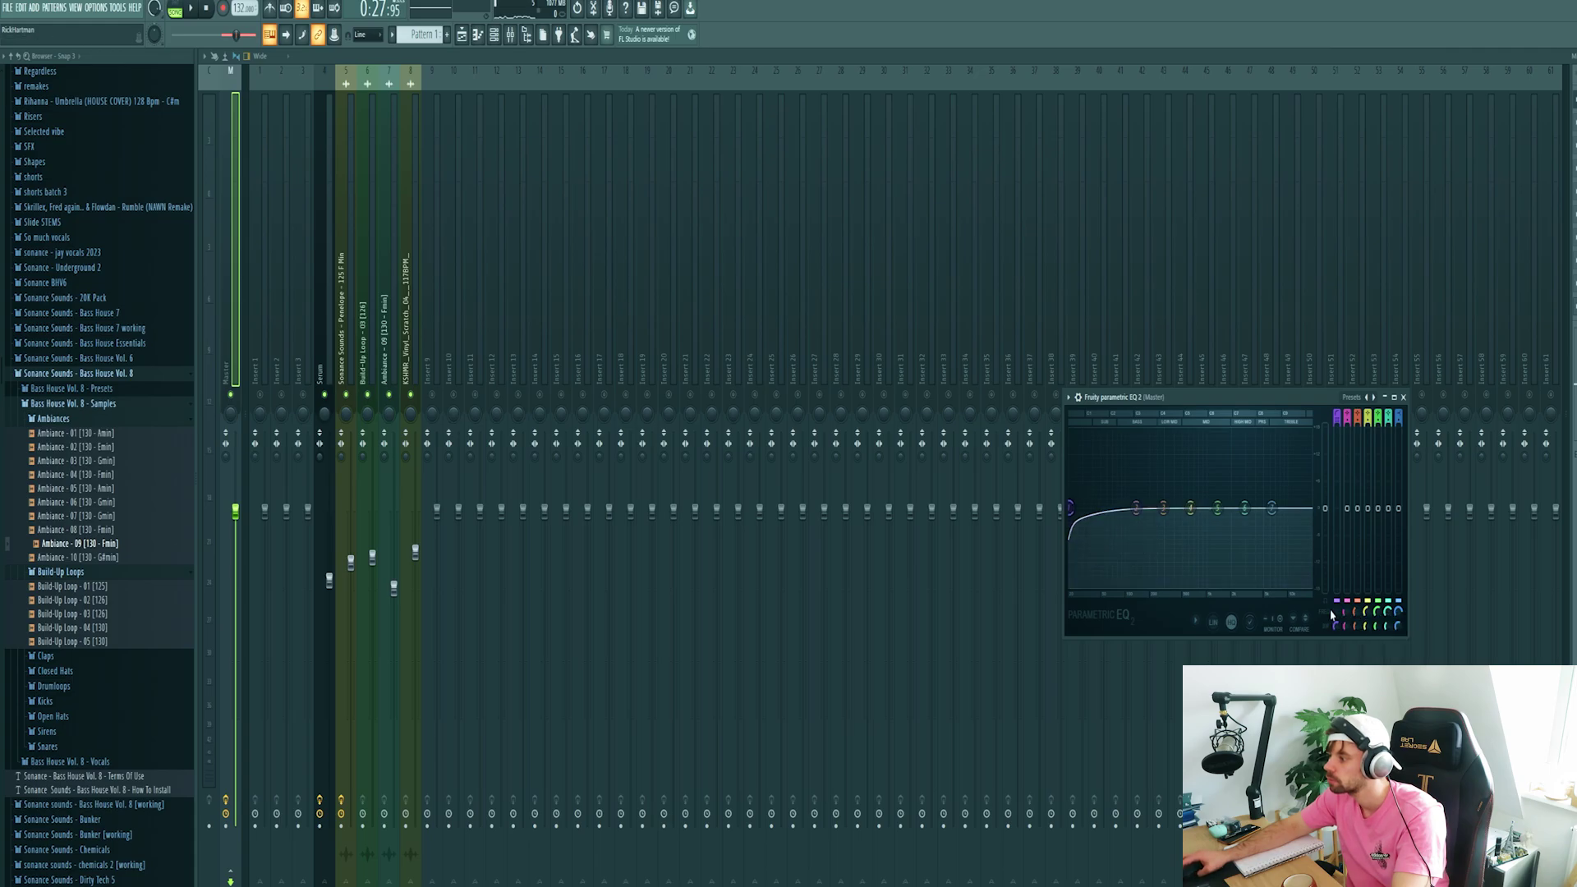
Place the EQ band 1 frequency automation clip on Track 5 and make it rise to bar 20 and fall back by bar 21
drag(892, 163, 880, 243)
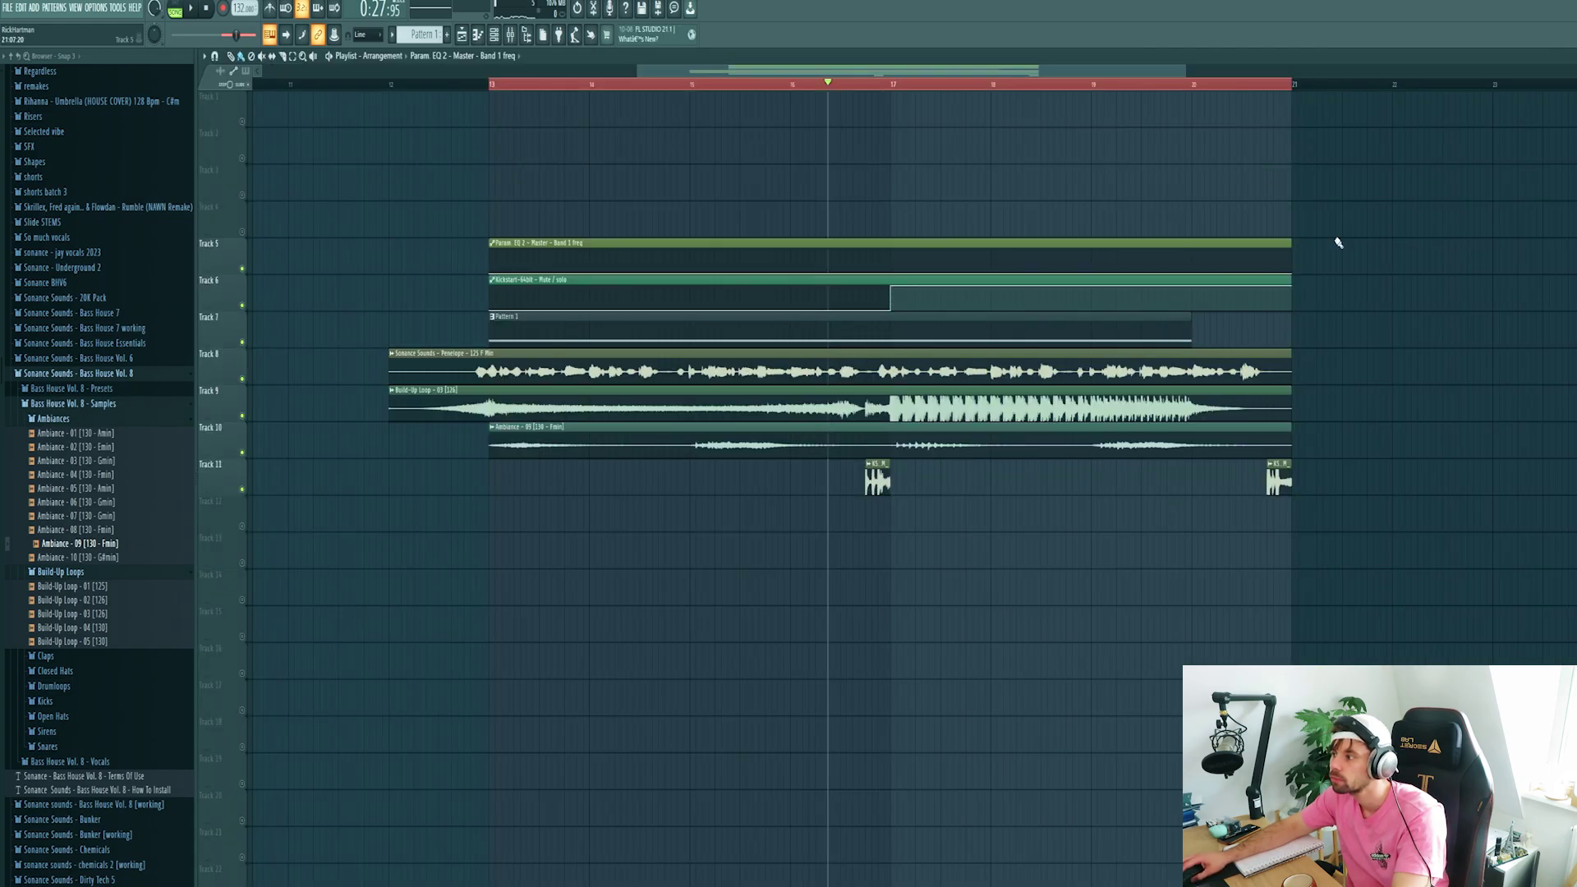
right_click(1192, 267)
click(1222, 501)
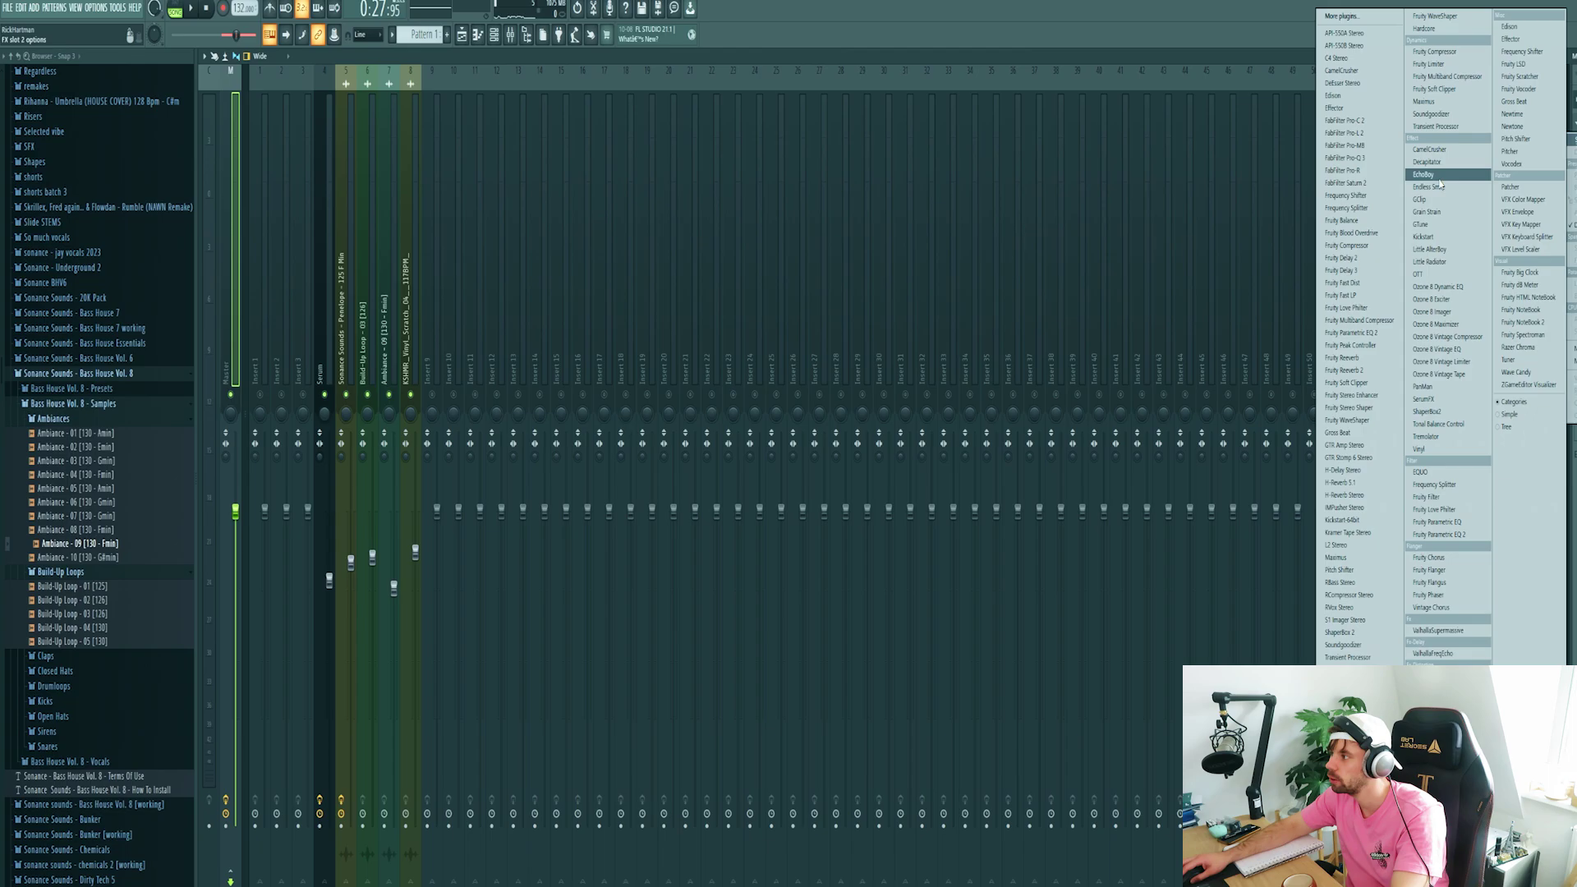
Add Endless Smile to the Master track and automate its intensity on Track 4 with a ramp peaking at bar 20
click(1439, 188)
mouse_move(405, 265)
mouse_down()
mouse_move(405, 239)
mouse_move(405, 264)
mouse_up()
click(118, 7)
mouse_move(144, 169)
click(249, 258)
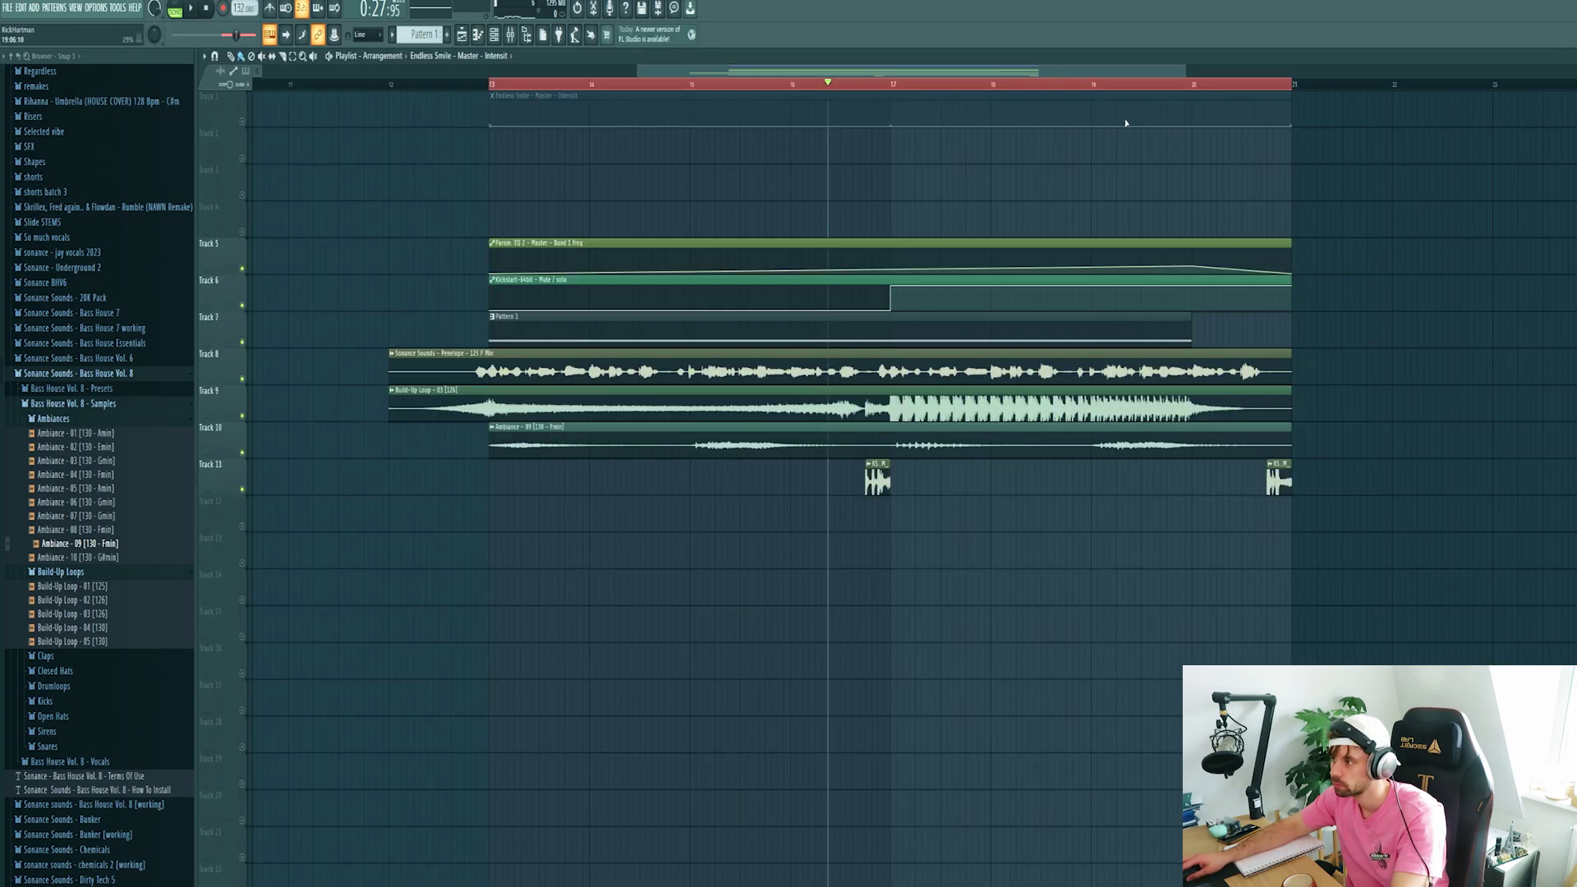
Play the build-up through to bar 21 to hear the automated master effects
click(414, 85)
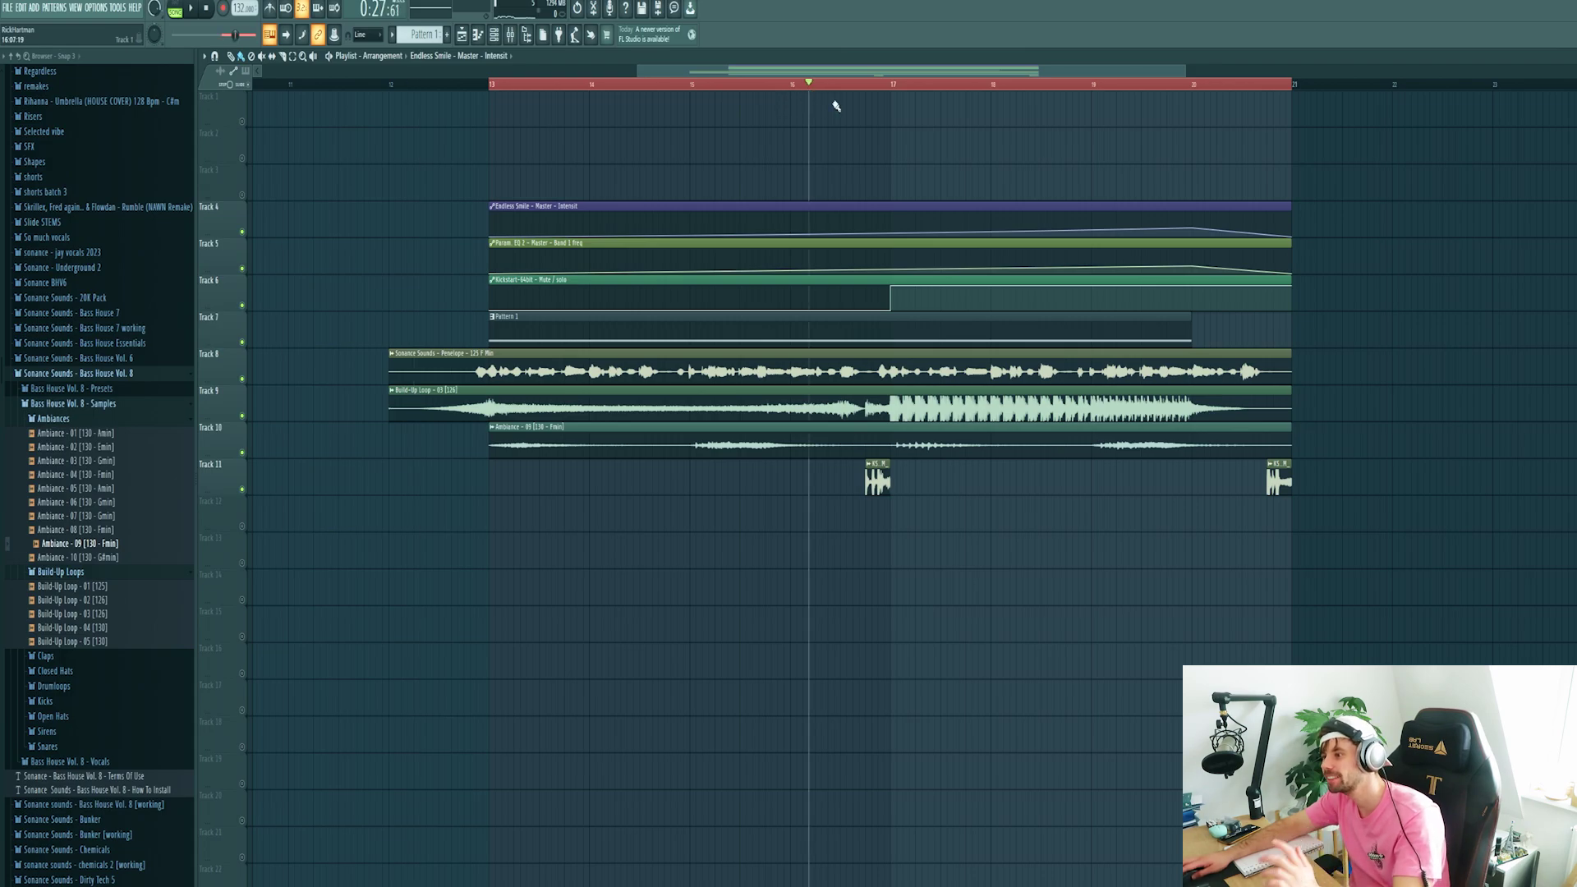
key(space)
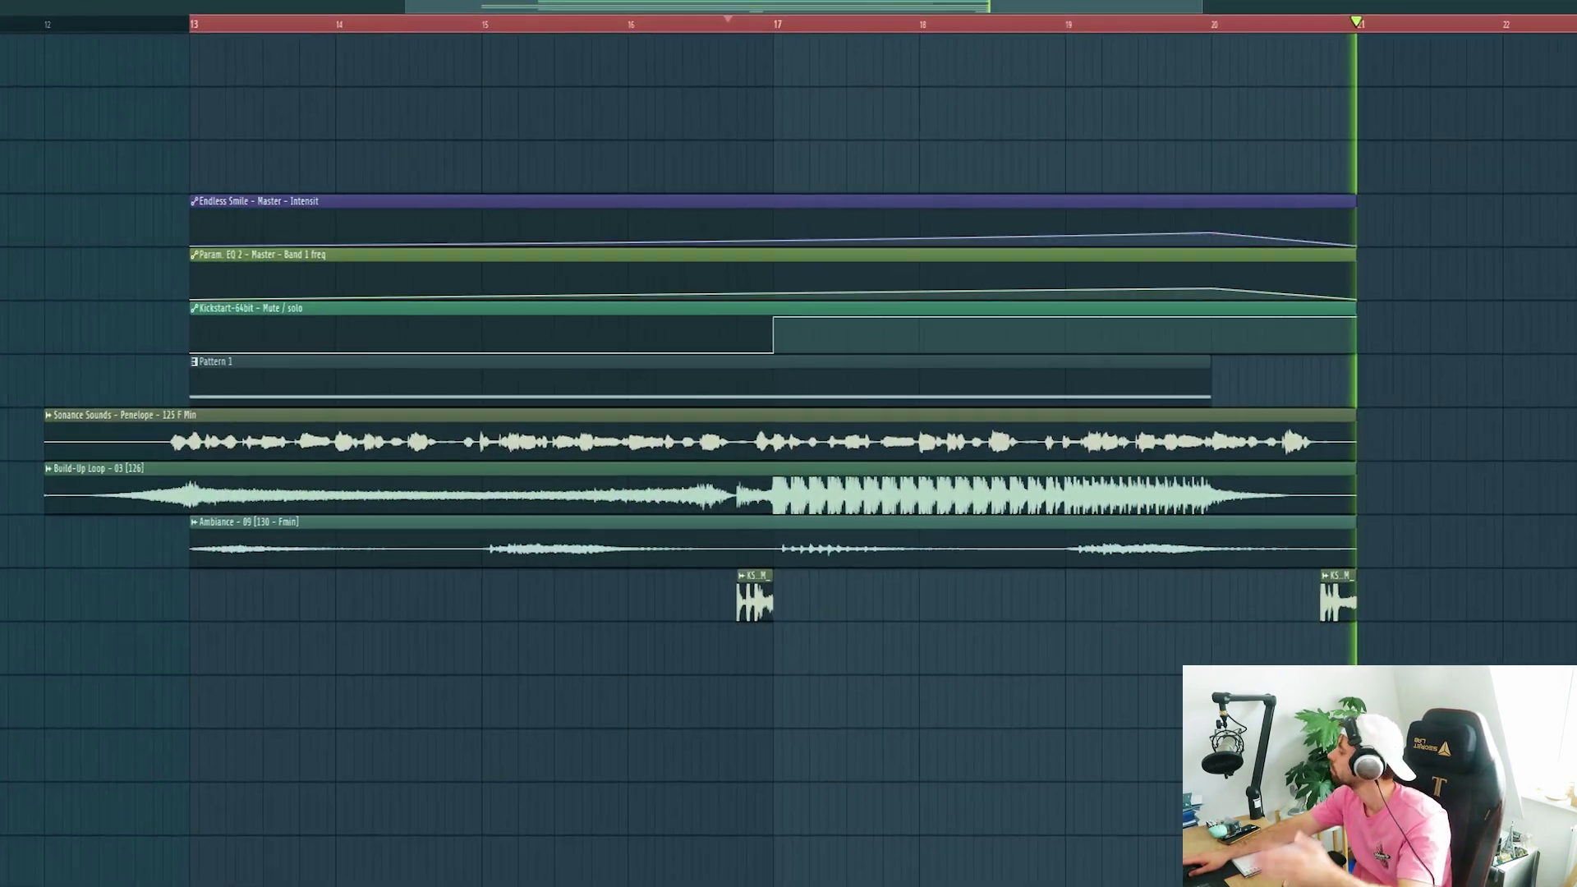
key(space)
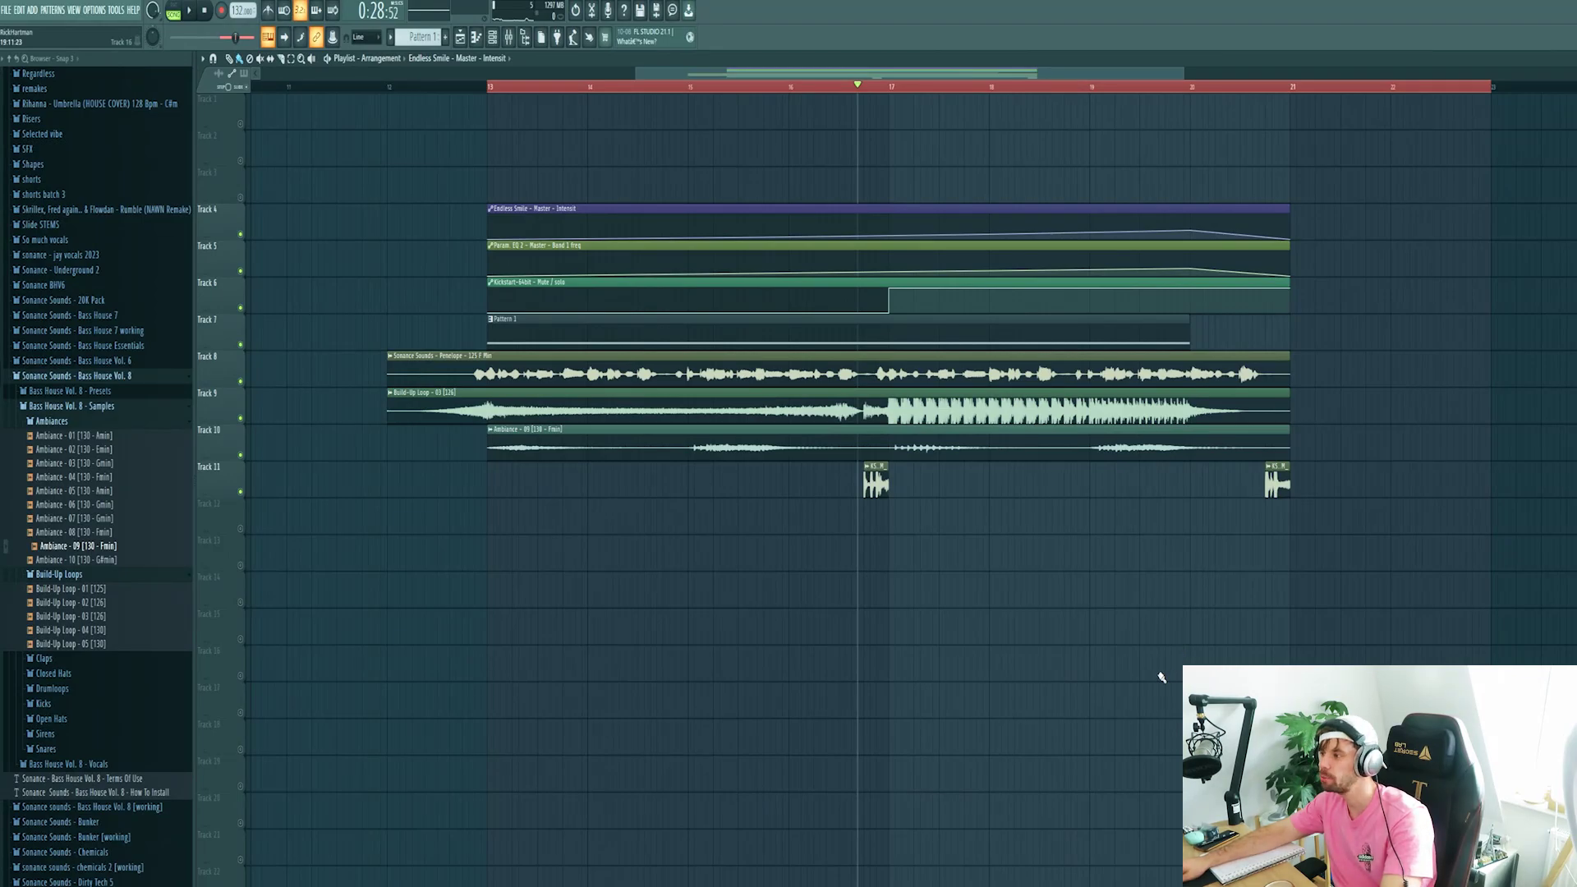
Set the playlist time selection to bars 21–29 and place Kick - 09 on Track 7 at bar 21
scroll(1008, 671, down, 3)
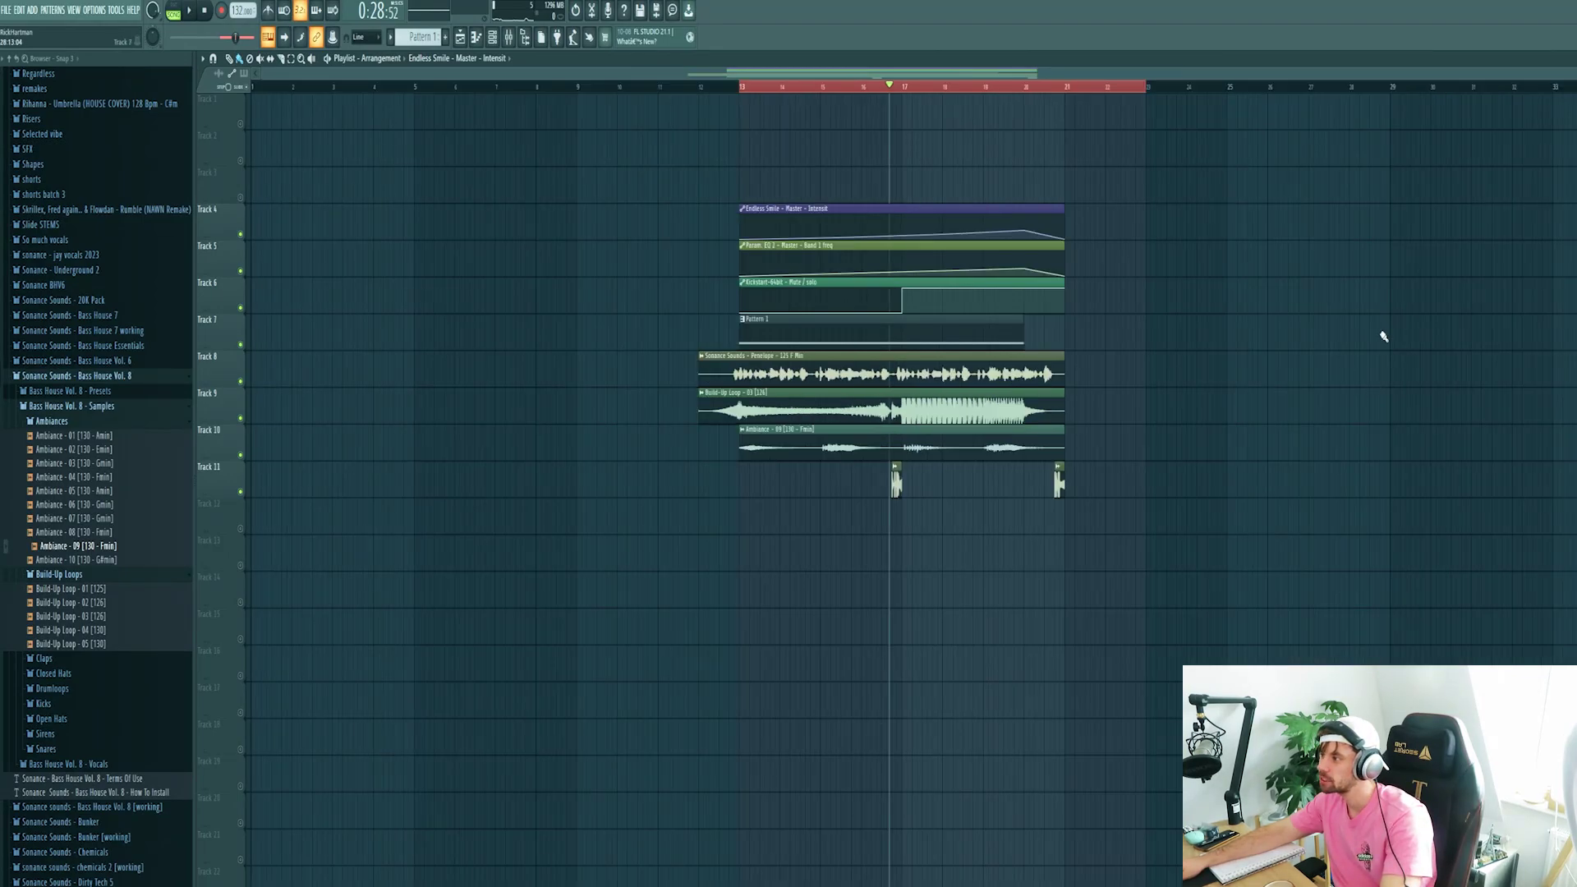
drag(1397, 105, 1395, 103)
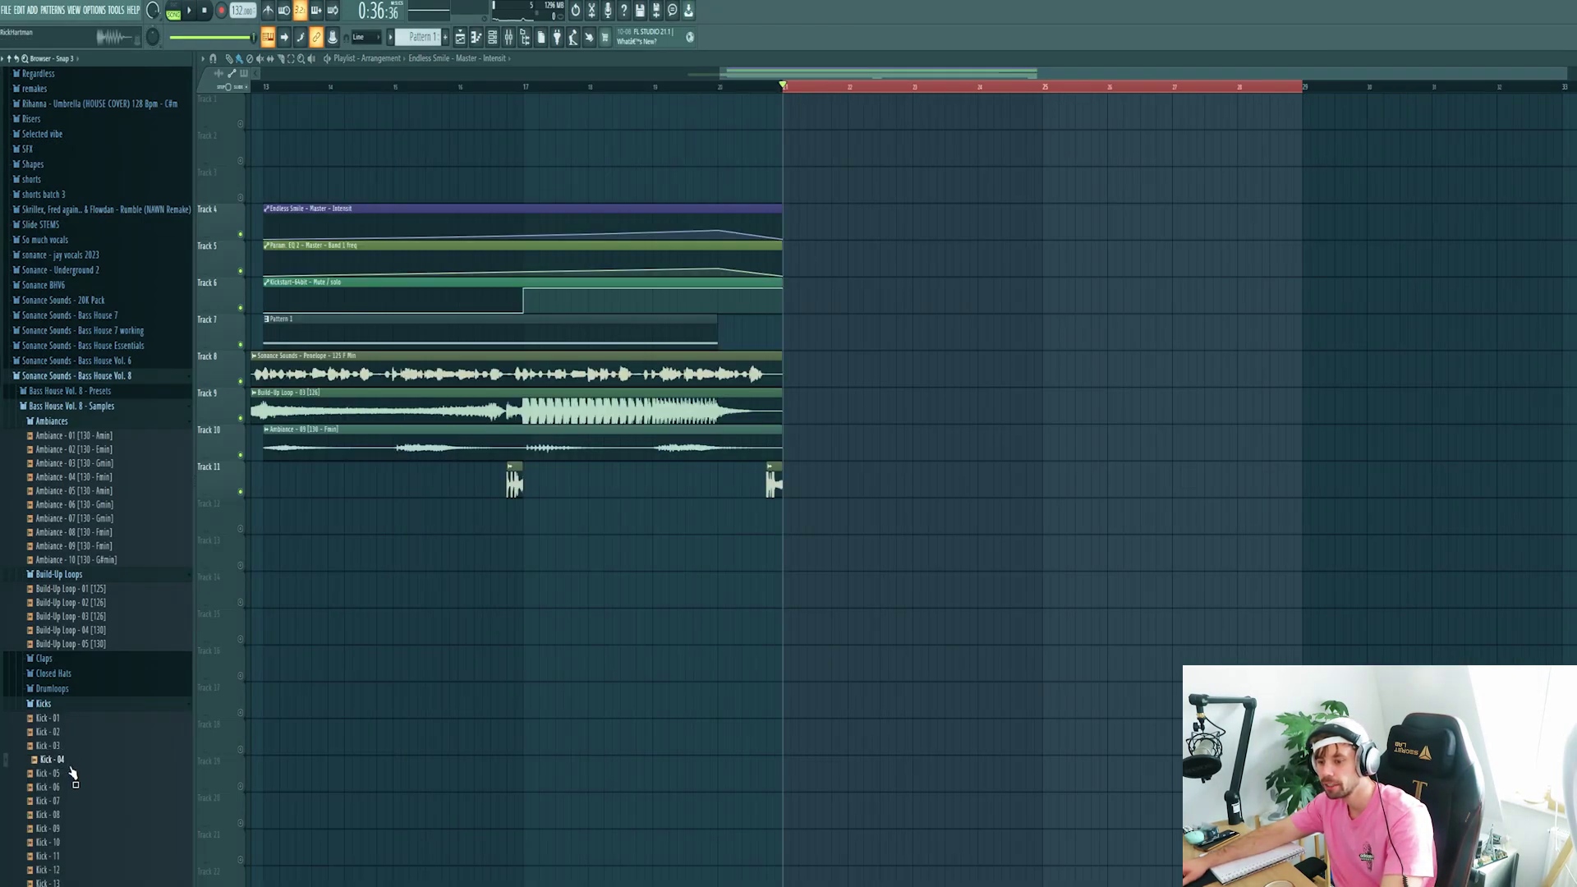
click(69, 828)
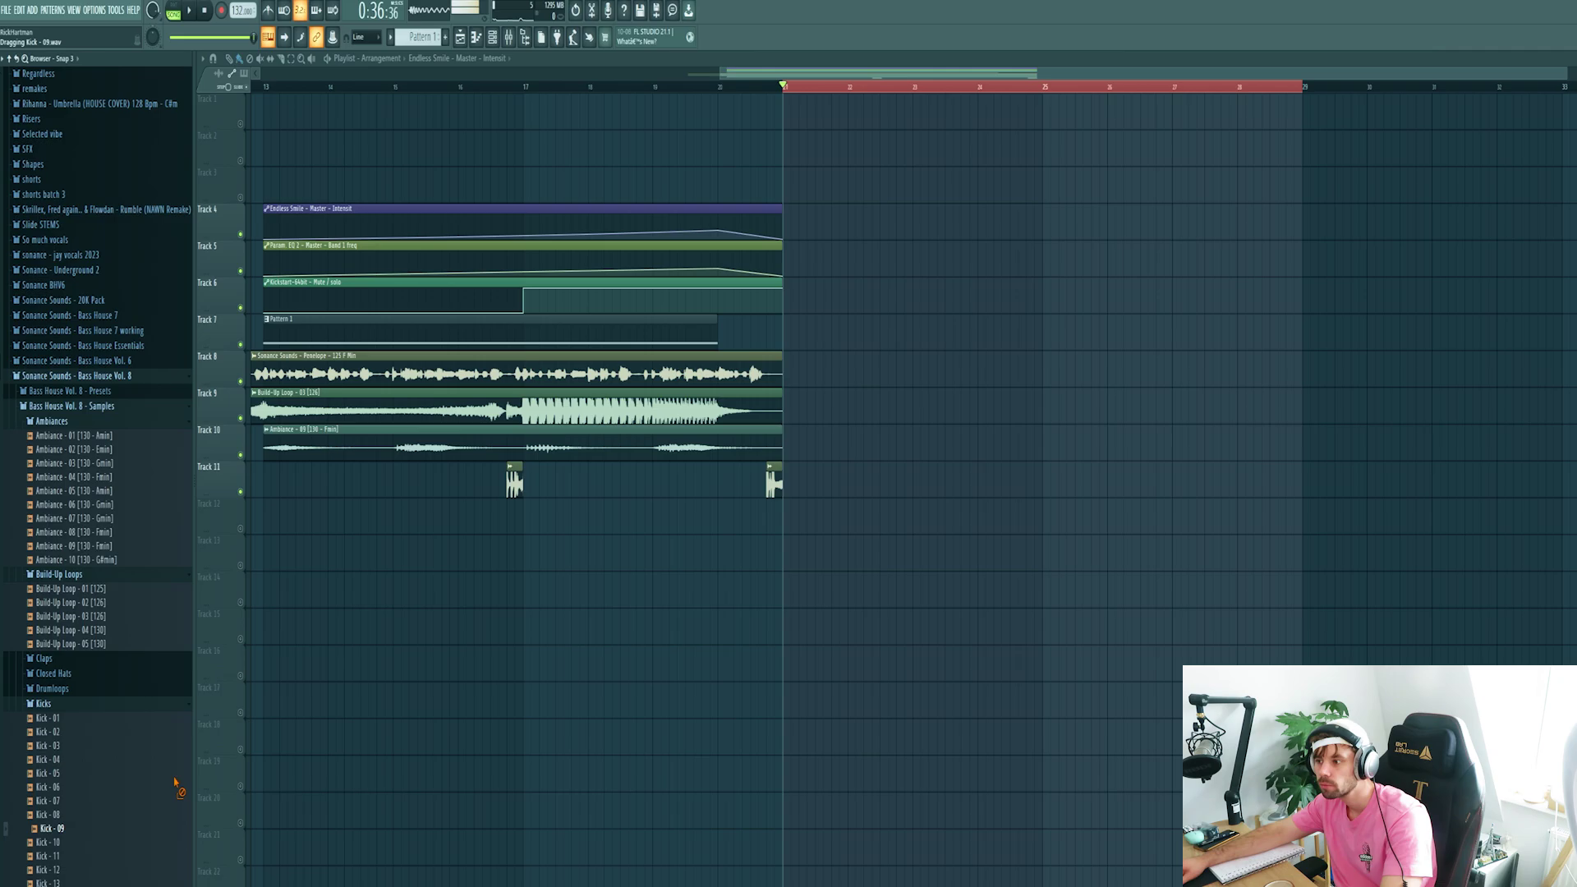
drag(175, 783, 790, 343)
Duplicate the kick along Track 7 to put one hit on each of the four beats of bar 21
scroll(808, 351, up, 2)
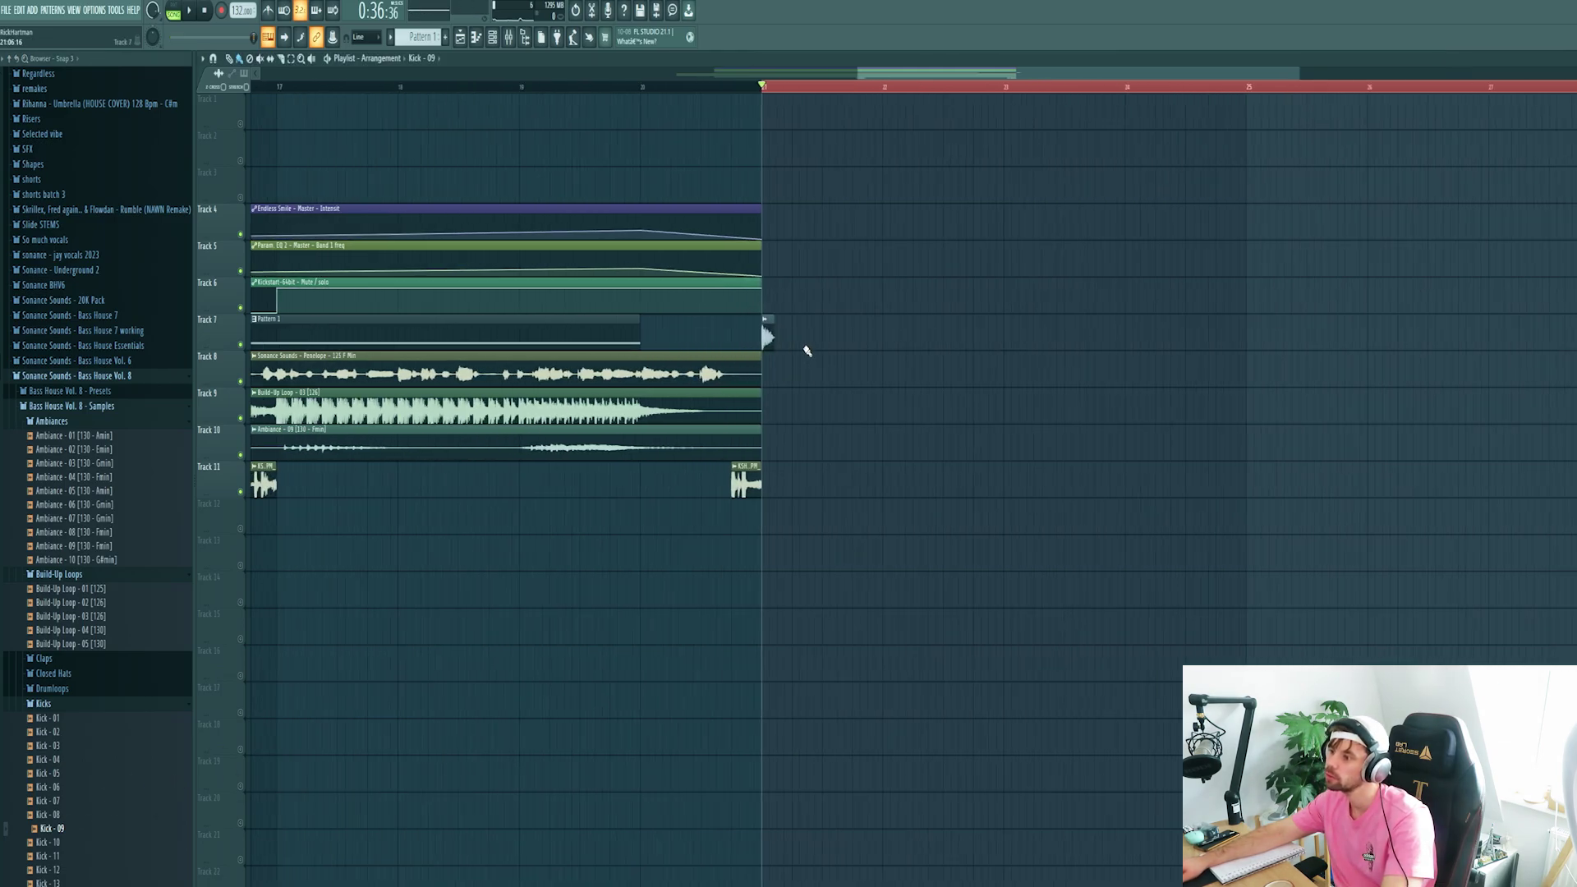
key(ctrl+b)
key(ctrl+b)
Audition the Bass House Vol. 8 drumloops and place Drumloop - 10 [133] on Track 12 at bar 21
click(61, 691)
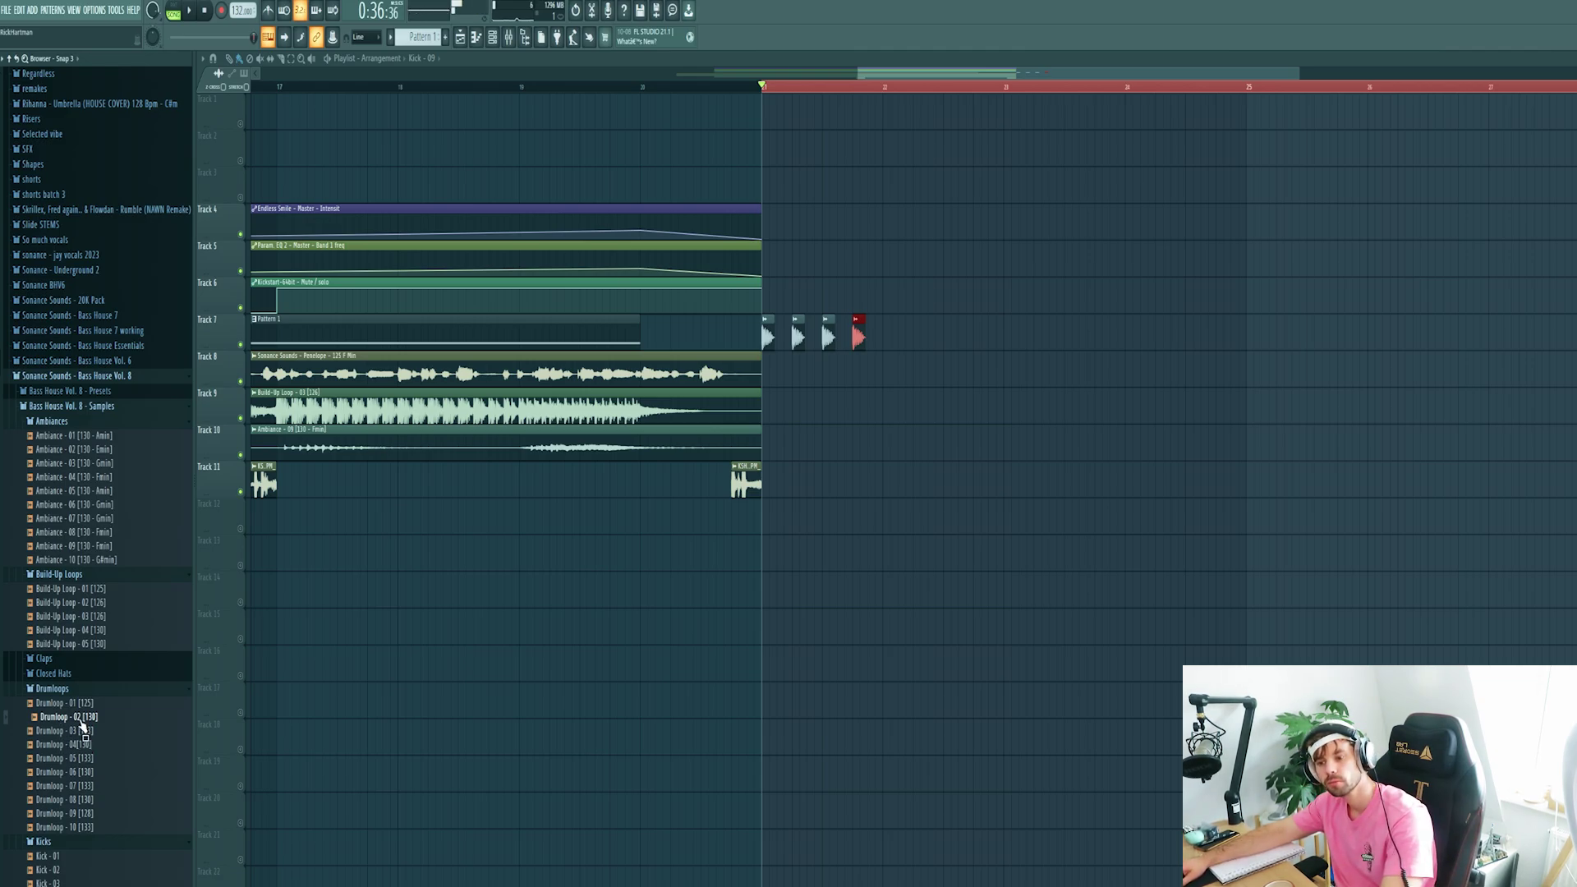
click(74, 800)
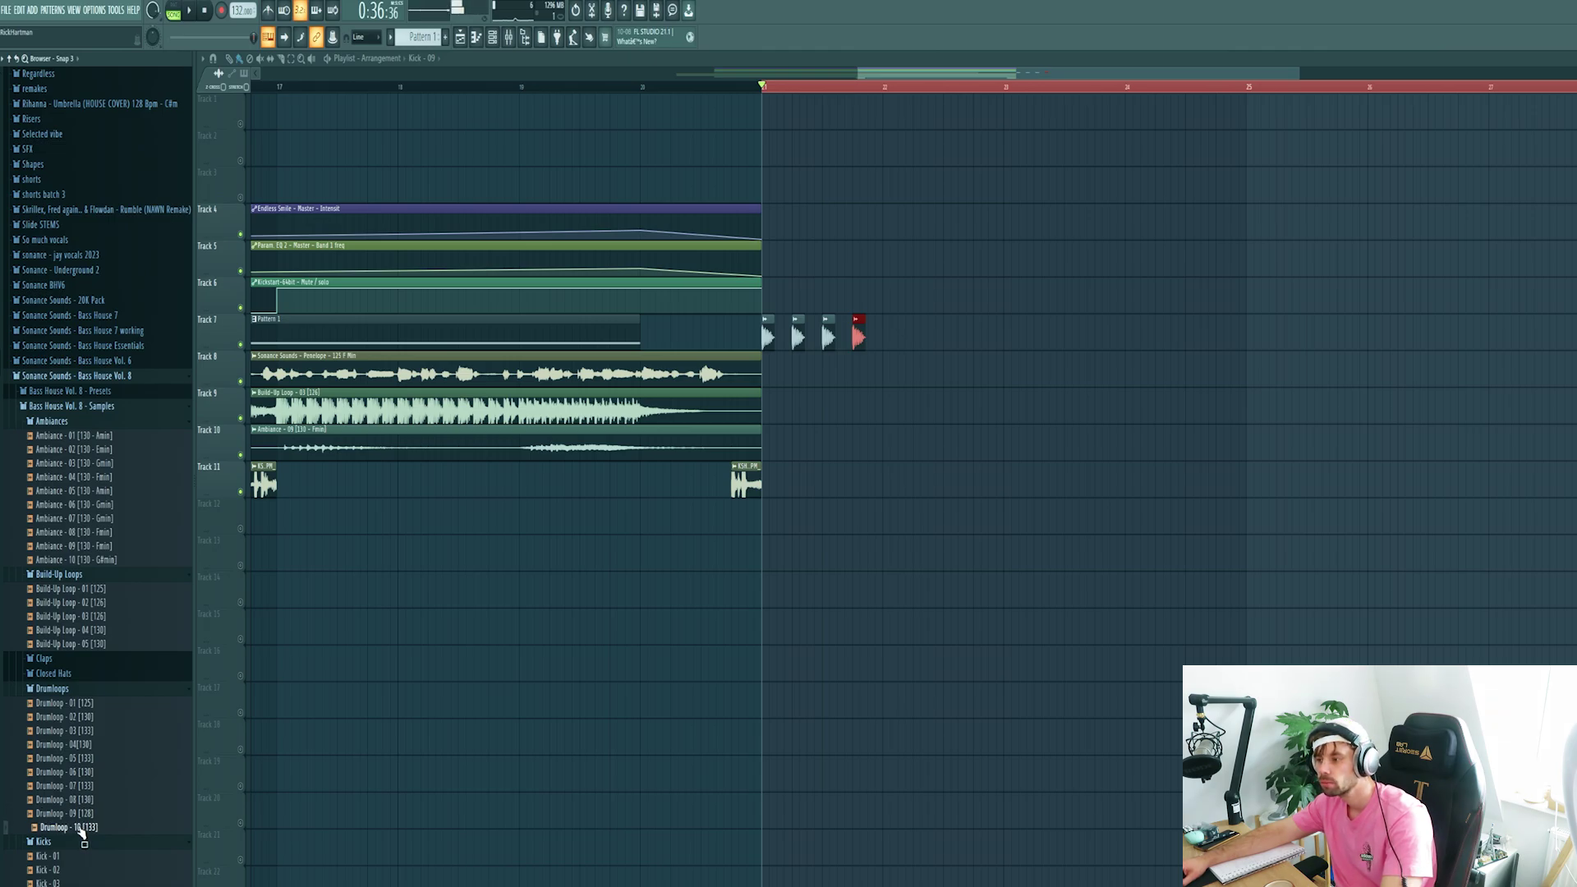
drag(80, 830, 767, 516)
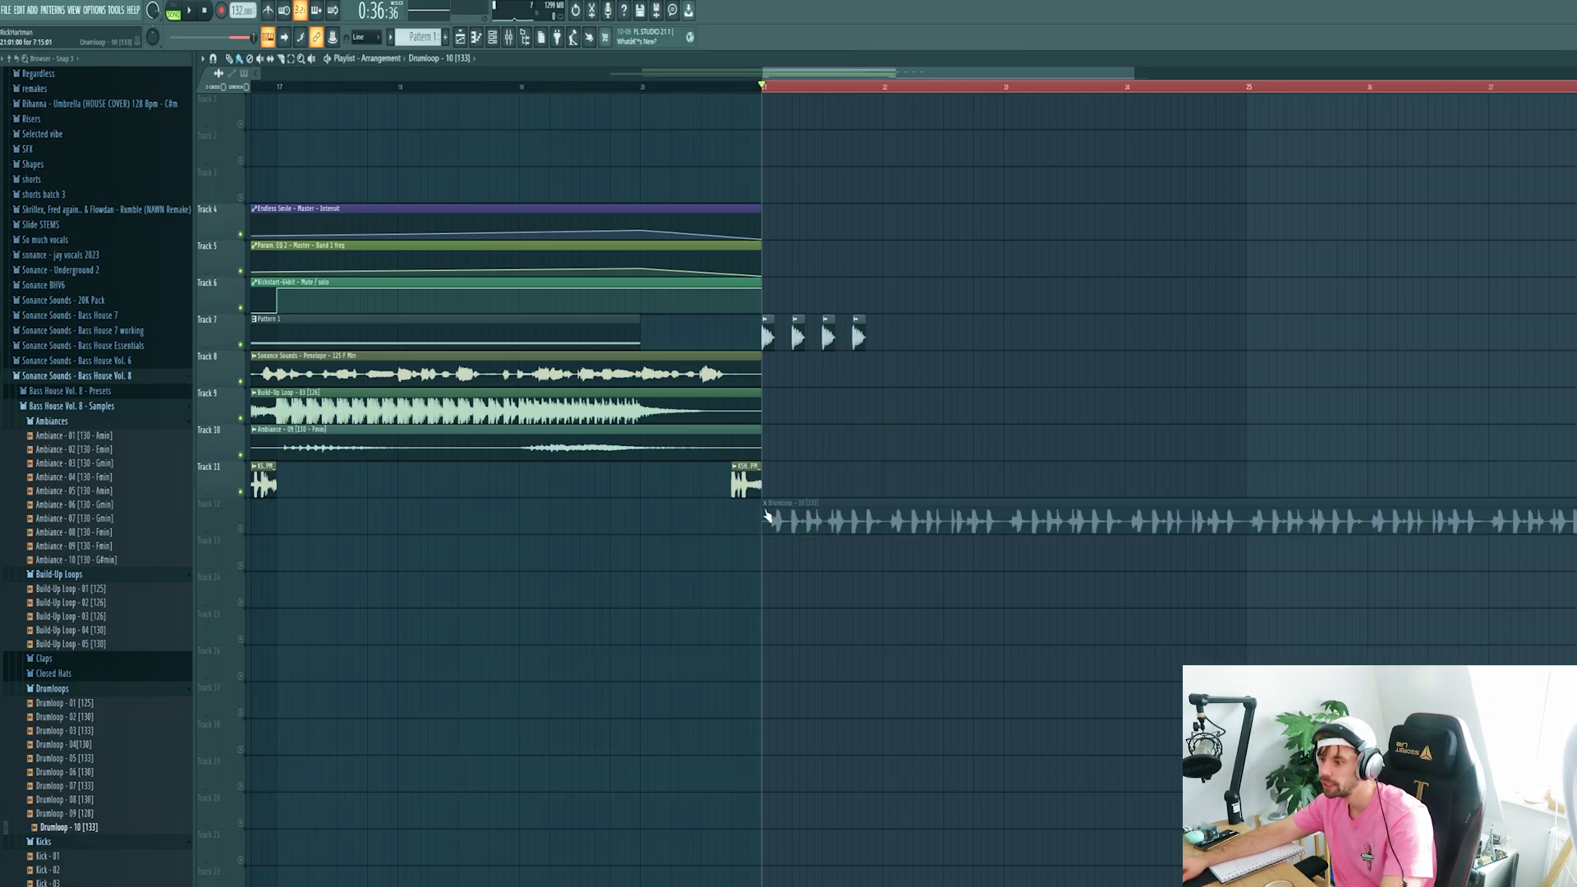
click(766, 504)
click(858, 592)
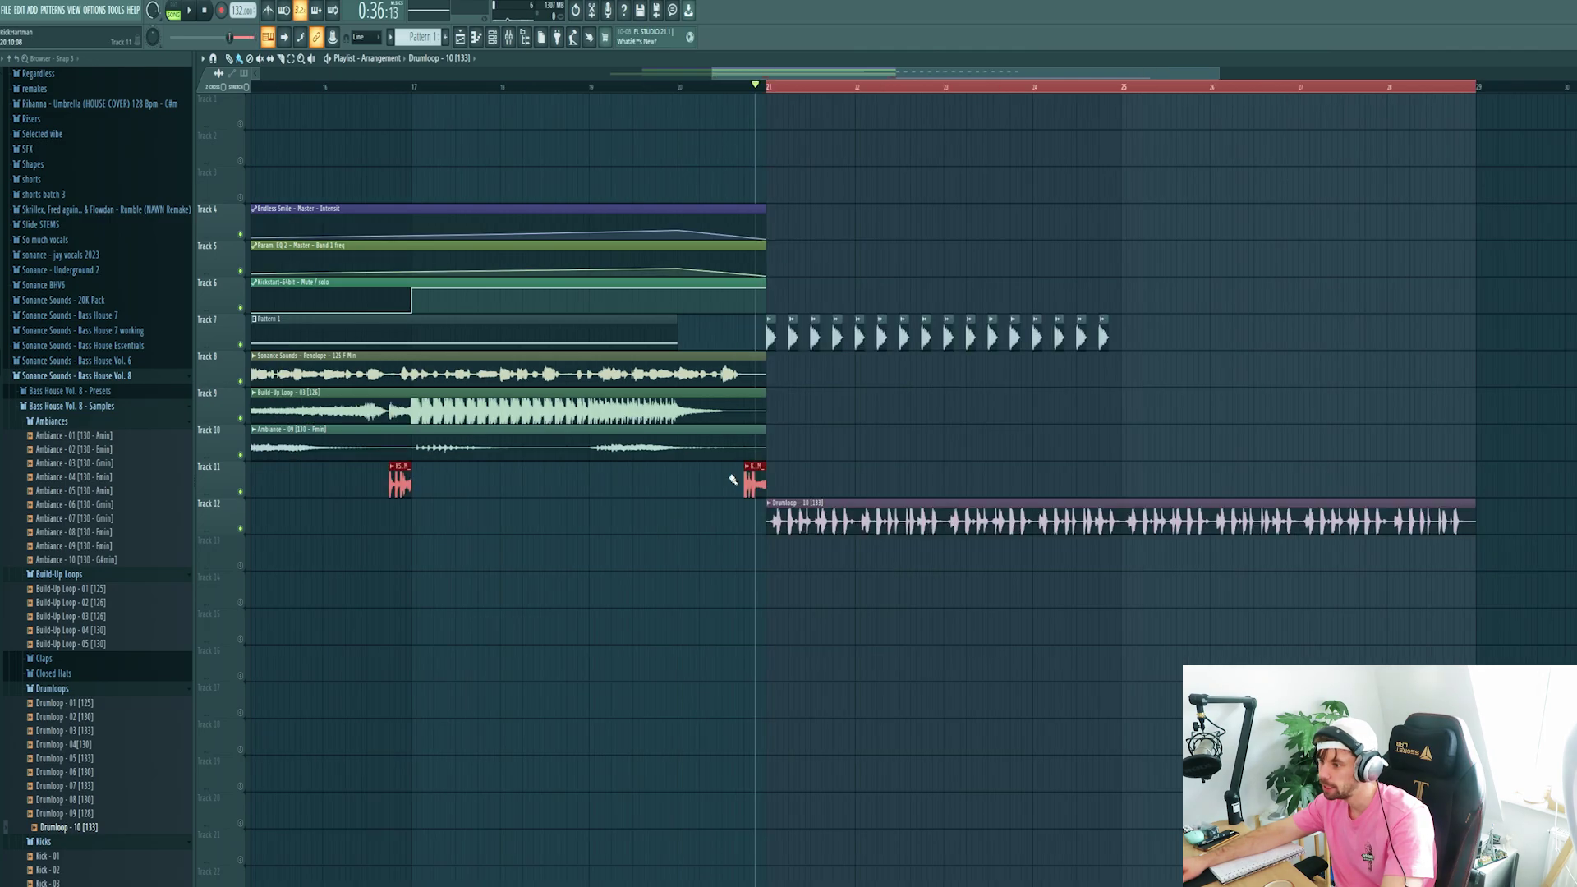
Copy the vinyl scratch fills along Track 11 through the drop and duplicate the Track 7 kicks up to bar 29
drag(755, 479, 1465, 460)
drag(1227, 390, 767, 316)
key(ctrl+b)
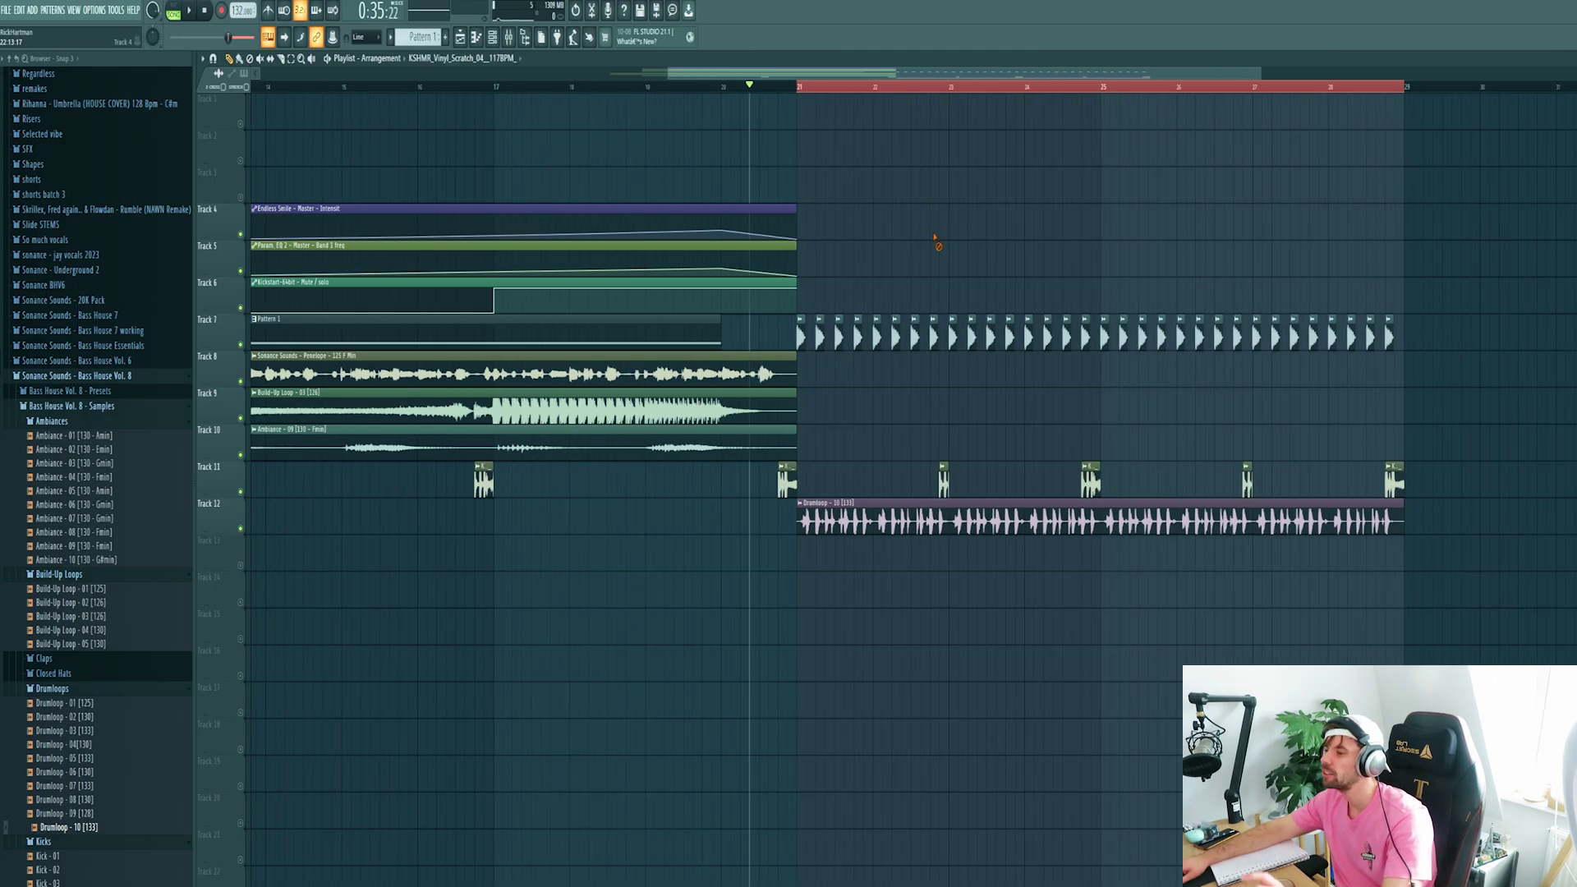
key(space)
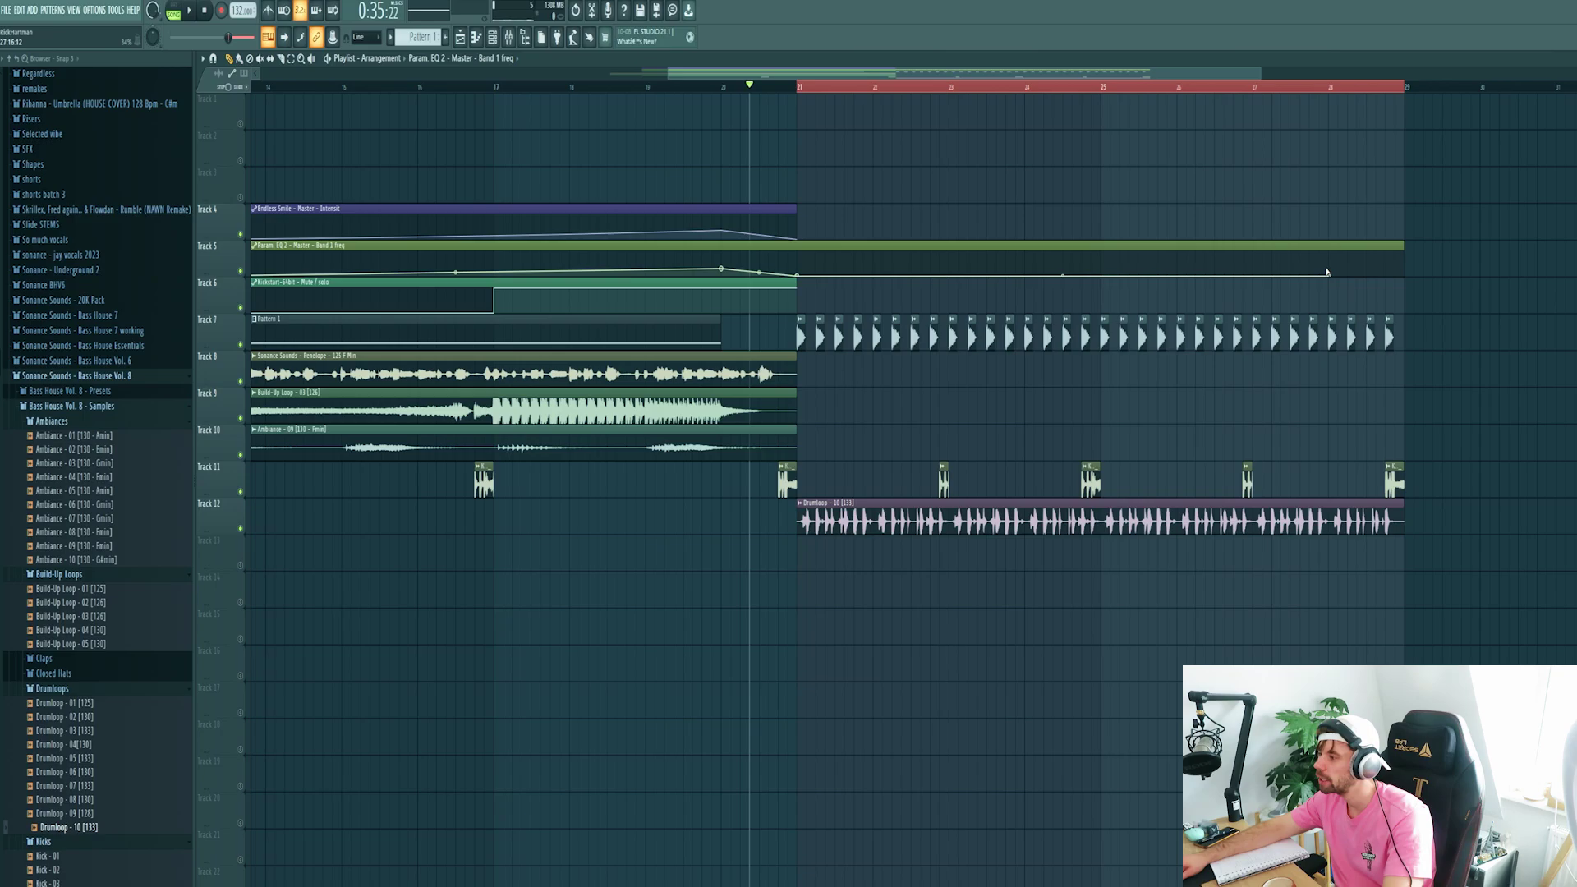
Extend the Param. EQ 2 Band 1 freq automation on Track 5 past bar 29, raising its level between bars 28 and 29
drag(1328, 272, 1330, 291)
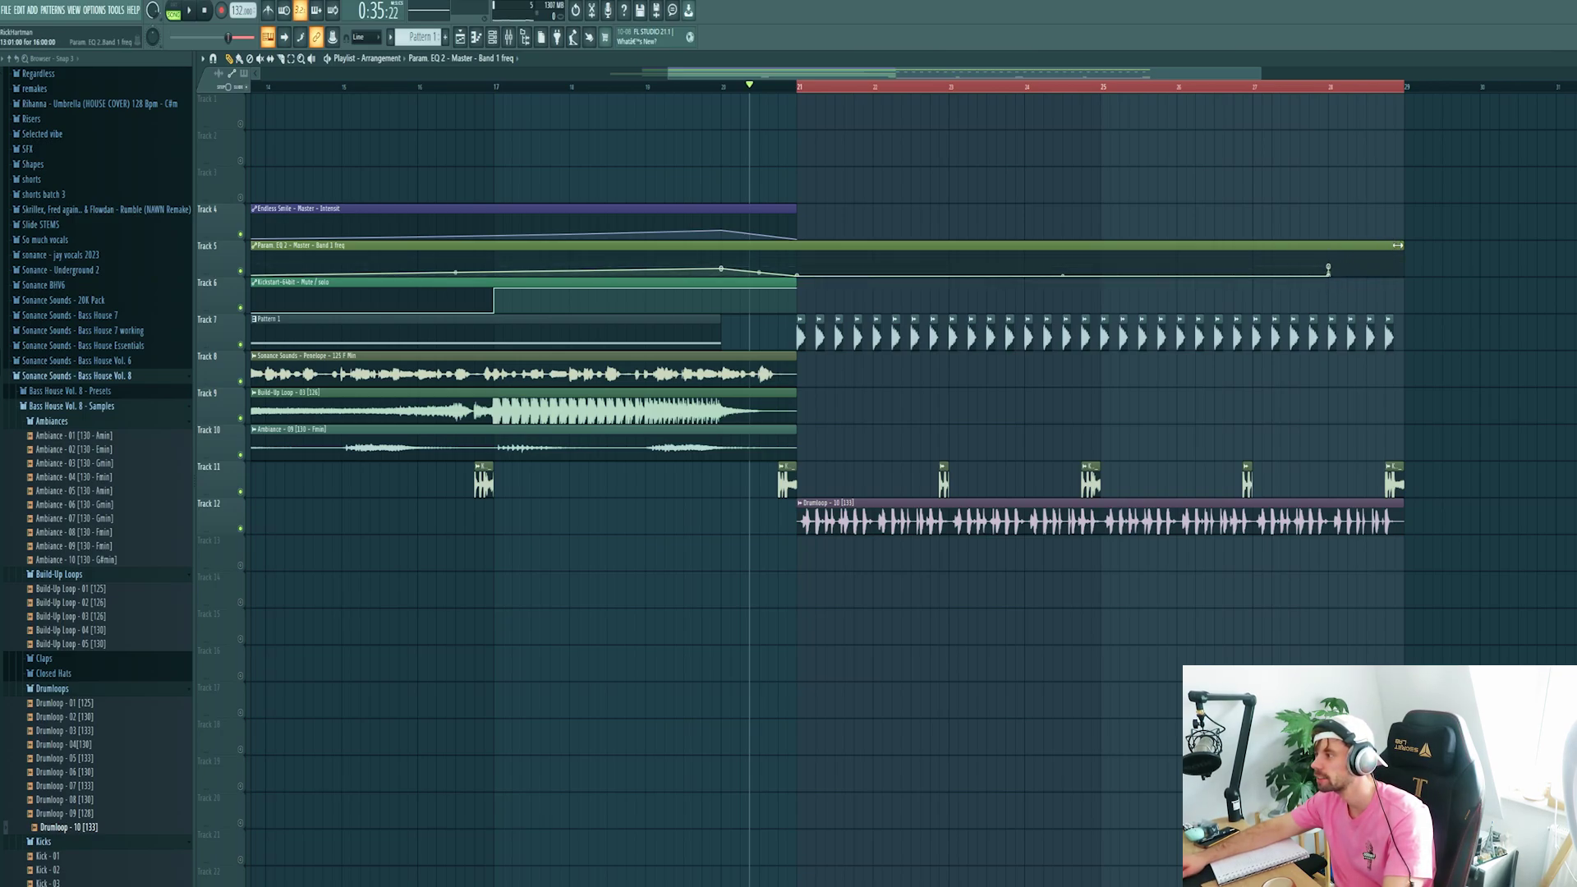
drag(1398, 245, 1442, 245)
right_click(1405, 269)
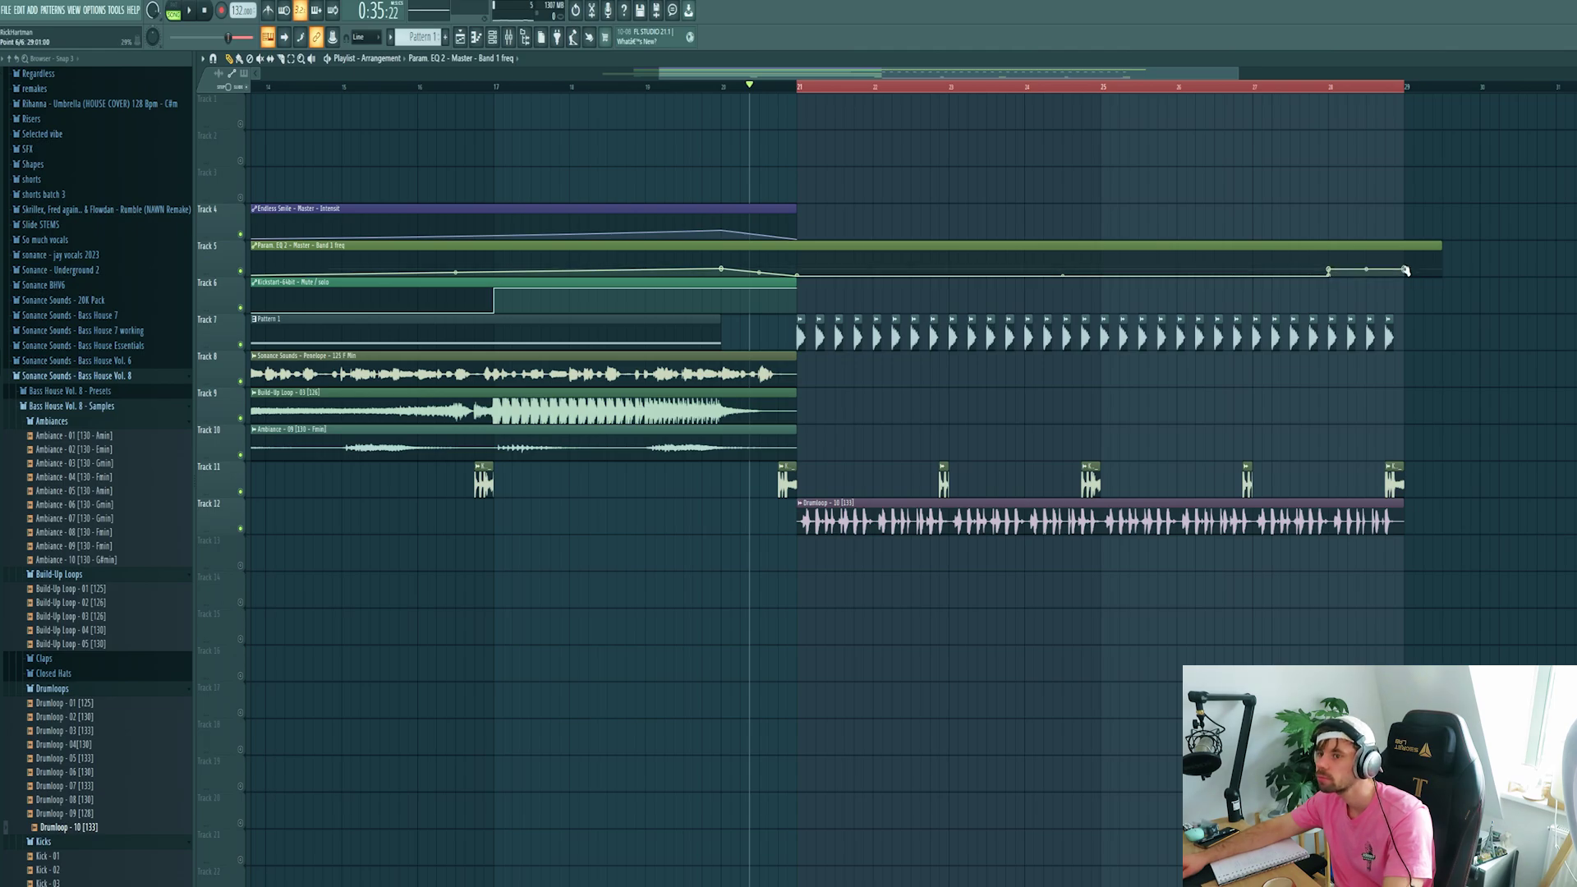
Audition the Crash samples in the tr 09 samping folder and place Crash - 8 on Track 4 at bar 28
scroll(77, 451, up, 15)
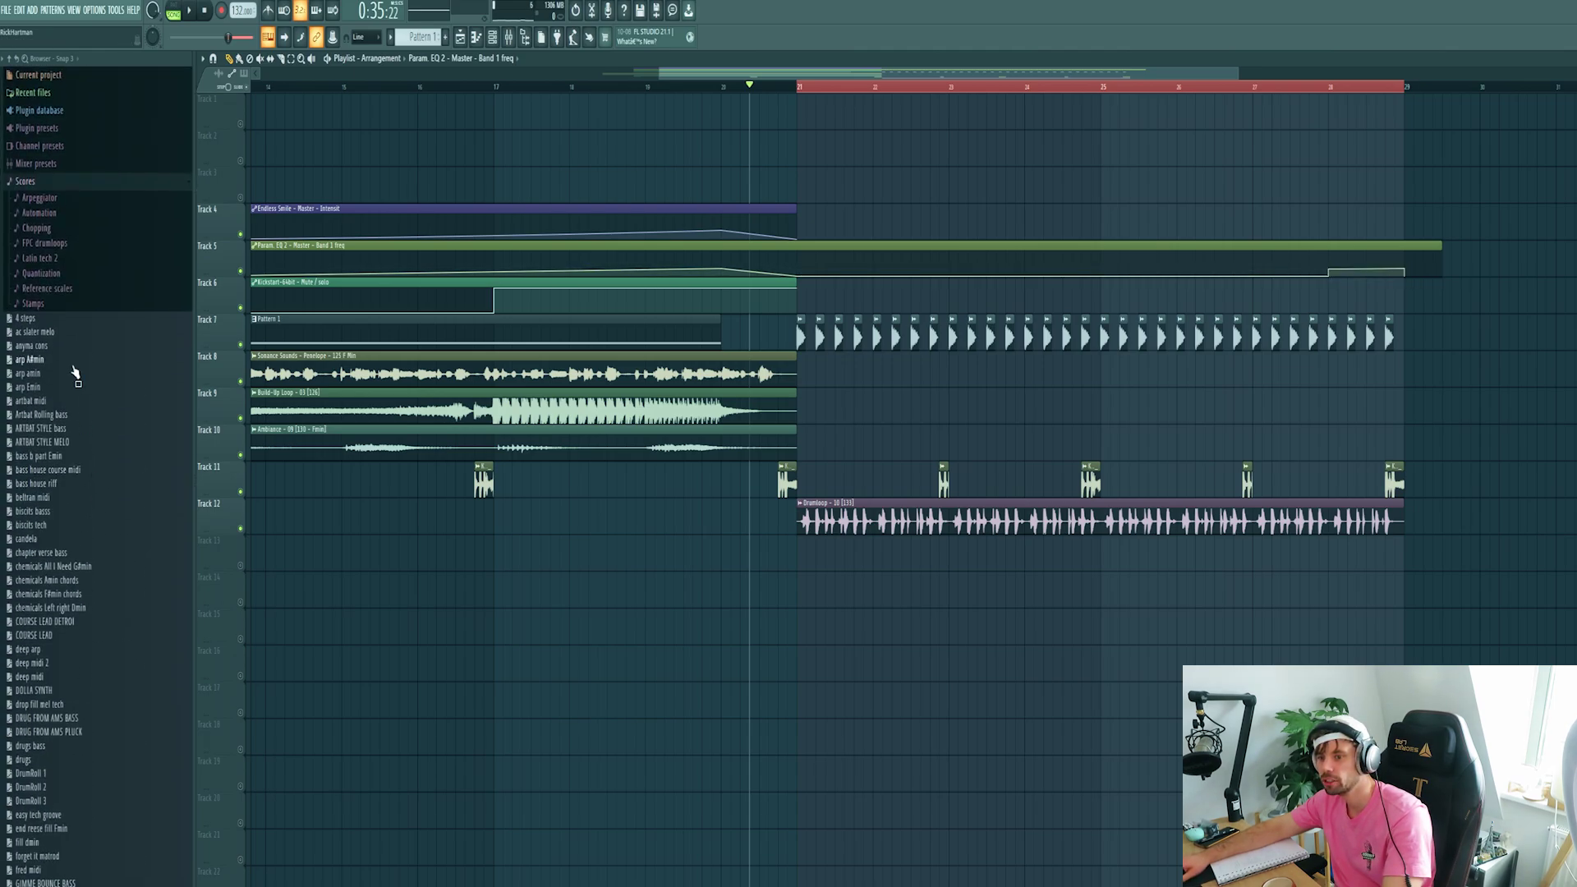
scroll(46, 419, down, 4)
click(46, 311)
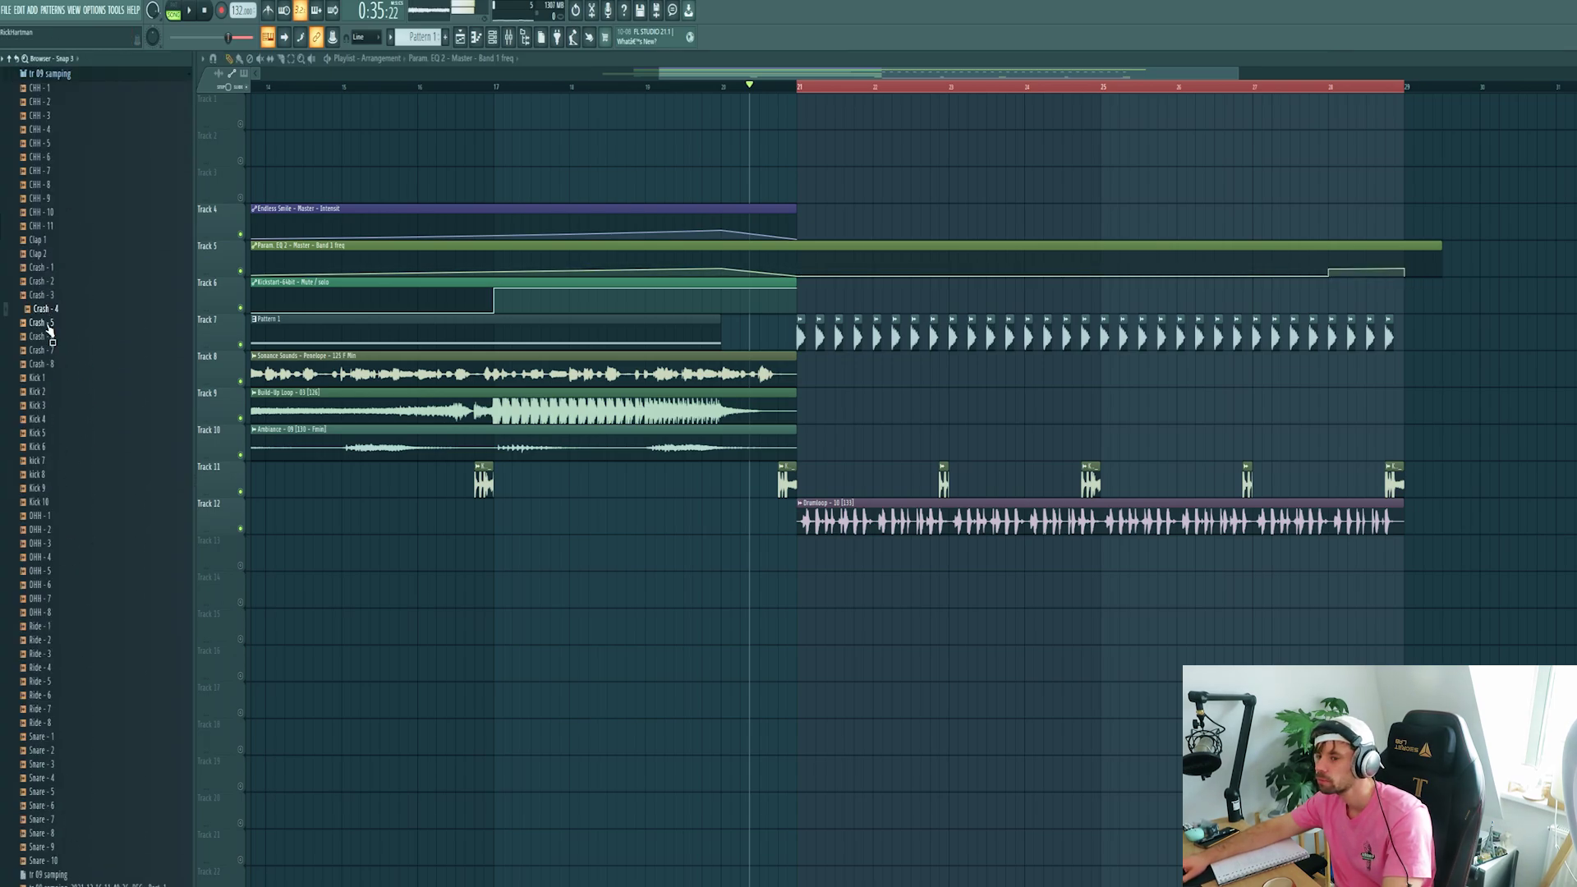
click(46, 326)
click(46, 366)
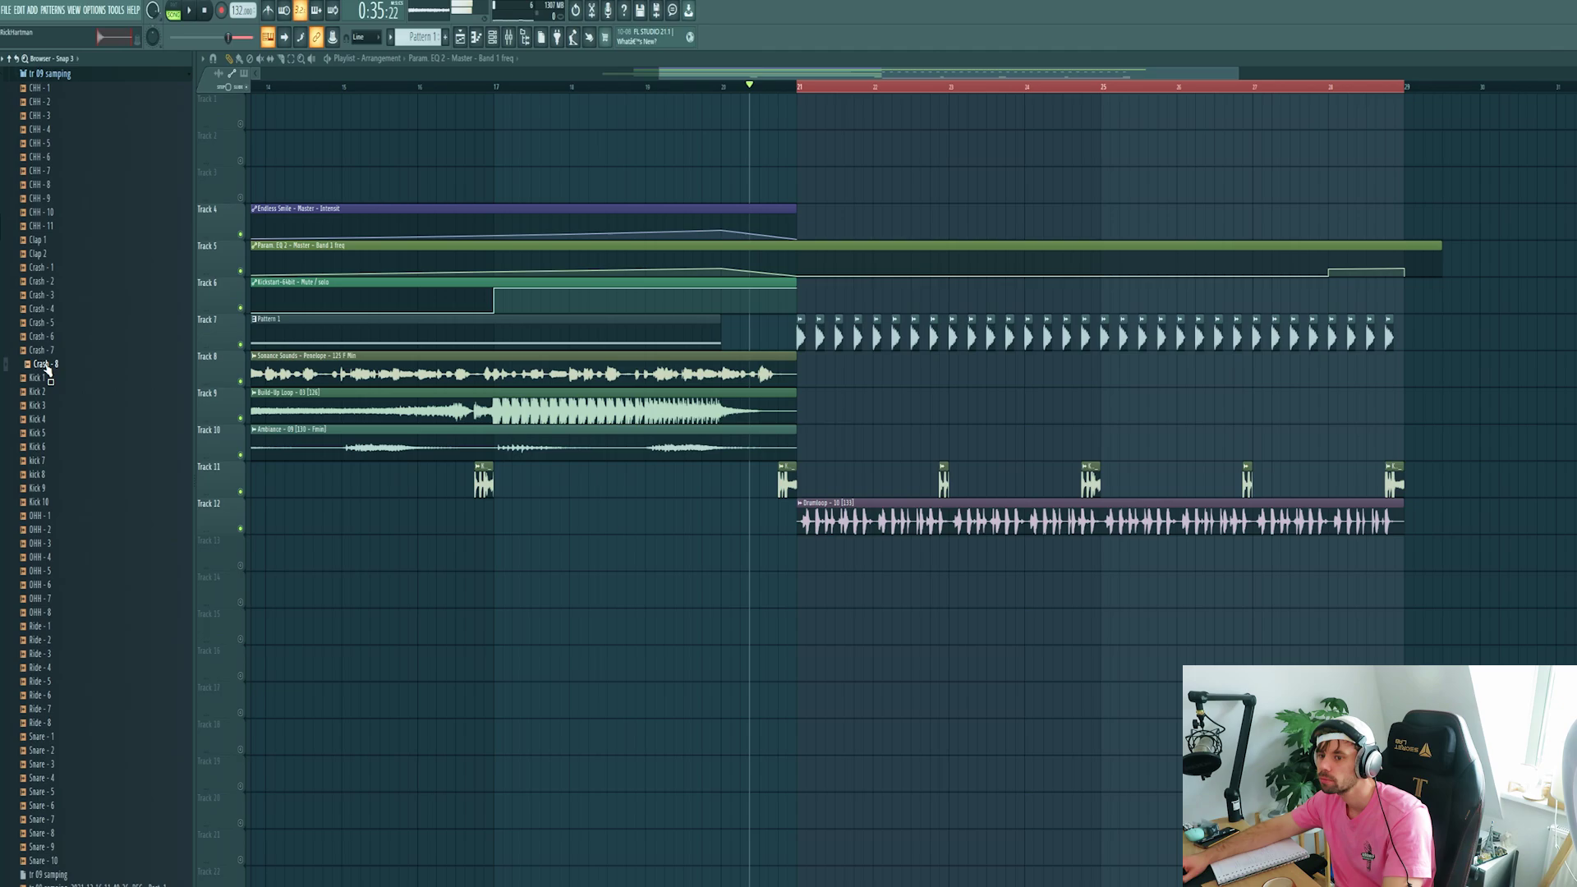
click(45, 268)
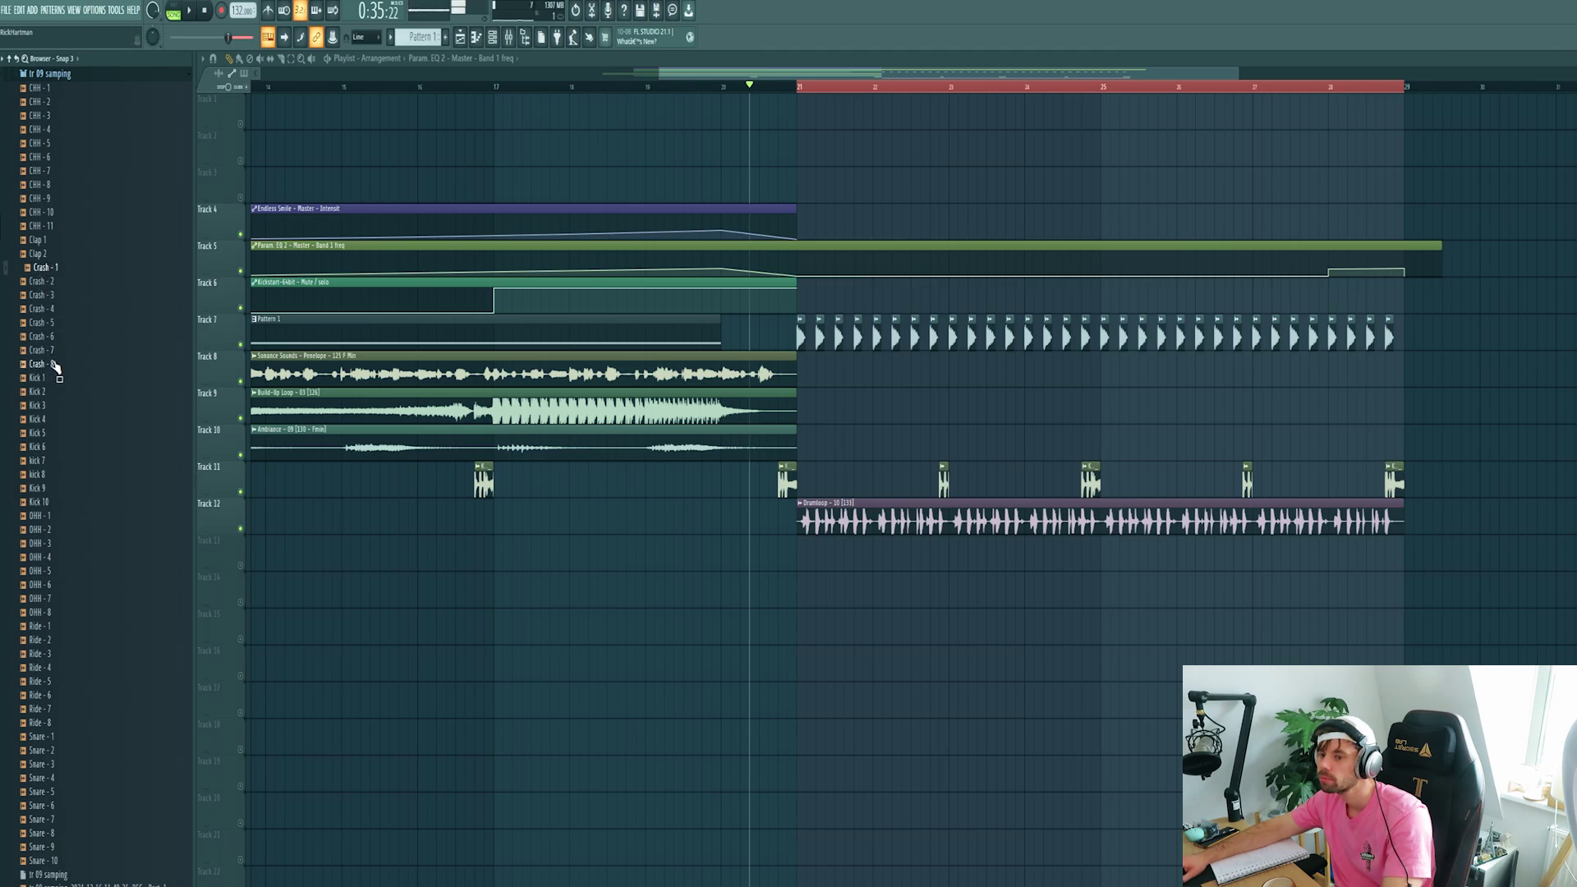
drag(54, 366, 1212, 223)
Repeat Crash - 8 on Track 4 so that each of the four beats of bar 28 has one hit
click(1319, 90)
scroll(1435, 198, up, 4)
click(1229, 223)
click(1277, 222)
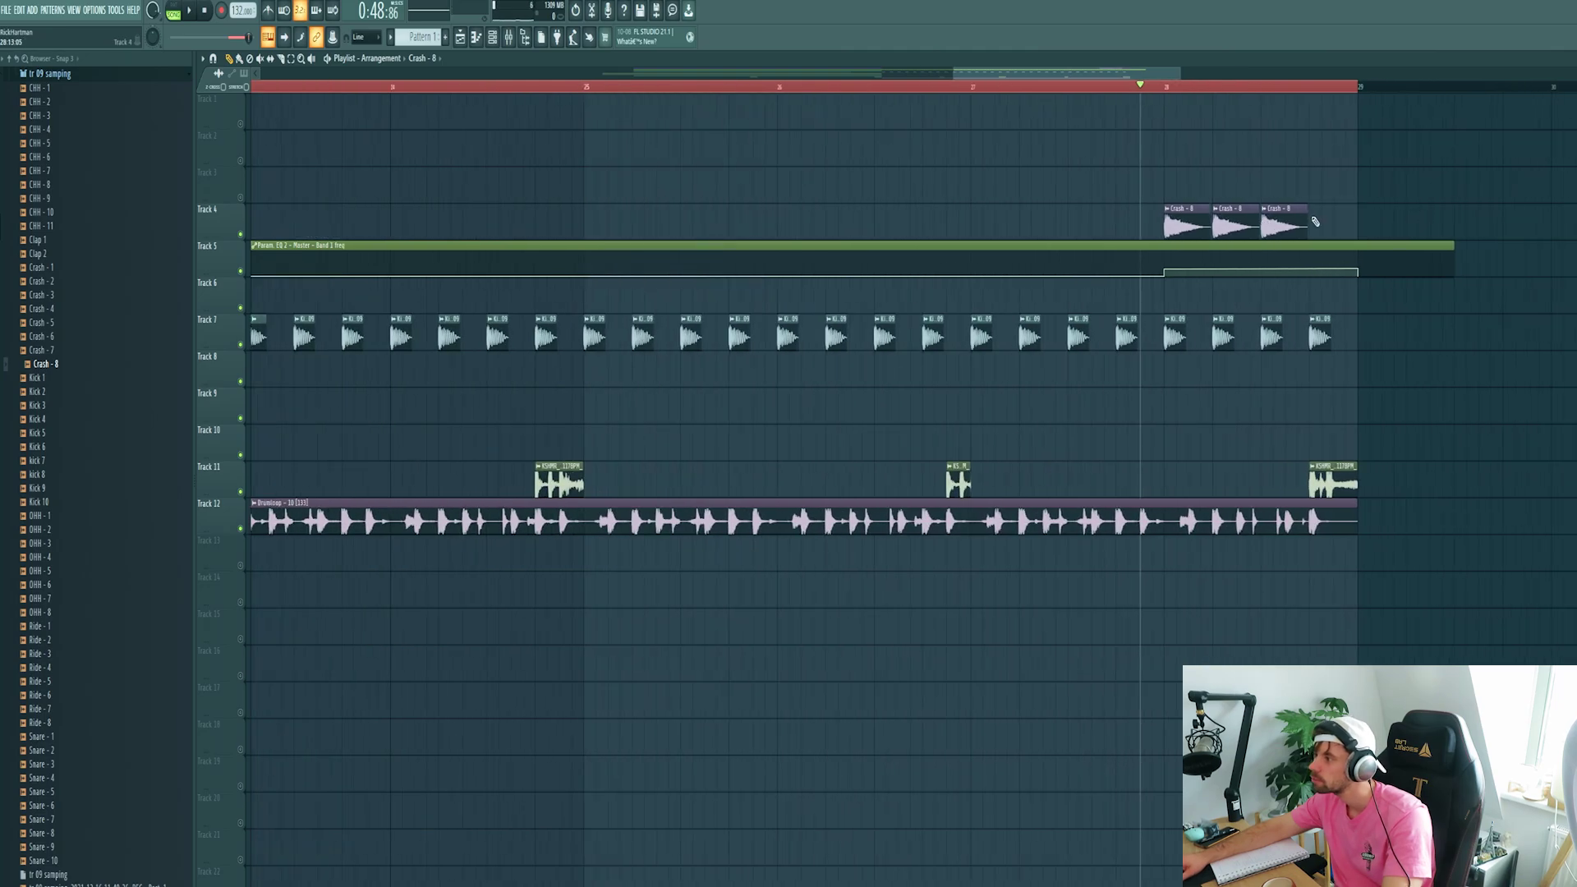
click(1322, 221)
double_click(1323, 221)
Place an extra Crash - 8 on Track 4 in bar 27, make it unique and reverse its sample
click(547, 222)
click(1102, 222)
click(1084, 209)
click(1105, 306)
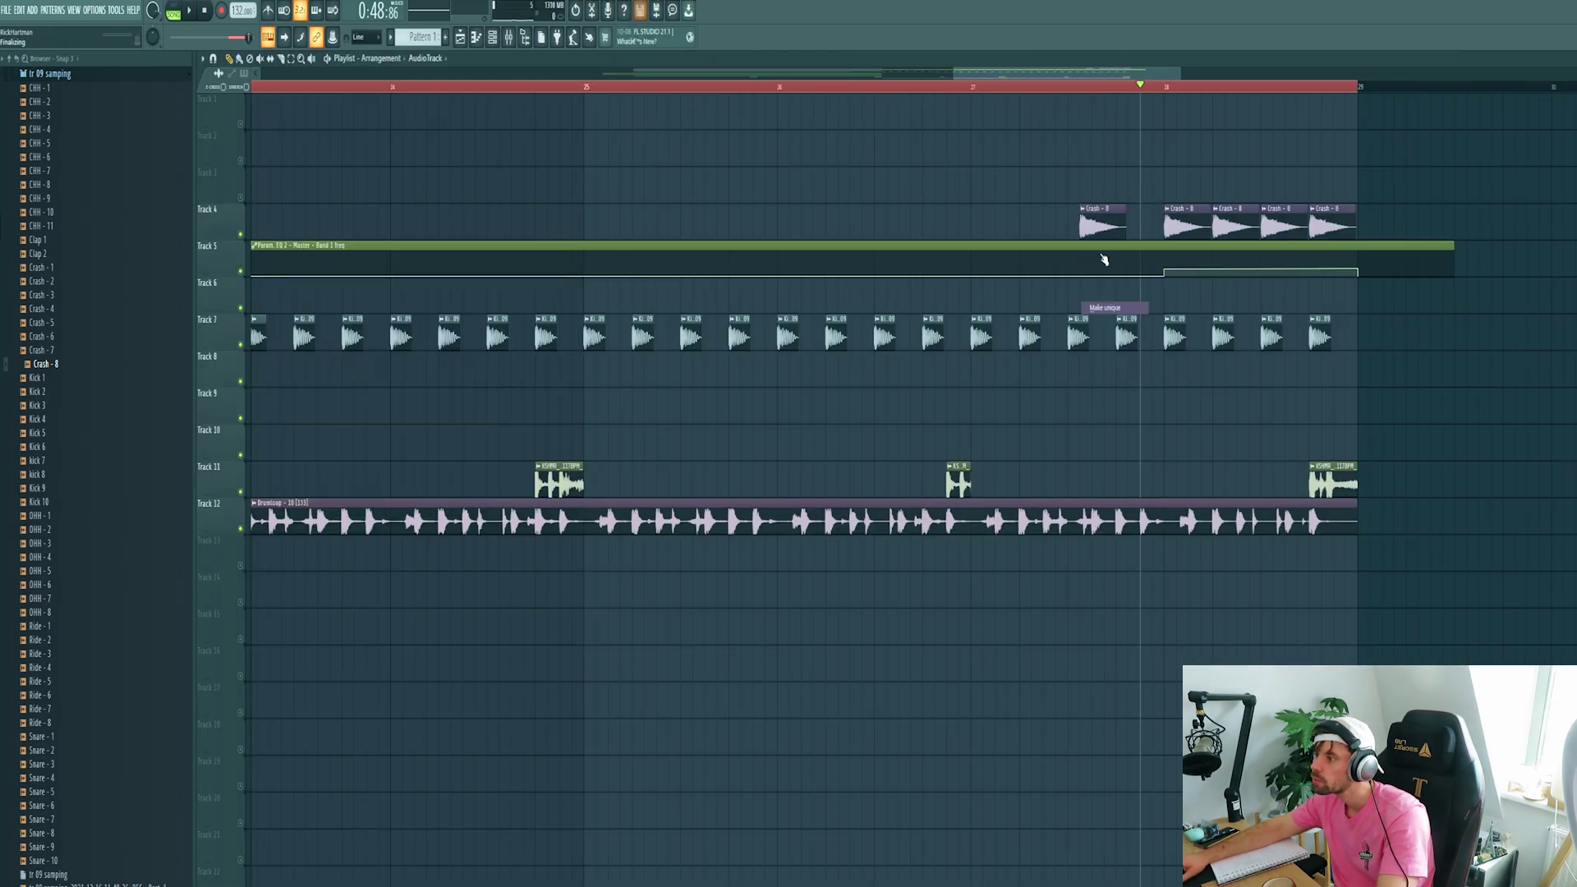
double_click(1101, 226)
click(445, 391)
Move the reversed crash to Track 3 and duplicate it so the swells lead into bars 28 and 29
drag(1124, 227, 1118, 187)
scroll(1150, 196, up, 4)
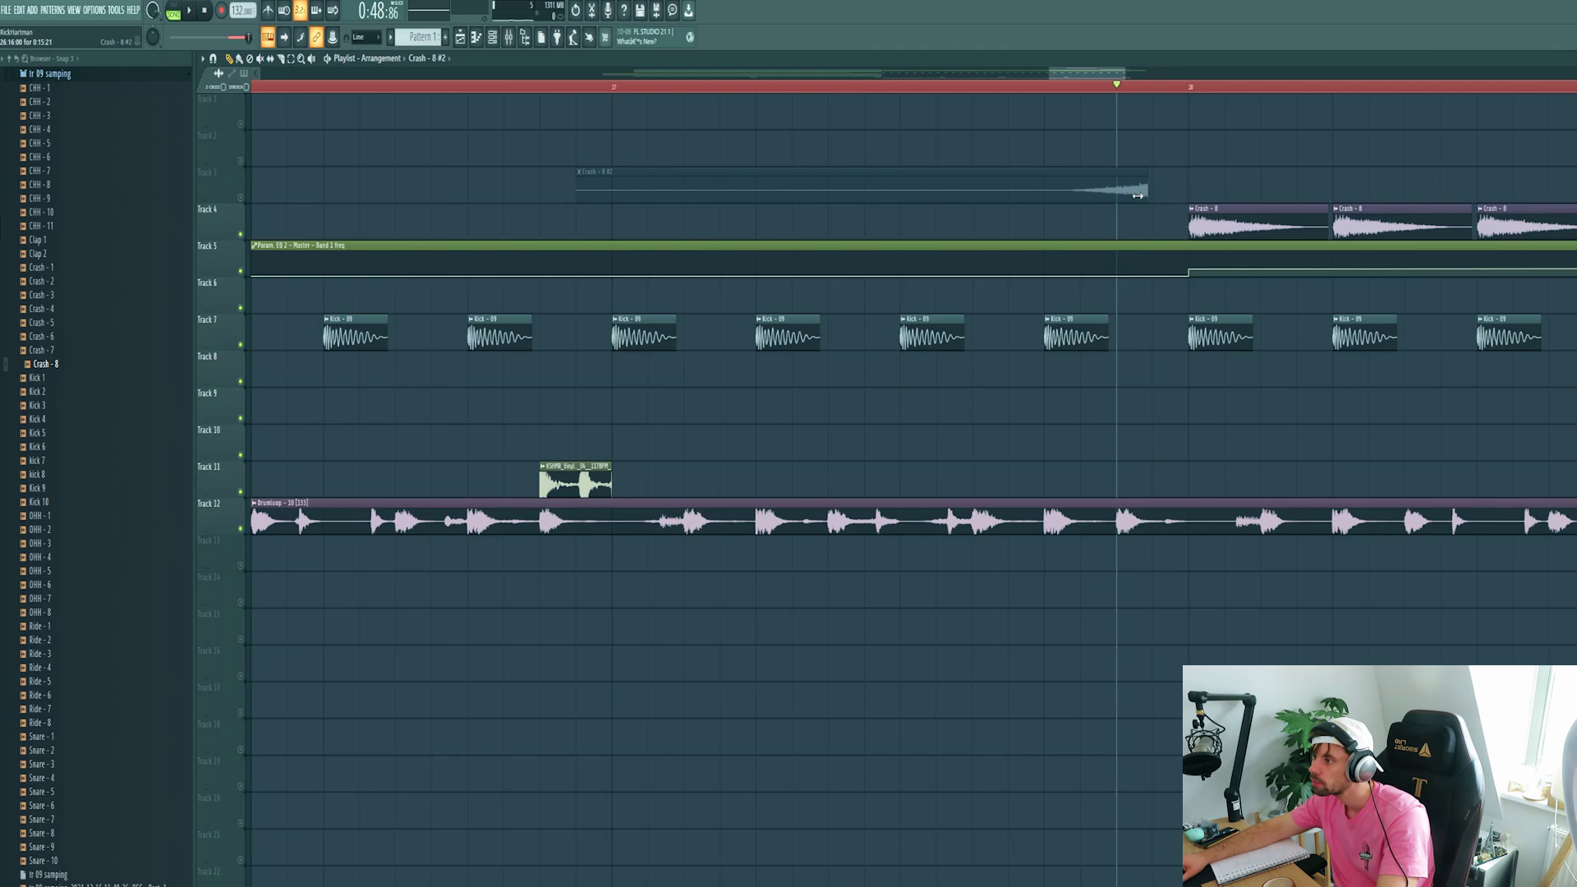
key(ctrl+z)
scroll(1078, 180, down, 5)
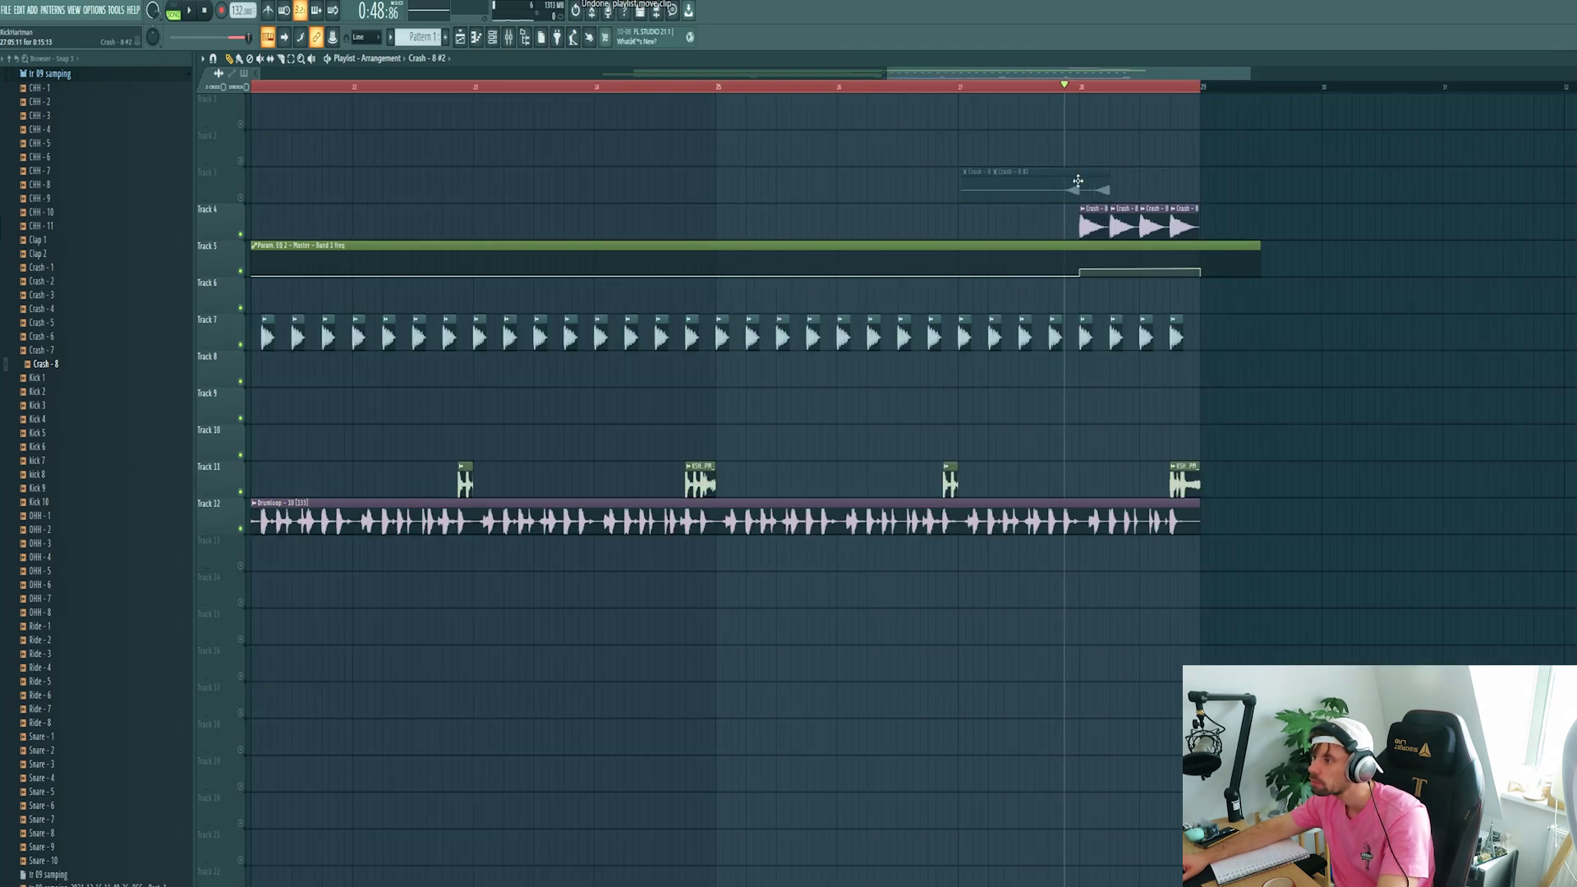
Play back the drop to hear the kicks, drumloop, scratch fills and crash swells together
key(space)
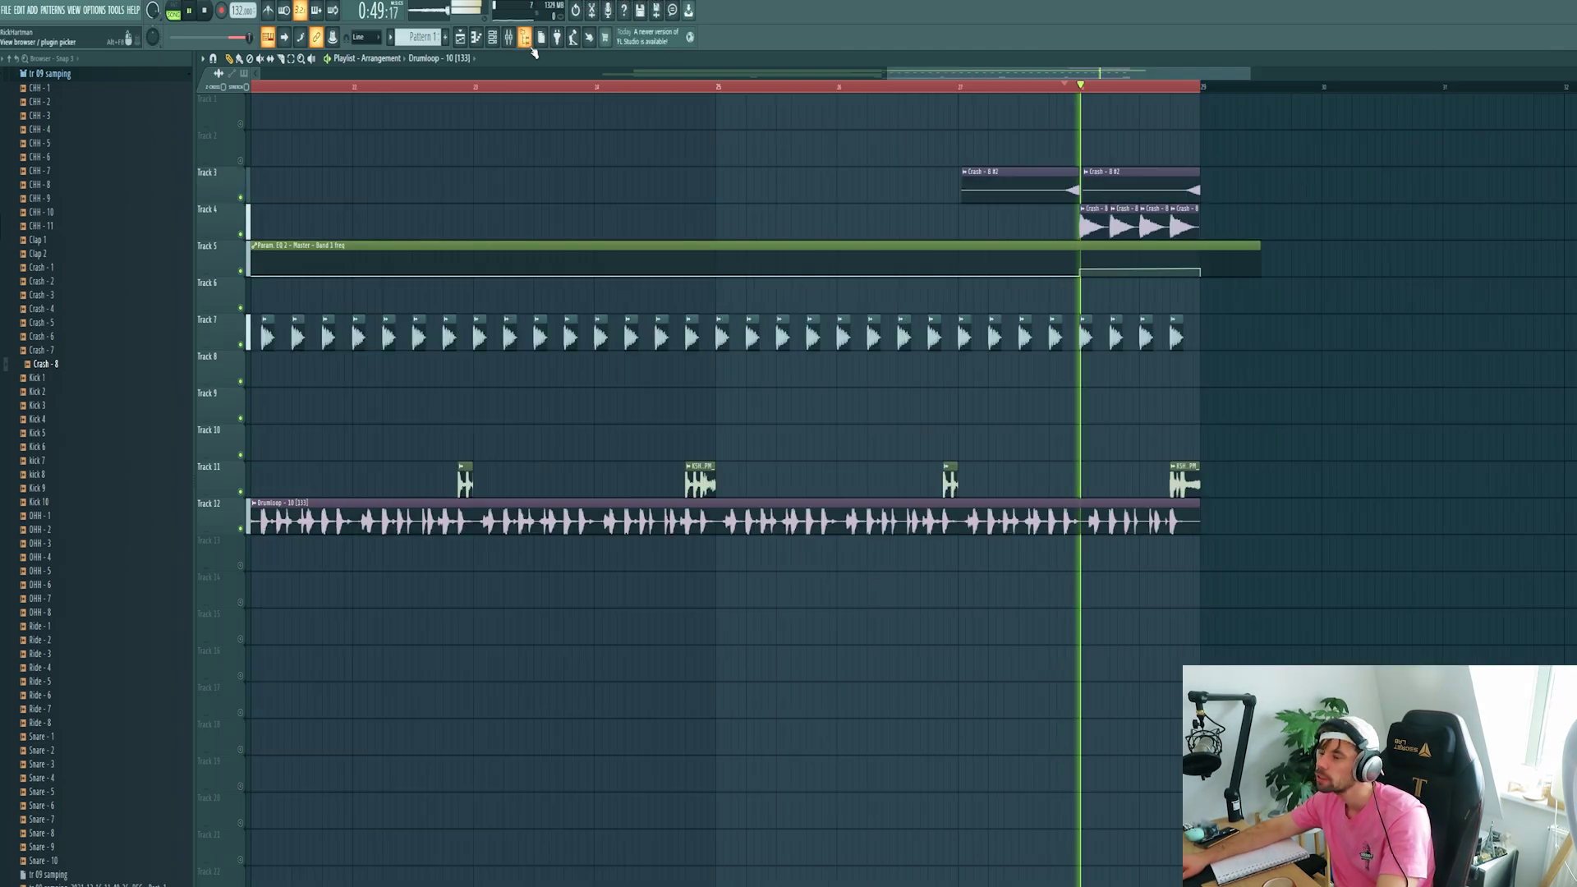
key(space)
click(934, 86)
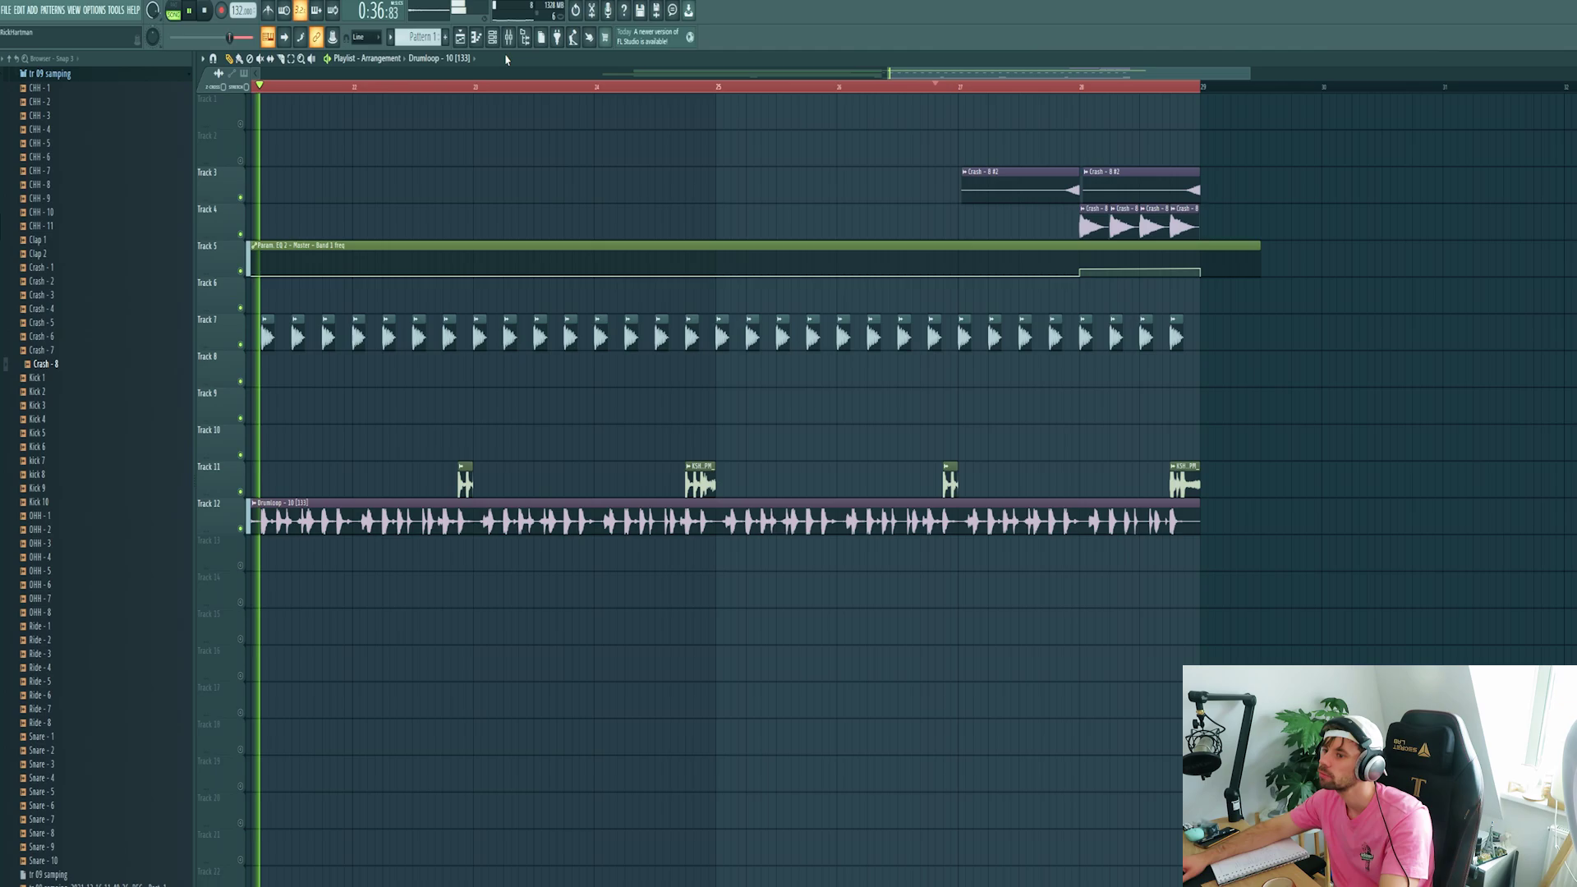
scroll(563, 231, down, 3)
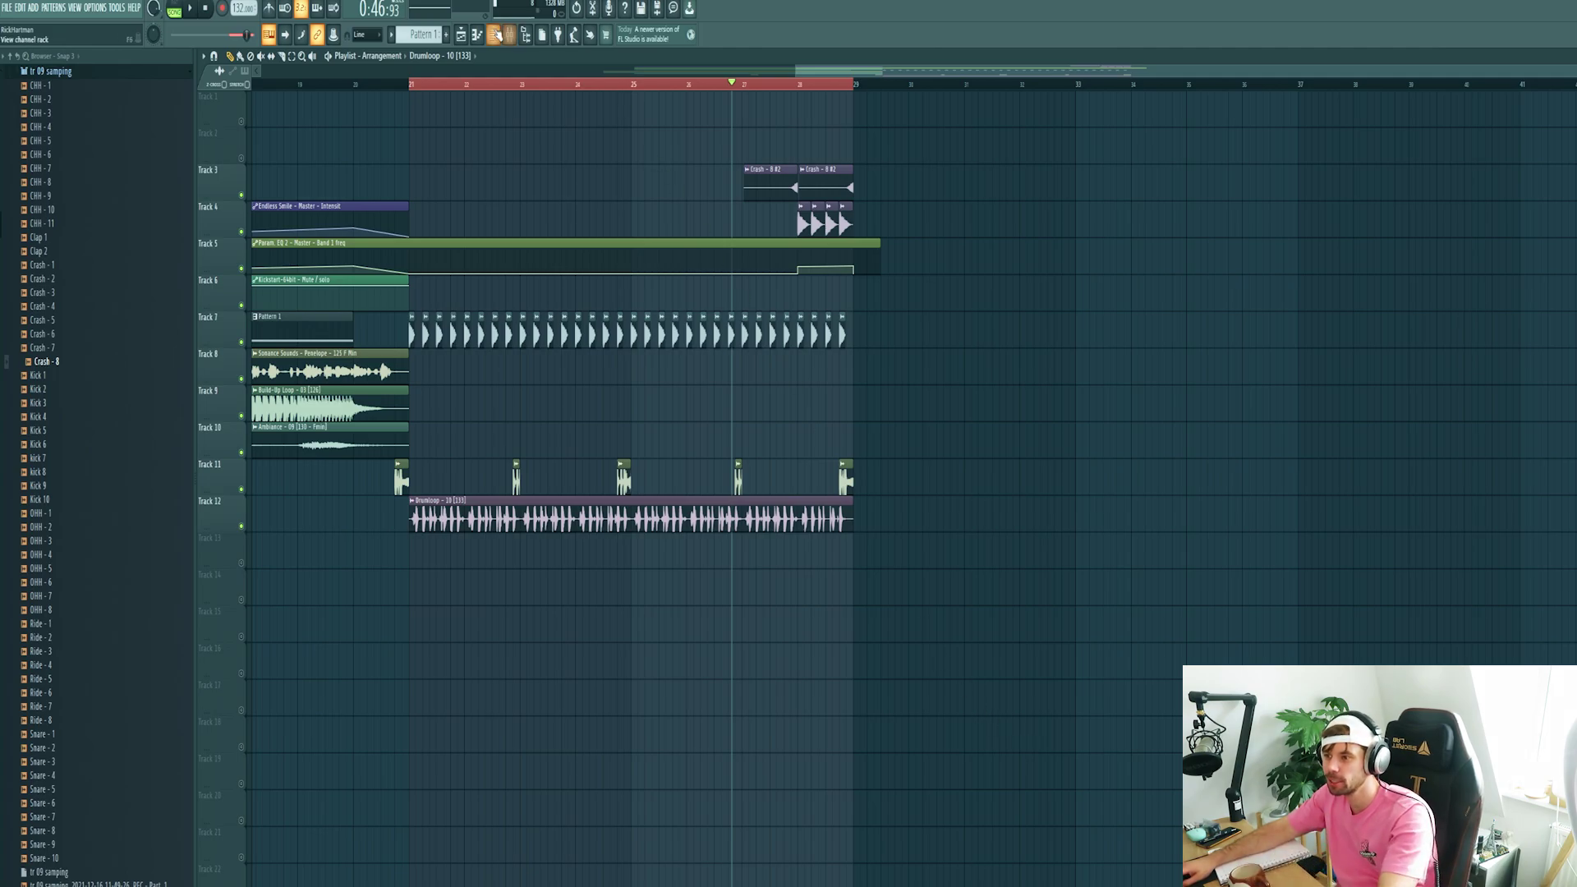
Load the Lead - Focus preset from Sonance Sounds - Bass House Vol. 8 in a new Serum channel and try its first macro
click(498, 35)
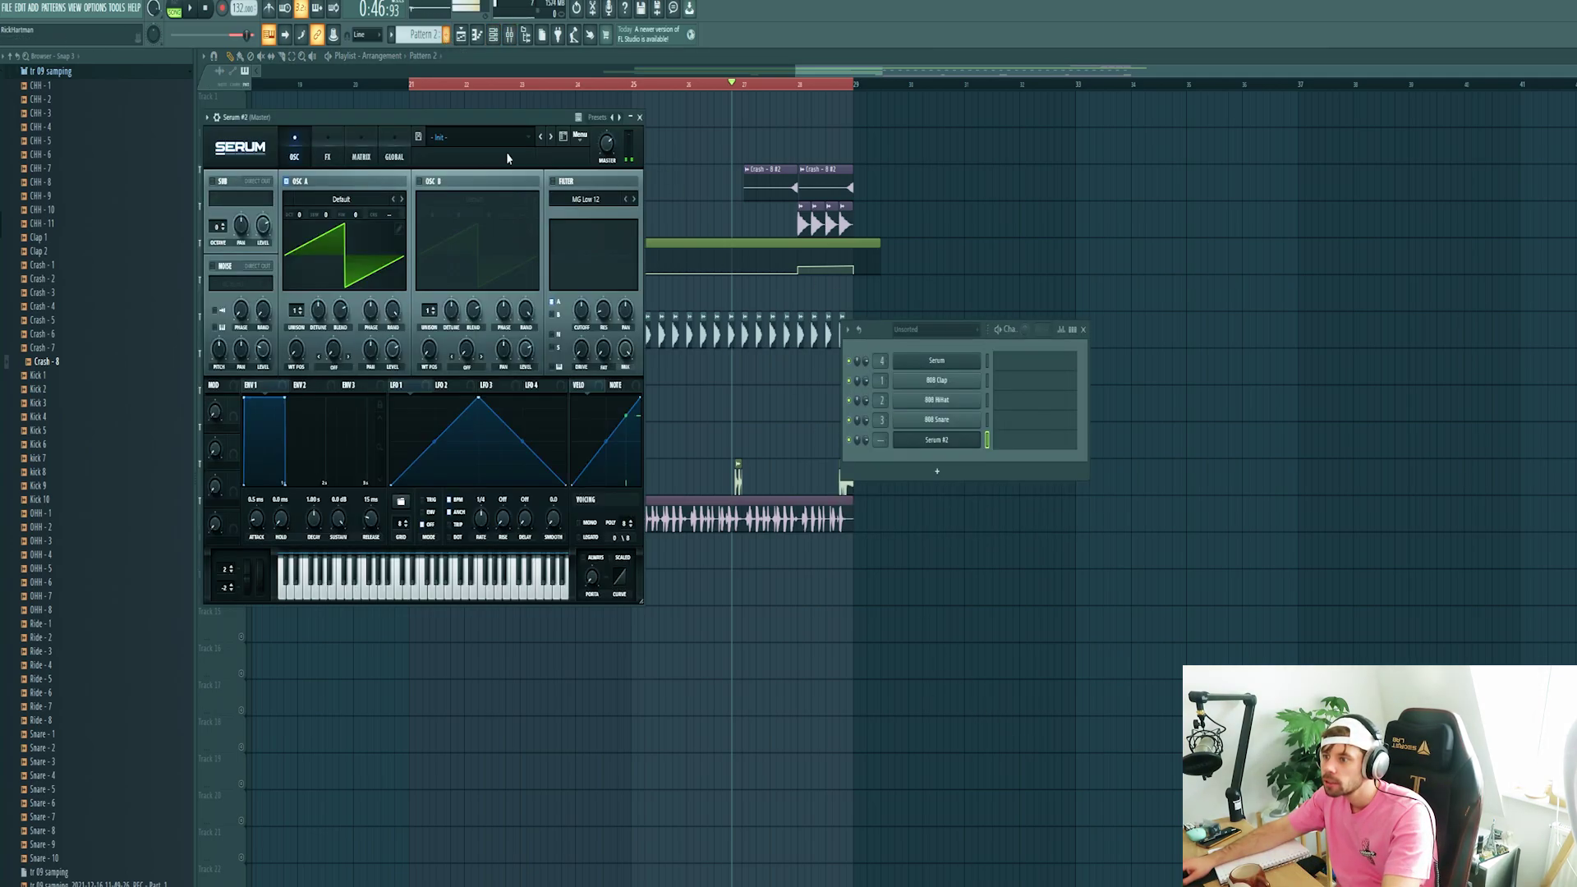
click(490, 140)
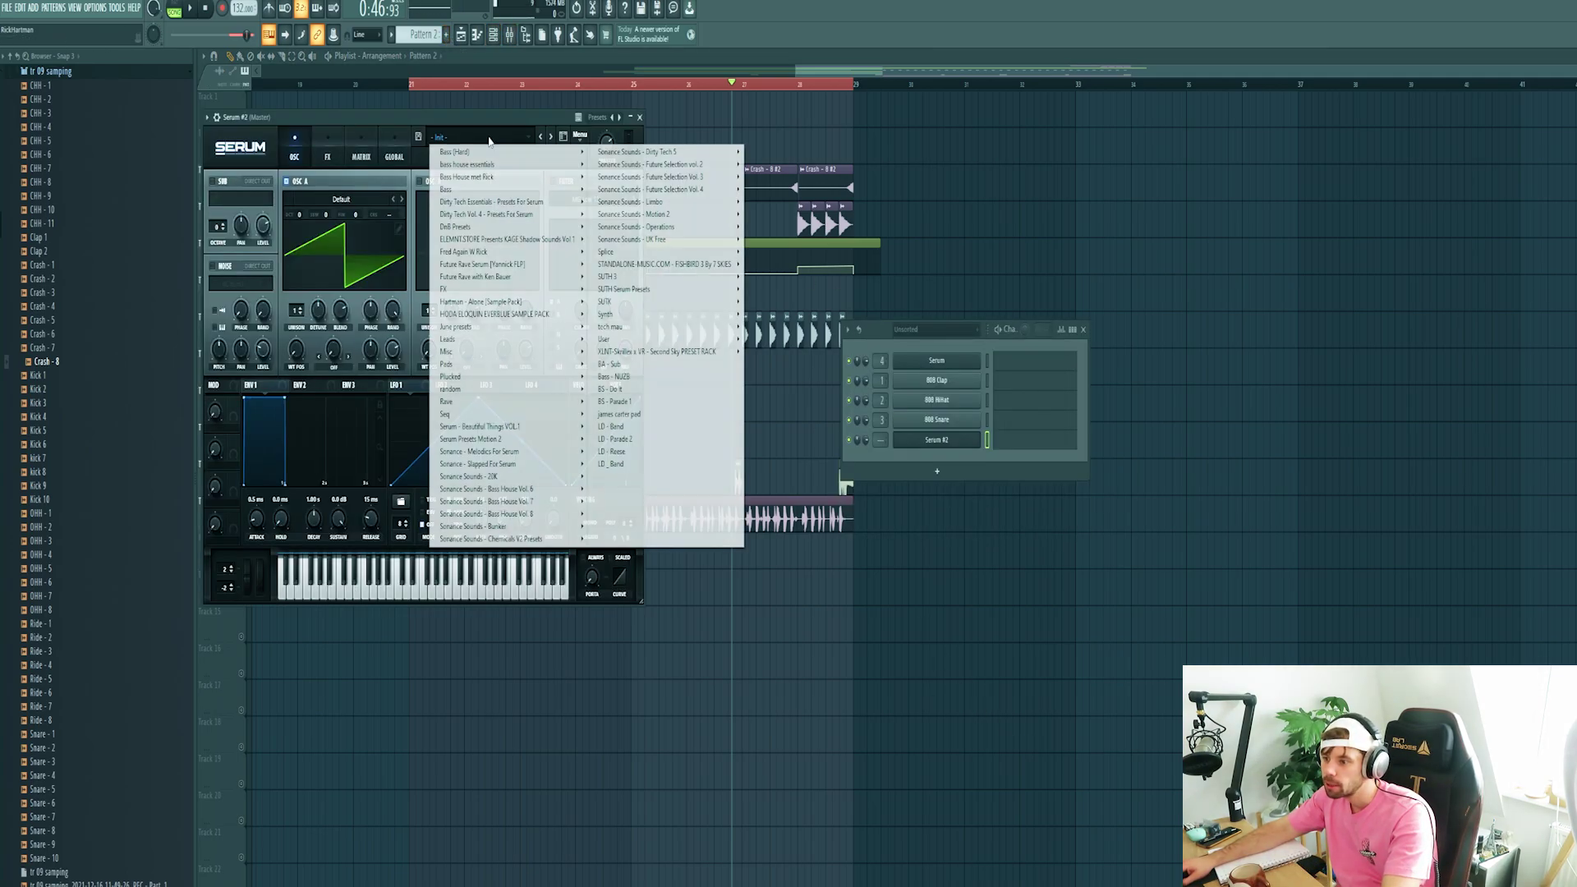
mouse_move(526, 514)
click(743, 667)
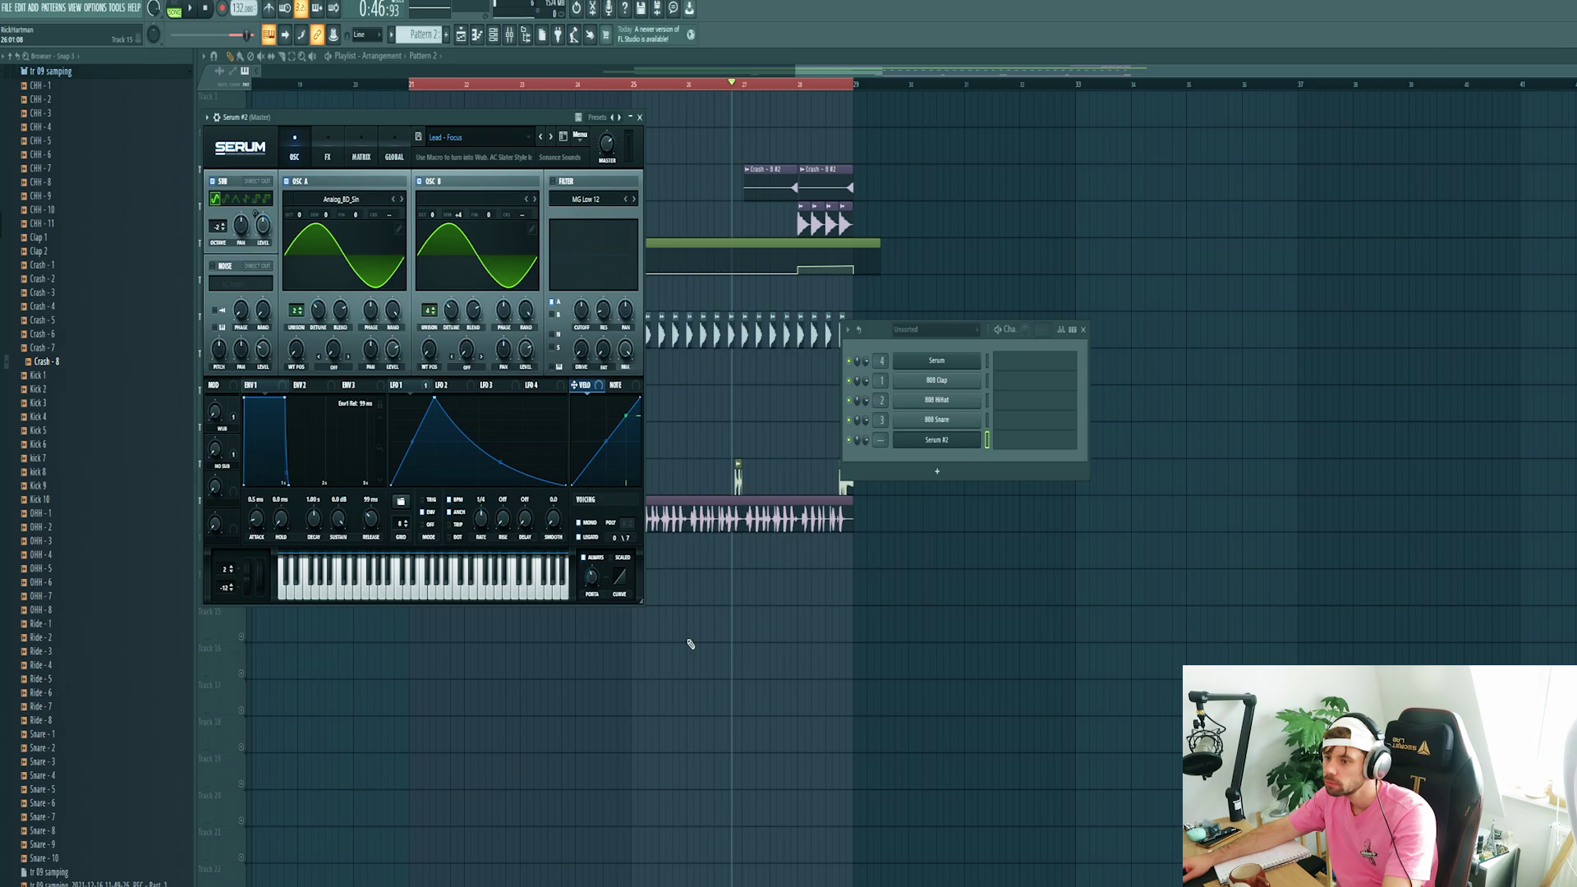
drag(409, 123, 609, 293)
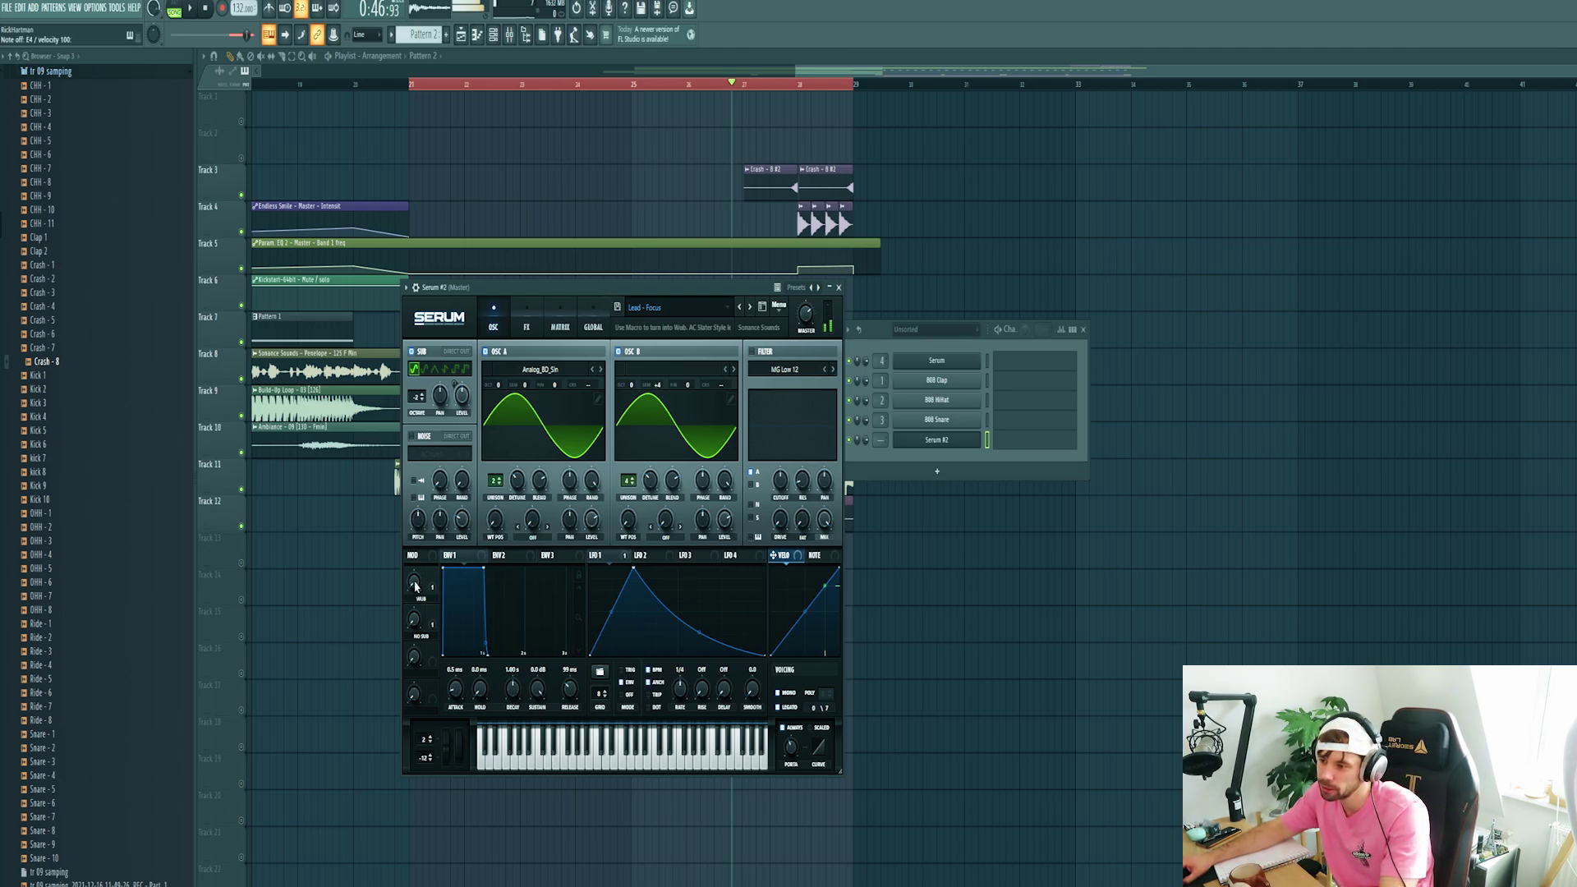
drag(416, 584, 556, 50)
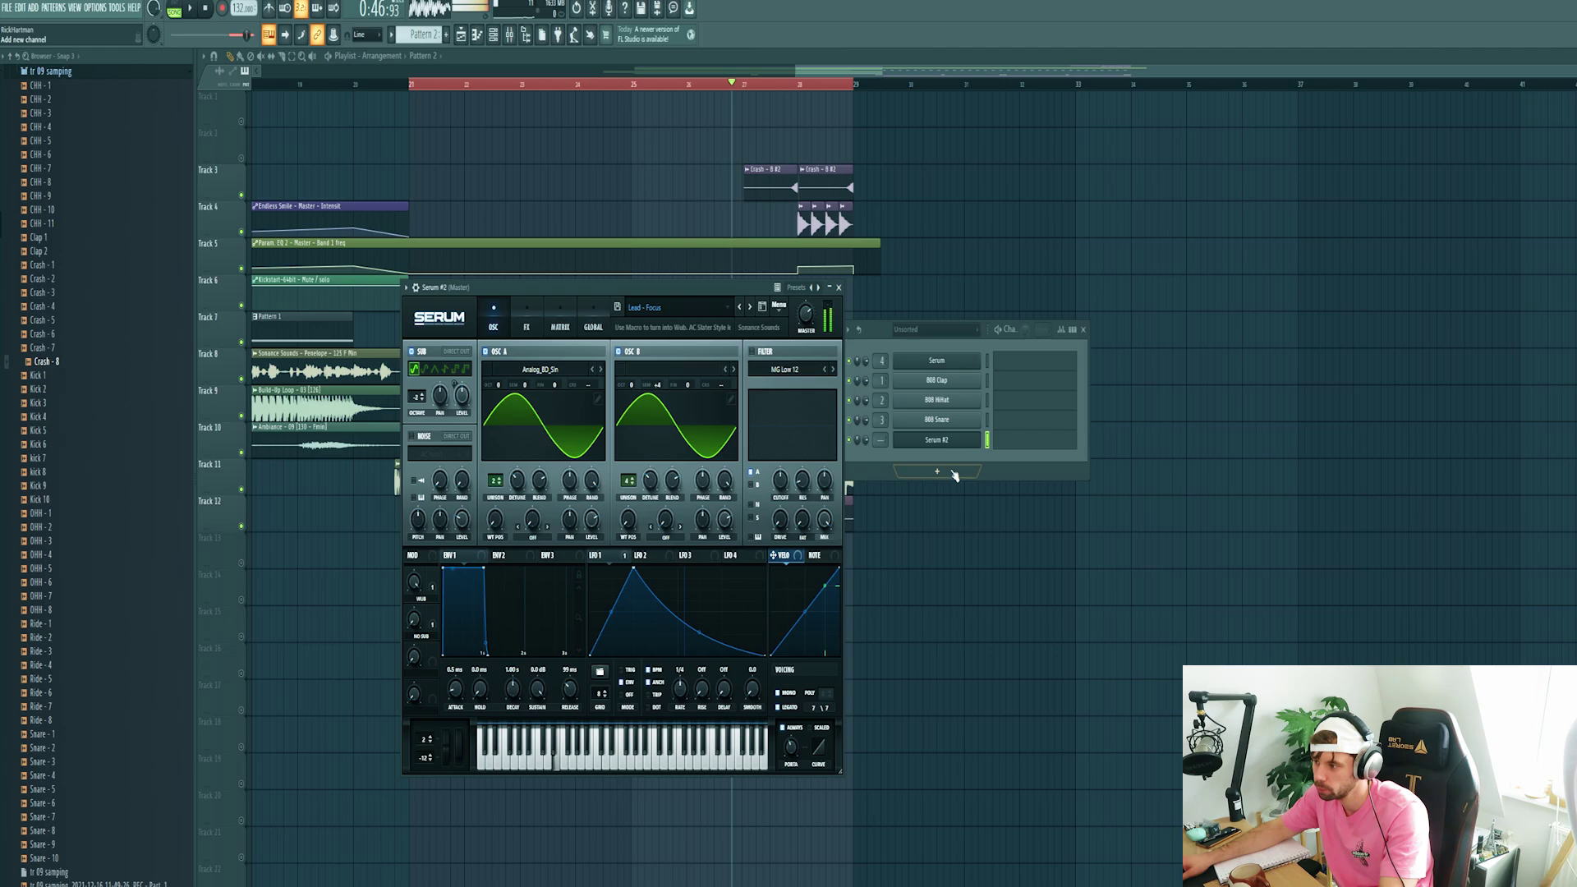
Enter one-beat bass notes in Pattern 2's piano roll: E4 on beat 1 and D#4 on beat 3 of bar 1
key(F7)
click(264, 406)
drag(286, 408, 257, 408)
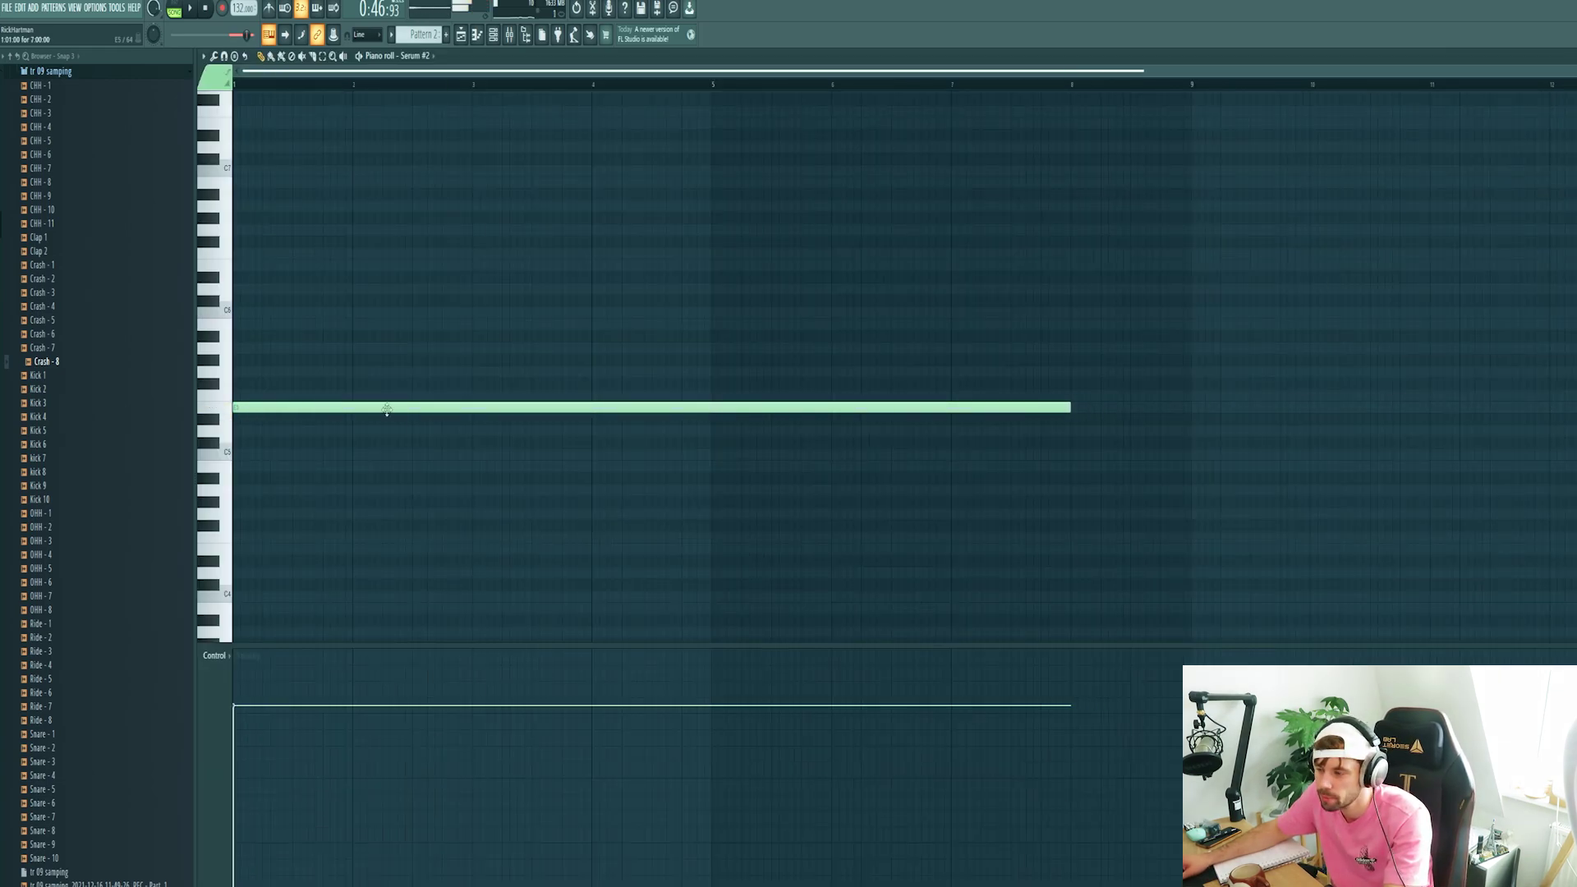
drag(1069, 410, 271, 548)
scroll(313, 455, down, 3)
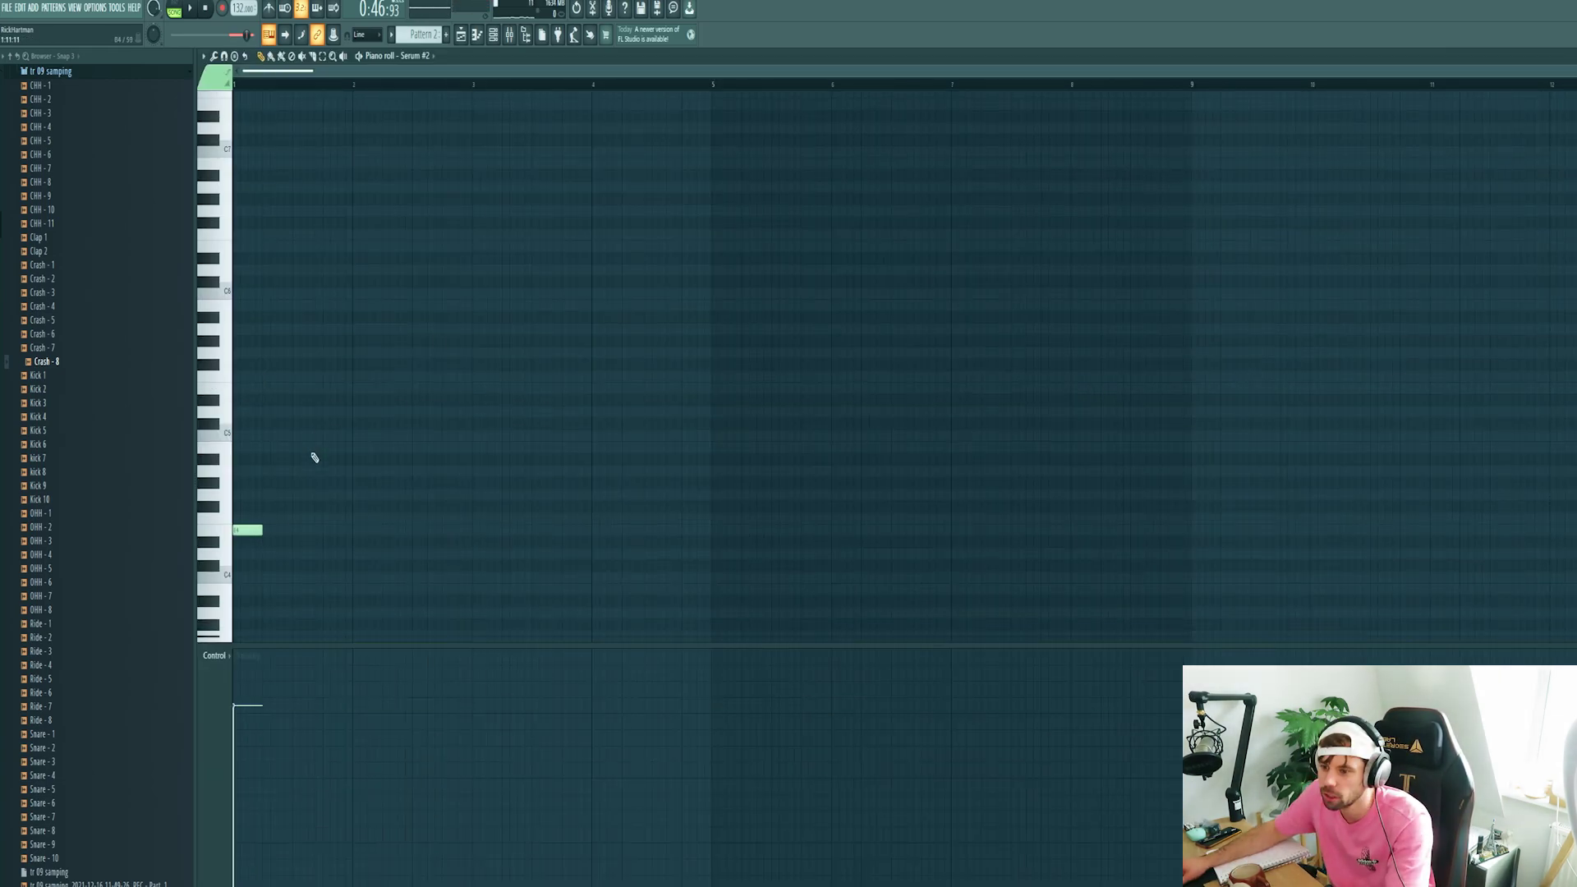
click(301, 489)
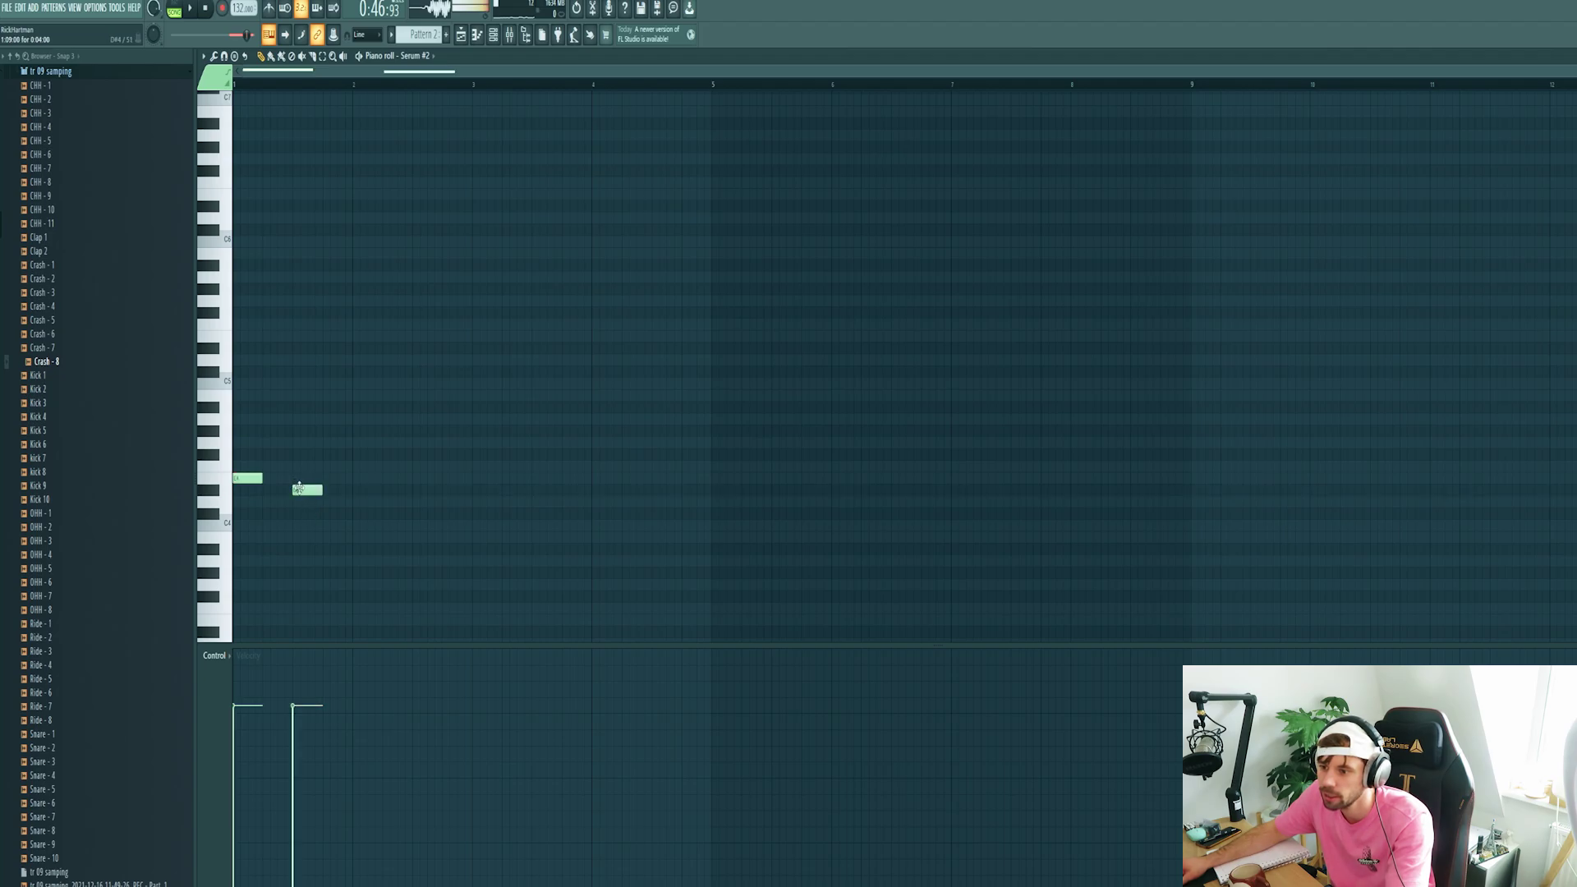
scroll(324, 533, up, 3)
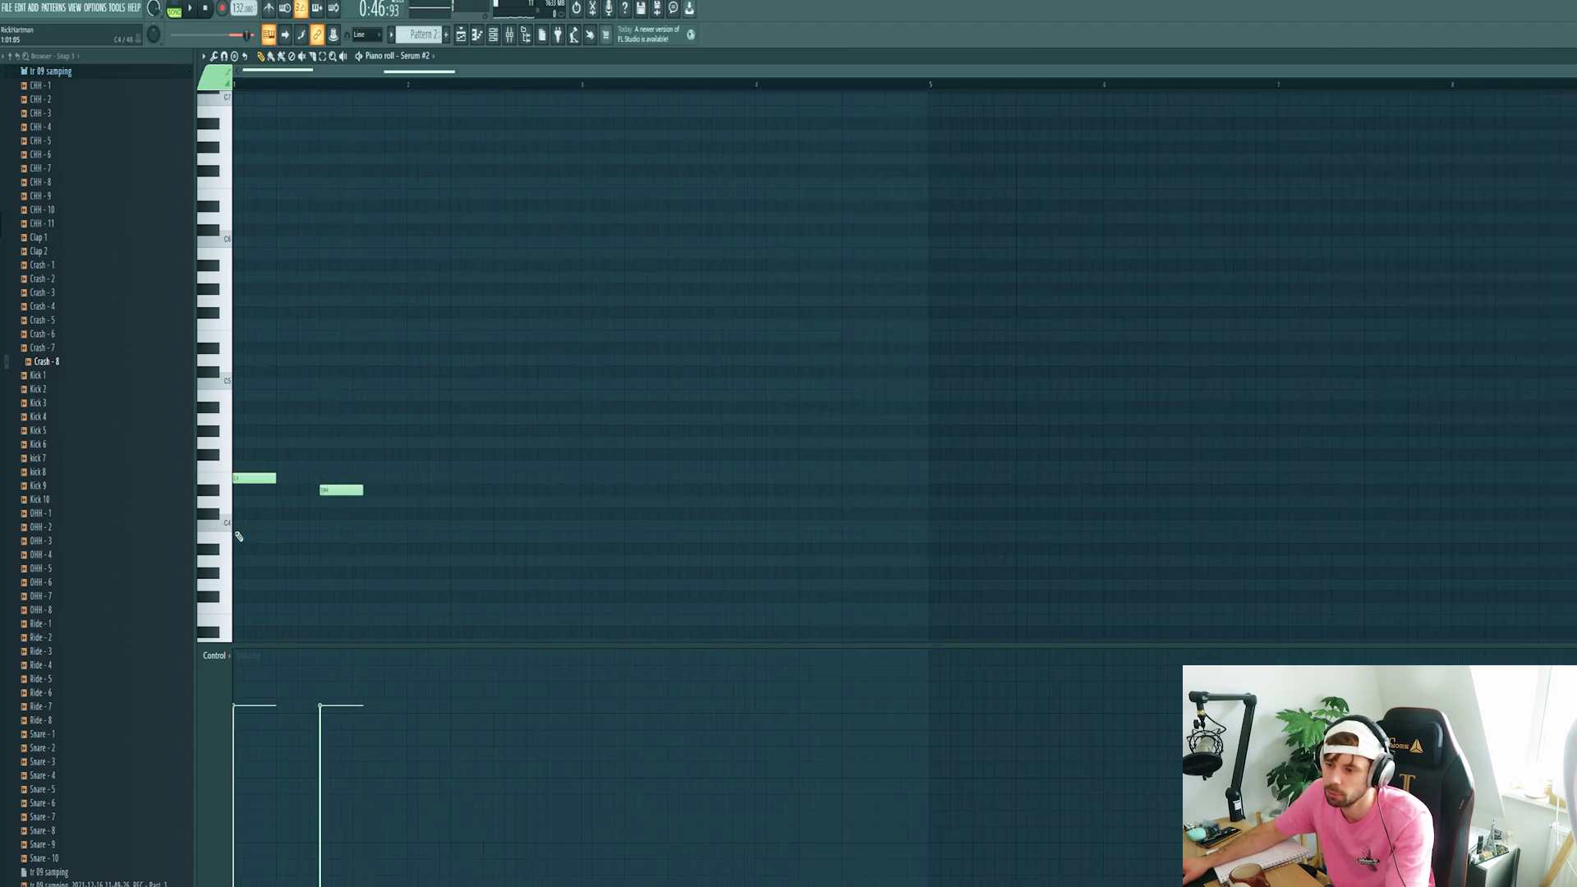
Add a one-beat F#4 note on beat 4 of bar 1 and play the pattern back
click(185, 13)
click(485, 468)
key(space)
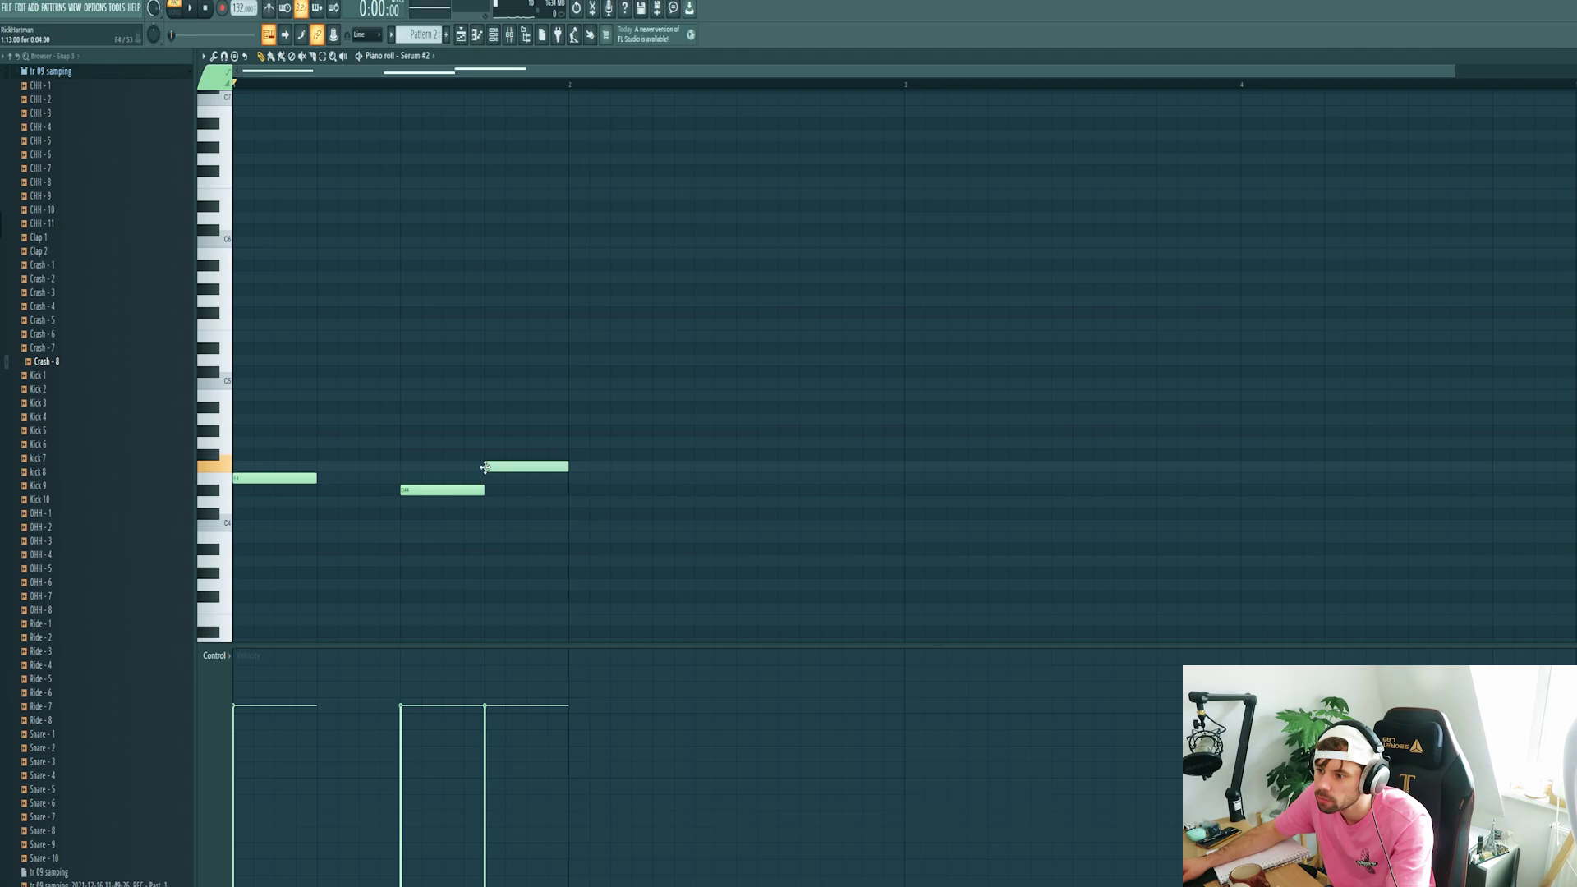
drag(485, 467, 502, 455)
key(space)
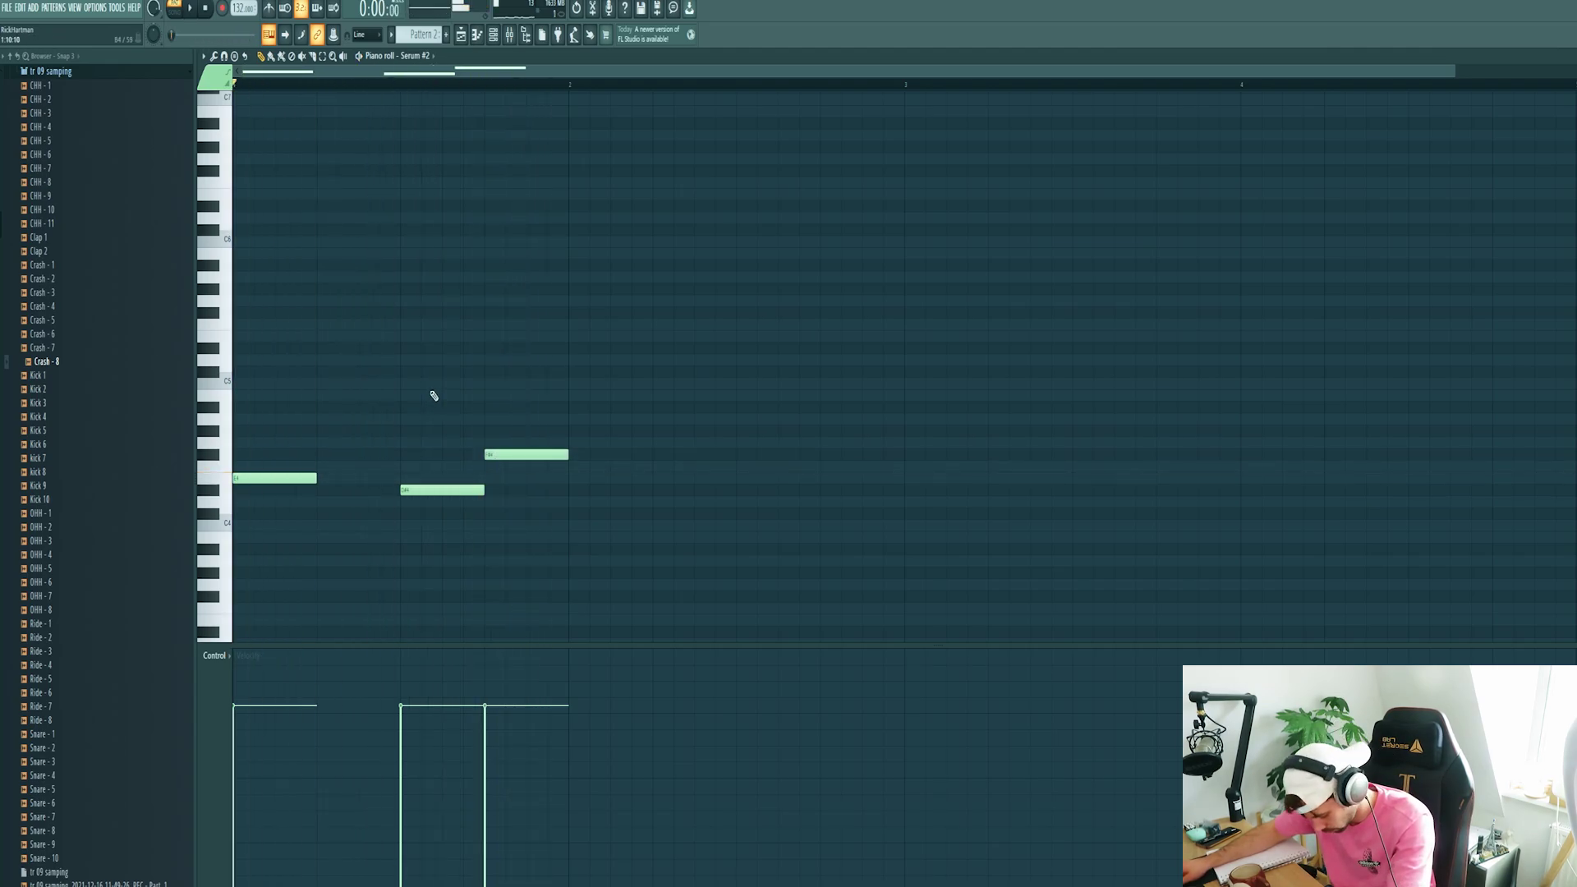
Place Pattern 2 on Track 13 in the playlist, spanning bars 21 to 25
key(F5)
drag(577, 555, 631, 554)
key(l)
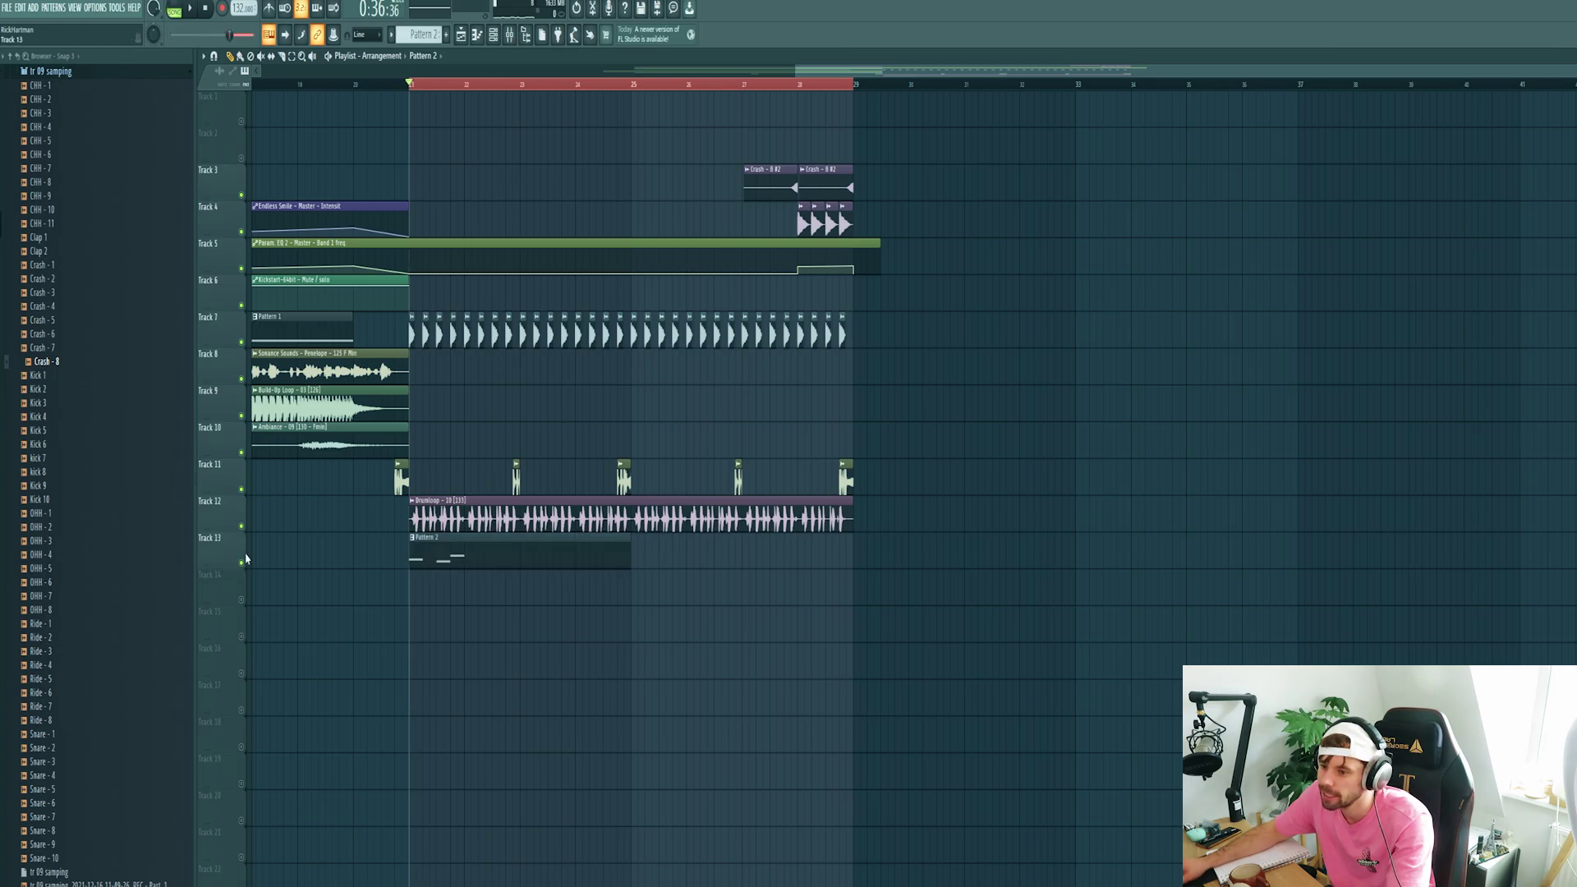
Solo Track 13 together with the Track 7 kicks and play the bass pattern from bar 21
ctrl+click(242, 562)
key(space)
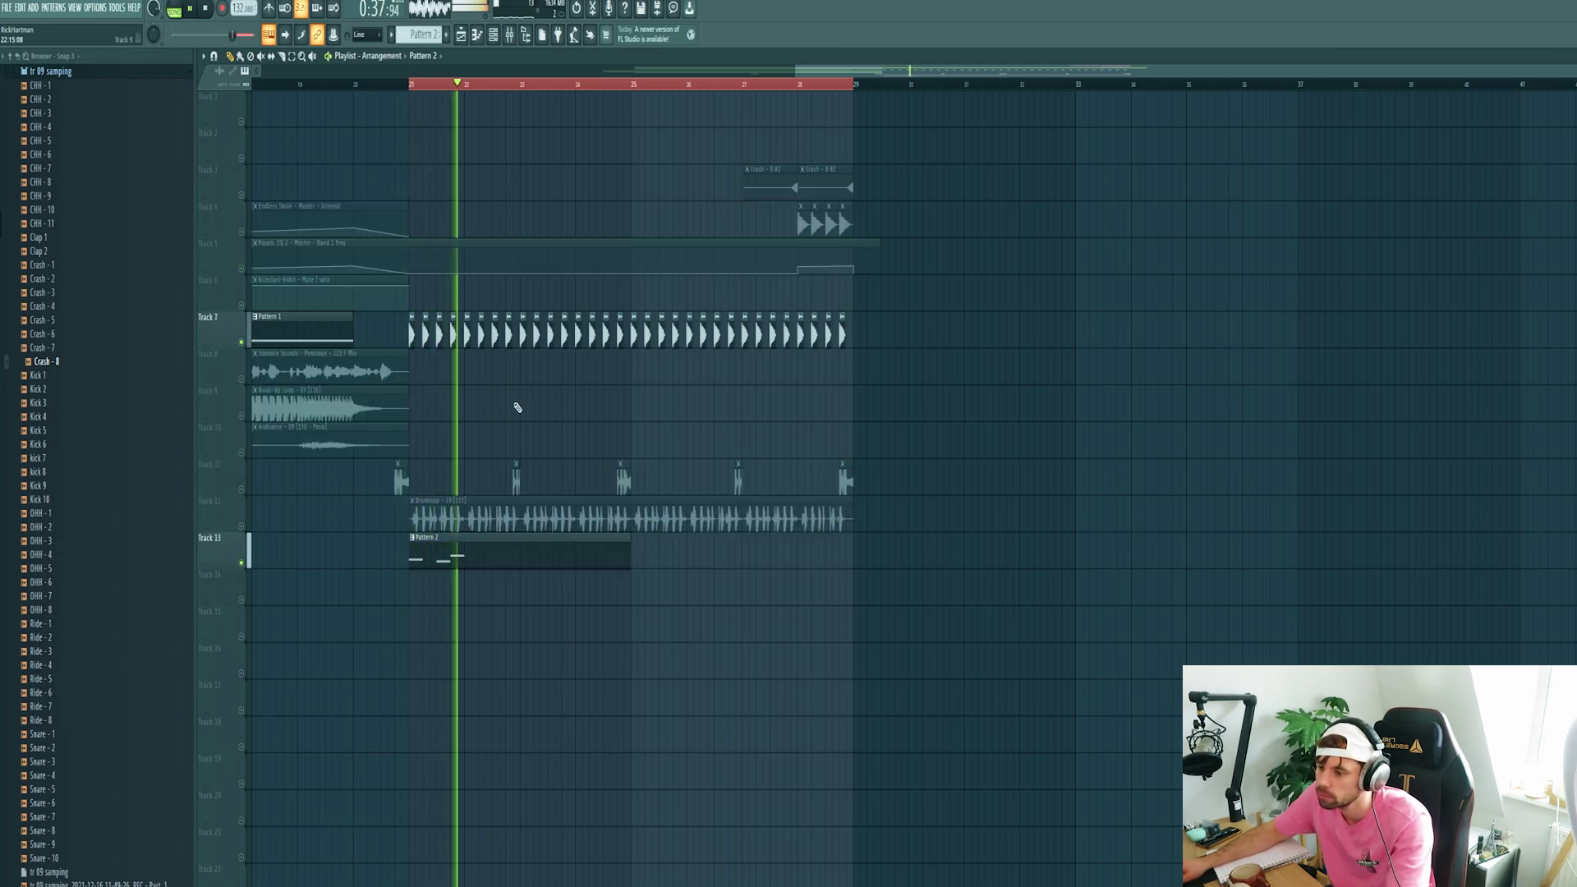
key(space)
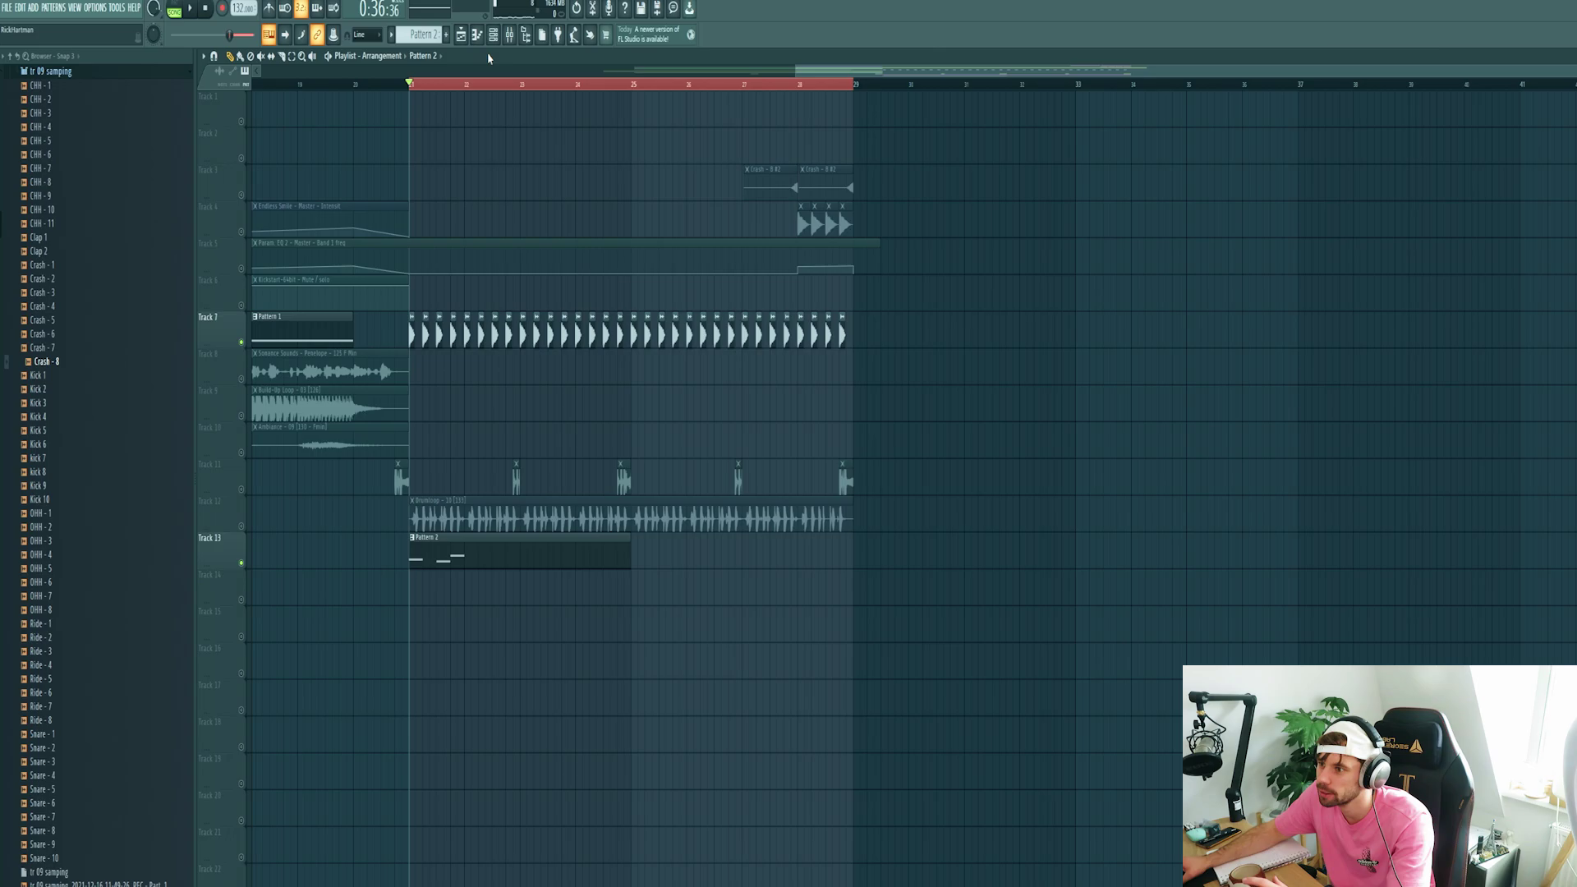
Load the Bass - Star preset in the new Serum #3 channel and audition it
click(493, 34)
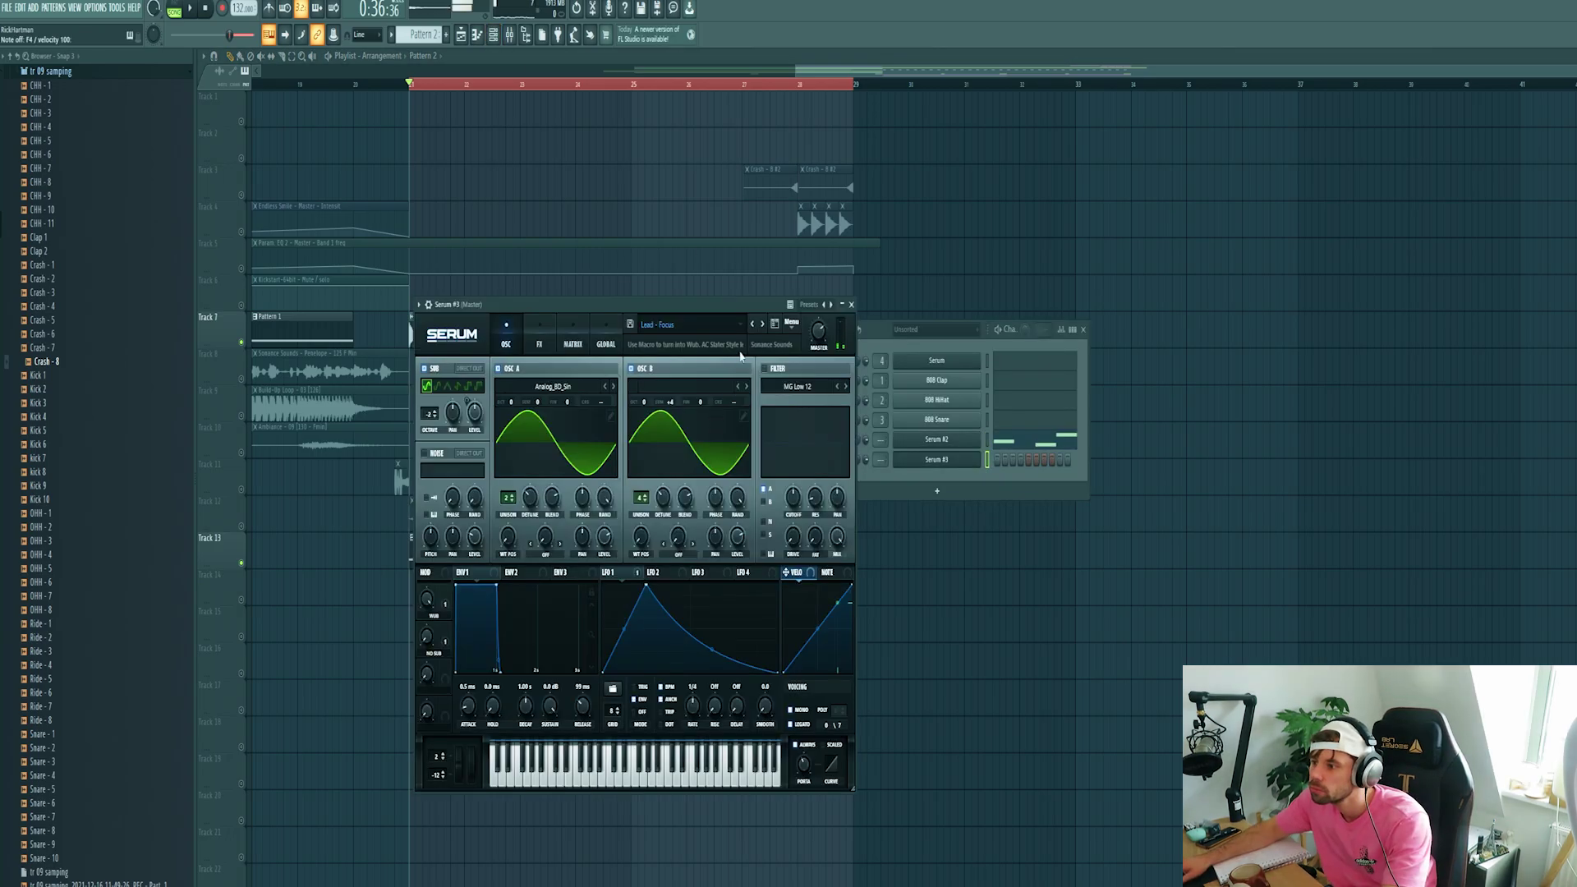
click(738, 326)
click(762, 334)
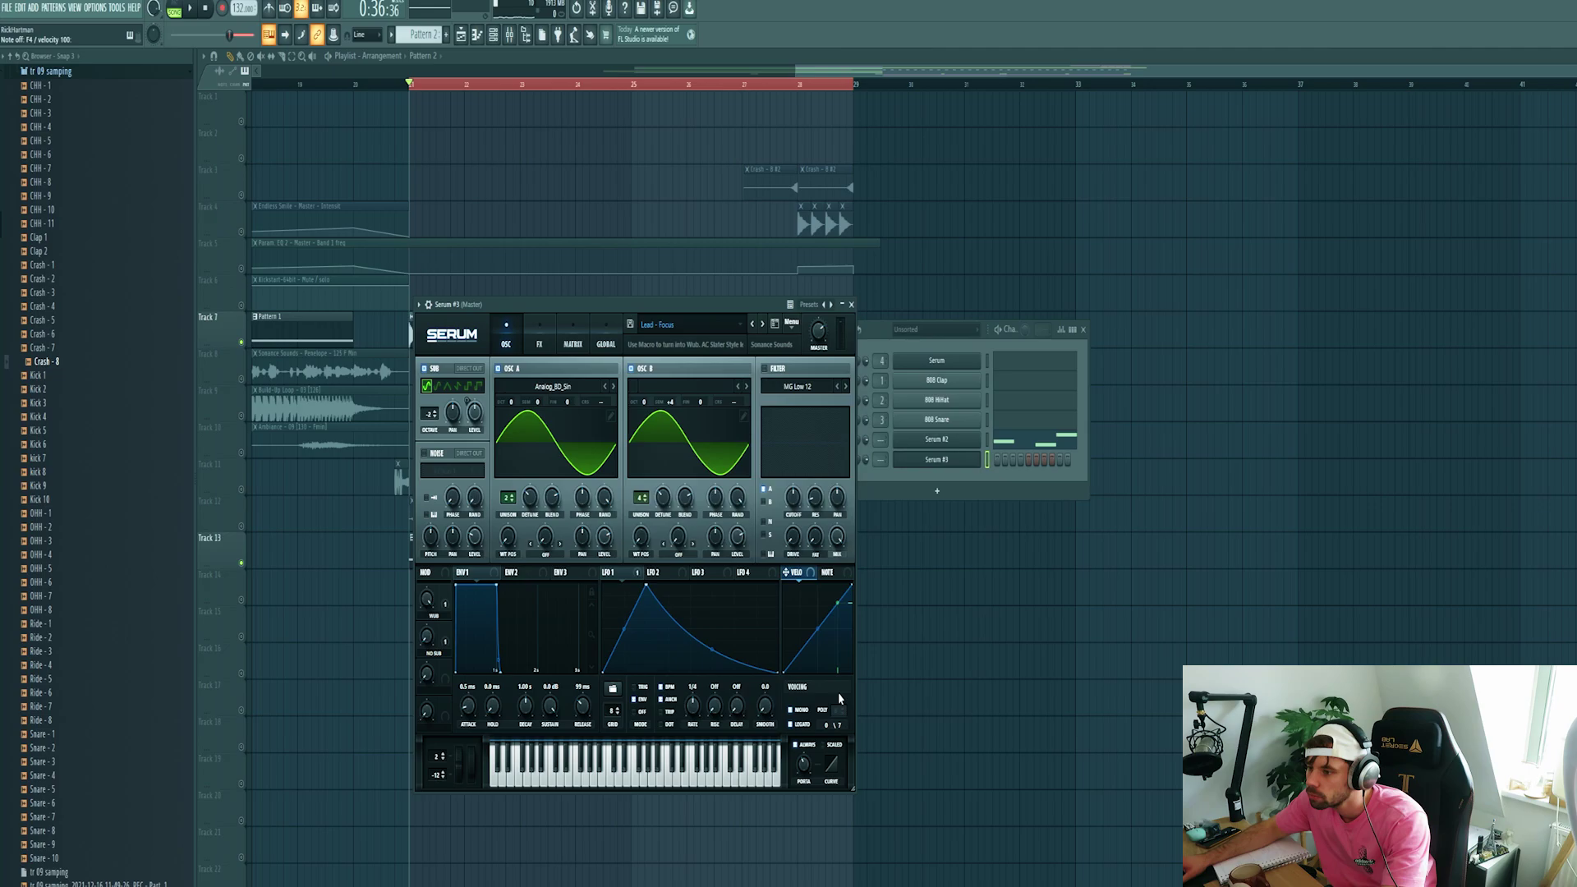
click(762, 327)
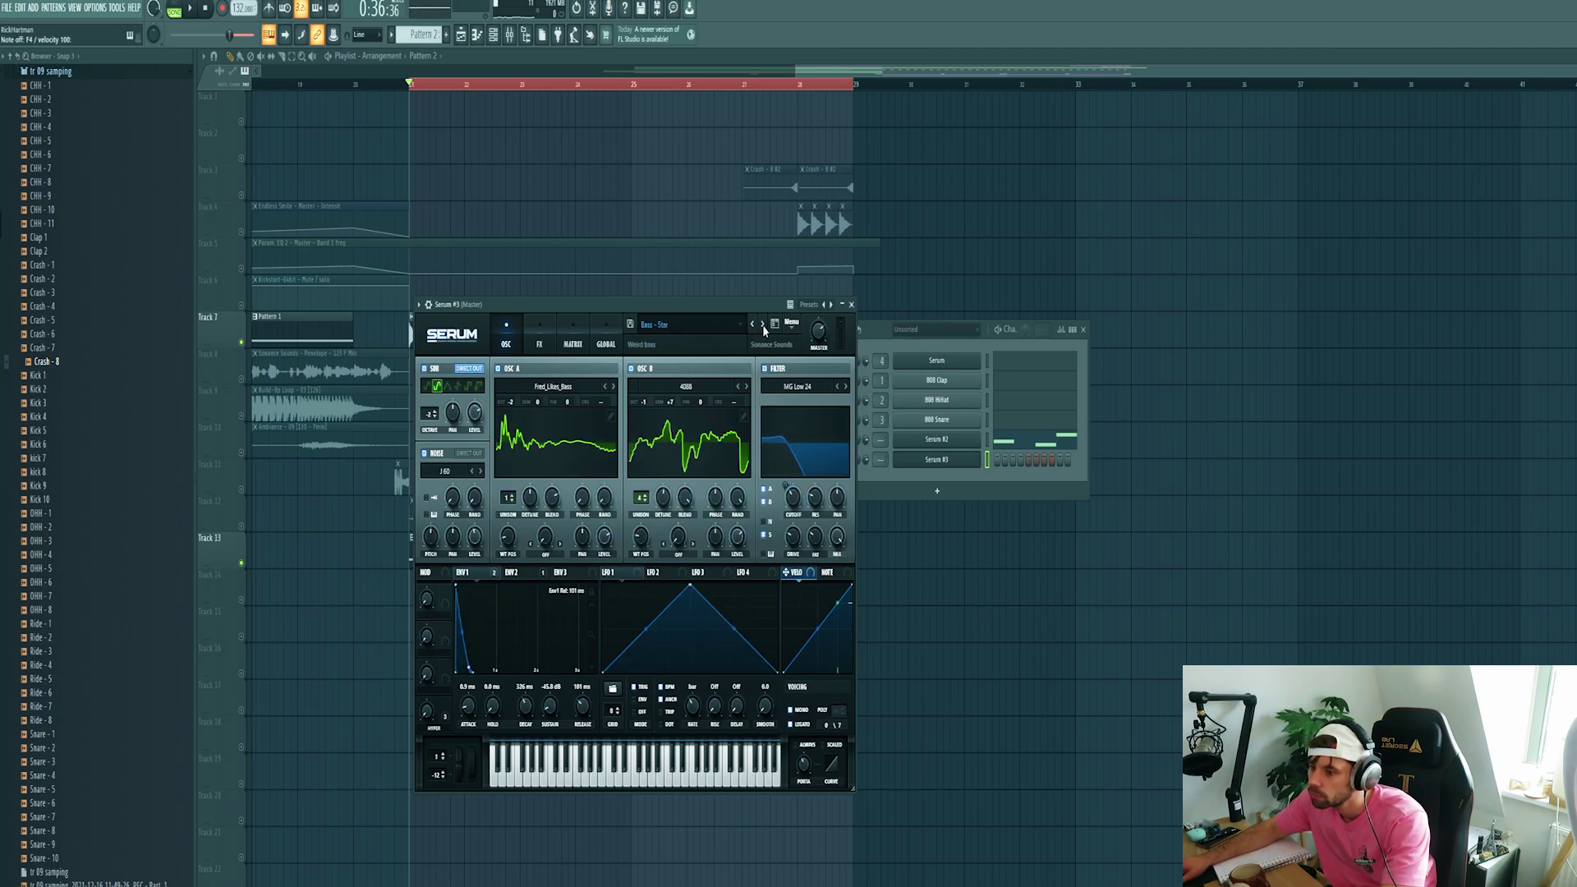
key(c)
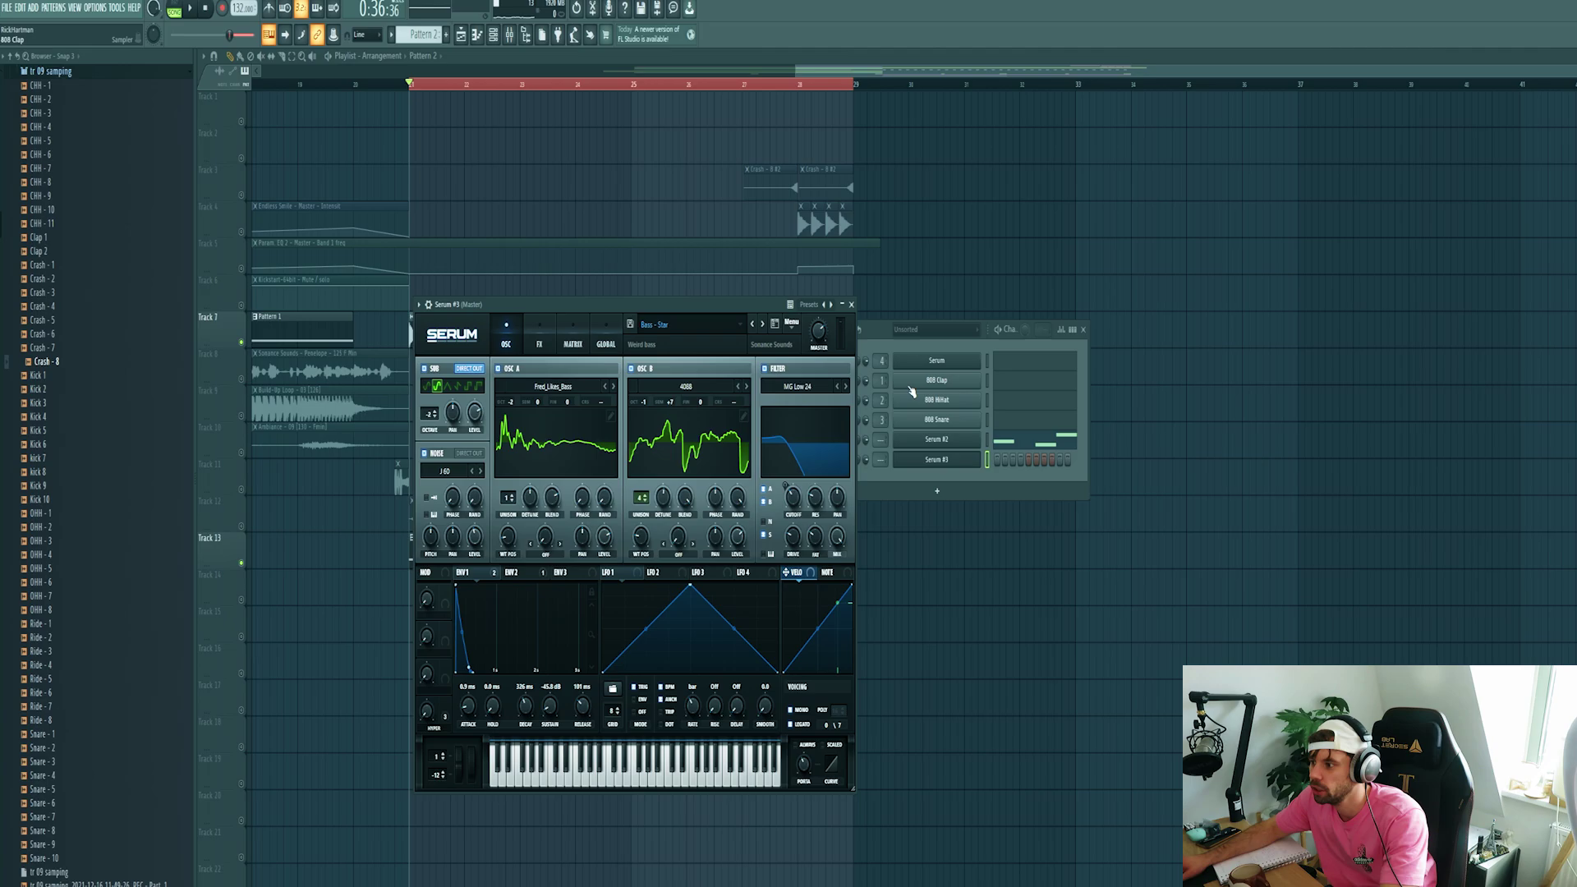
In Serum #3's piano roll, enter three half-beat D#4 notes: one just before beat 3 of bar 1 and two around the start of bar 2
right_click(978, 470)
click(1007, 461)
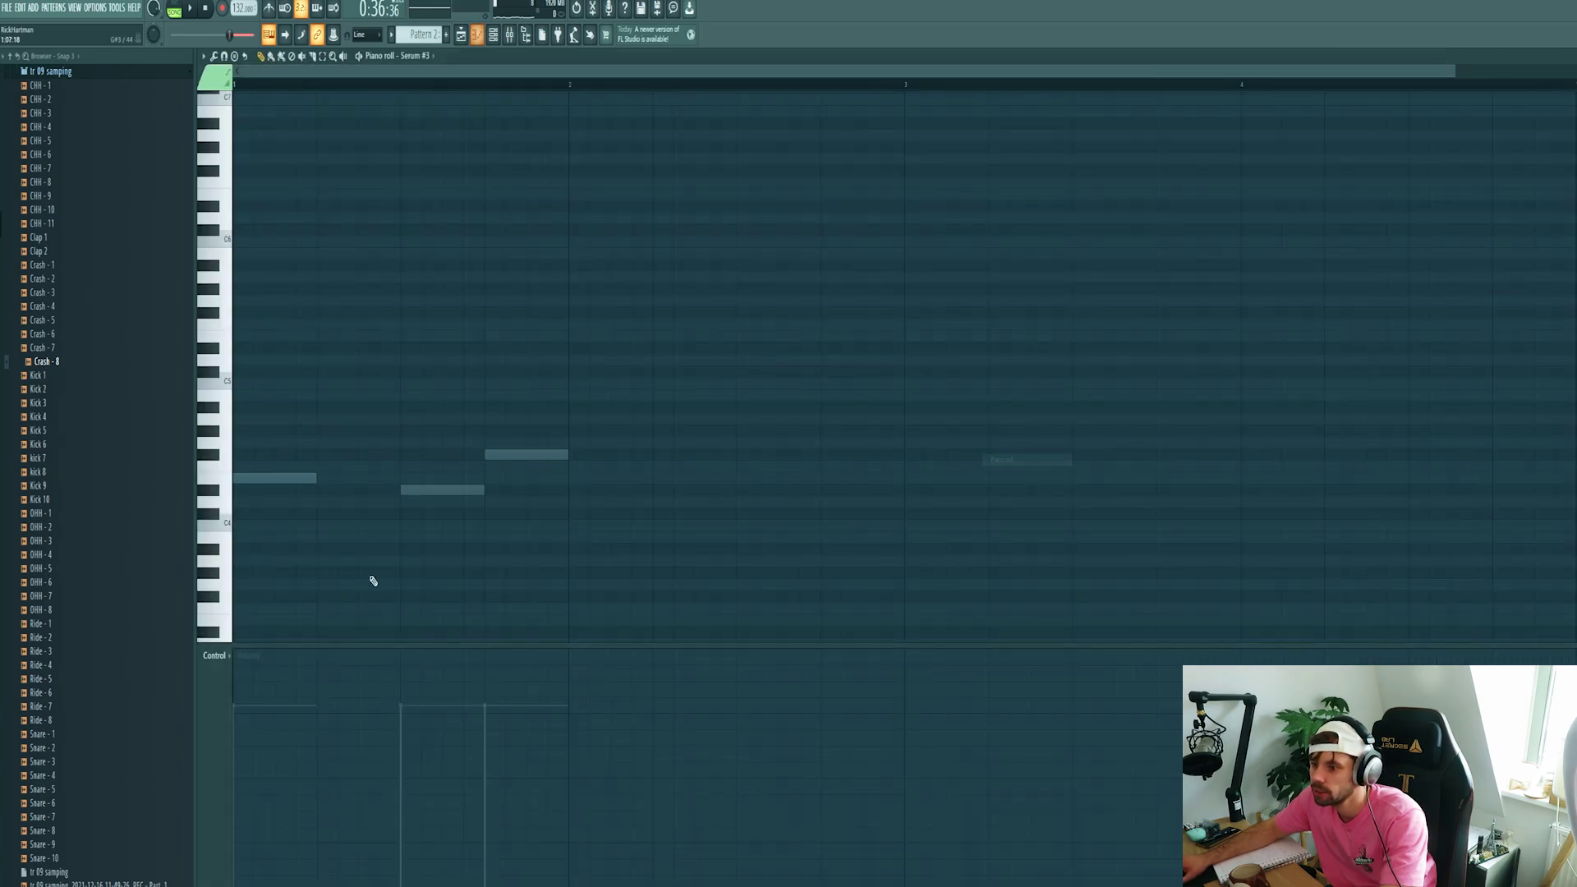
click(406, 490)
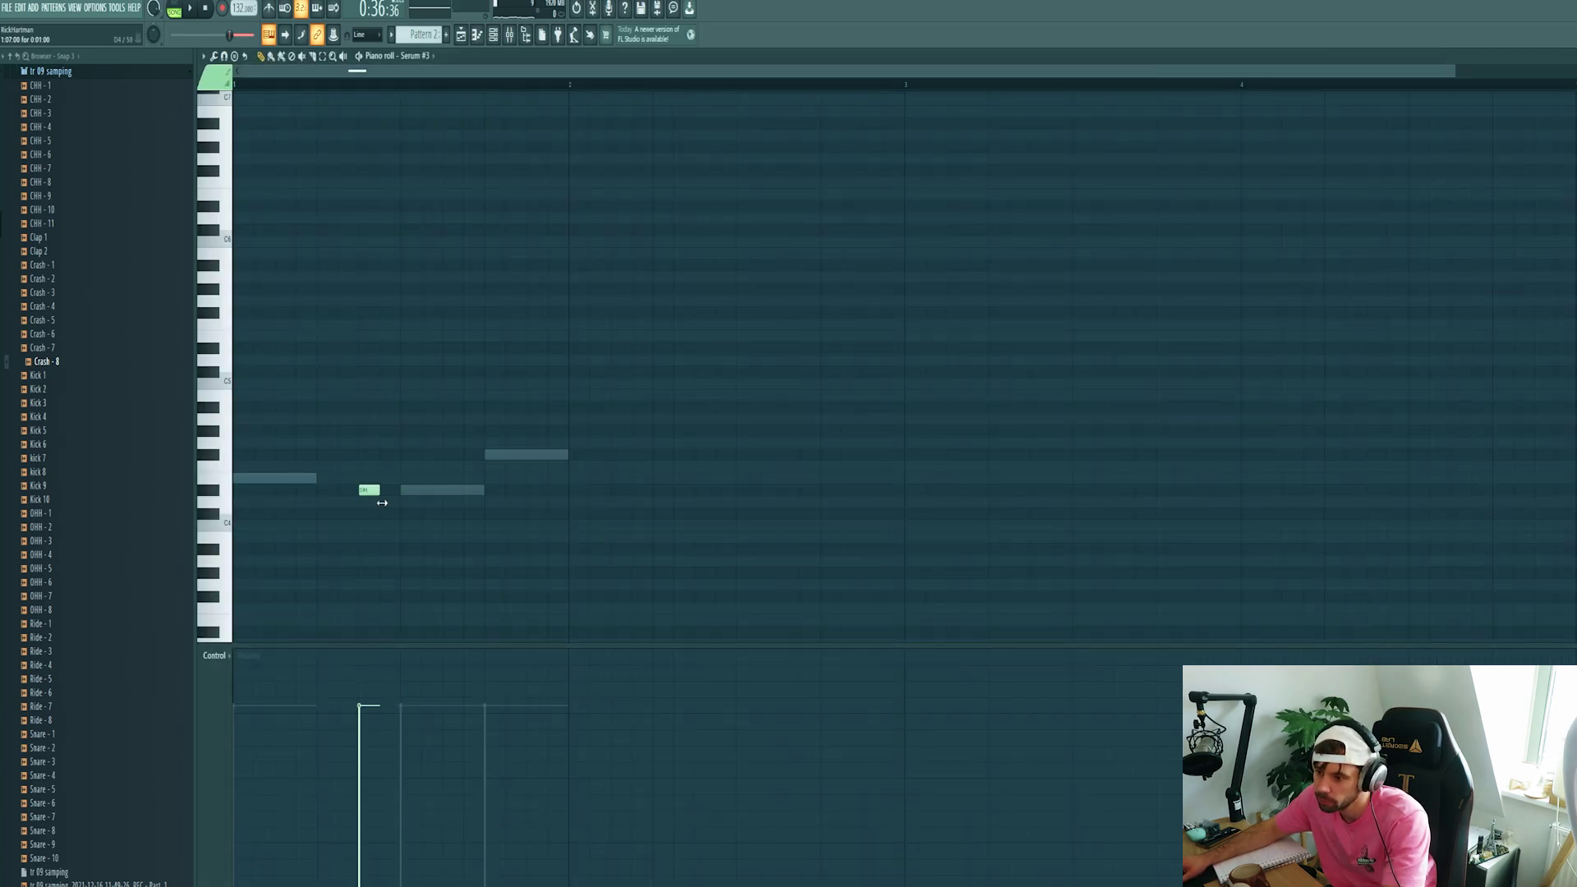
drag(381, 501, 401, 501)
click(555, 493)
click(609, 493)
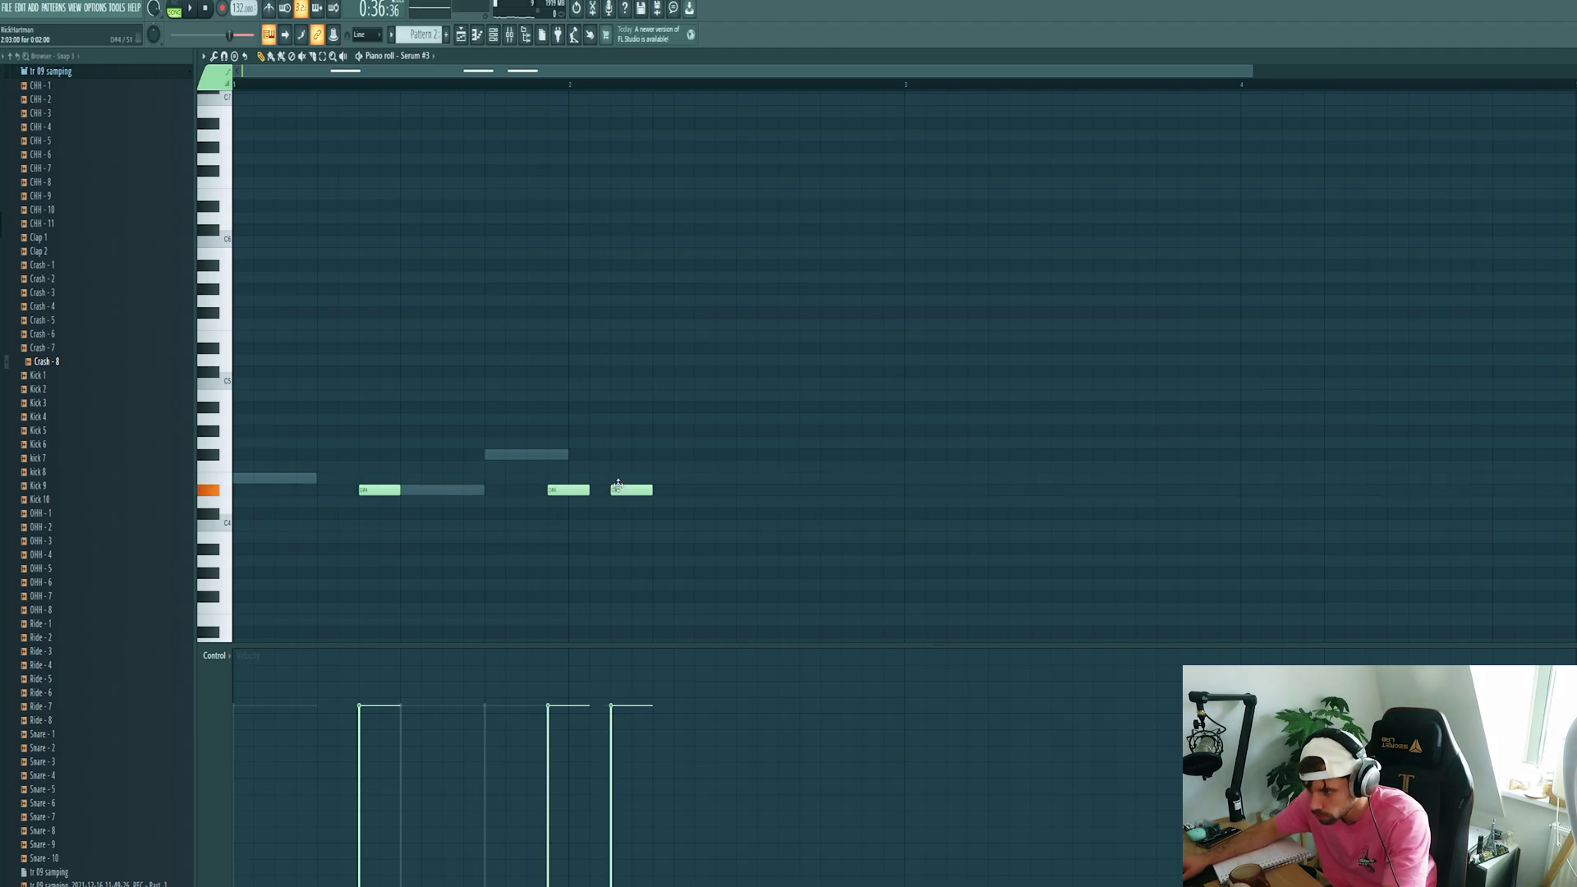
Move the last D#4 note directly behind the second one, raise all three notes' velocities and play the pattern back
drag(612, 491, 595, 491)
key(space)
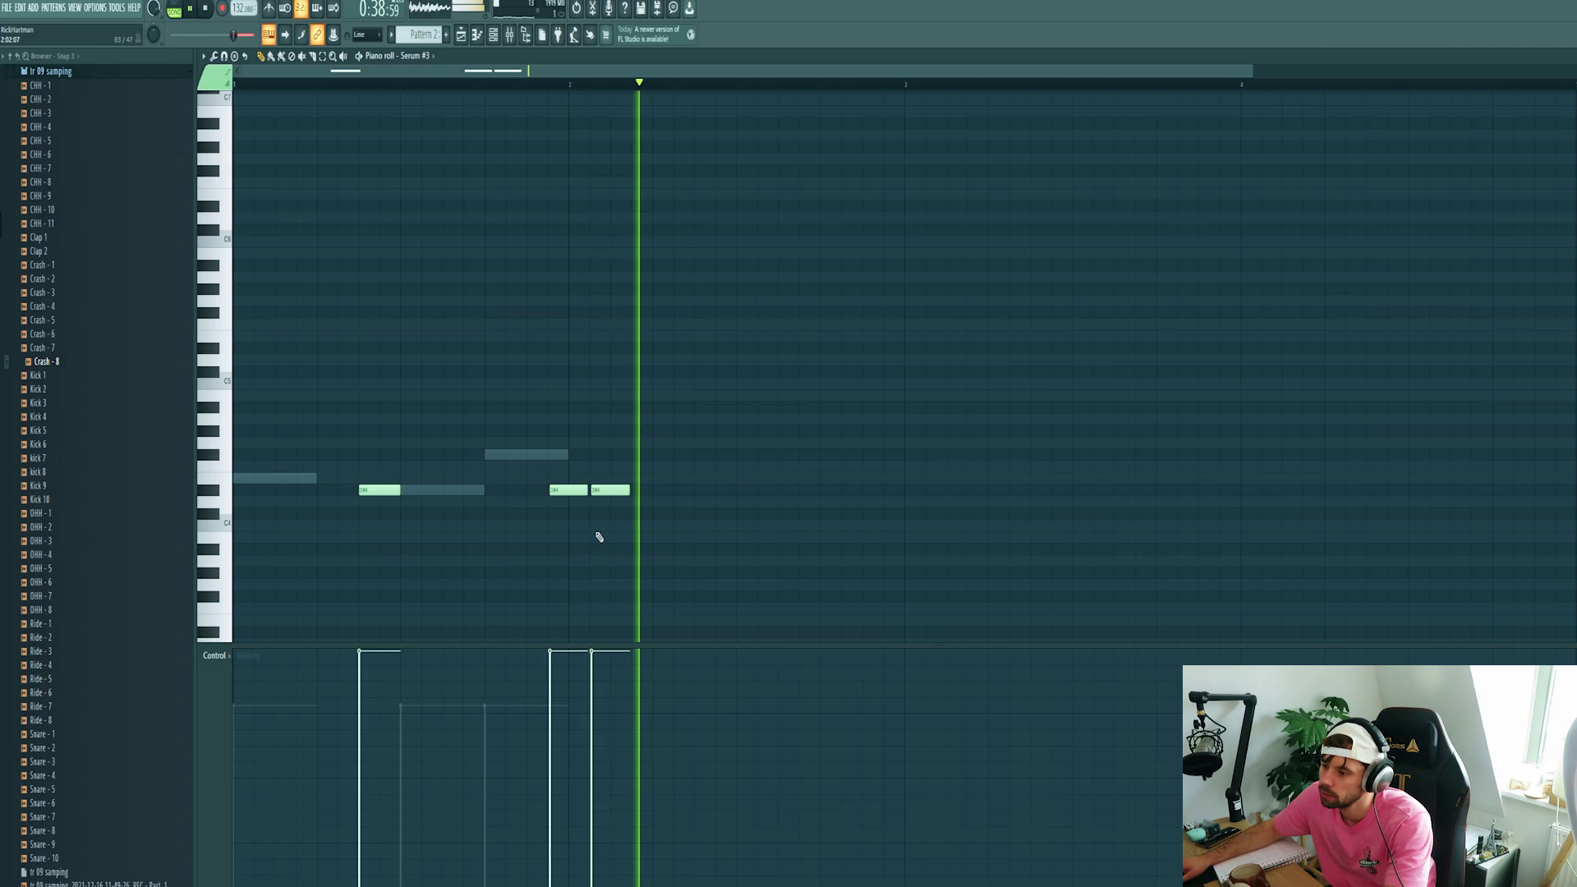
key(space)
key(space)
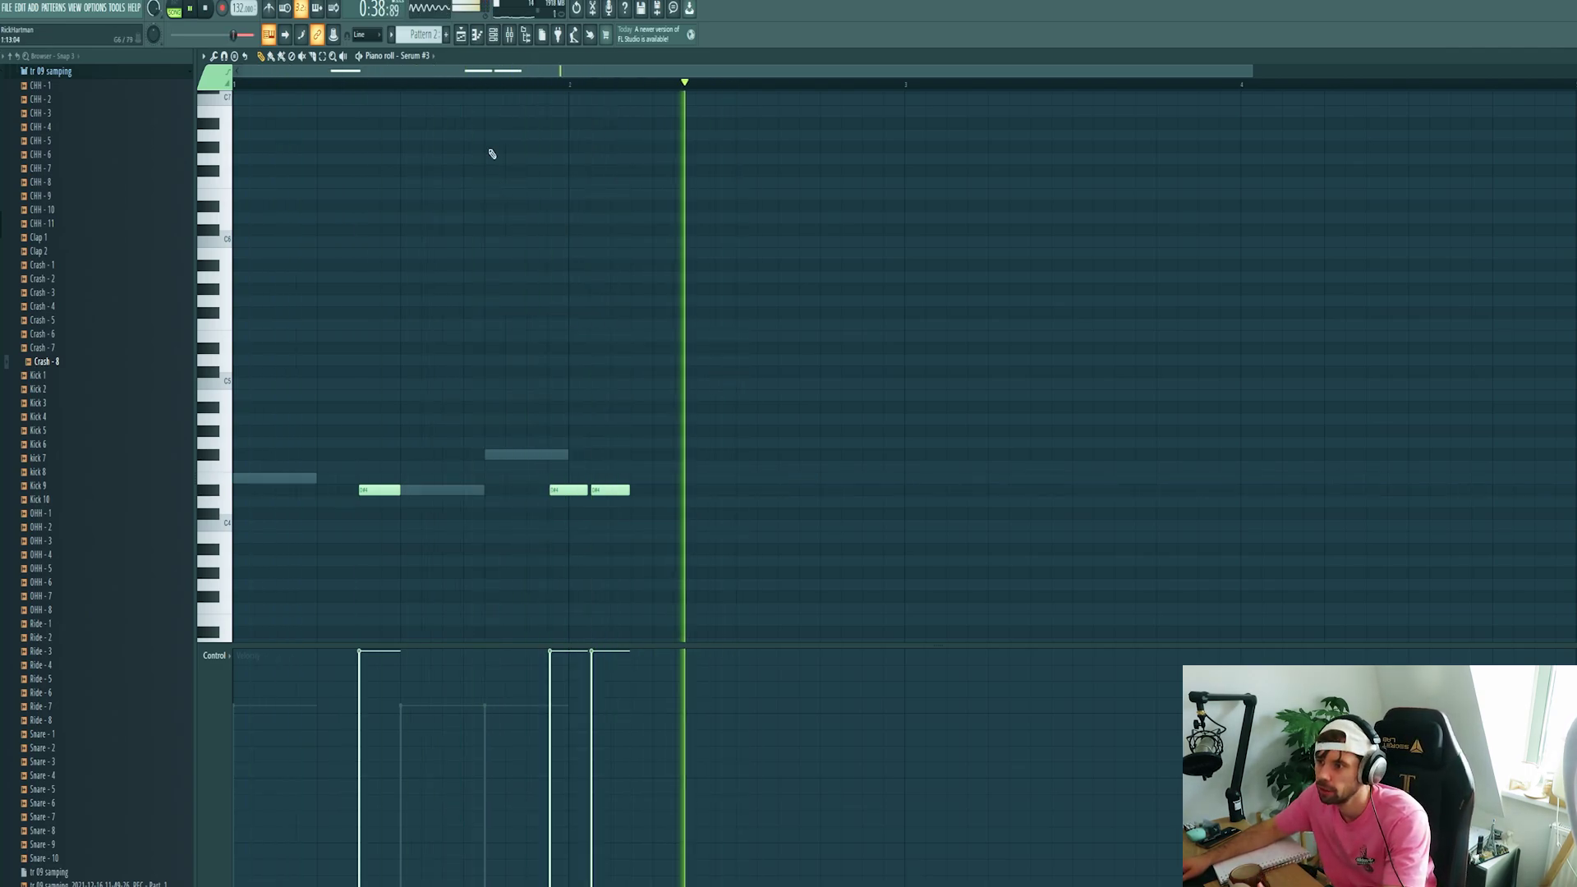
key(space)
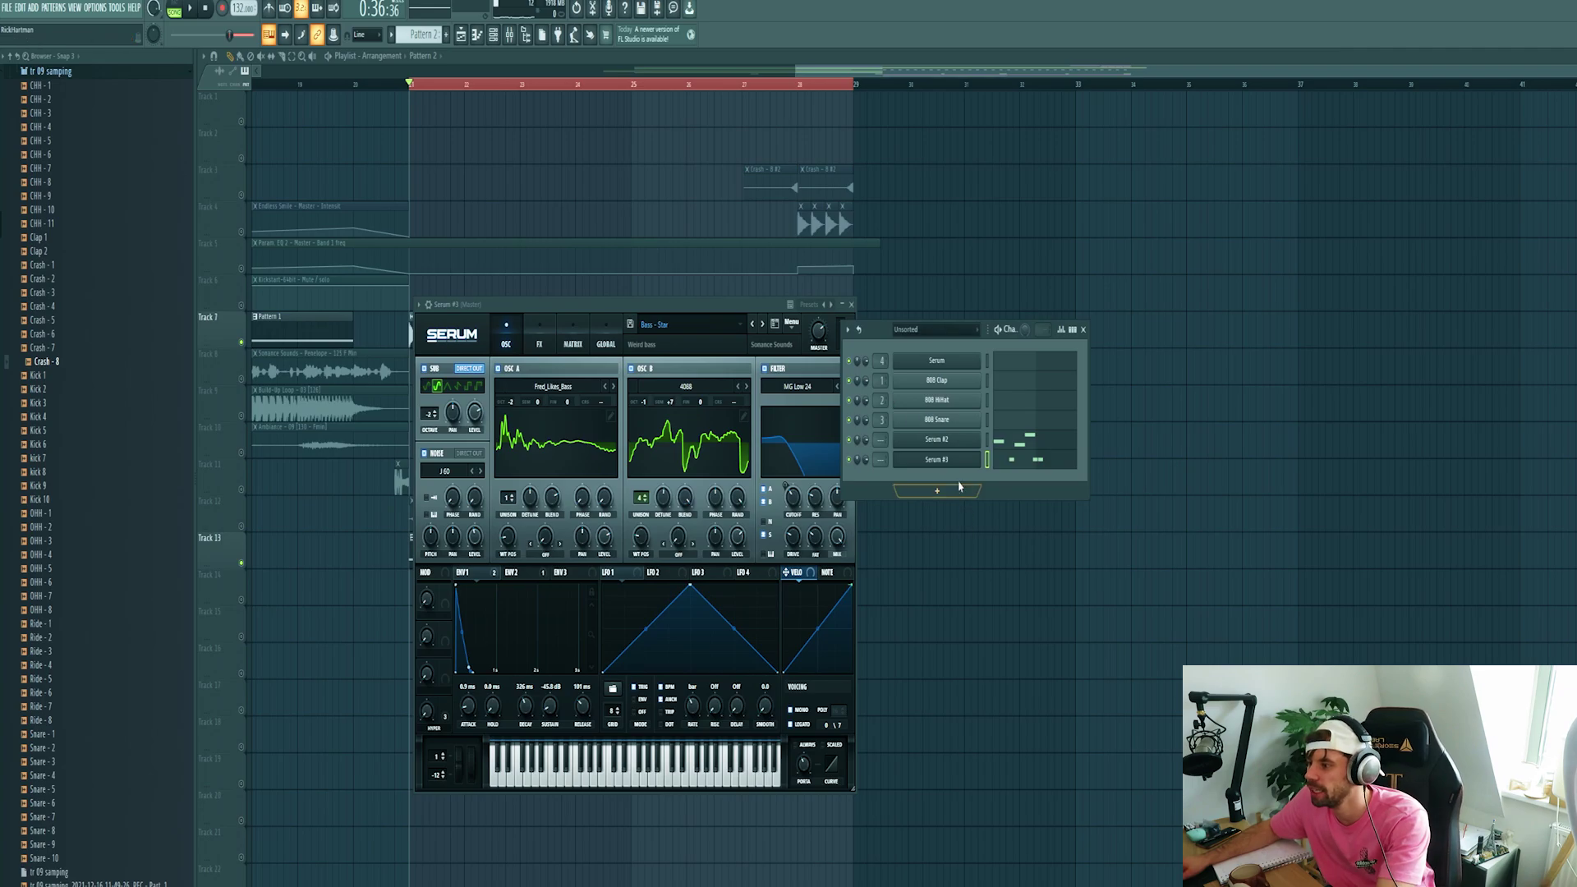
Add CamelCrusher to mixer insert 12 with the British Clean patch and audition it with the kicks
key(F9)
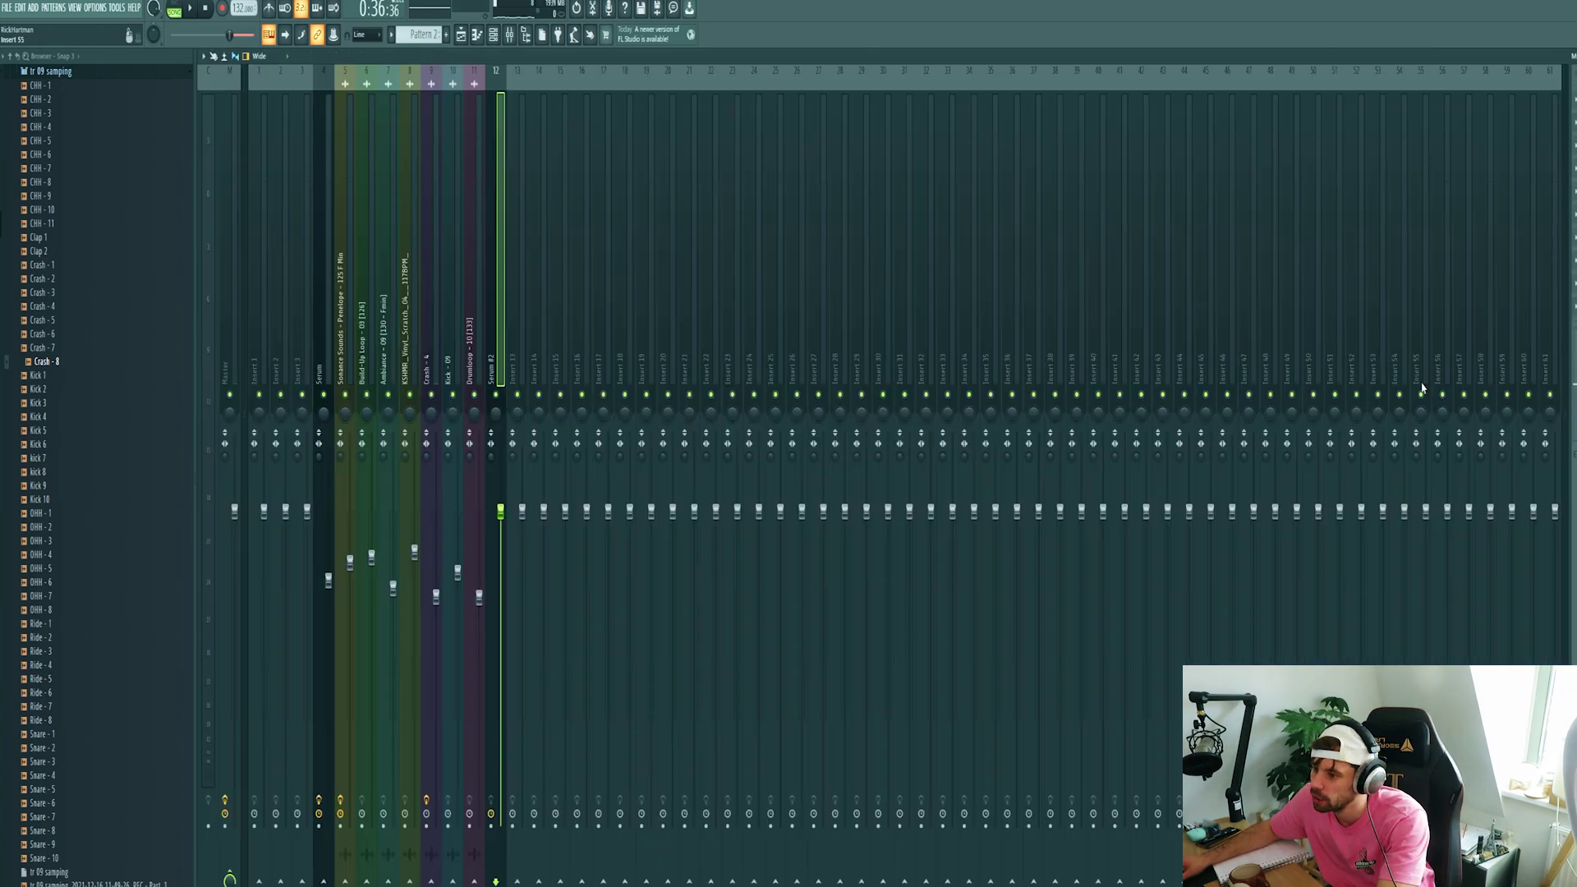
click(1575, 99)
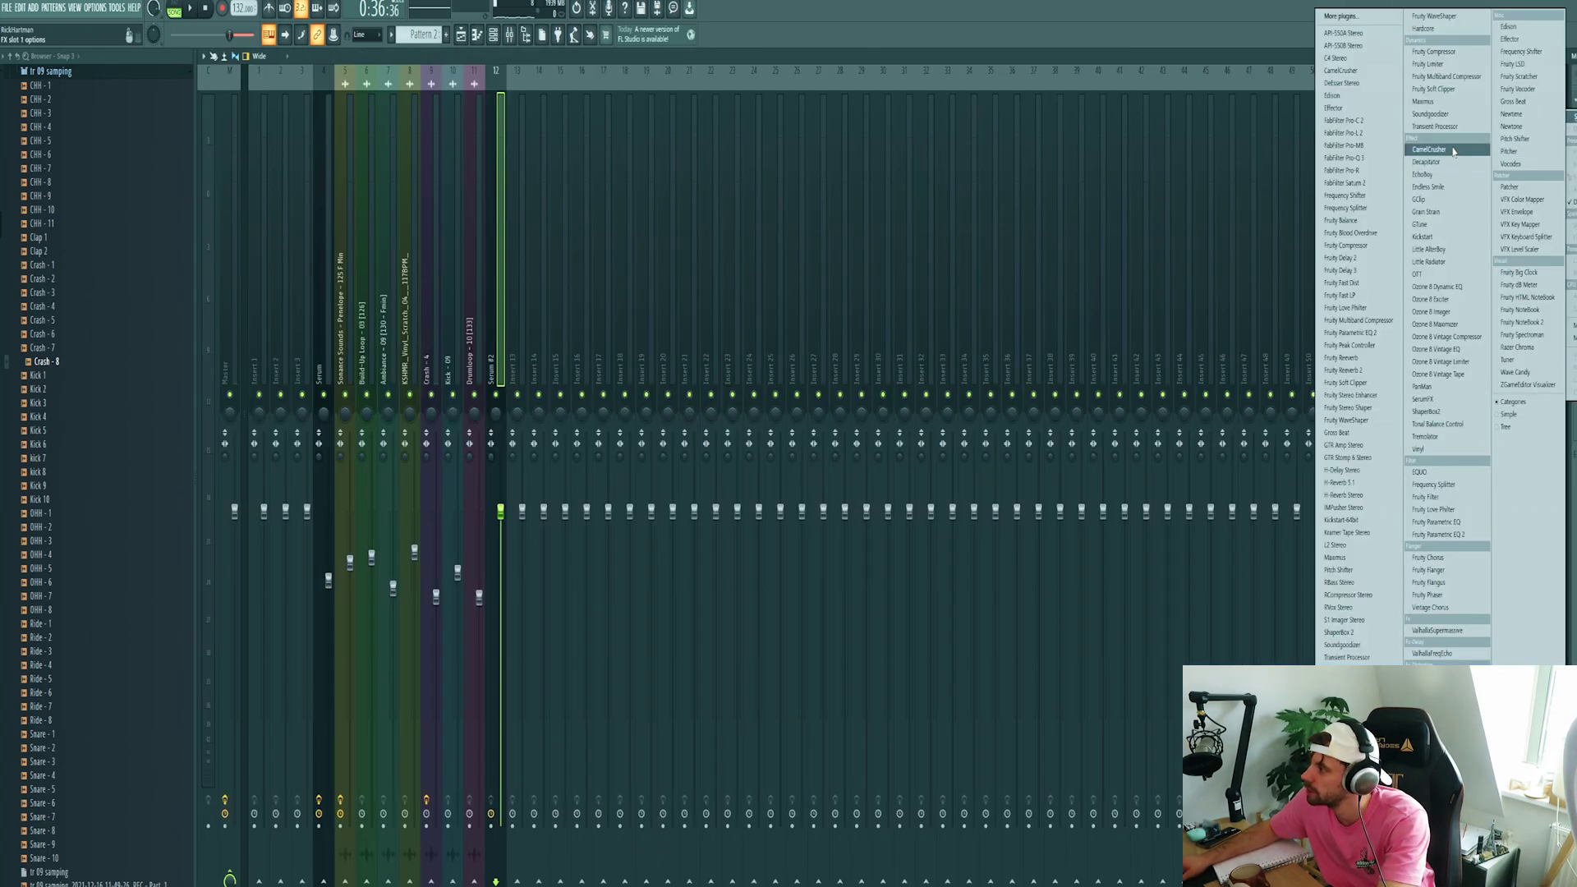
click(1450, 150)
key(z)
click(329, 244)
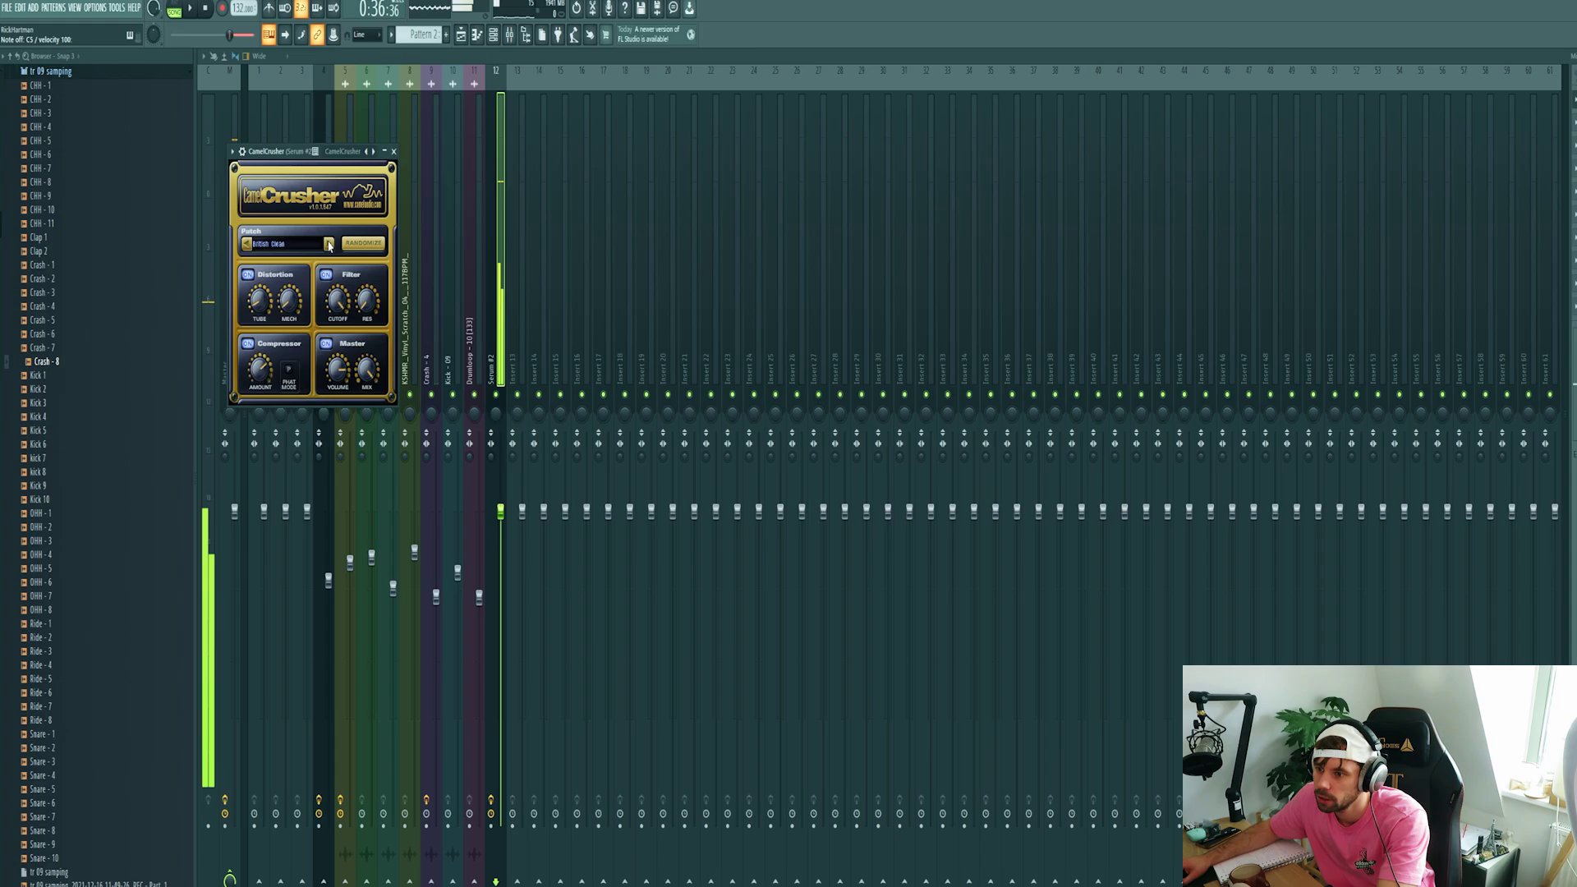
key(space)
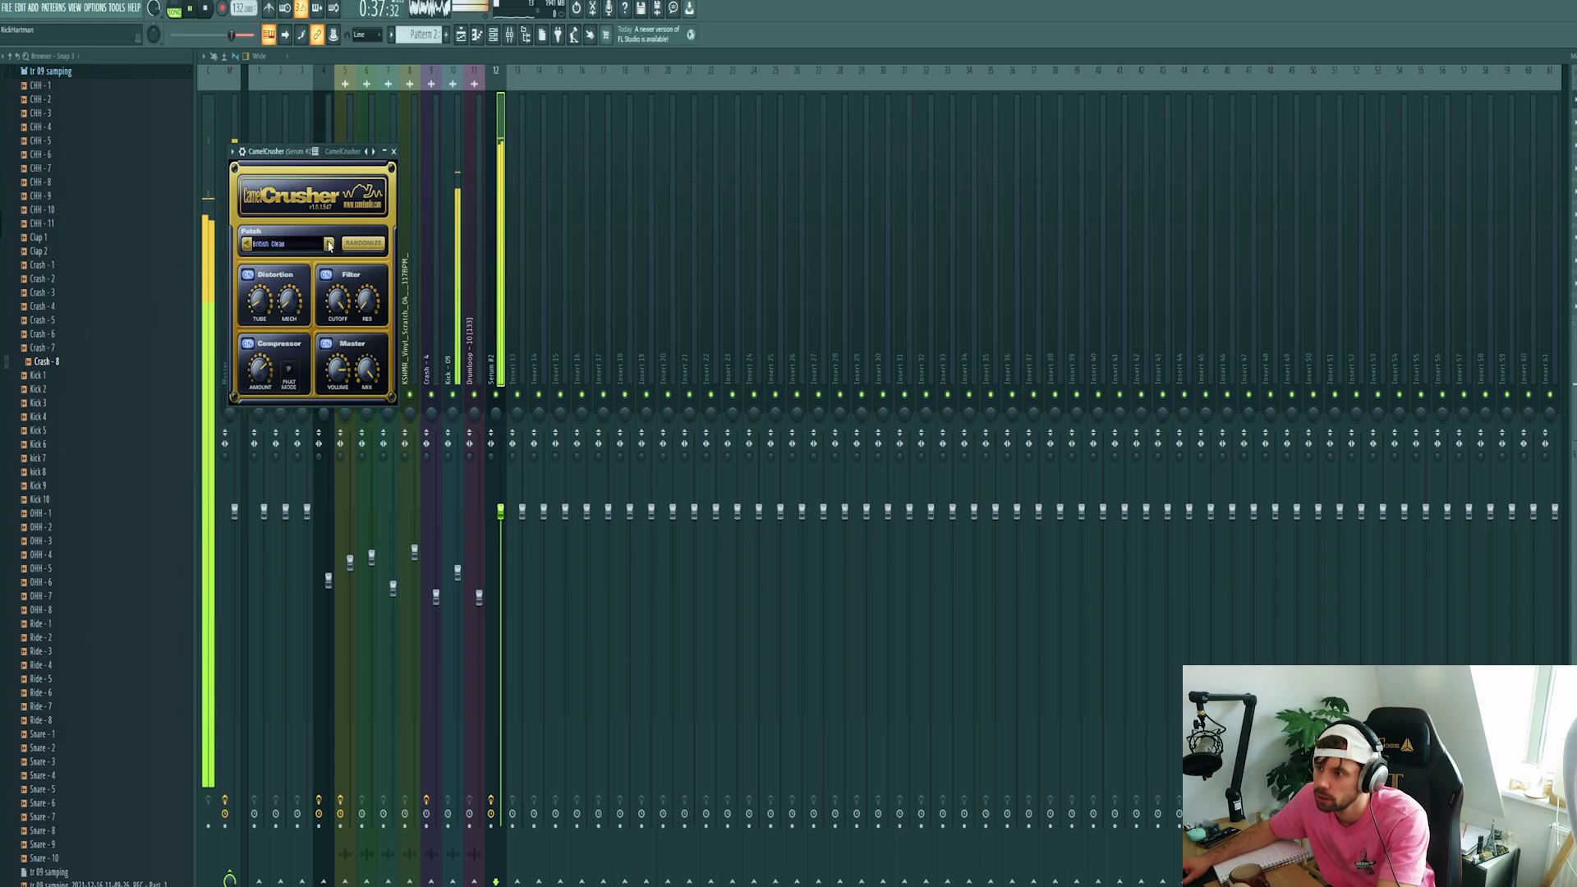
Add FabFilter Pro-C 2 to insert 12, adjust its threshold and attack, and play the result
click(1571, 119)
click(1359, 121)
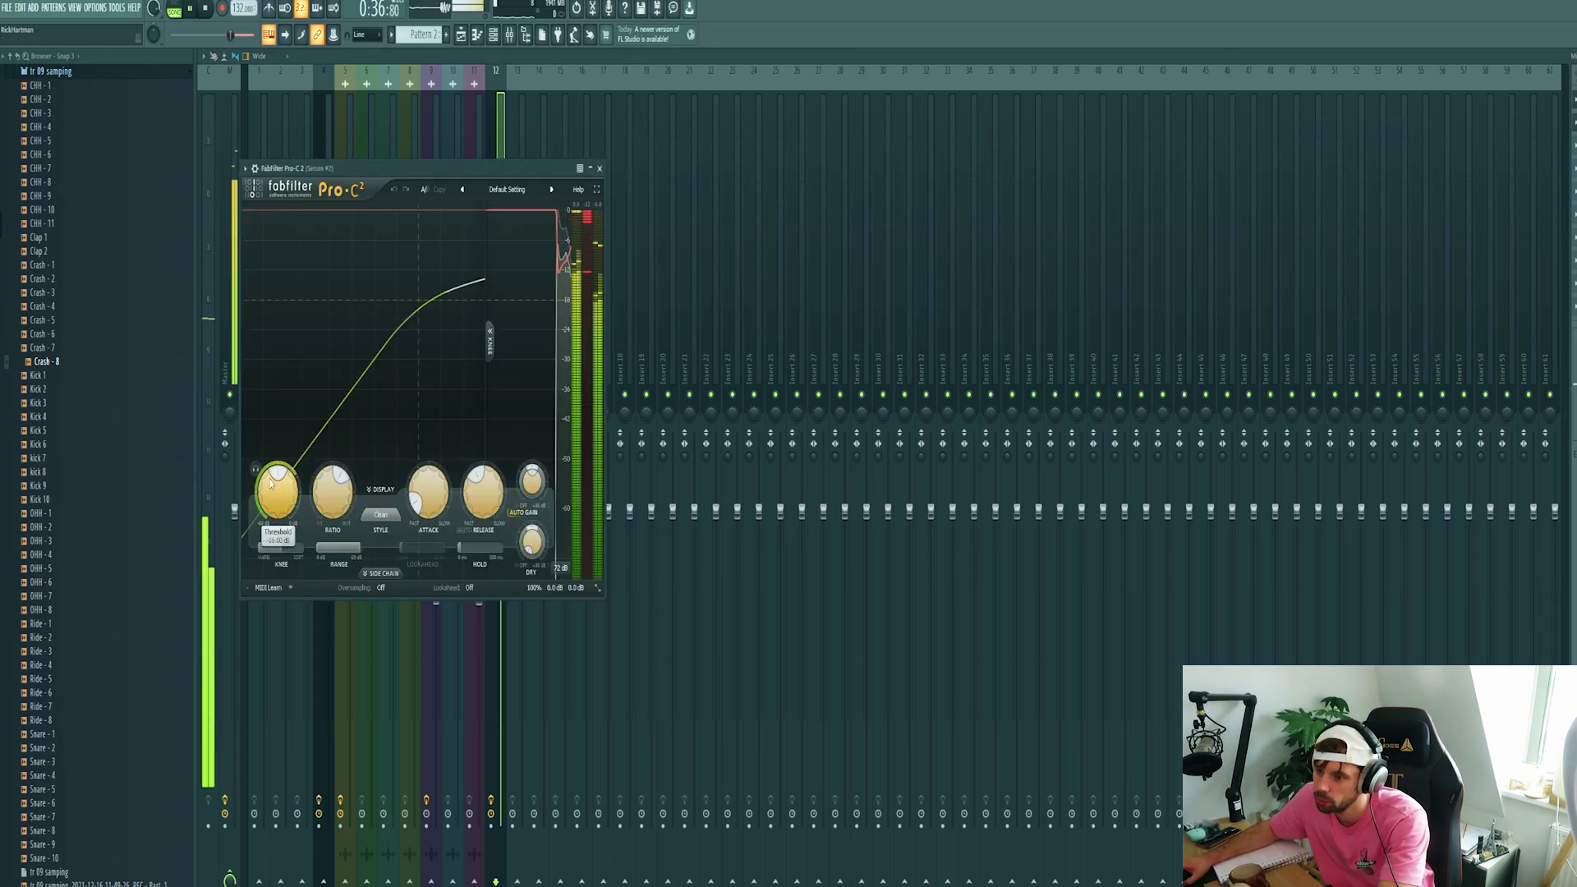
drag(271, 483, 271, 460)
drag(424, 526, 424, 508)
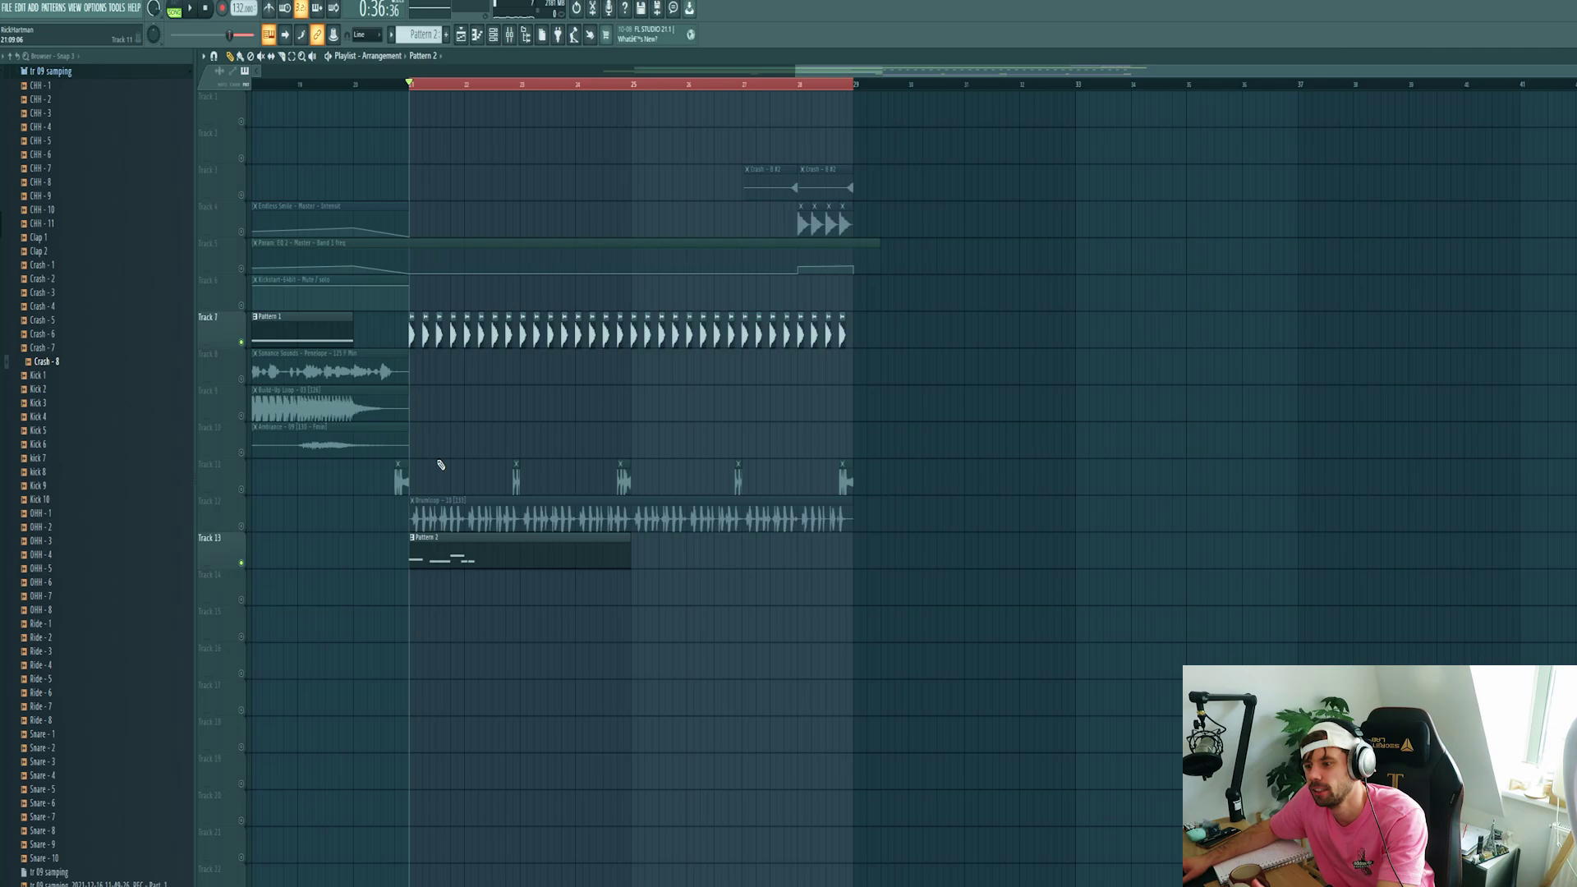
key(space)
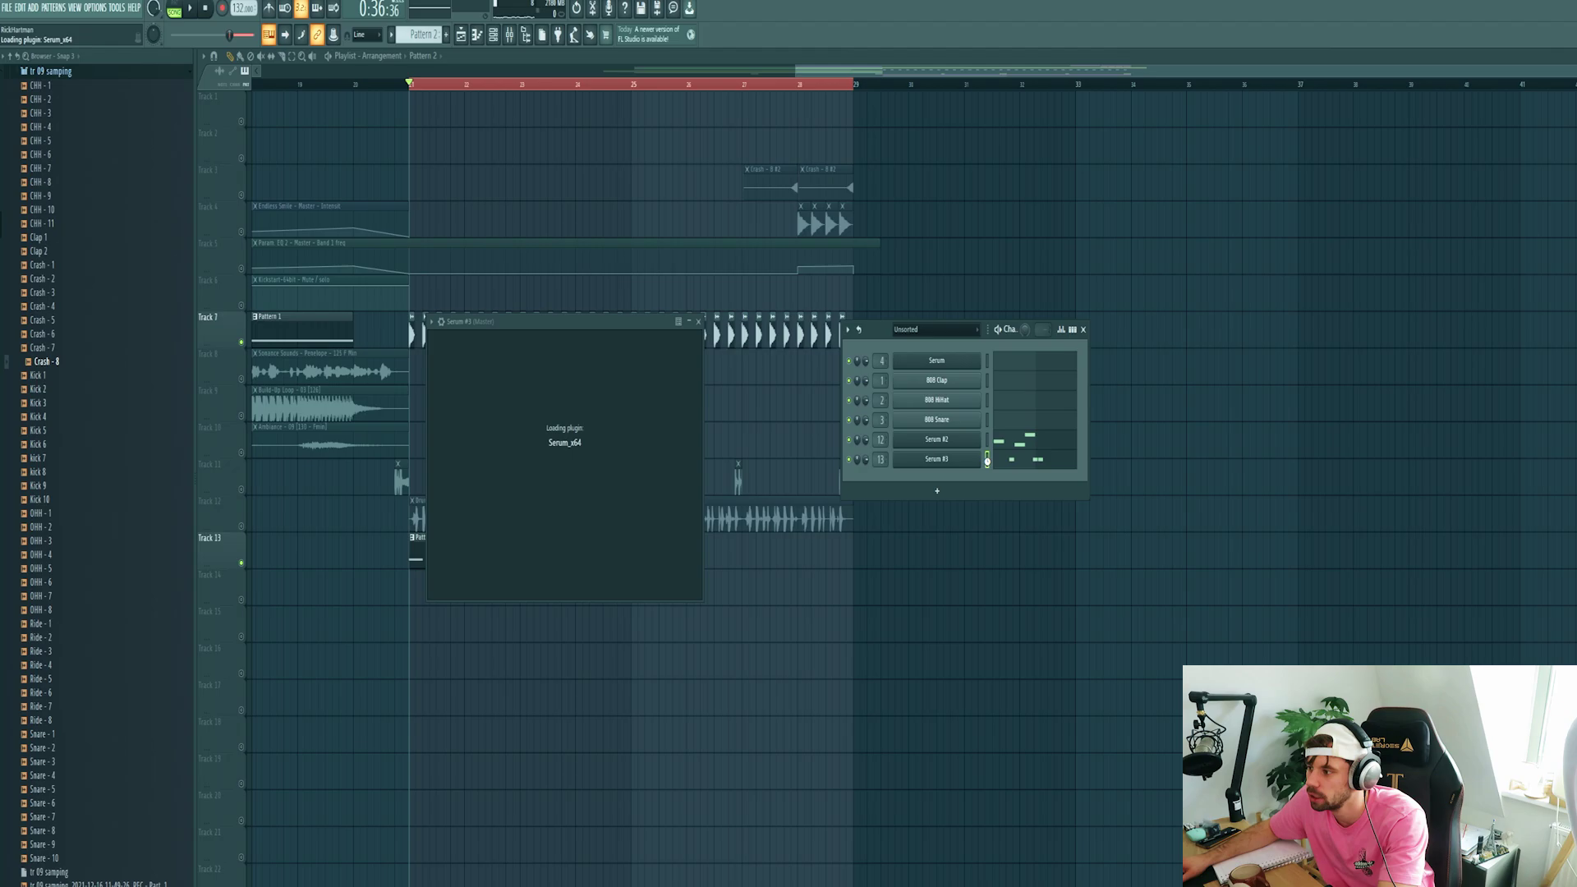
Load the Lead - Elbow preset in the new Serum #4 channel
click(741, 339)
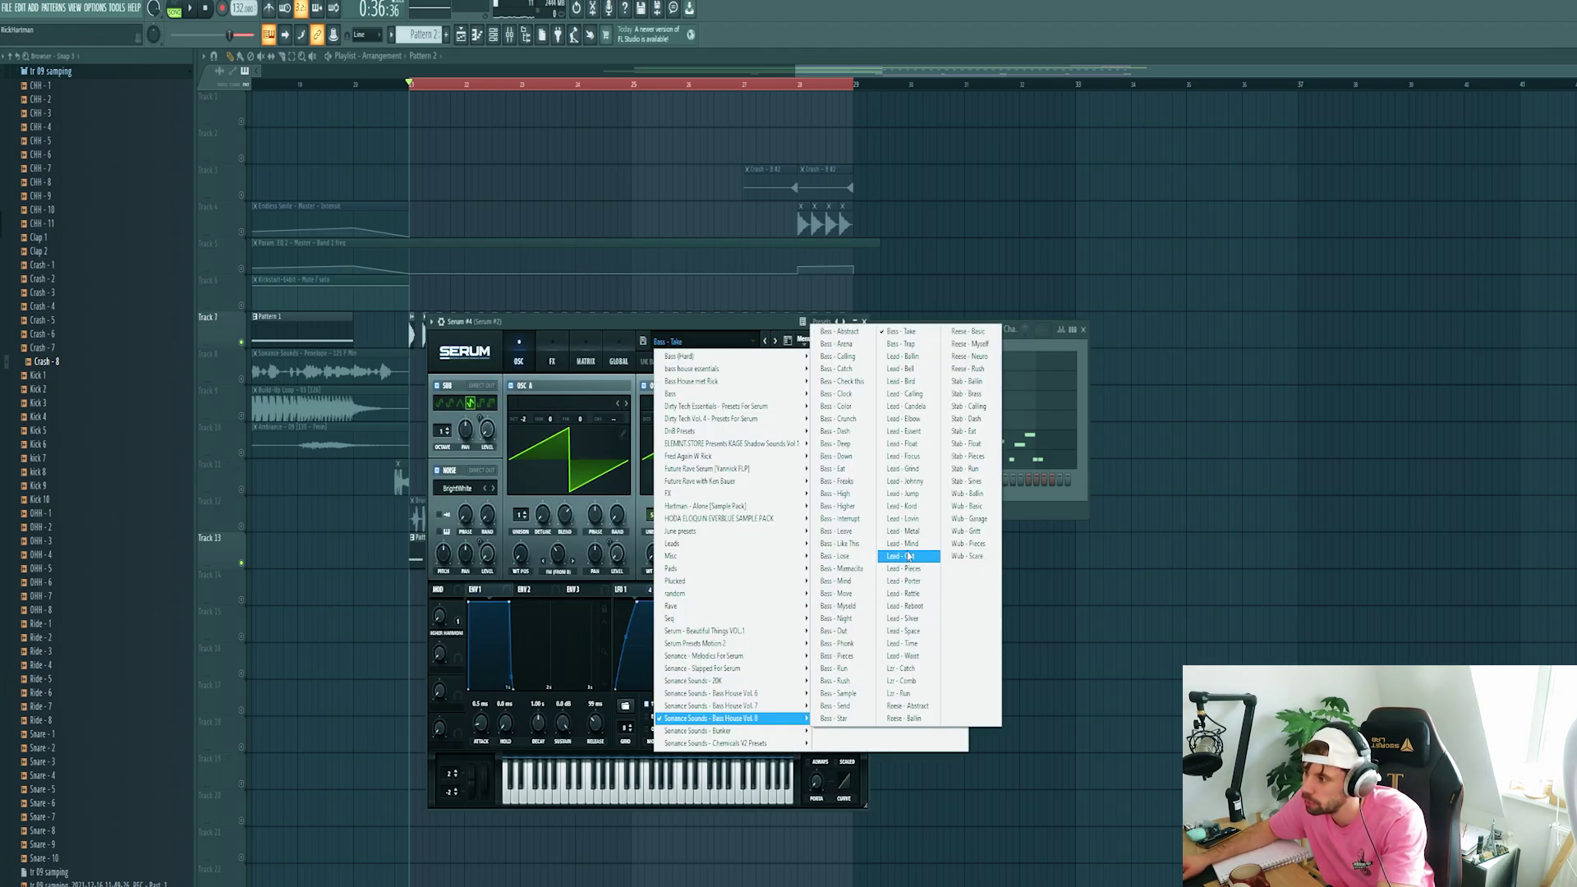
click(907, 407)
click(775, 342)
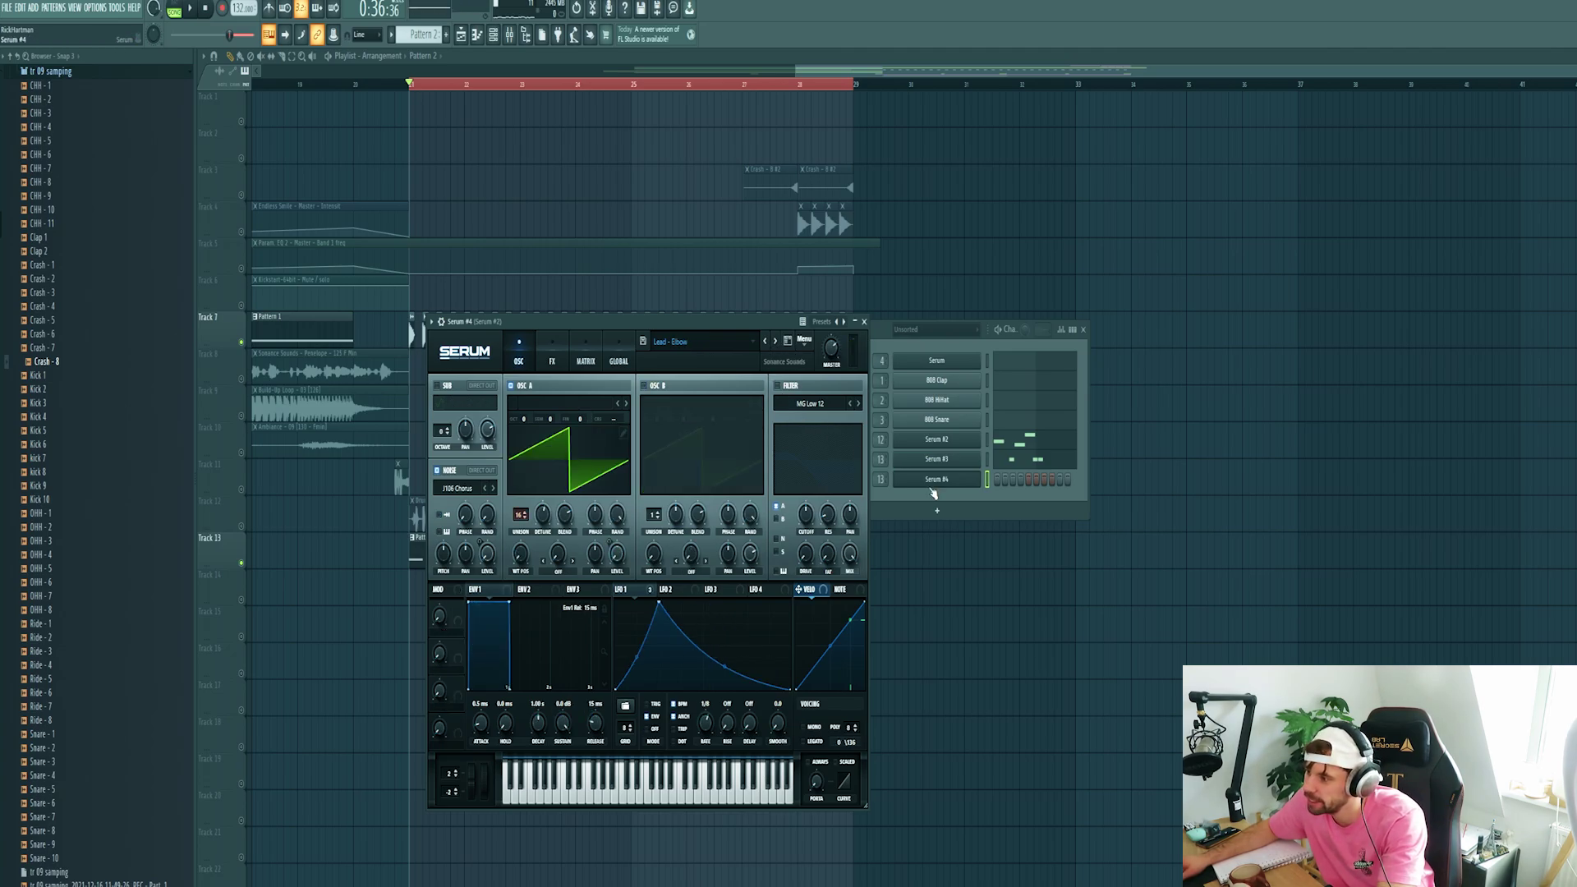
Enter Serum #4 notes in bar 2: two half-beat E4s from beat 2, one-beat D#4s on beats 3 and 4, then play them
right_click(934, 483)
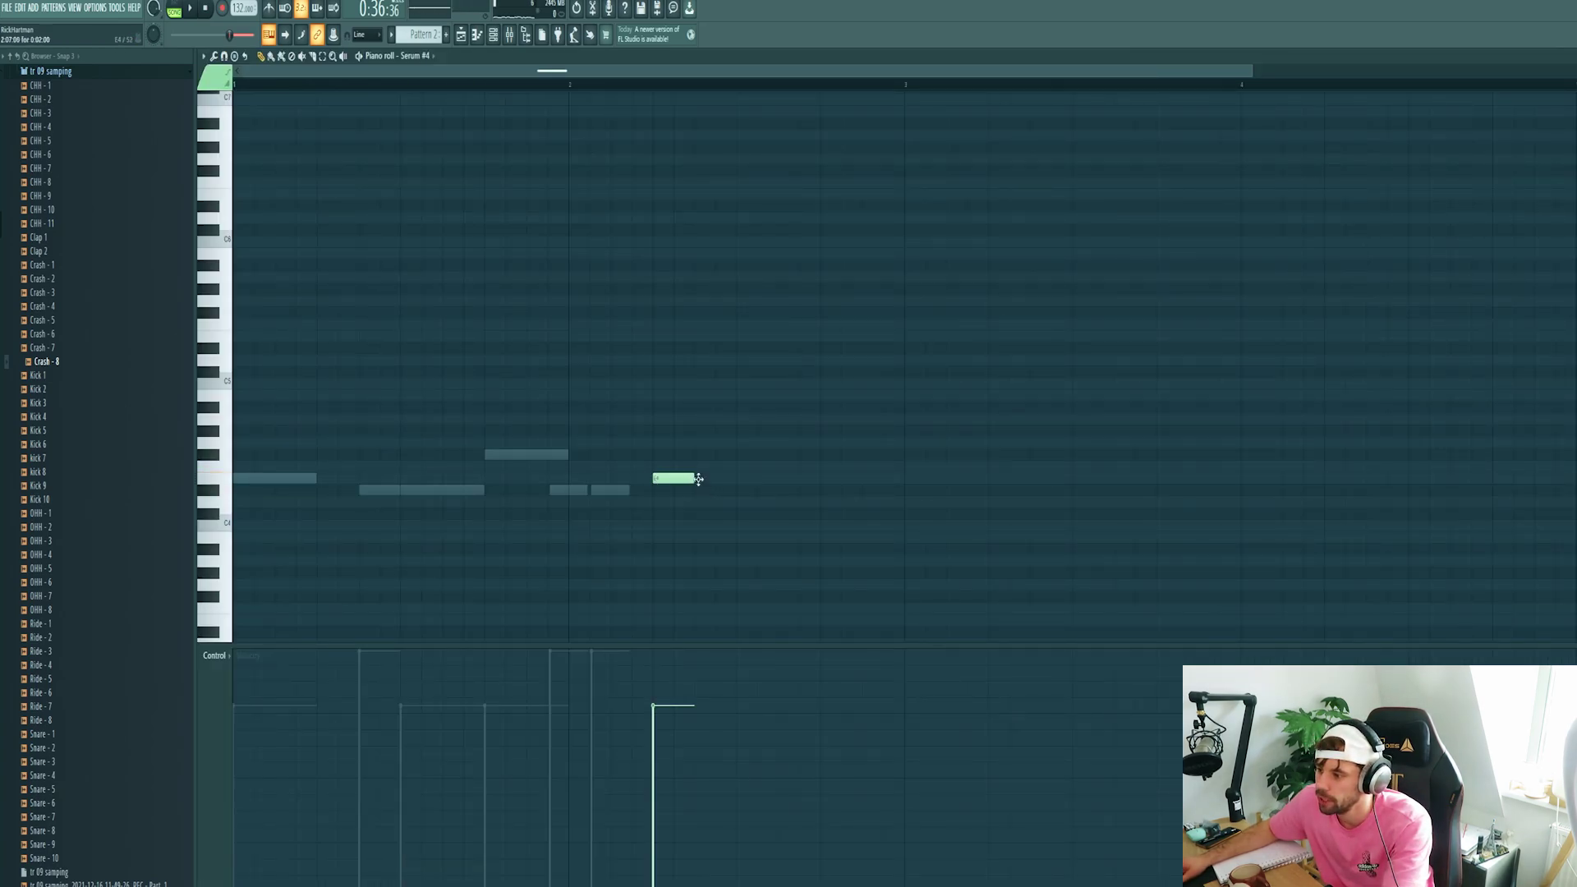
click(708, 478)
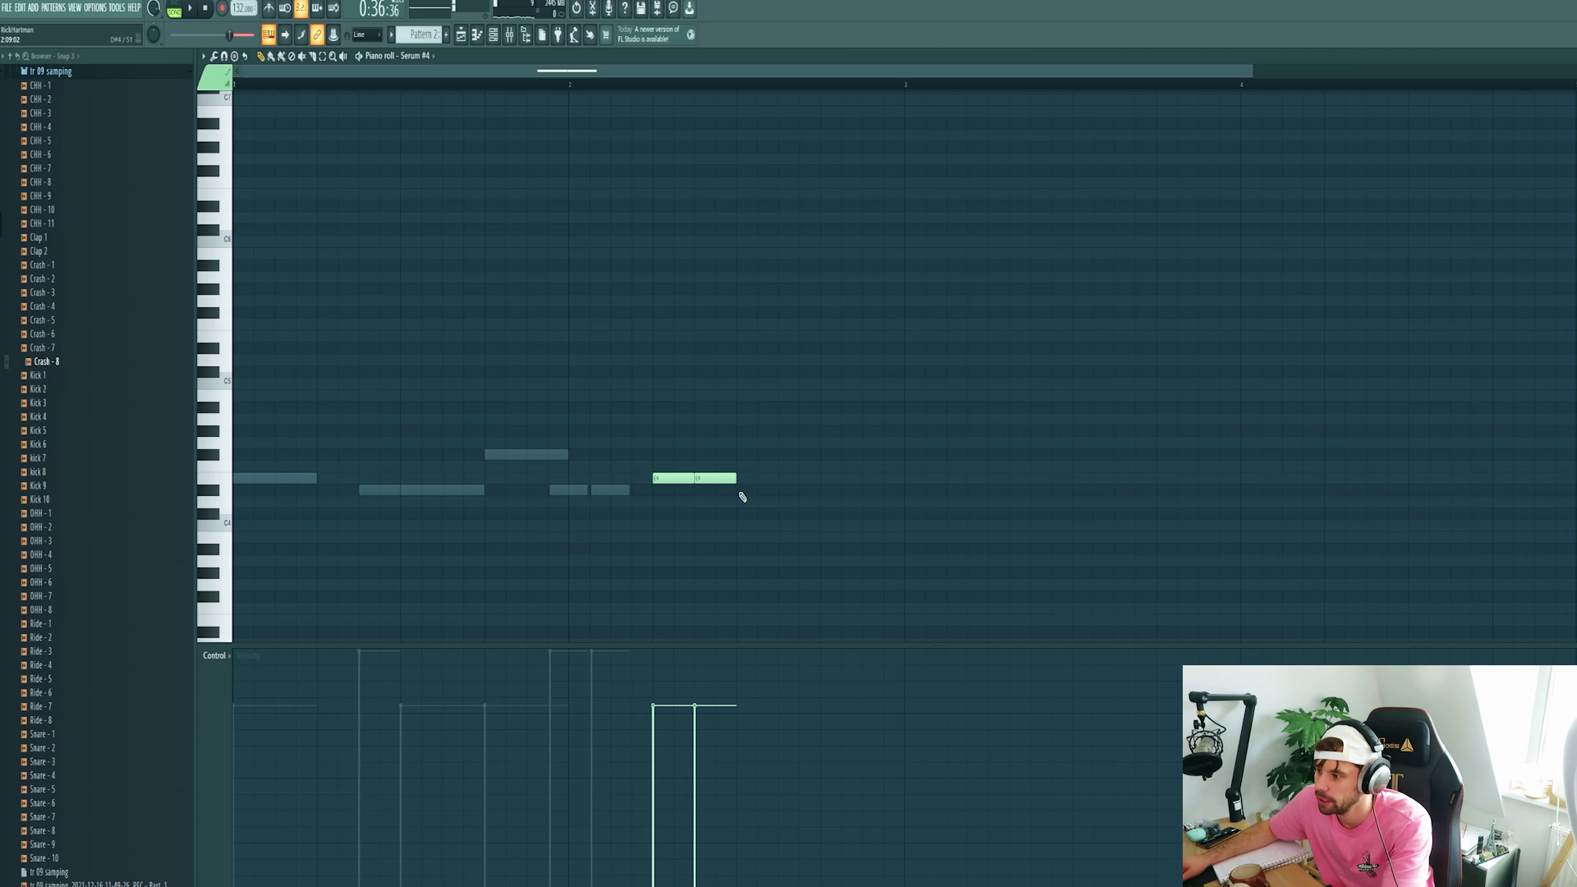
click(744, 491)
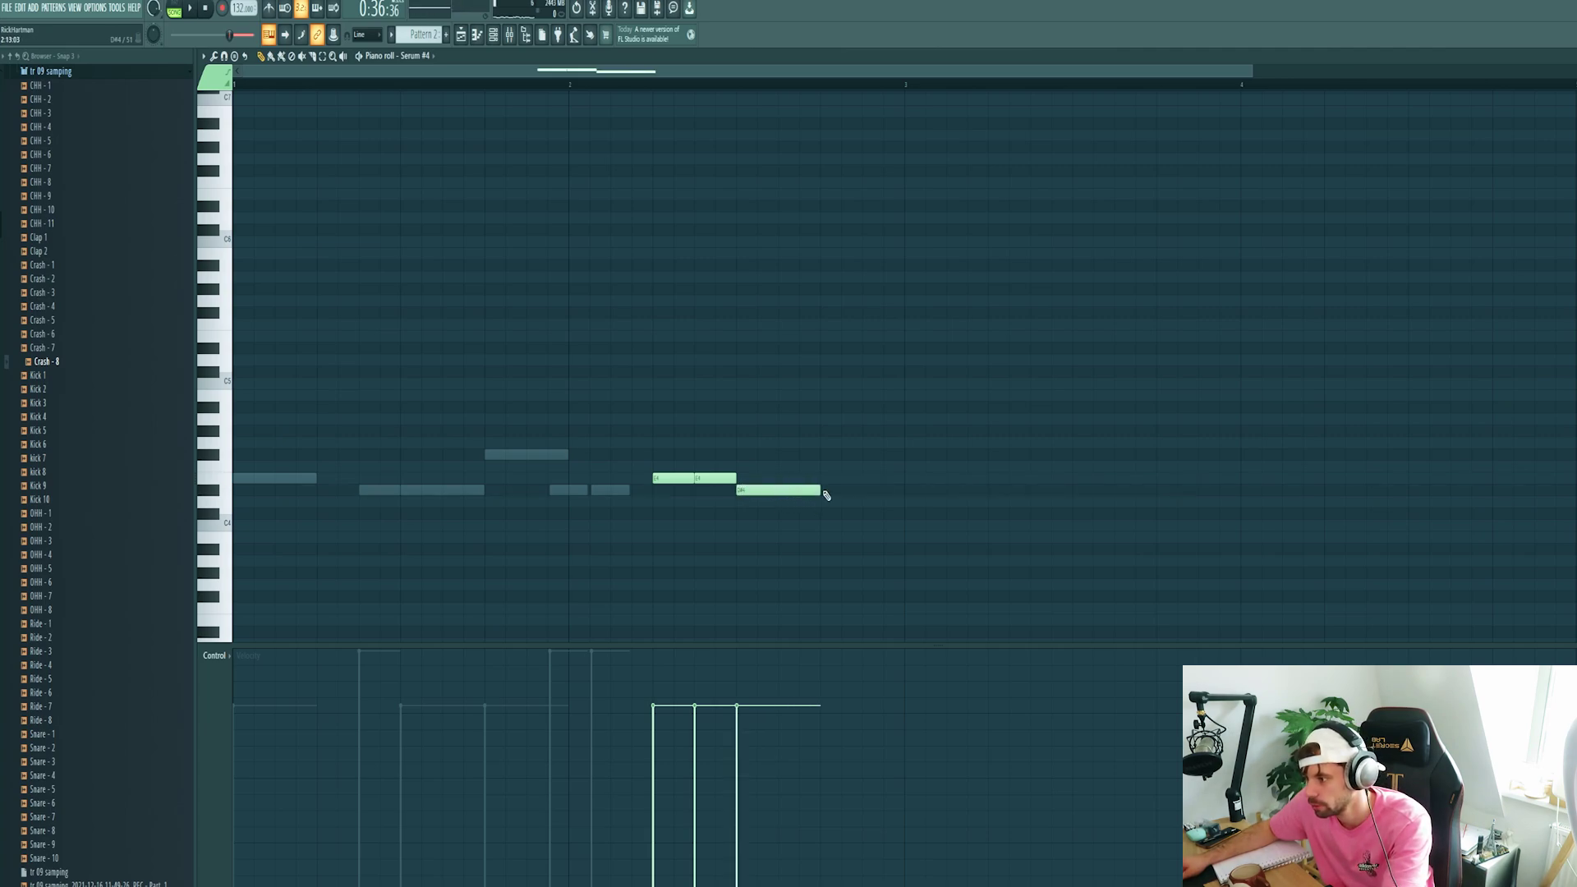
click(825, 492)
key(space)
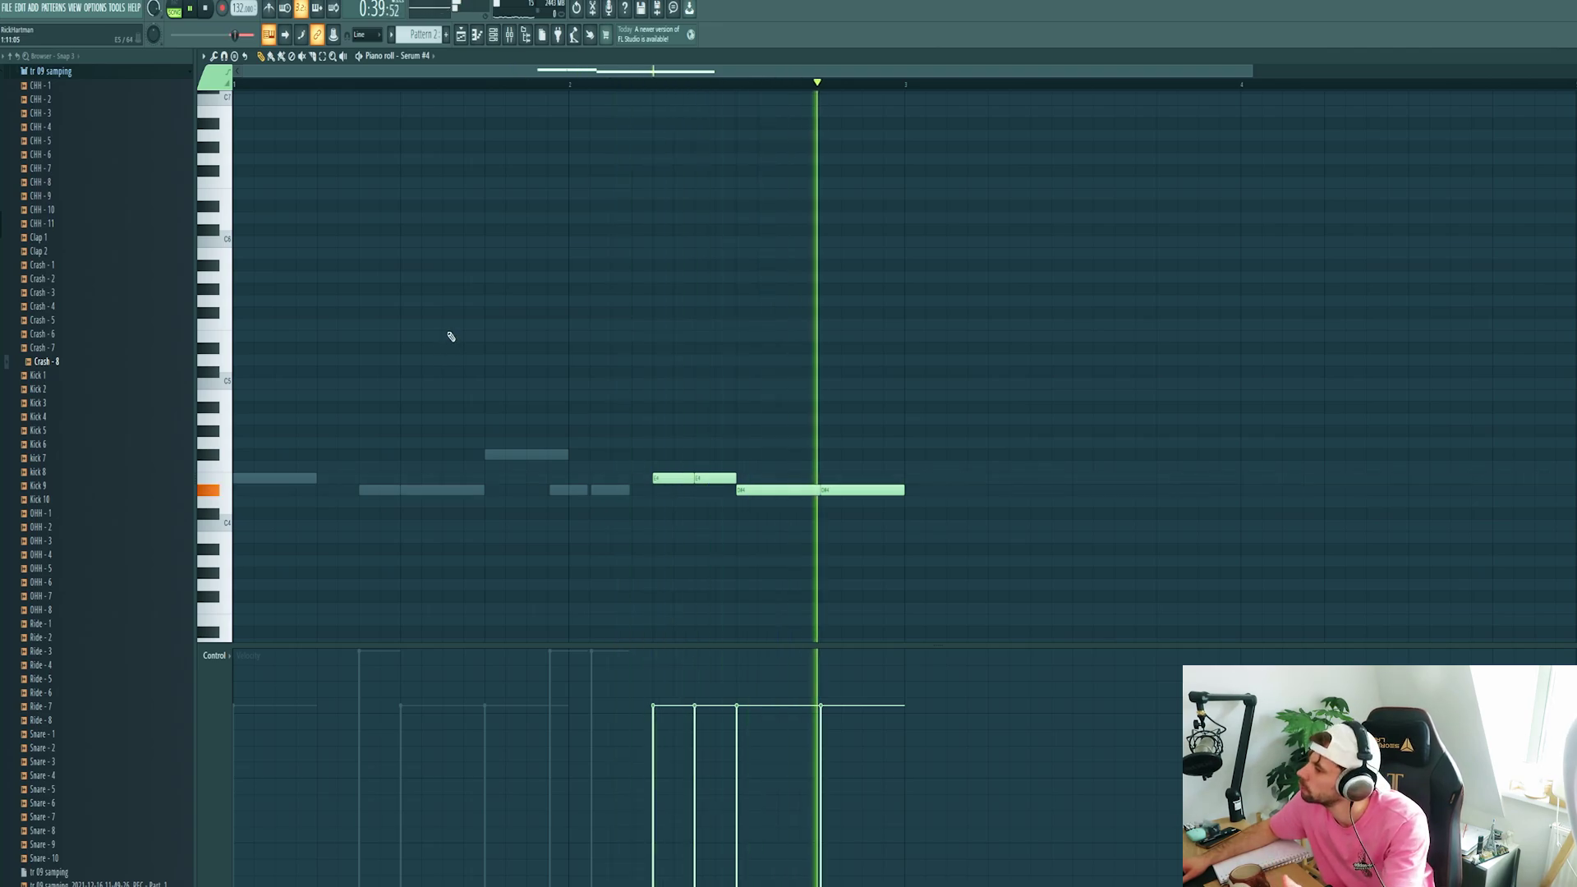
key(space)
Copy the mixer track state of insert 13 onto insert 14
key(F7)
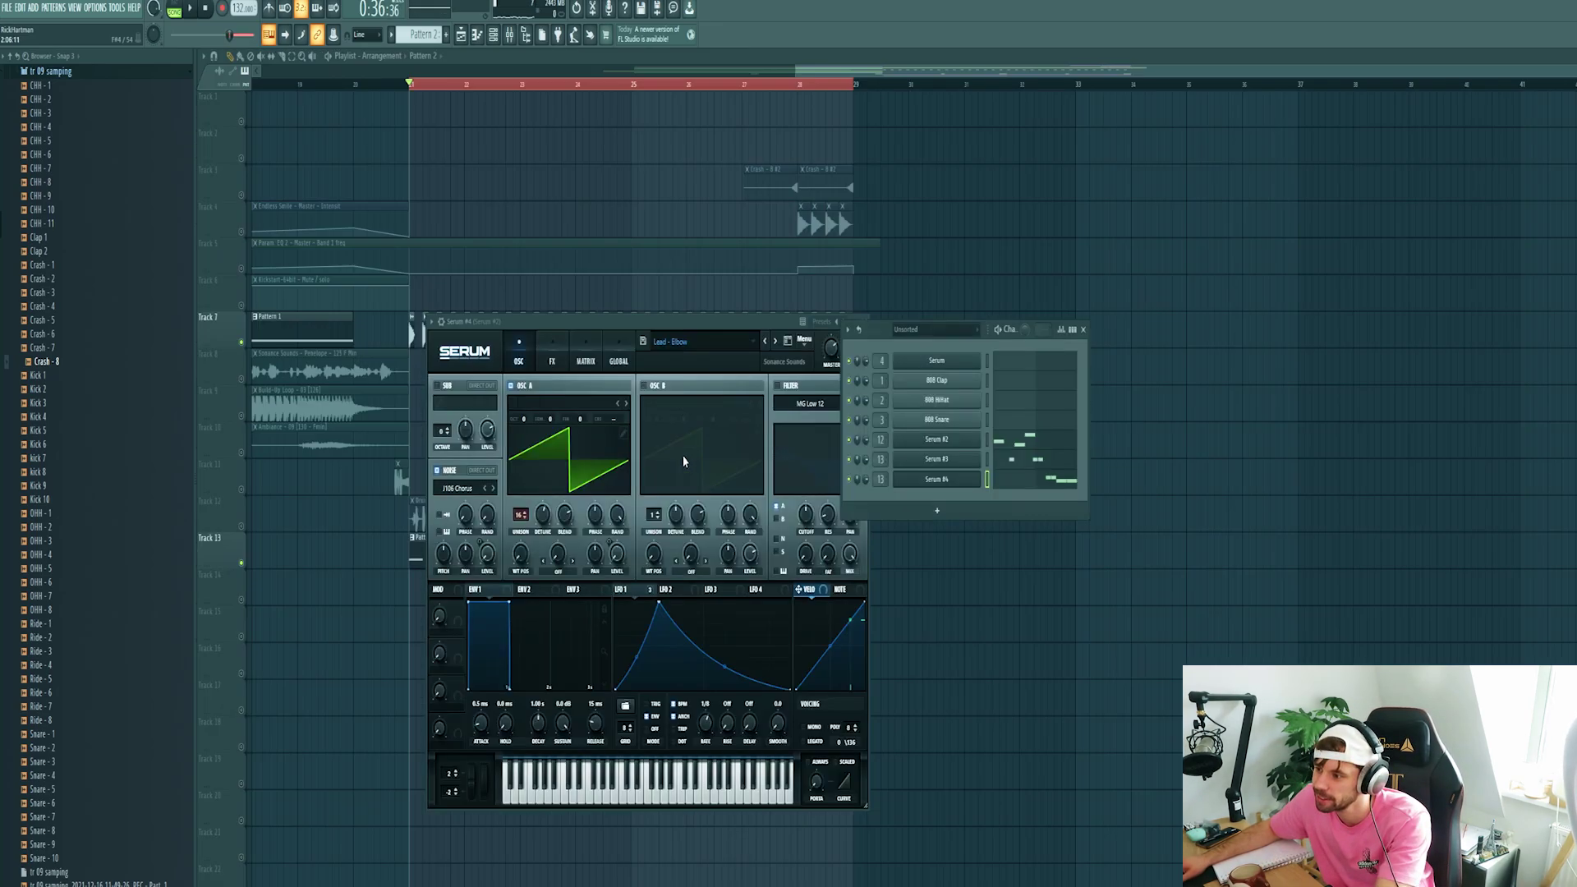
key(F9)
right_click(525, 338)
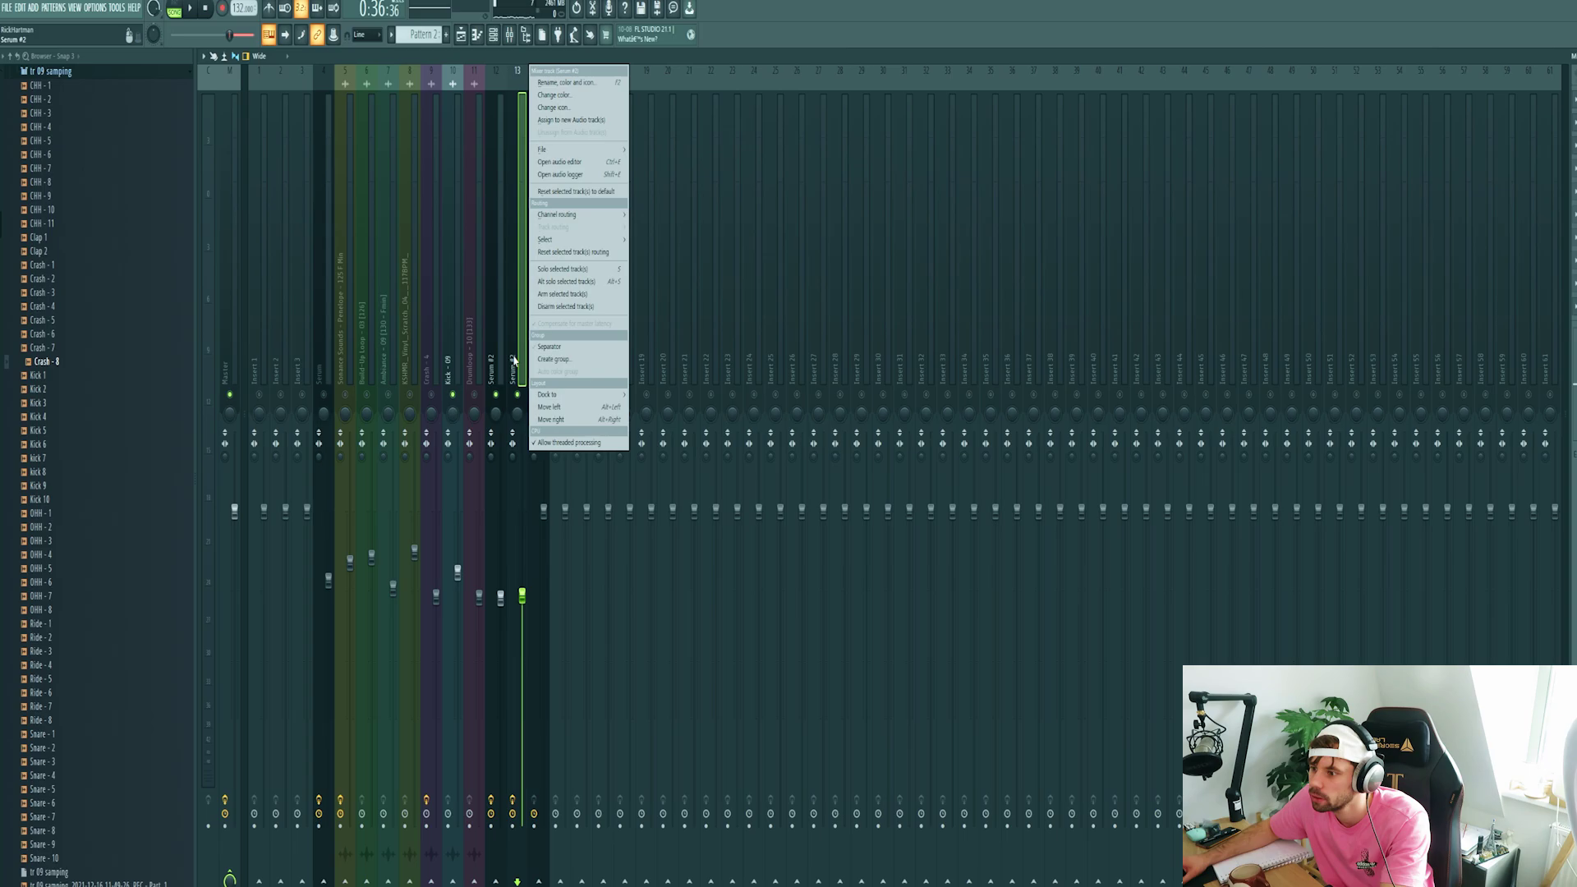
mouse_move(576, 150)
drag(651, 161, 542, 349)
drag(543, 349, 541, 352)
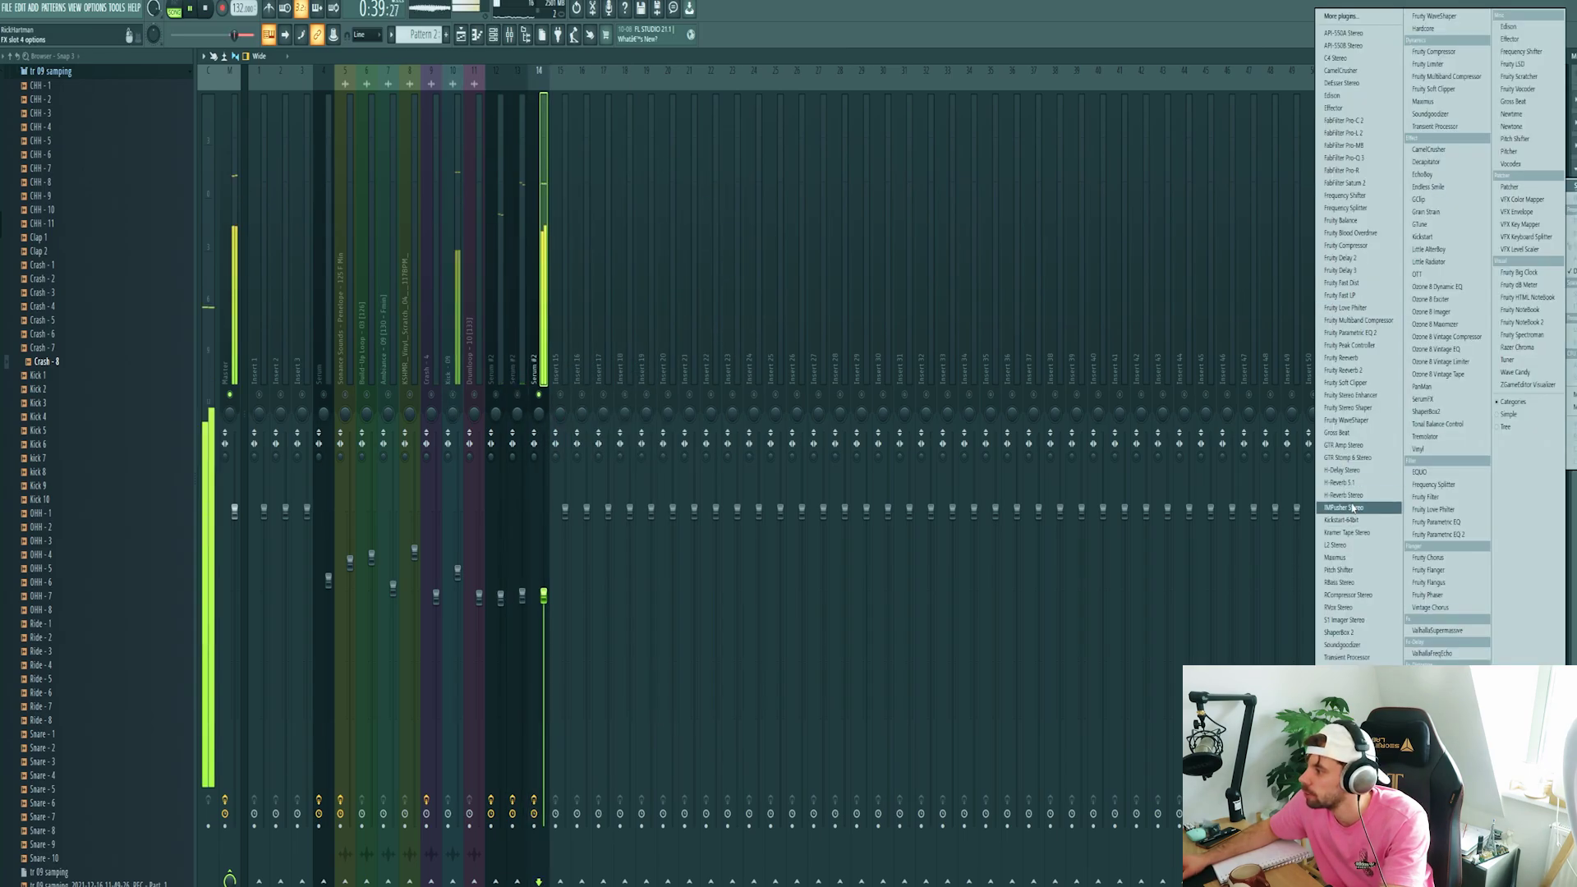
Add FabFilter Pro-R to insert 14 and lower its mix to about 17%
click(1343, 469)
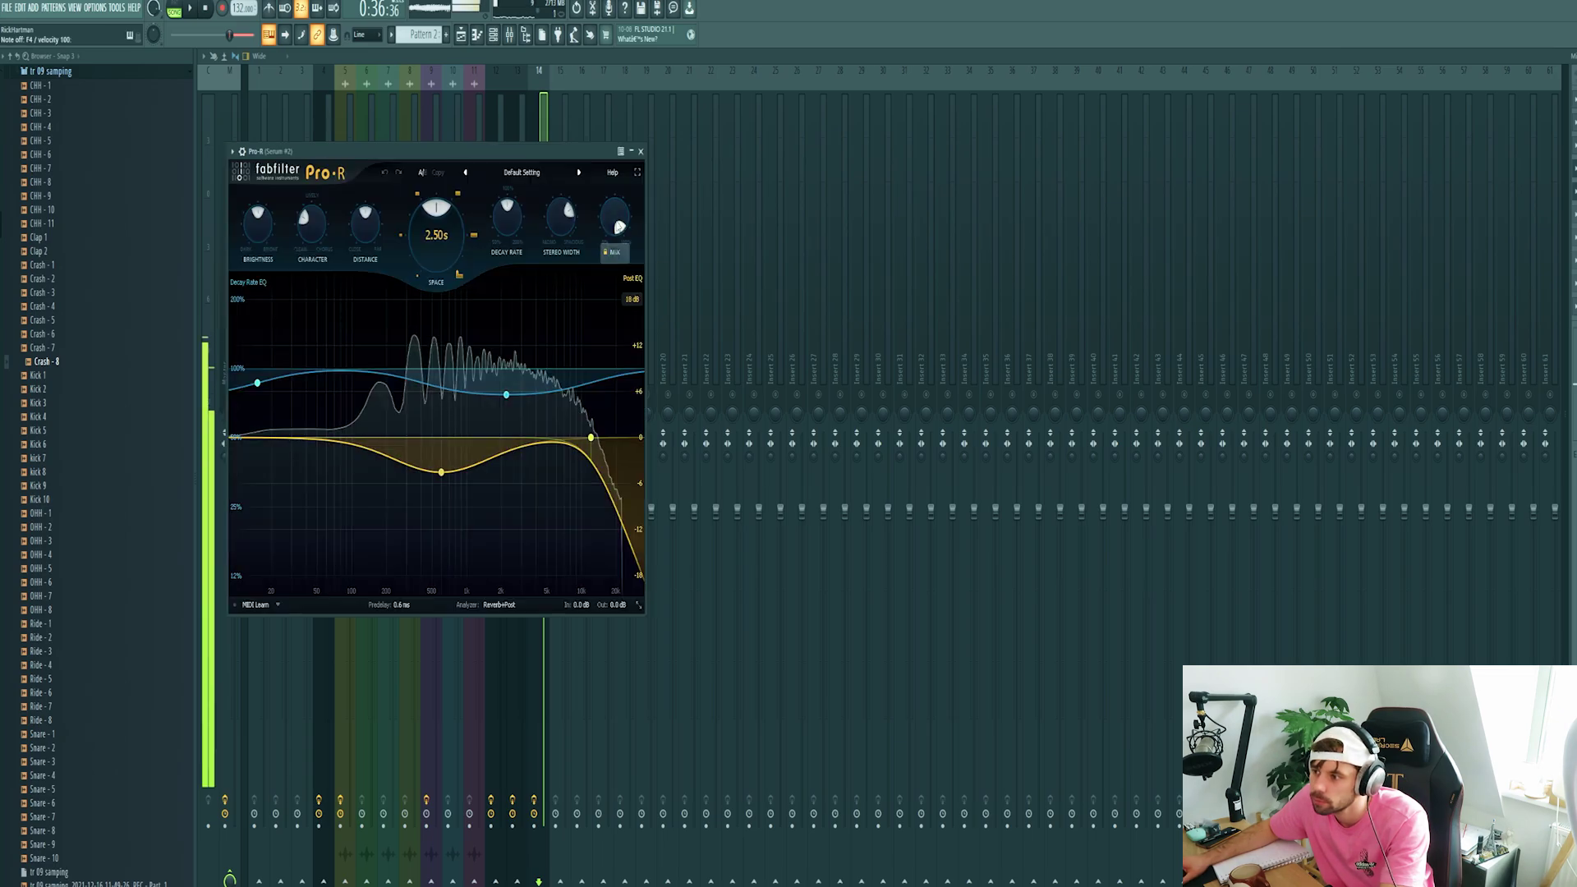
drag(620, 227, 620, 296)
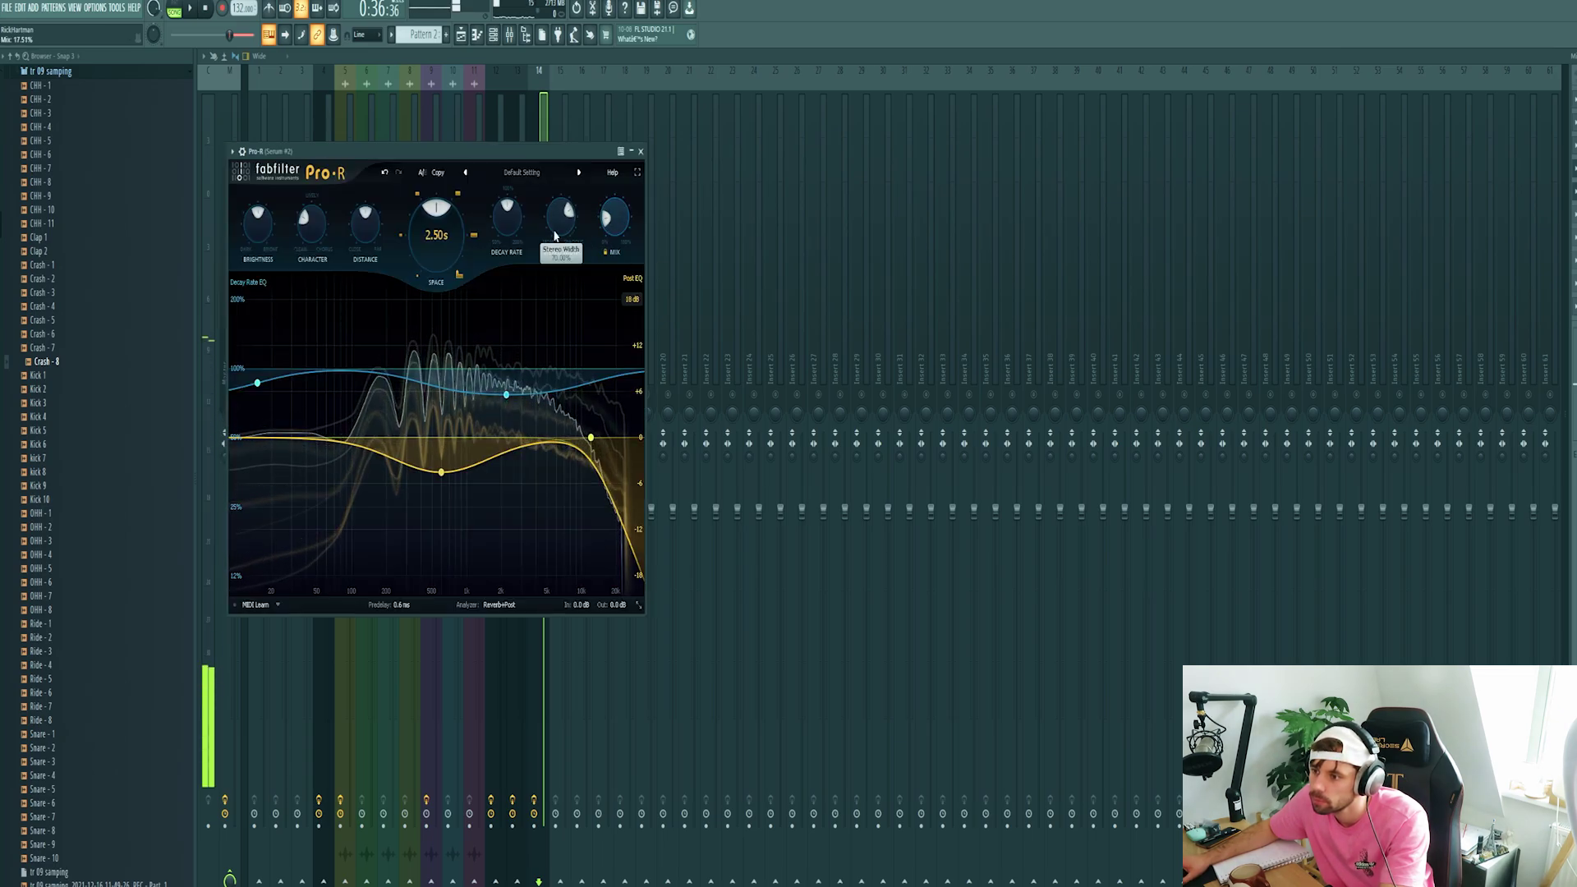
Add FabFilter Pro-Q 3 to insert 14, cut a low-frequency band slightly, and add a lower band with a changed filter shape
click(1357, 157)
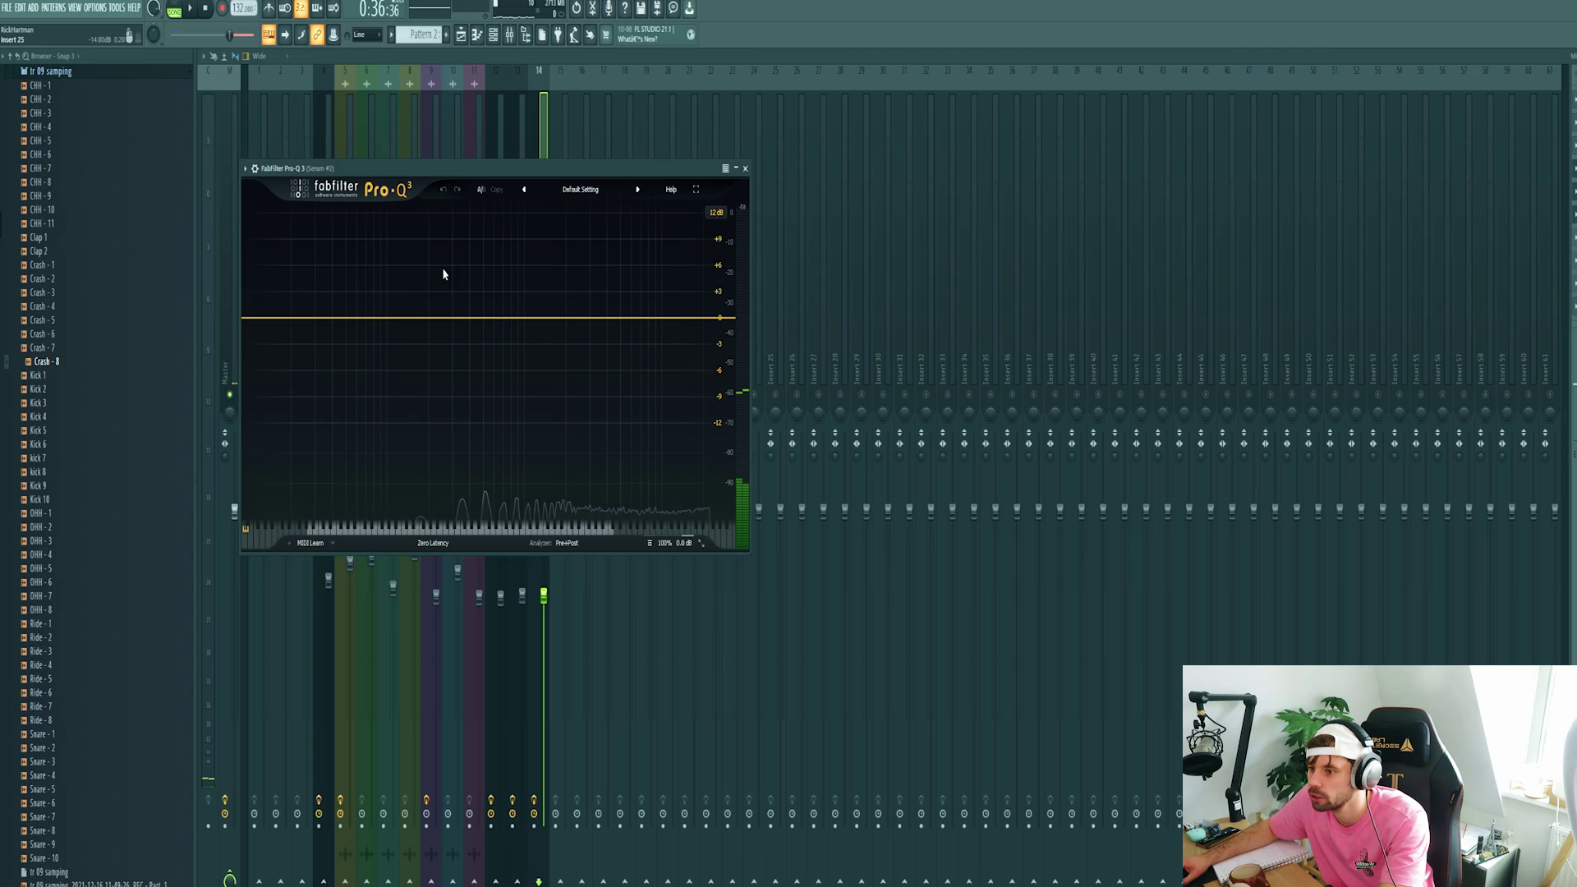
drag(420, 318, 420, 338)
click(366, 318)
right_click(366, 321)
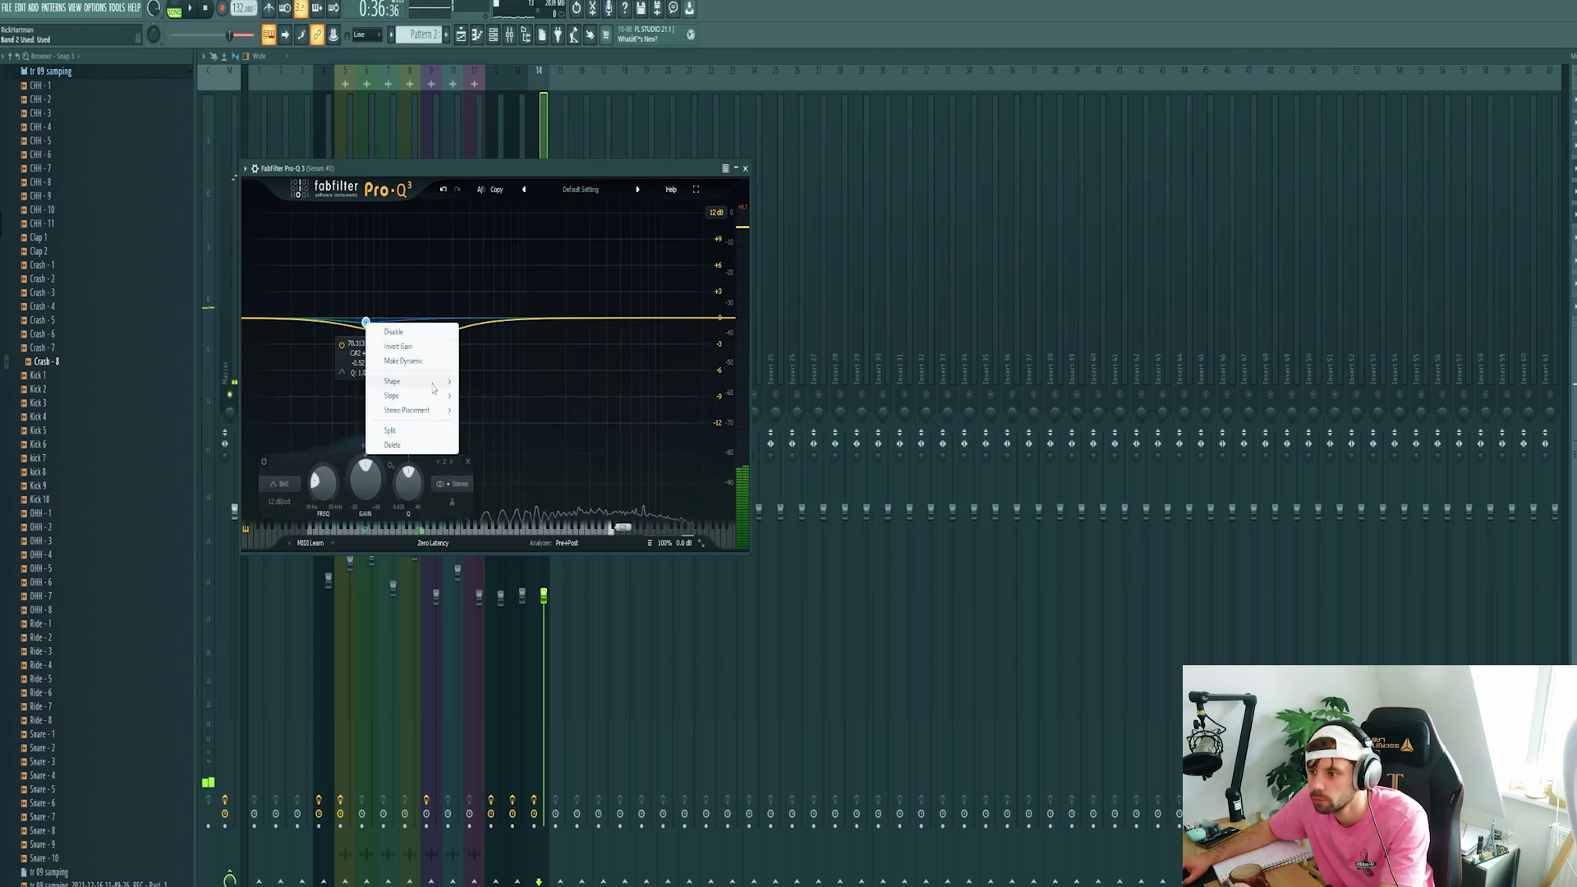
mouse_move(433, 382)
click(485, 411)
scroll(365, 318, up, 2)
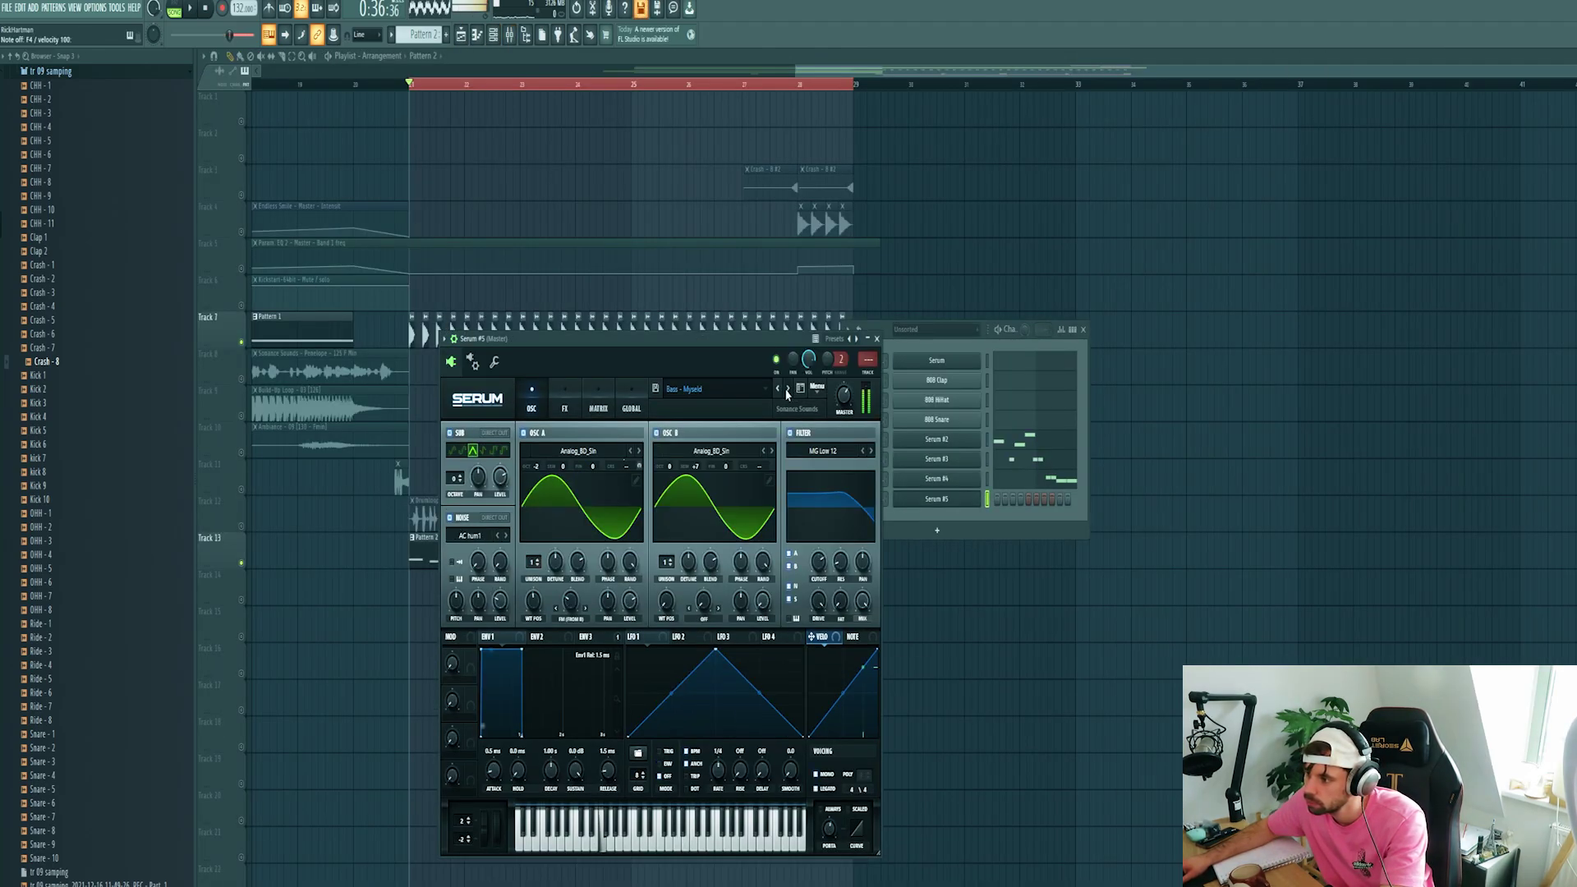
Select the Bass - Night preset in the Serum #5 channel and audition it
click(787, 390)
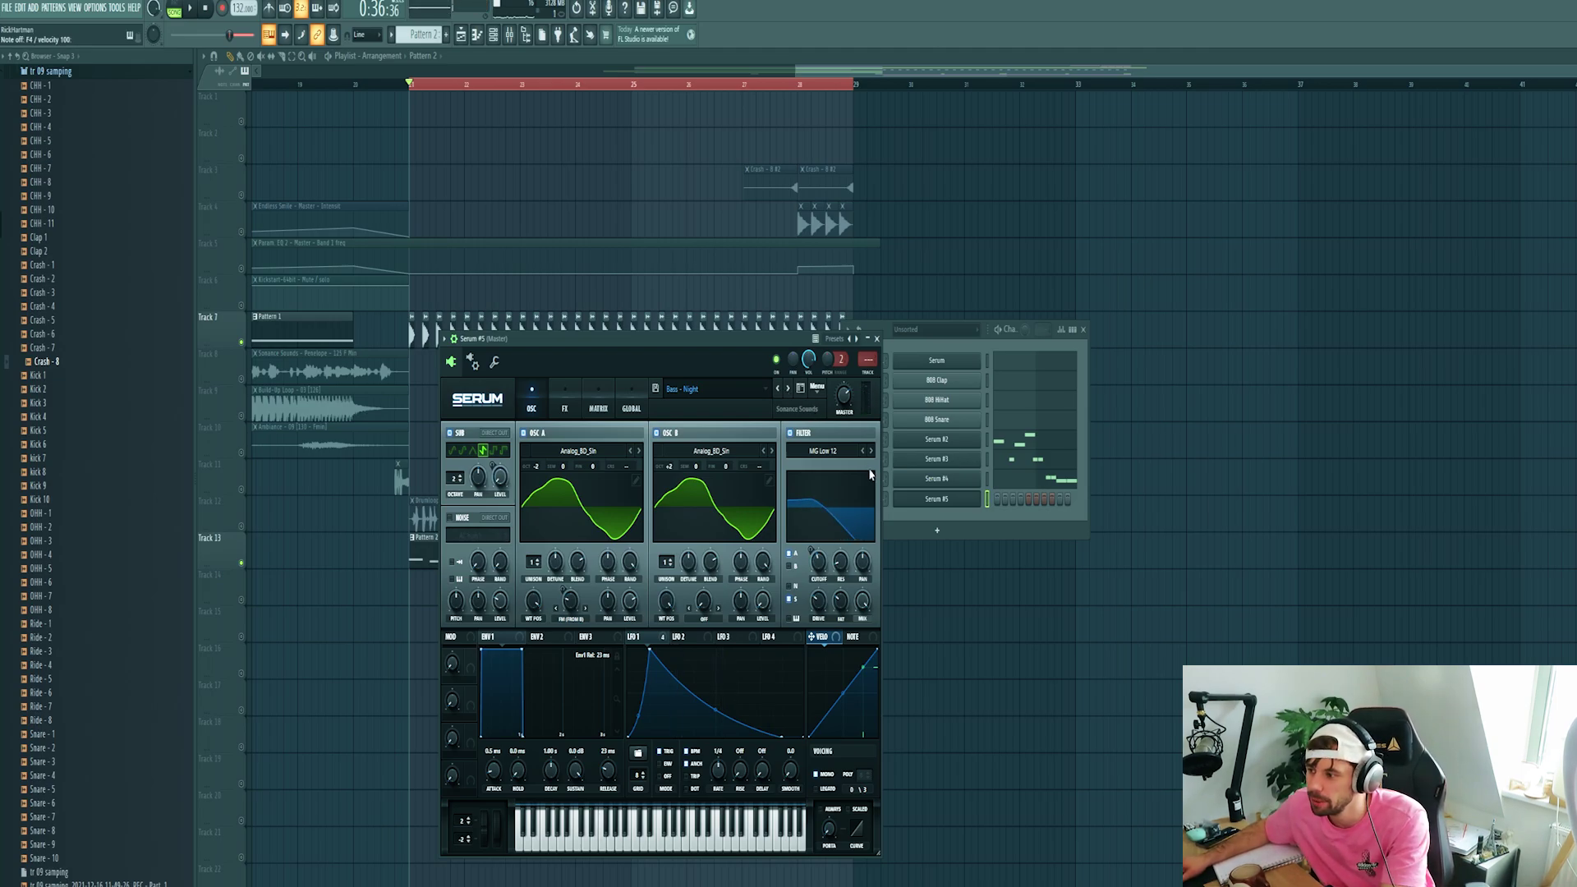
key(c)
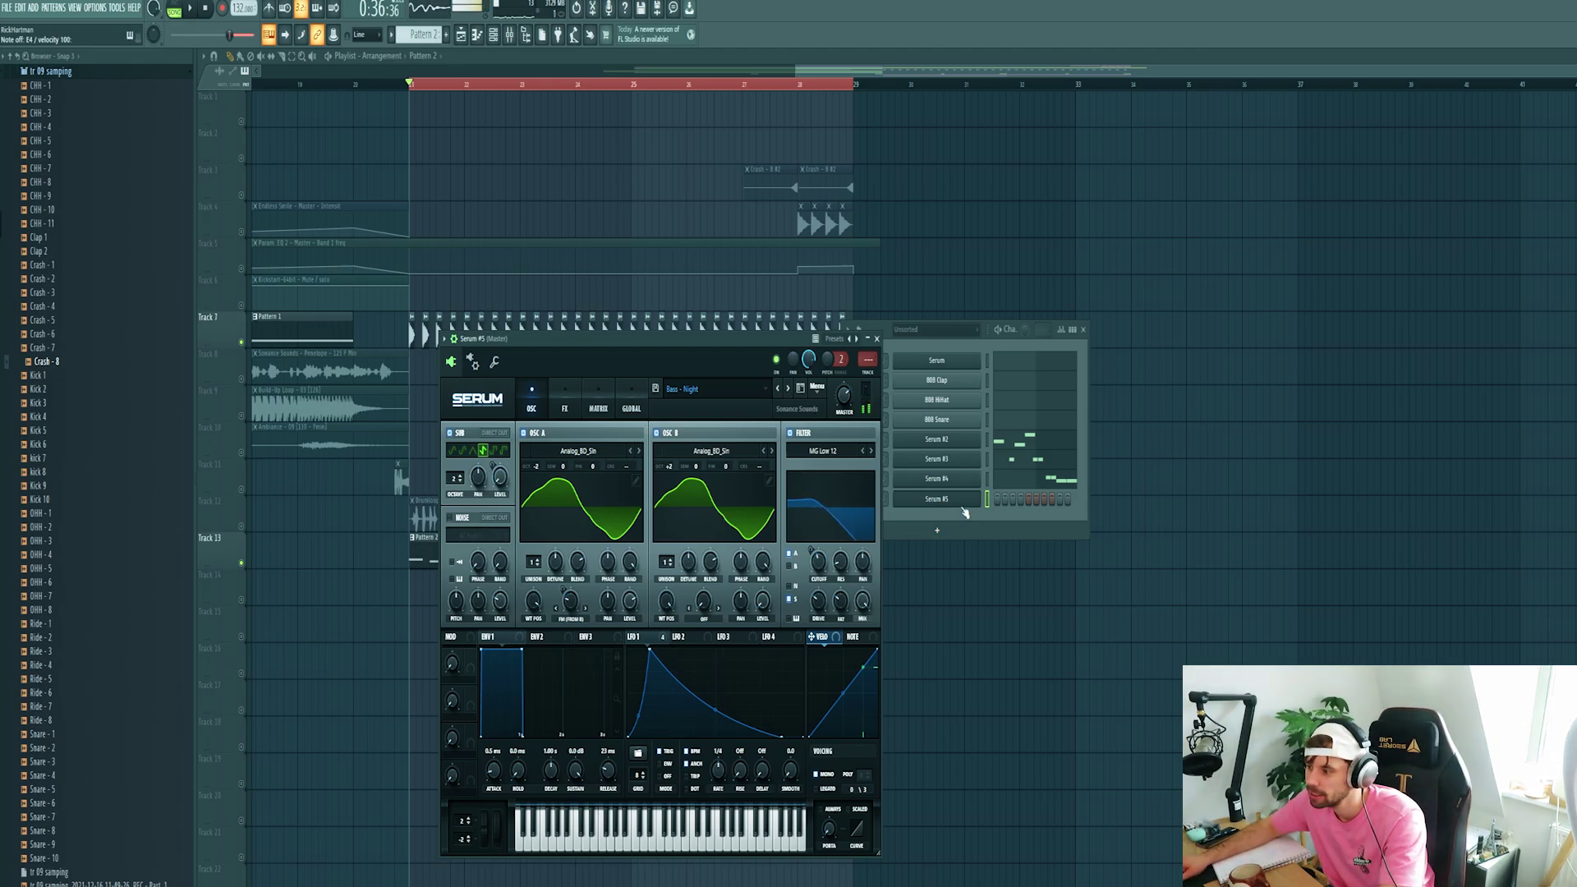
Write two short E4 notes and a longer D#4 note in bar 2 of the Serum #5 piano roll
right_click(974, 497)
click(1010, 498)
click(654, 478)
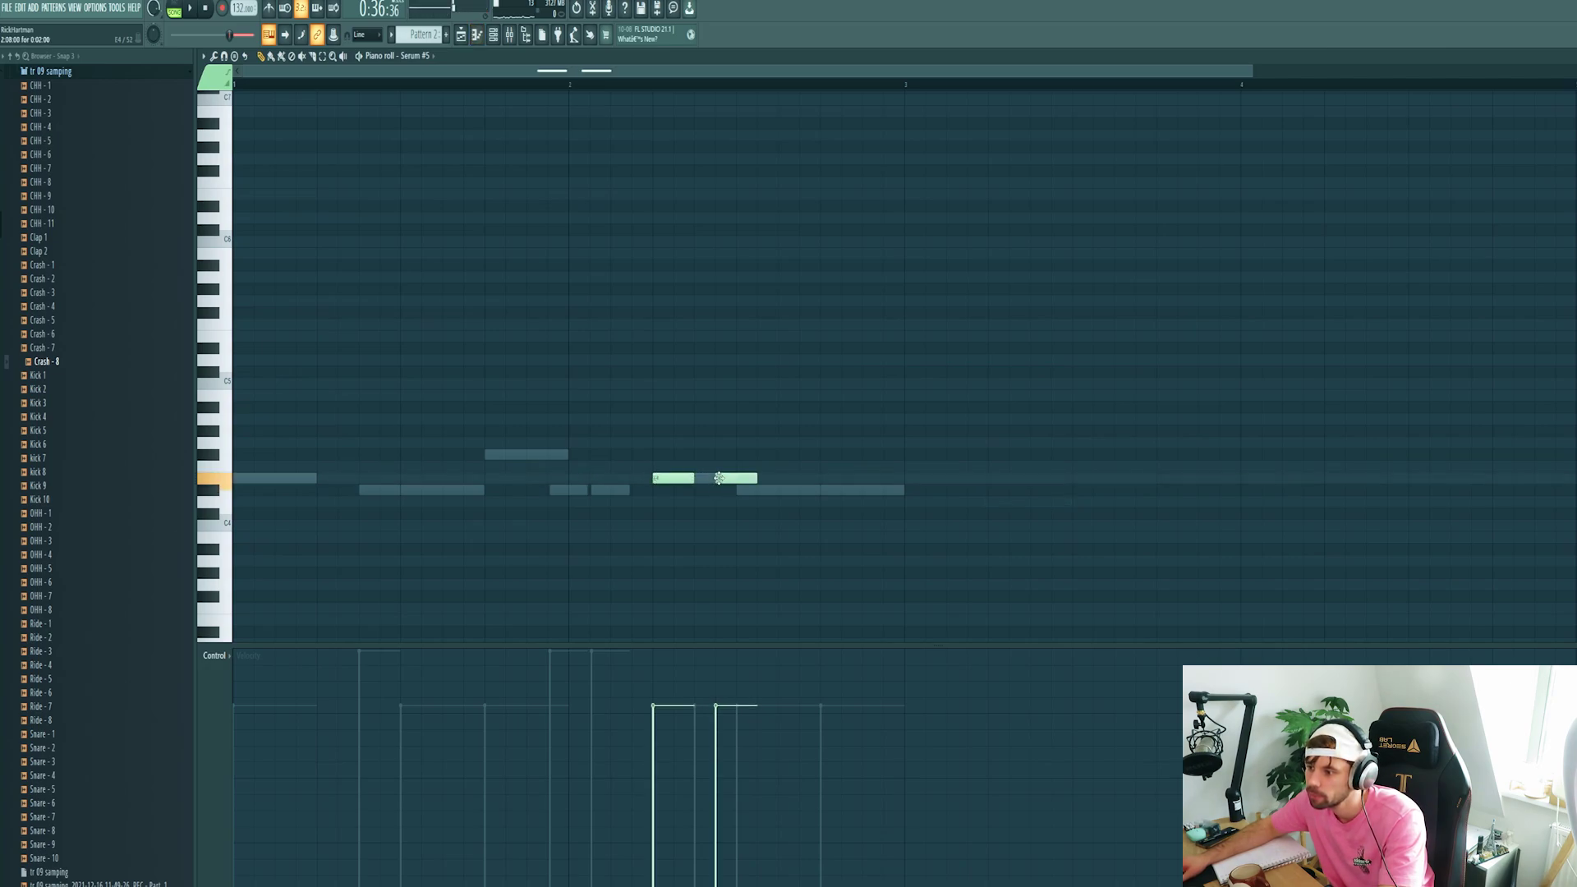
drag(720, 478, 729, 497)
click(767, 490)
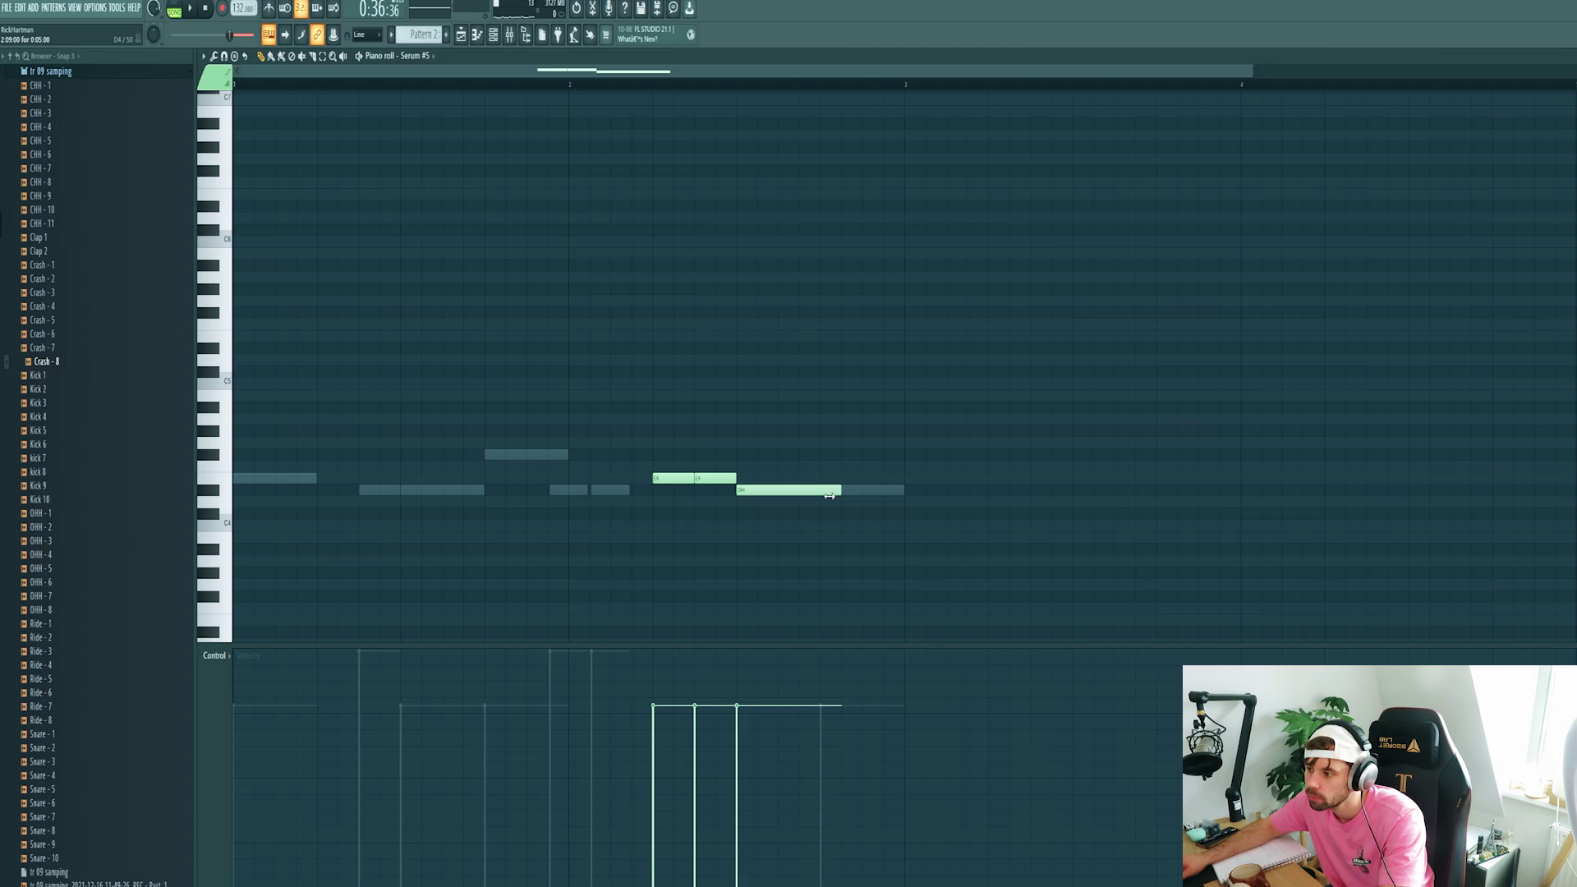
drag(830, 496, 814, 494)
click(824, 492)
key(Escape)
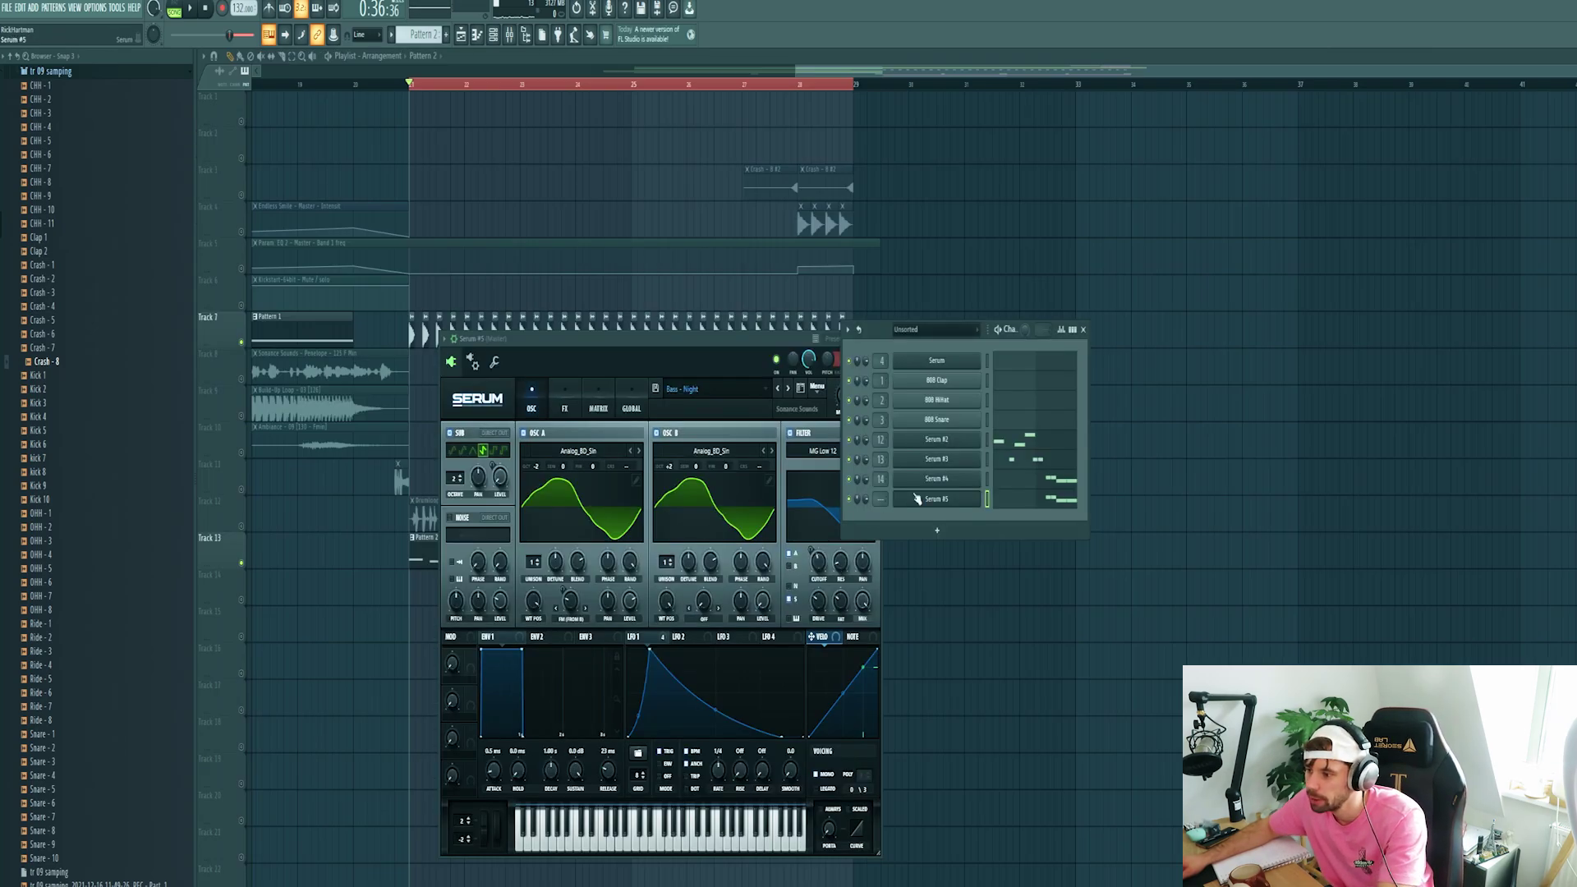
Route Serum #5 to mixer insert 15 and add FabFilter Pro-Q 3 to it
click(483, 342)
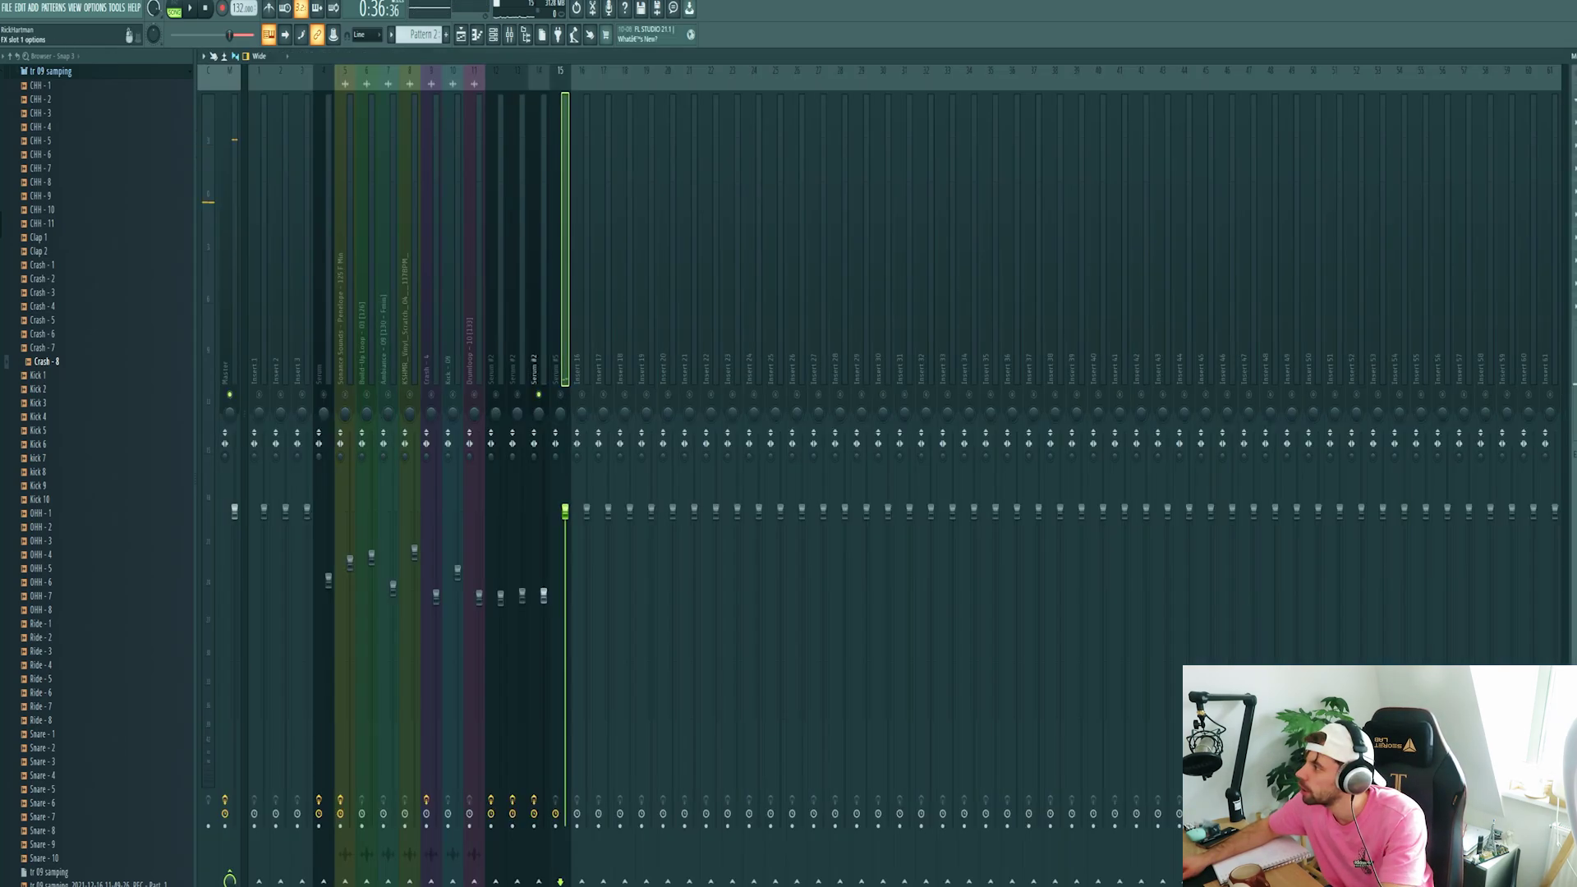
click(1567, 110)
mouse_move(1572, 116)
click(1385, 158)
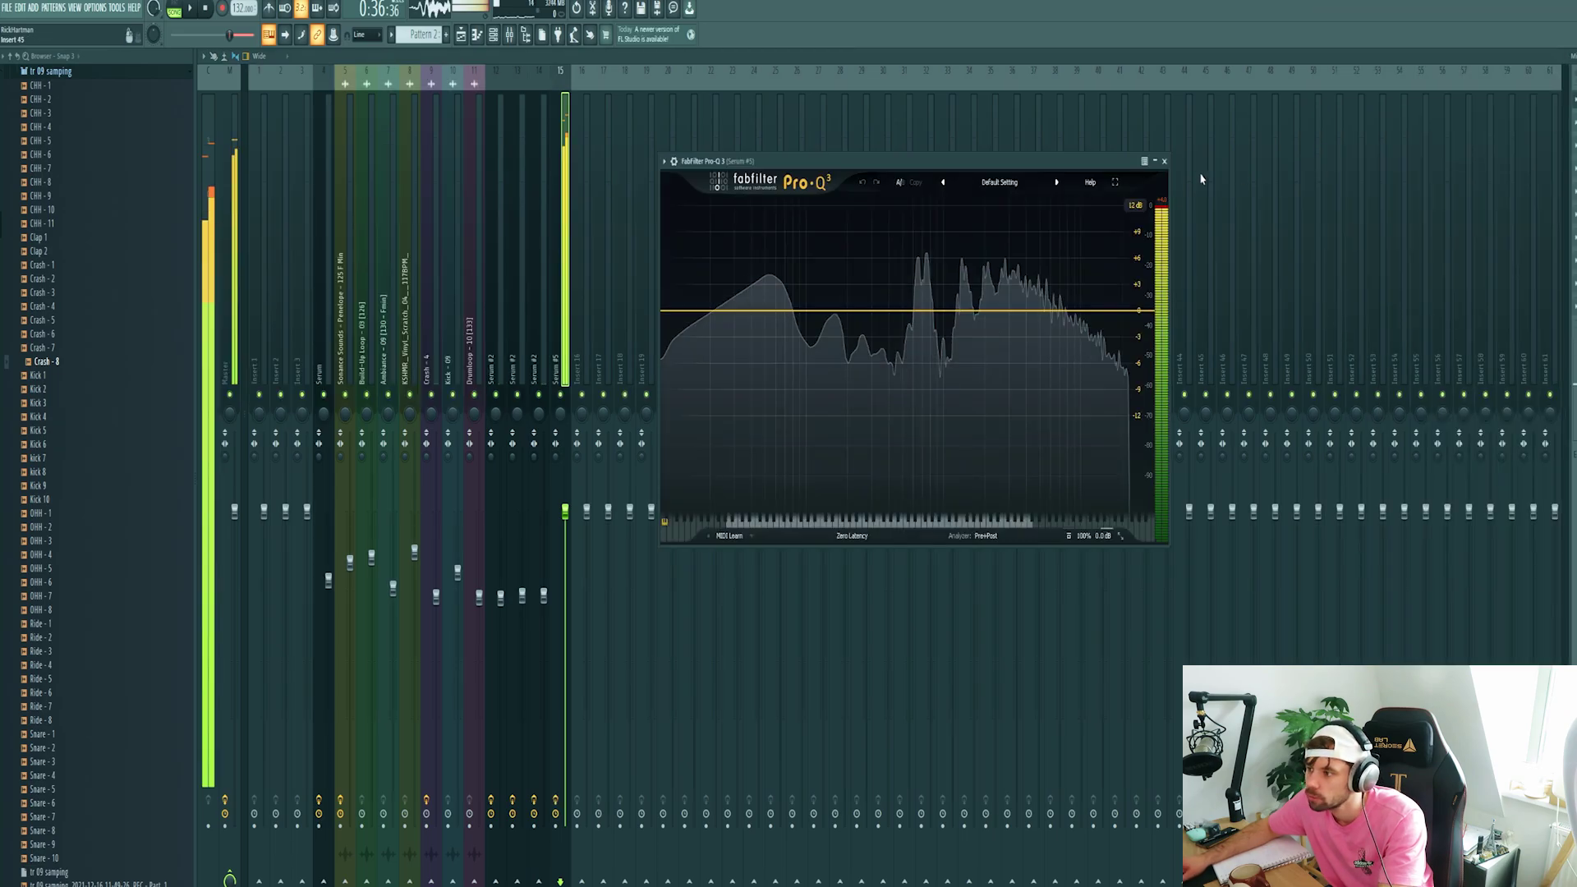
Add an equalizer band on insert 15, make it a High Cut, and move it down to about 214 Hz
click(891, 312)
right_click(892, 312)
mouse_move(937, 369)
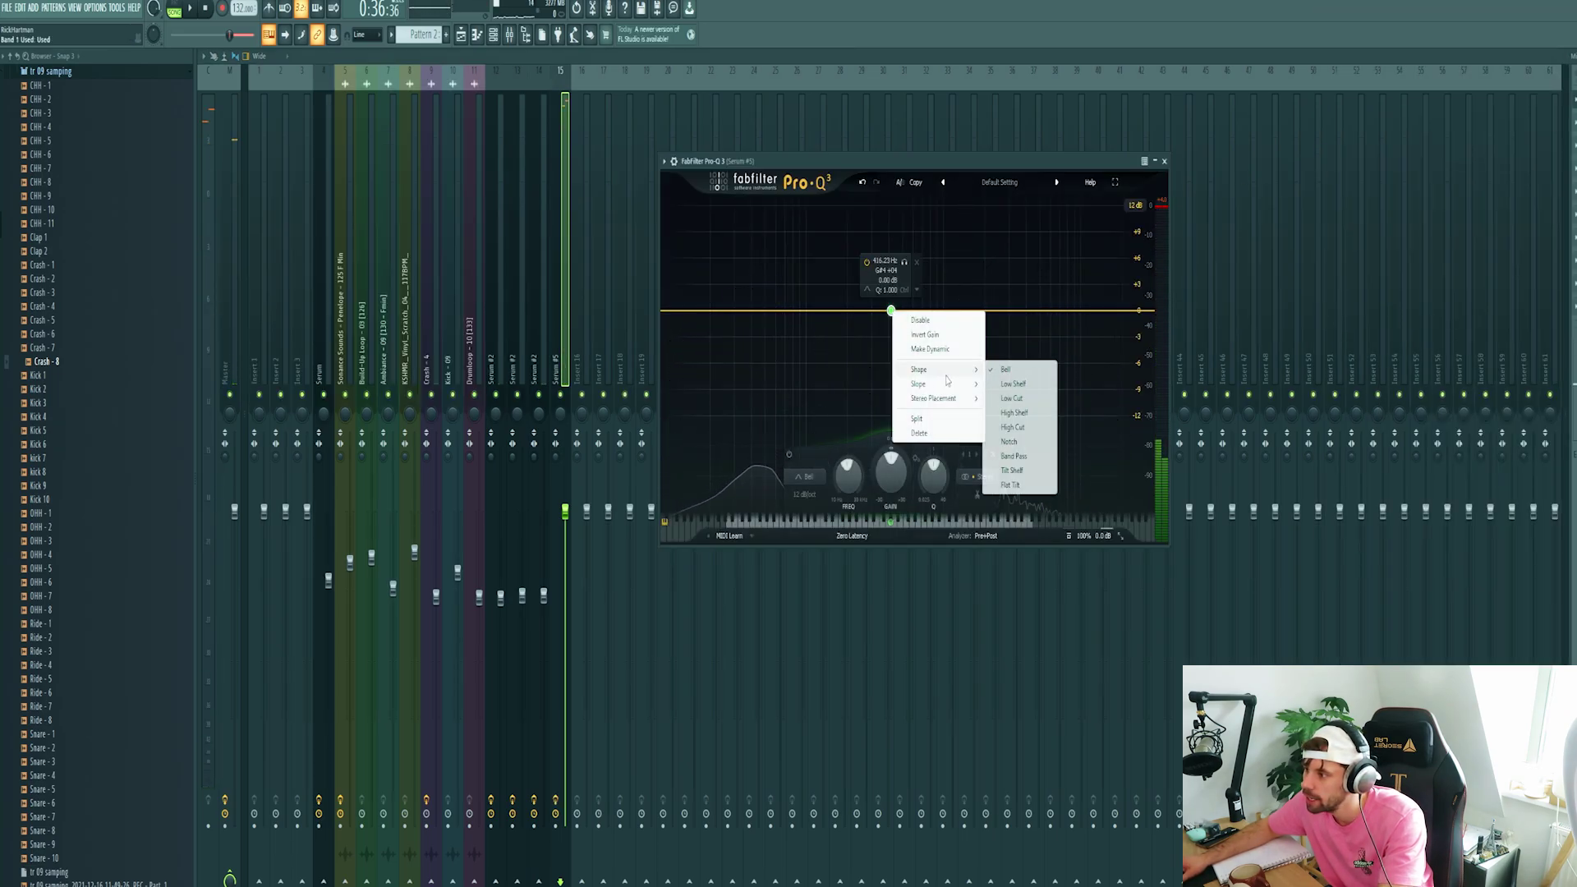
click(1013, 426)
drag(891, 310, 851, 314)
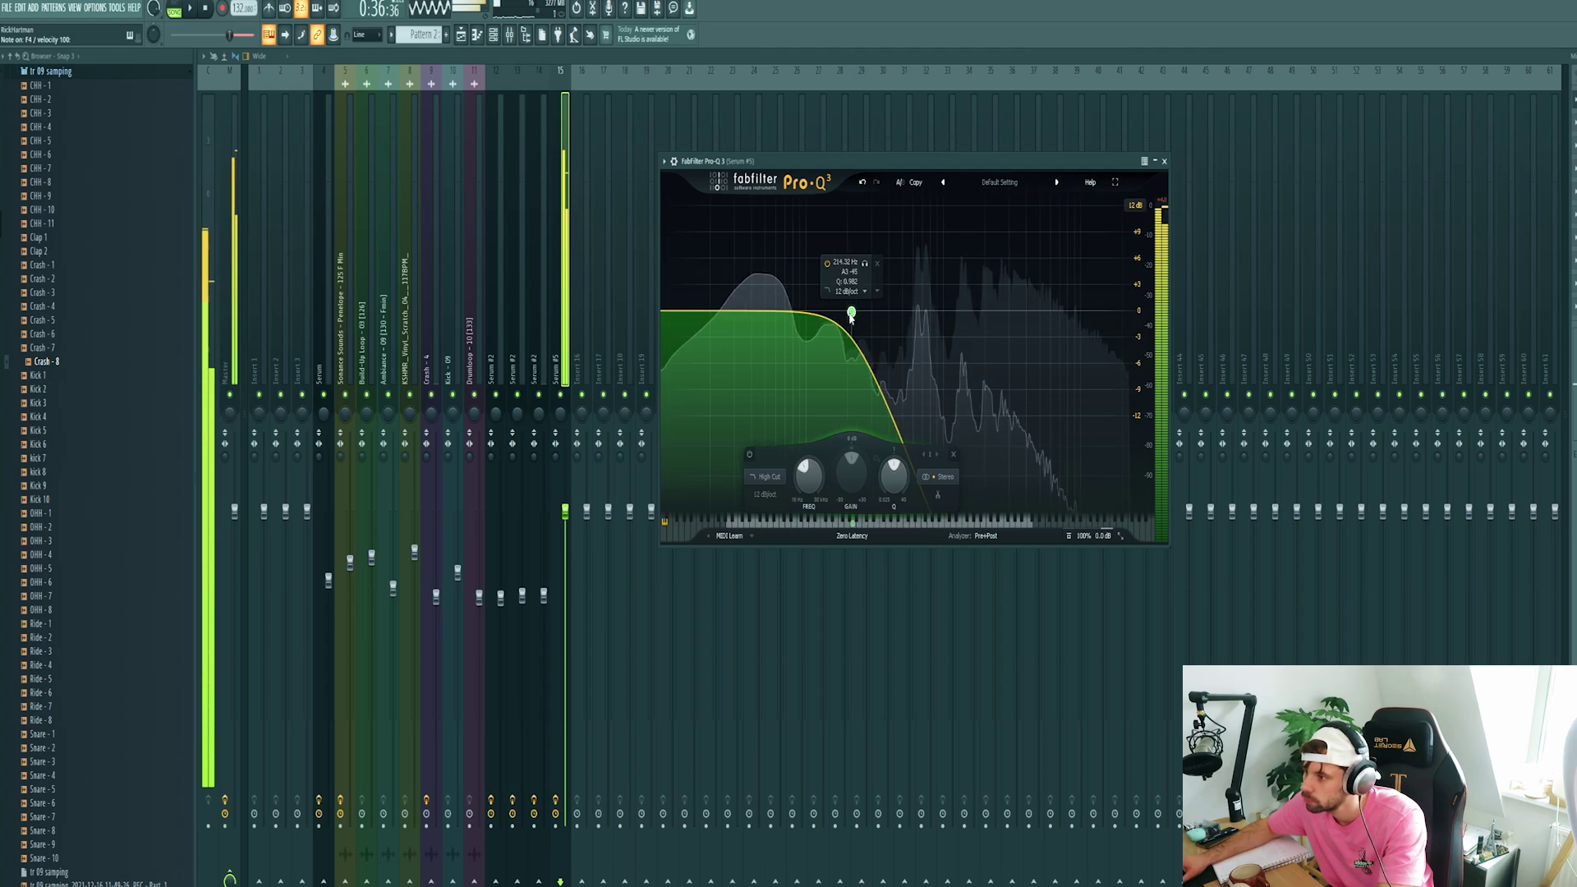
Add FabFilter Pro-C 2 to insert 15 and adjust its compression
click(1574, 123)
mouse_move(1573, 140)
click(1369, 123)
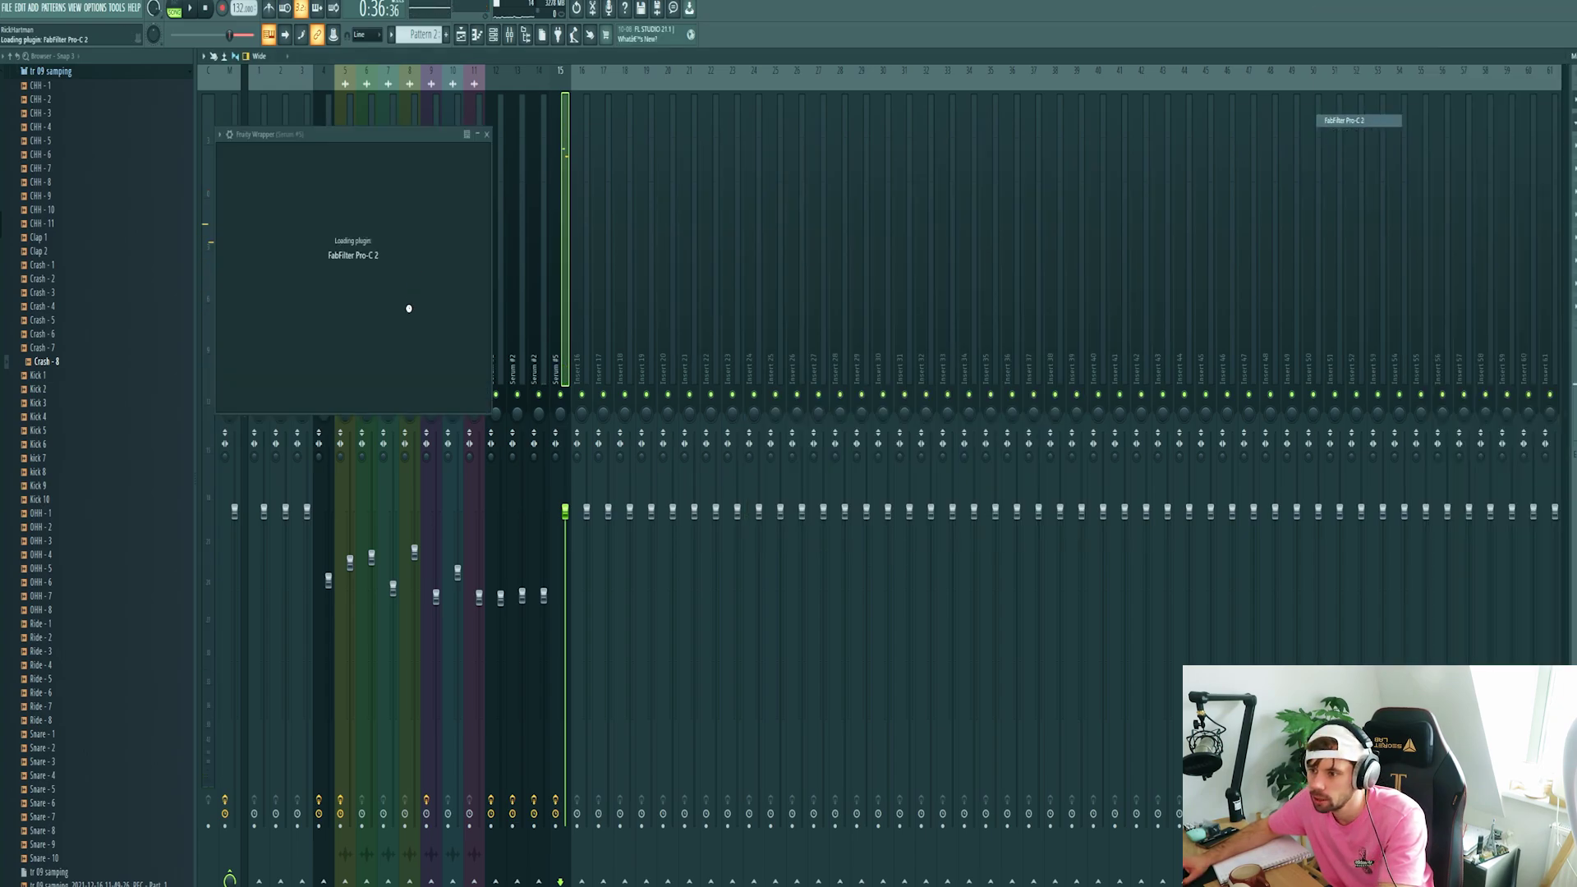
drag(263, 493, 262, 483)
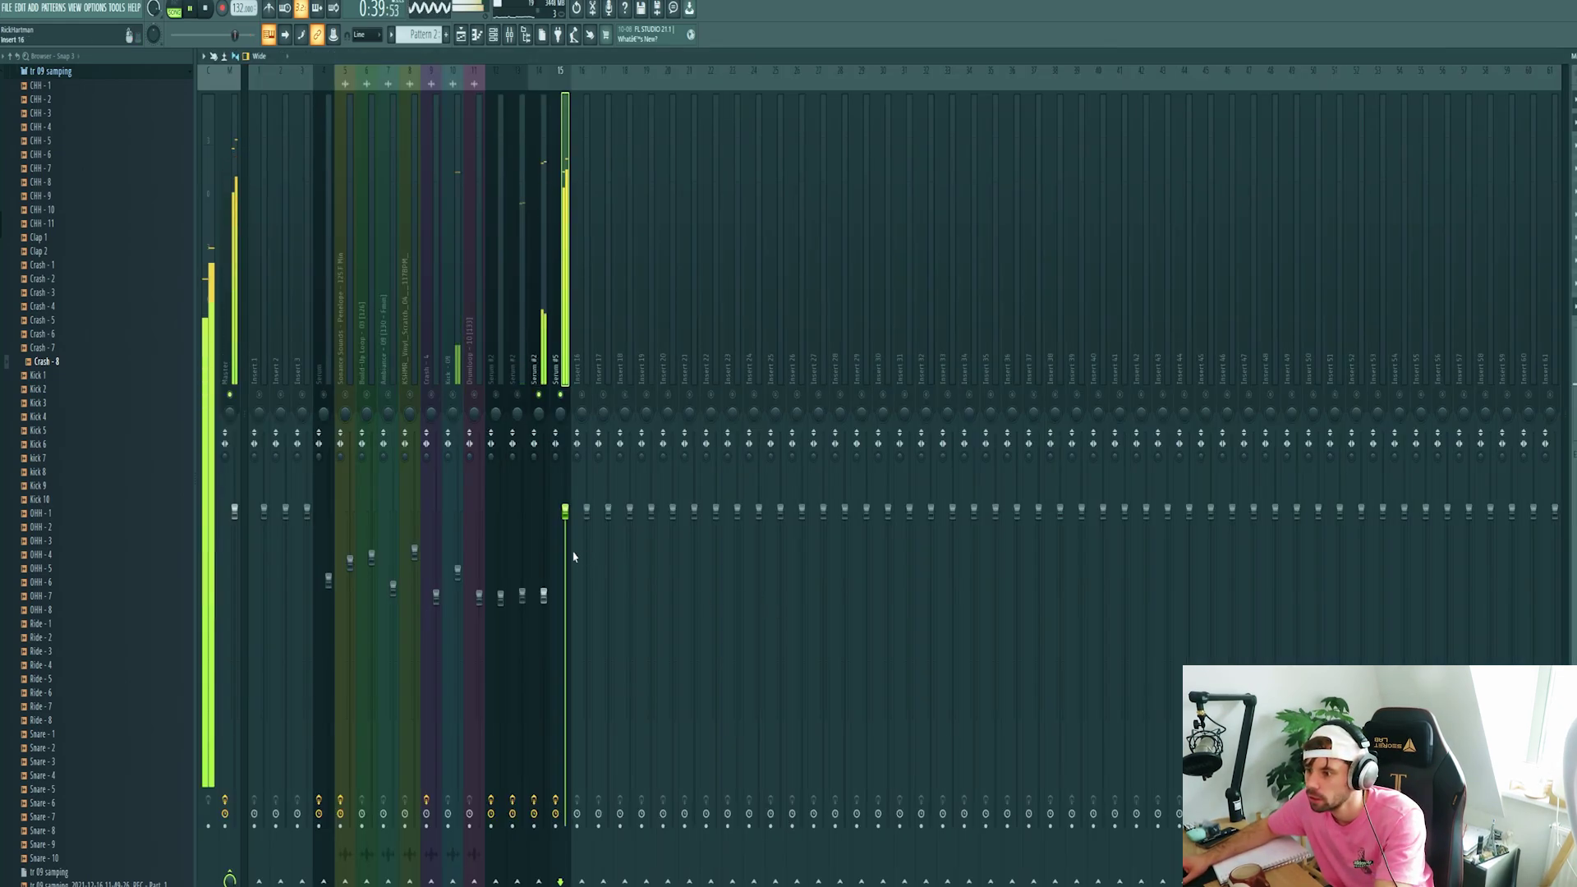
Lower the Serum #5 mixer volume to about -5.4 dB while listening against the kick and the other bass
scroll(565, 542, down, 10)
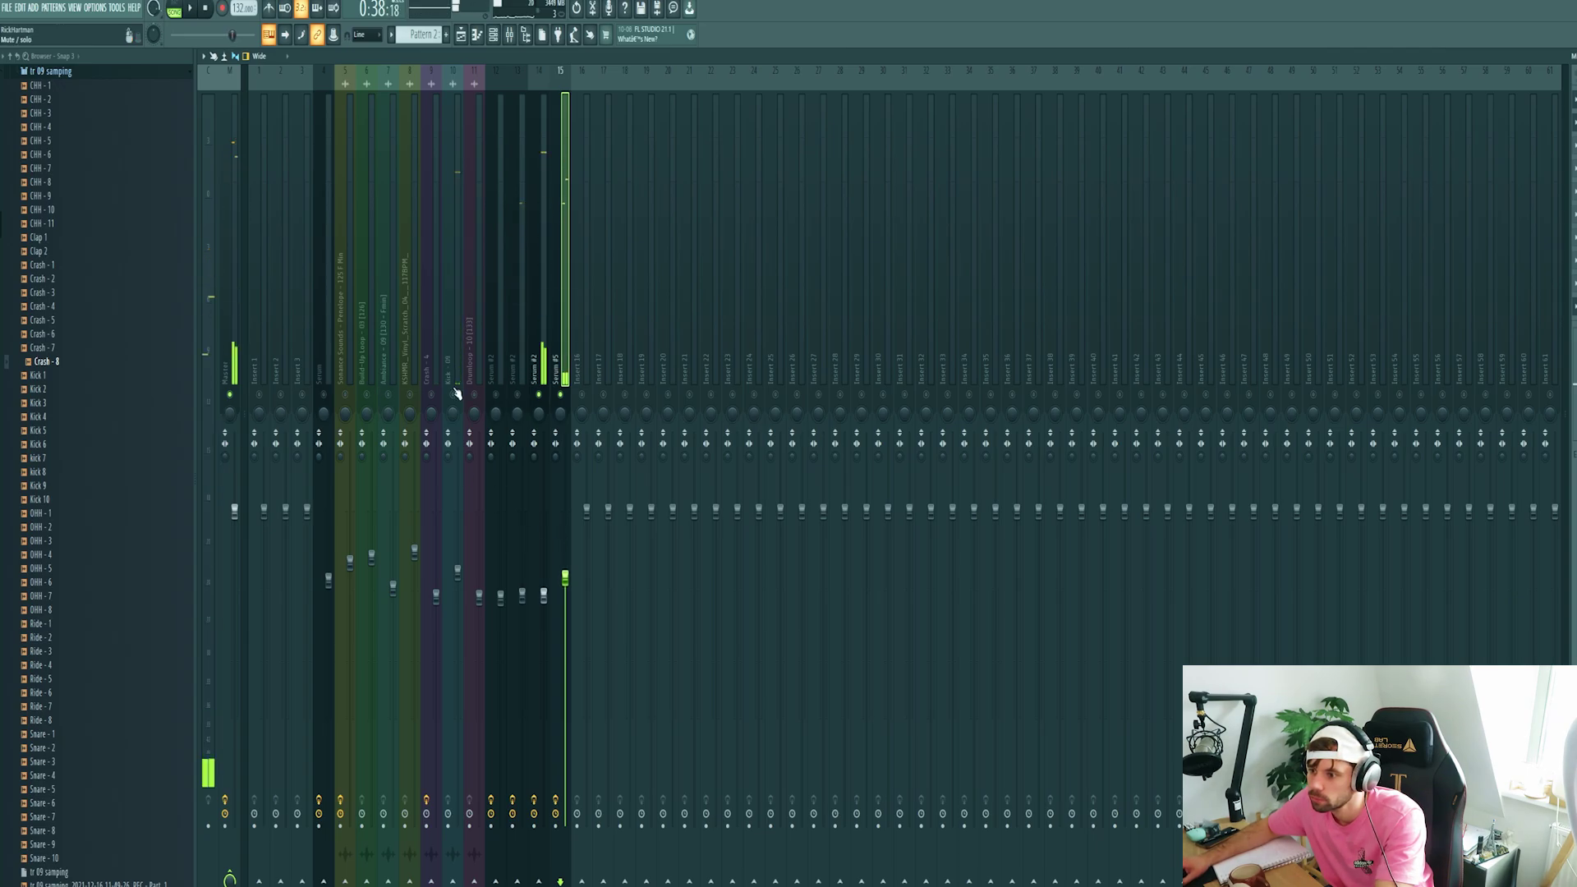
scroll(567, 587, down, 1)
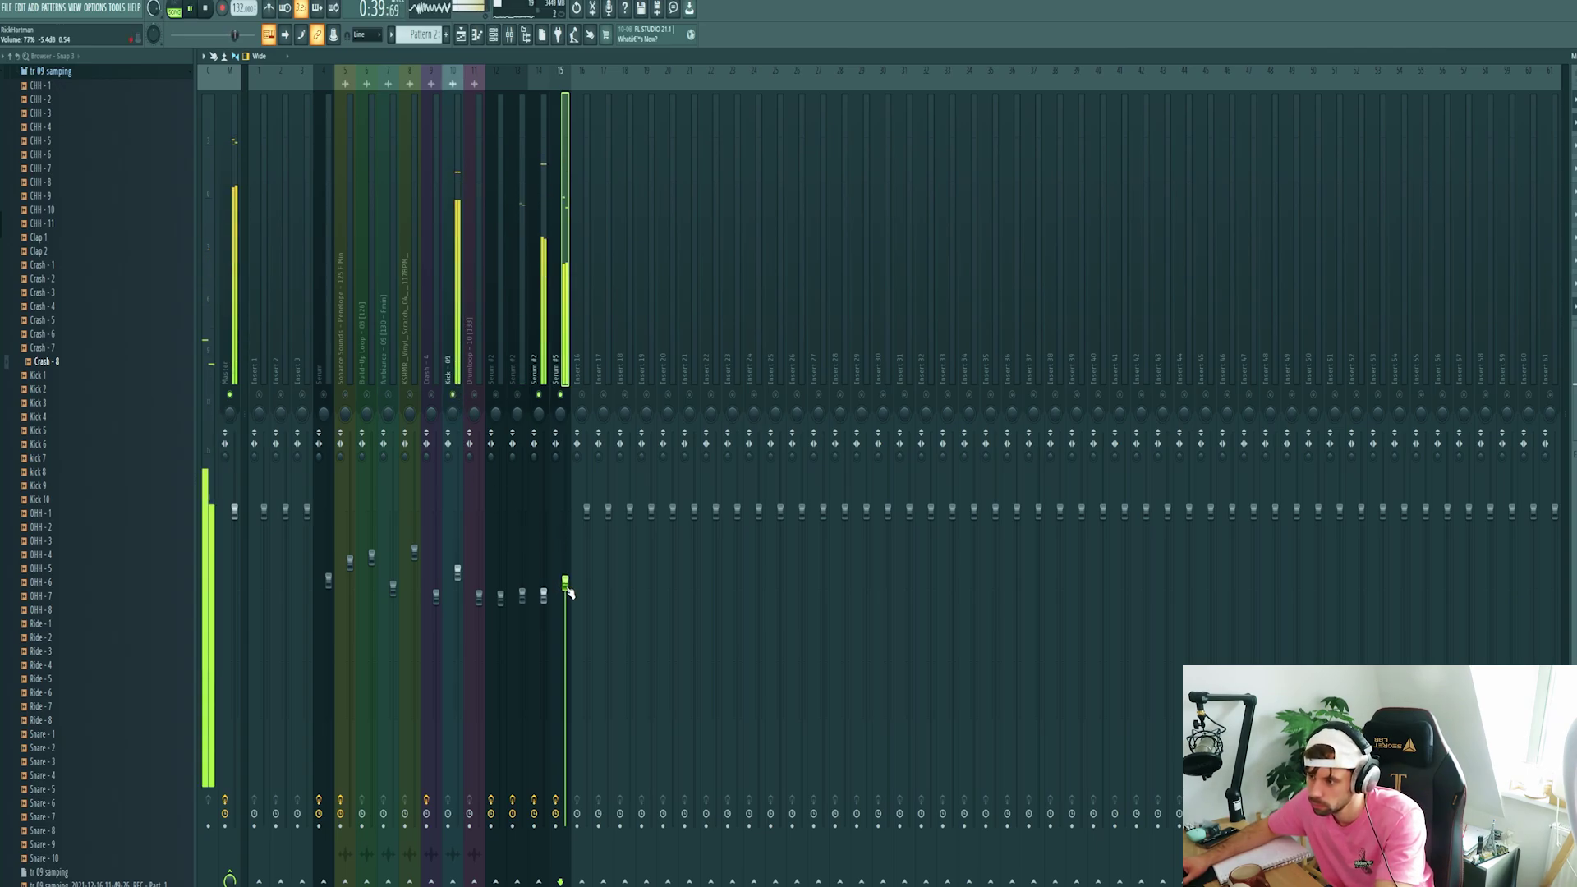
key(space)
right_click(564, 395)
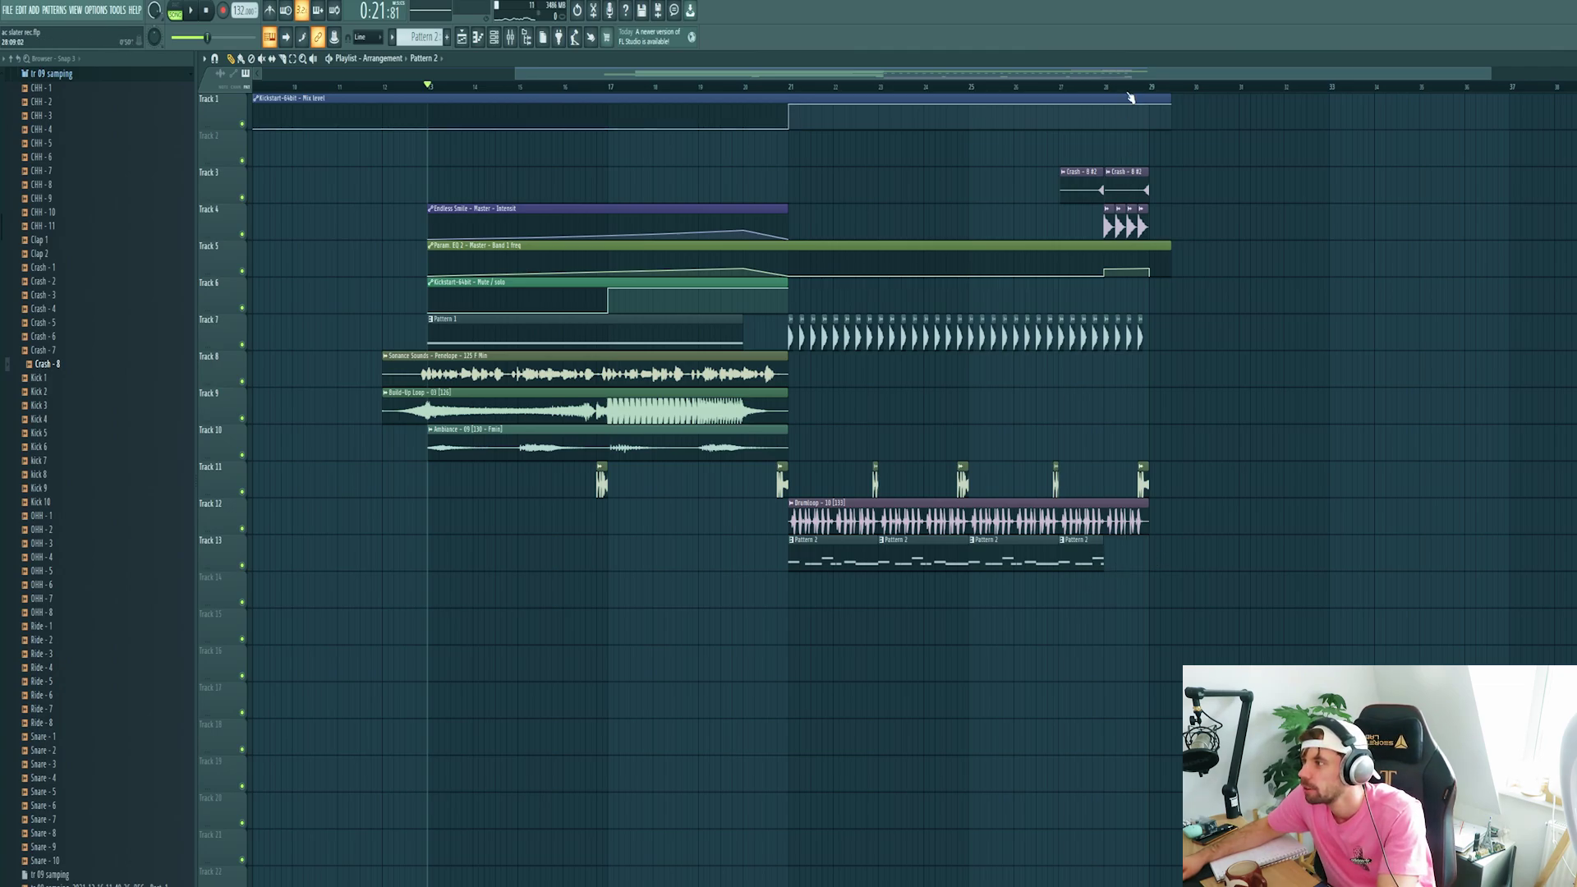
Mark bar 28 as the loop range and add a Serum #6 channel with the Bass - Pieces preset for the reese fill pattern
mouse_move(1102, 88)
mouse_down()
mouse_move(1152, 92)
mouse_move(1106, 88)
mouse_up()
ctrl+click(1342, 364)
click(494, 37)
click(945, 502)
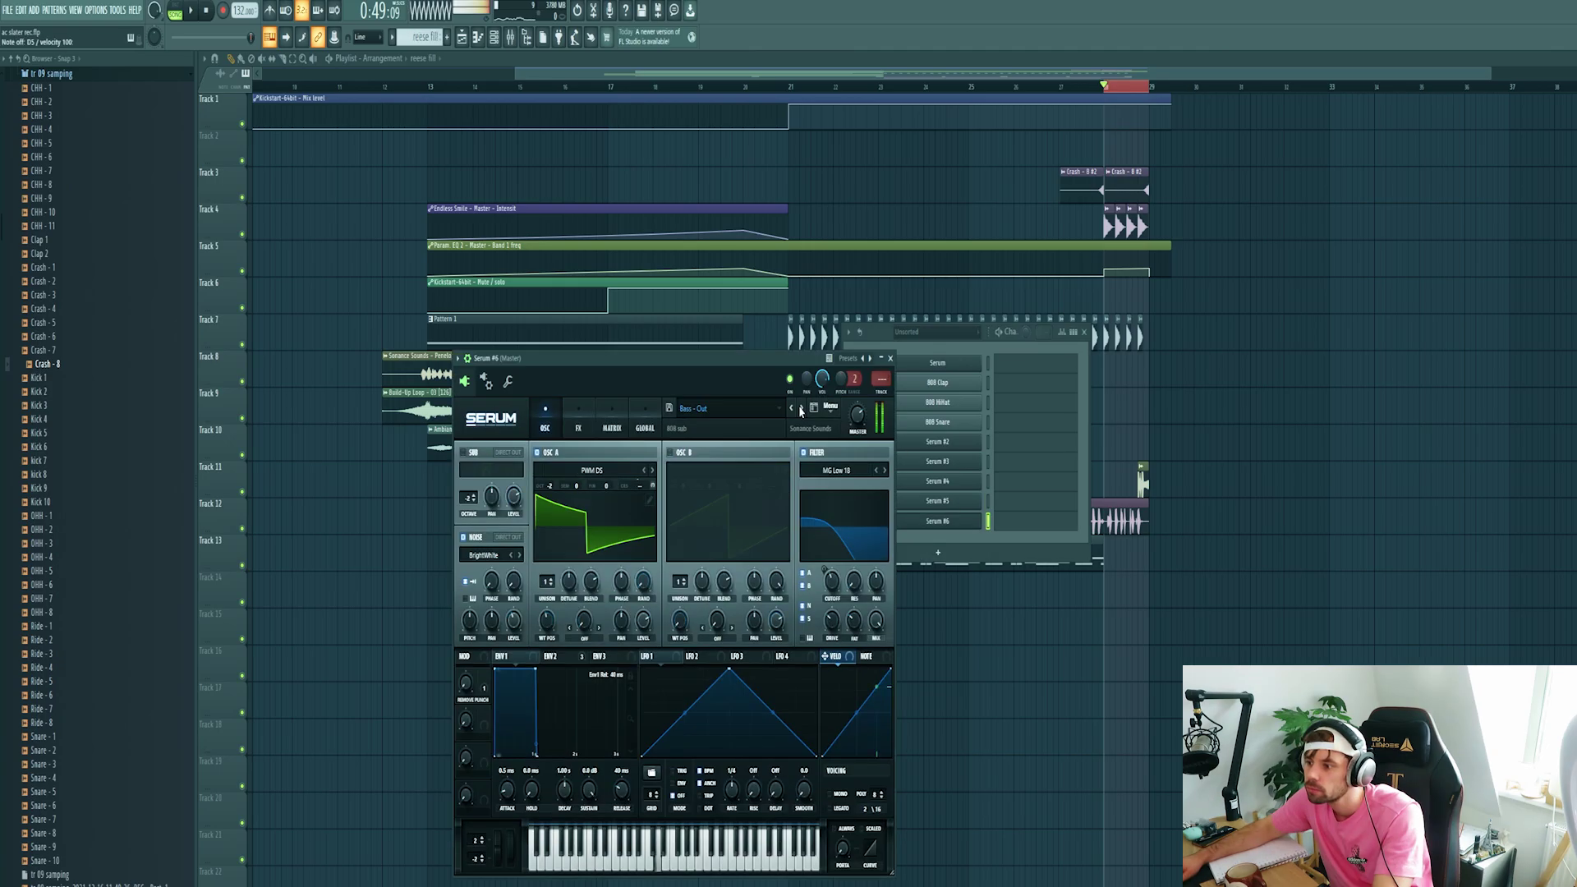
click(801, 408)
click(800, 409)
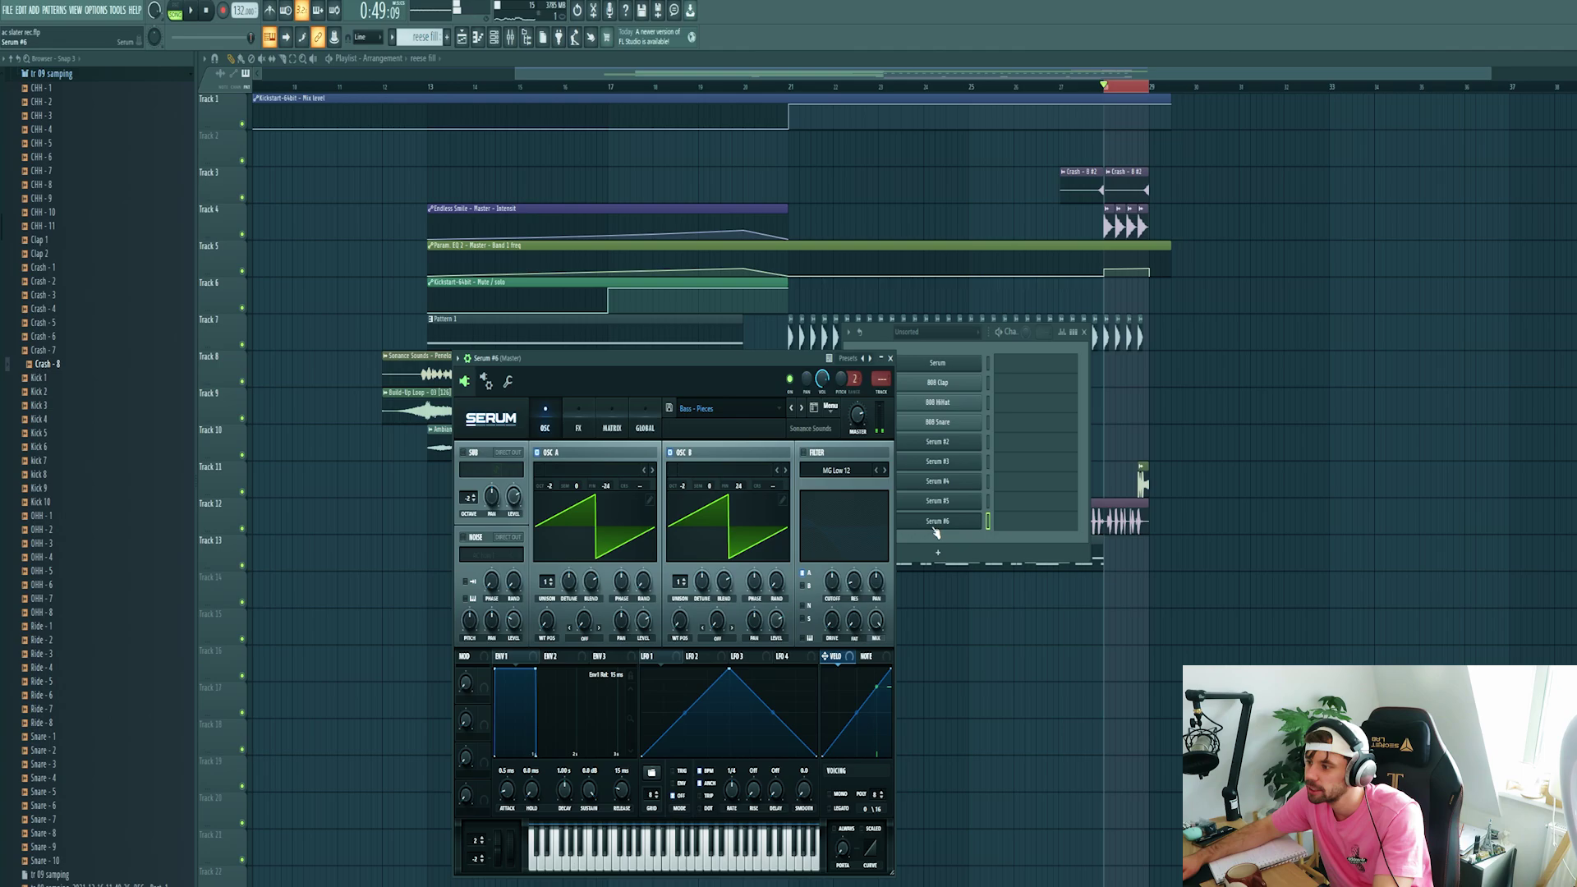
Write a one-bar fill in the Serum #6 piano roll: a half-bar D#5 followed by quarter-bar E5 and C#5 notes
right_click(976, 519)
click(1011, 524)
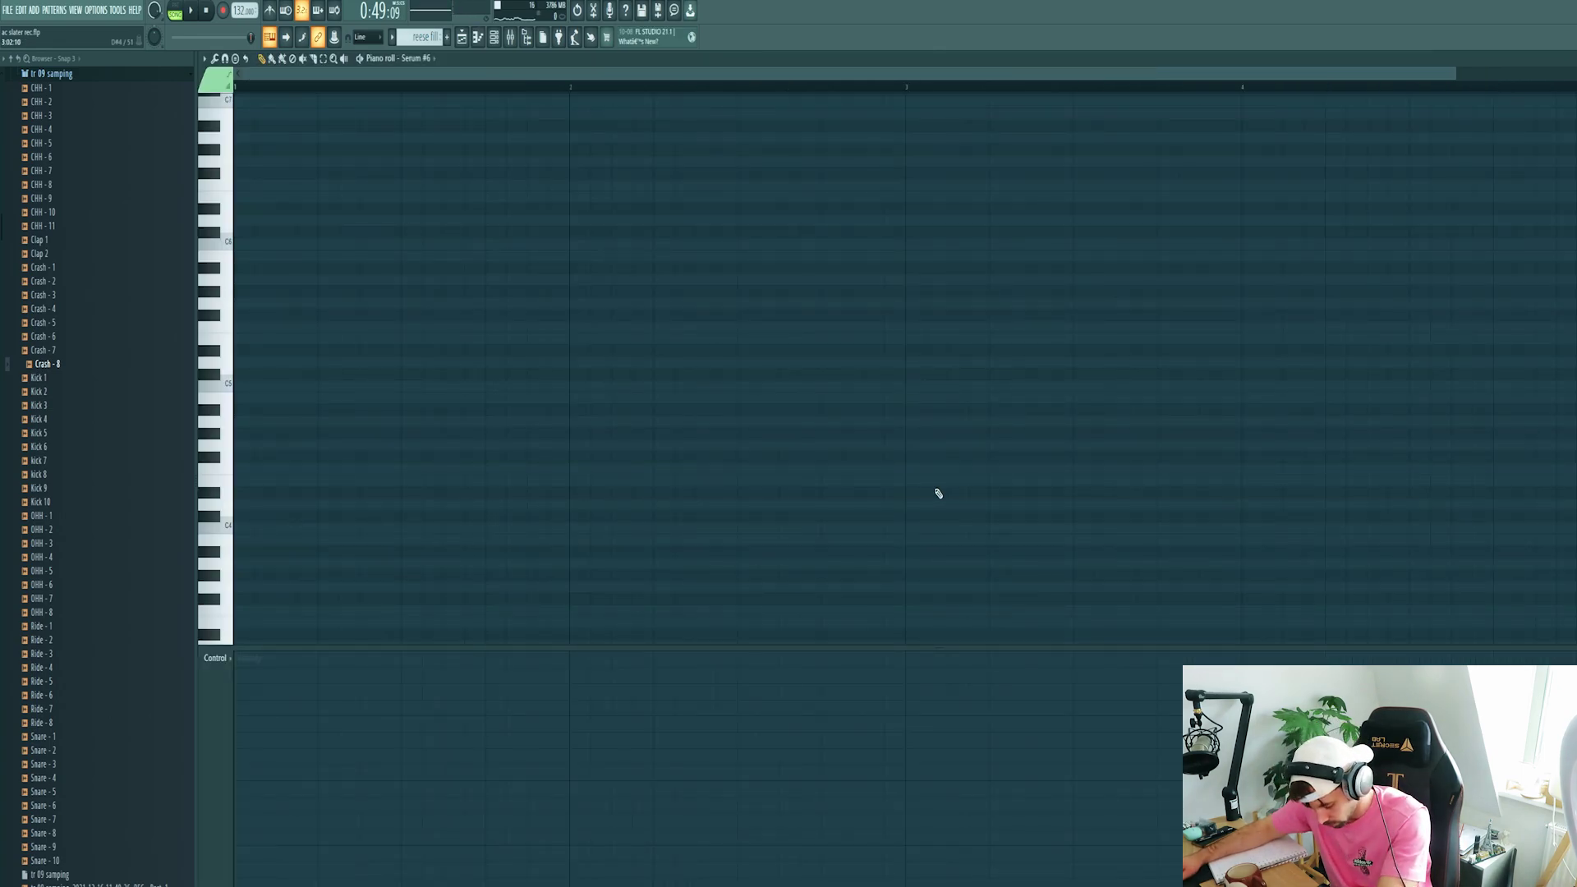
drag(271, 415, 182, 496)
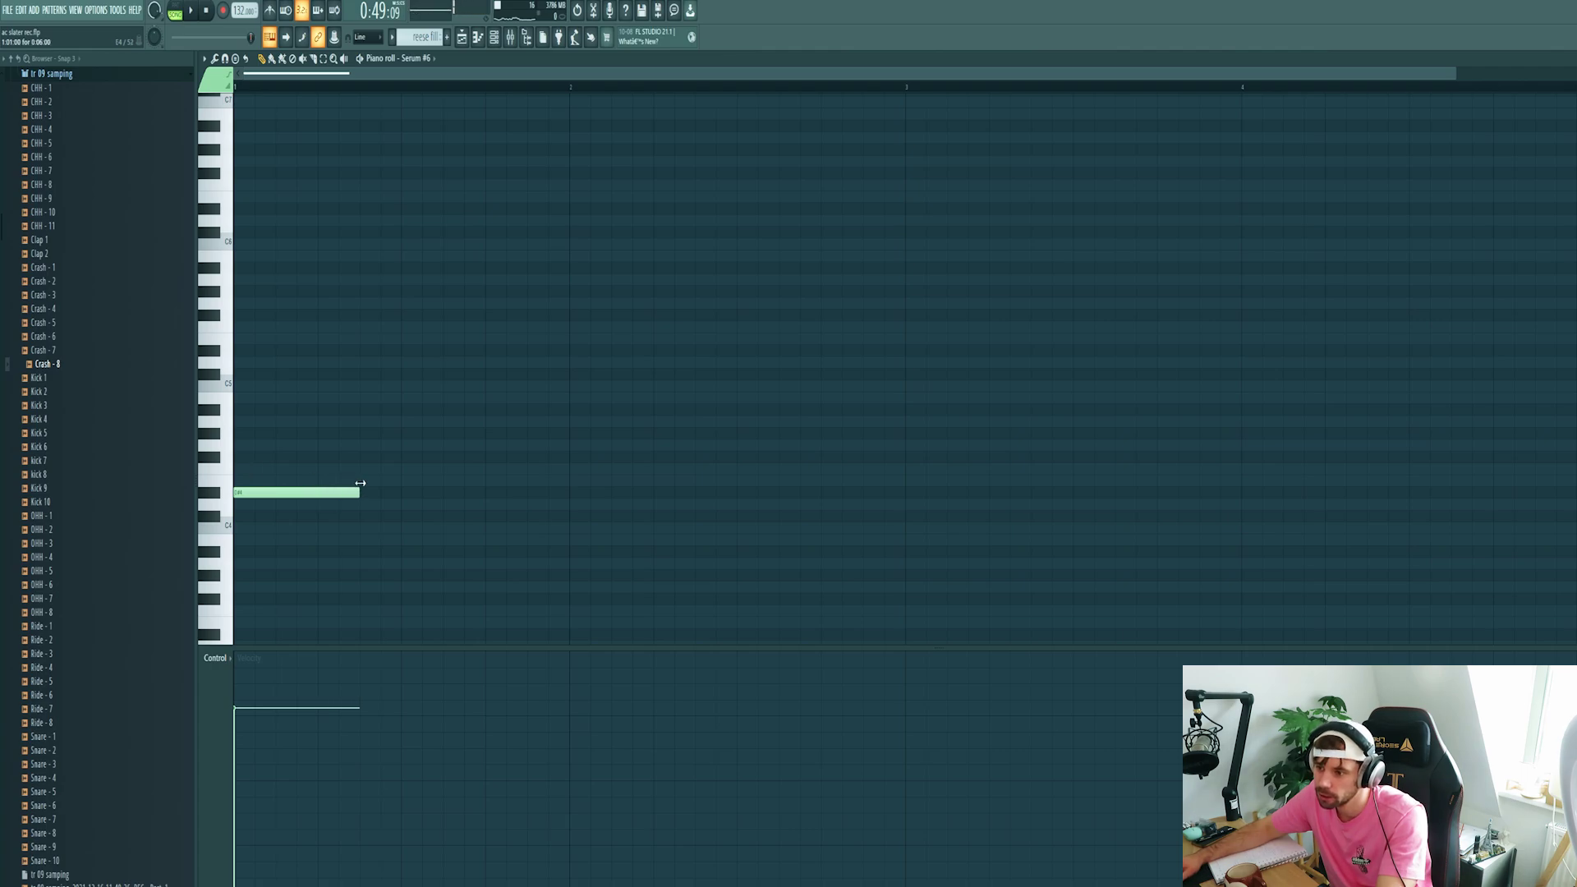
drag(391, 496, 403, 496)
key(ctrl+Up)
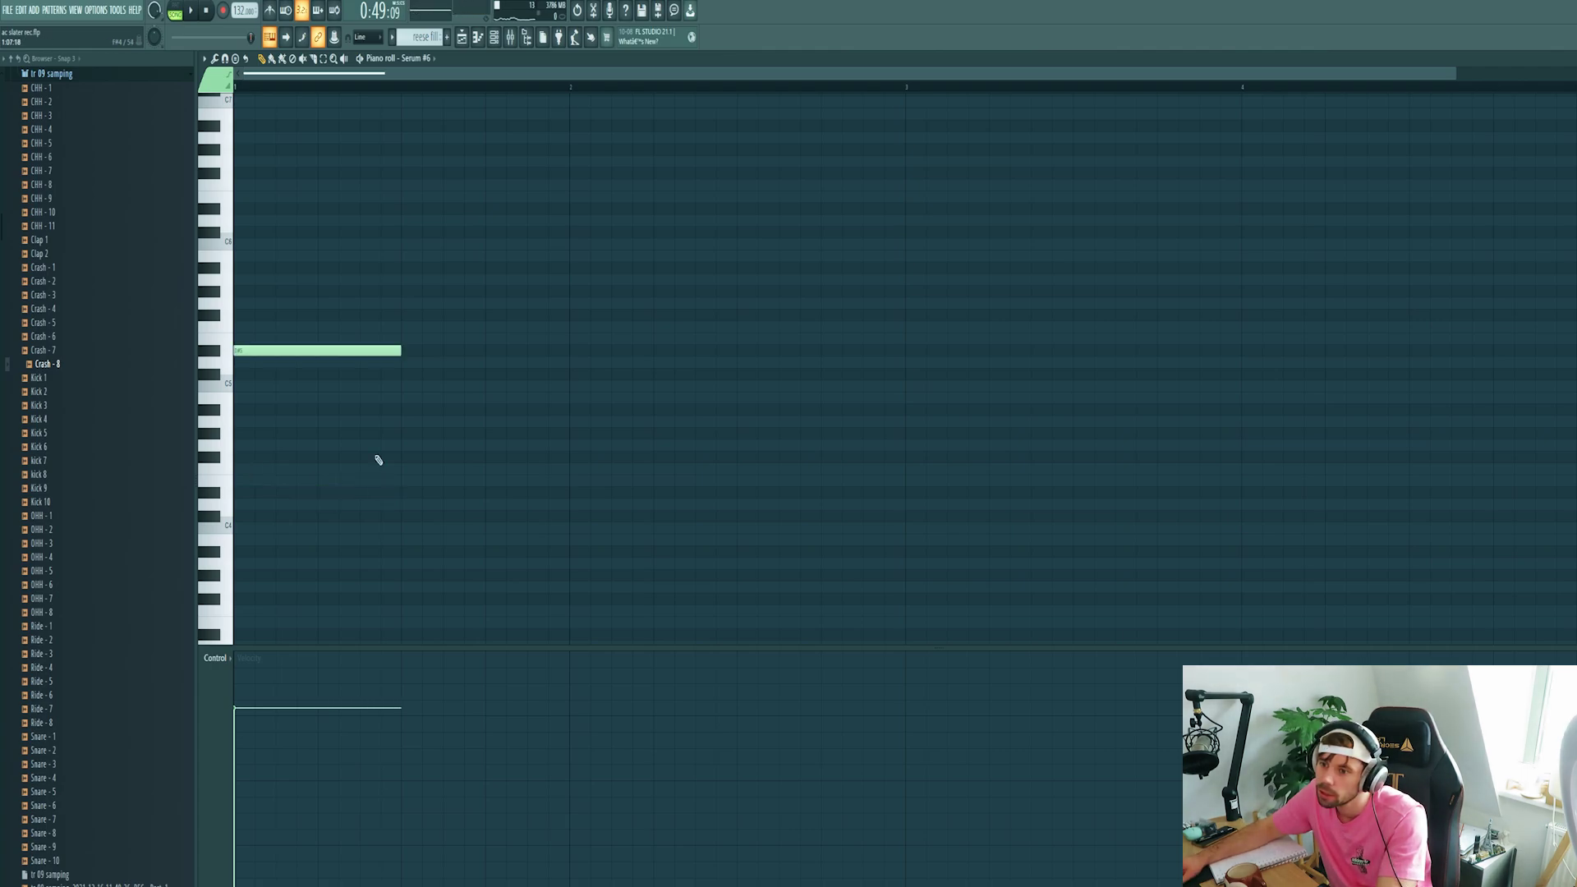
click(425, 339)
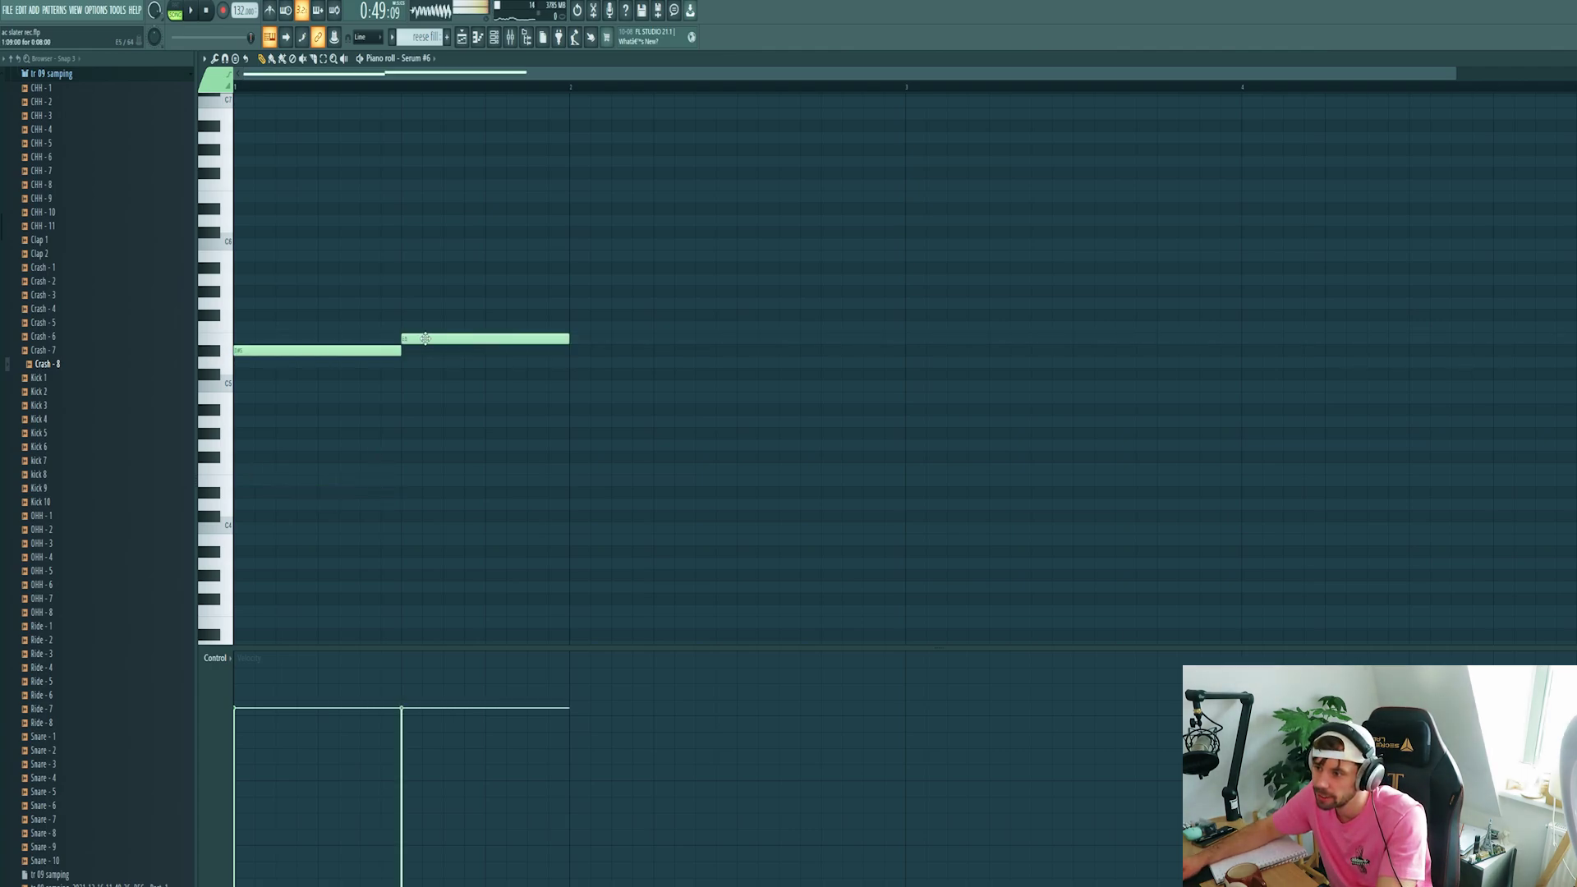
click(487, 375)
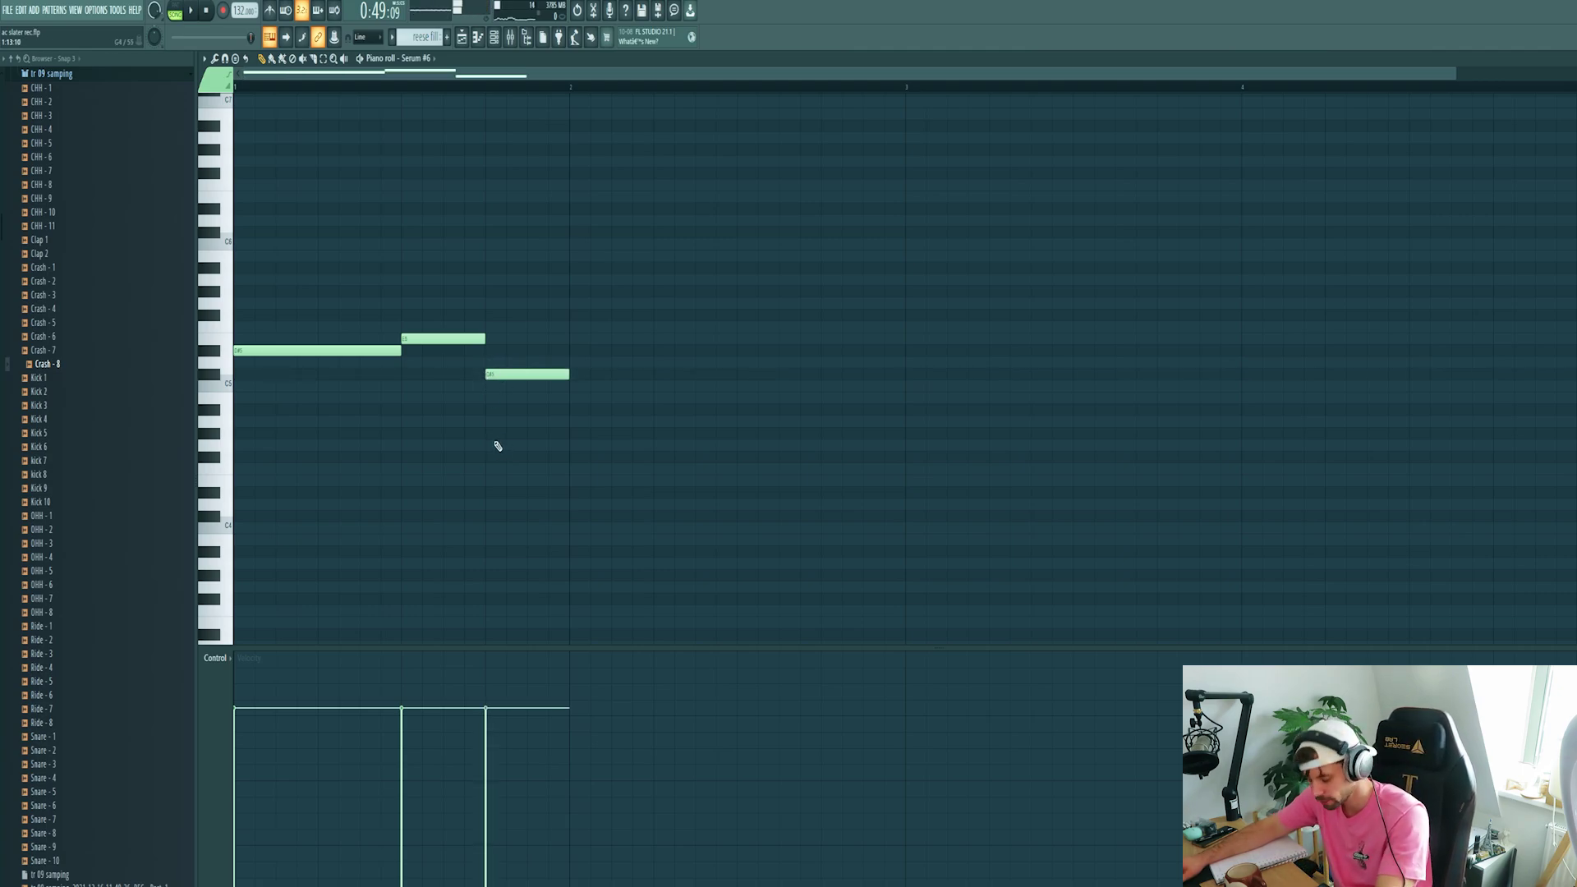
key(space)
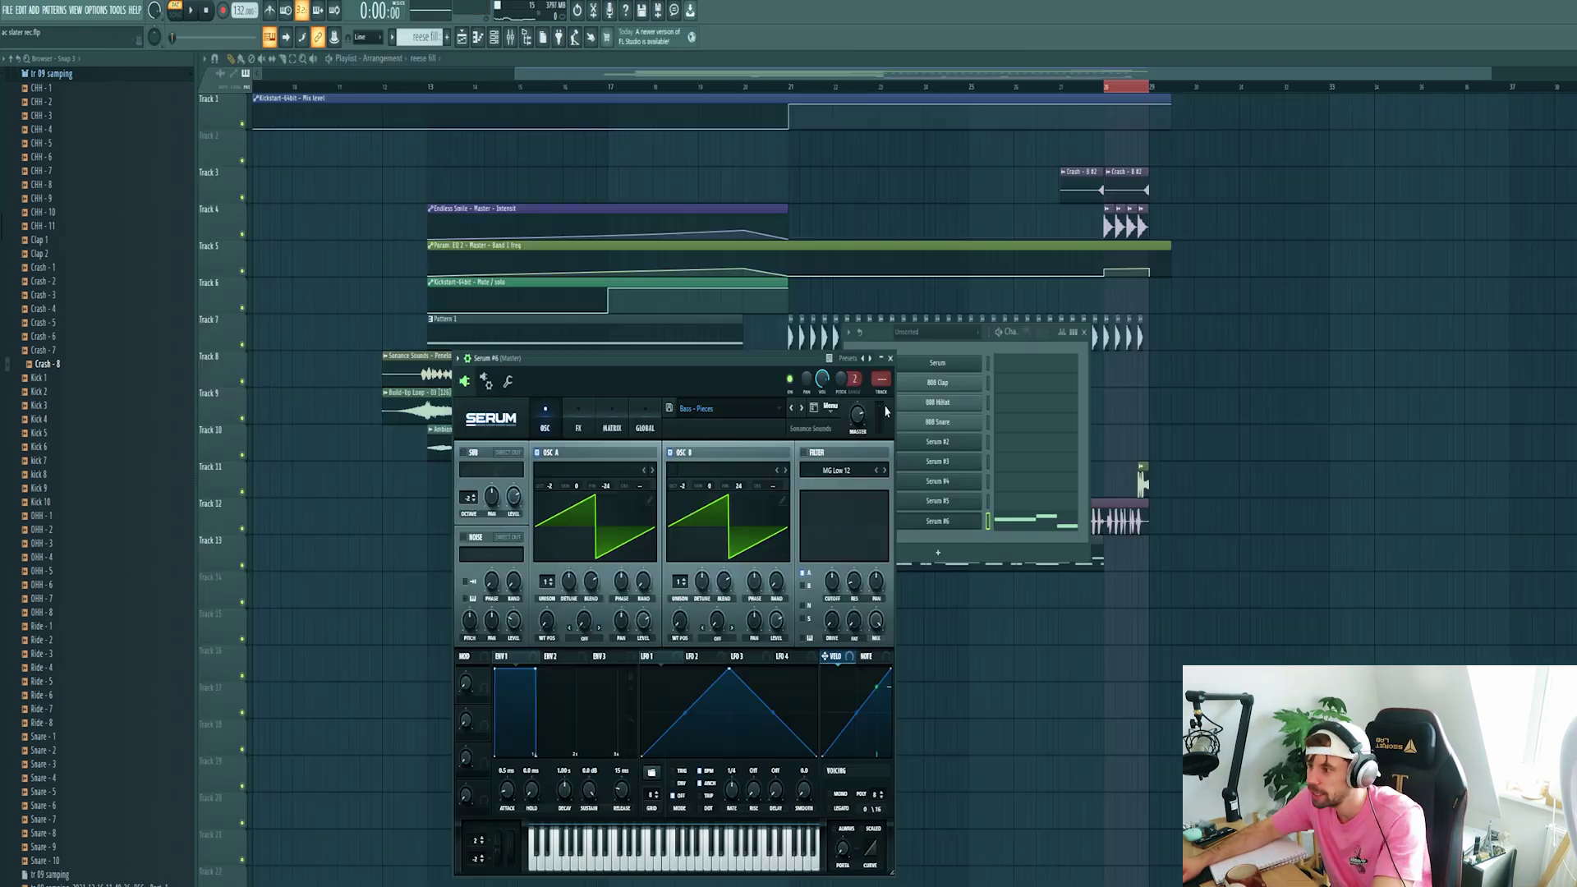
Route Serum #6 to insert 16 and add CamelCrusher with the British Clean patch plus H-Delay Stereo with its mix lowered to 7
click(882, 392)
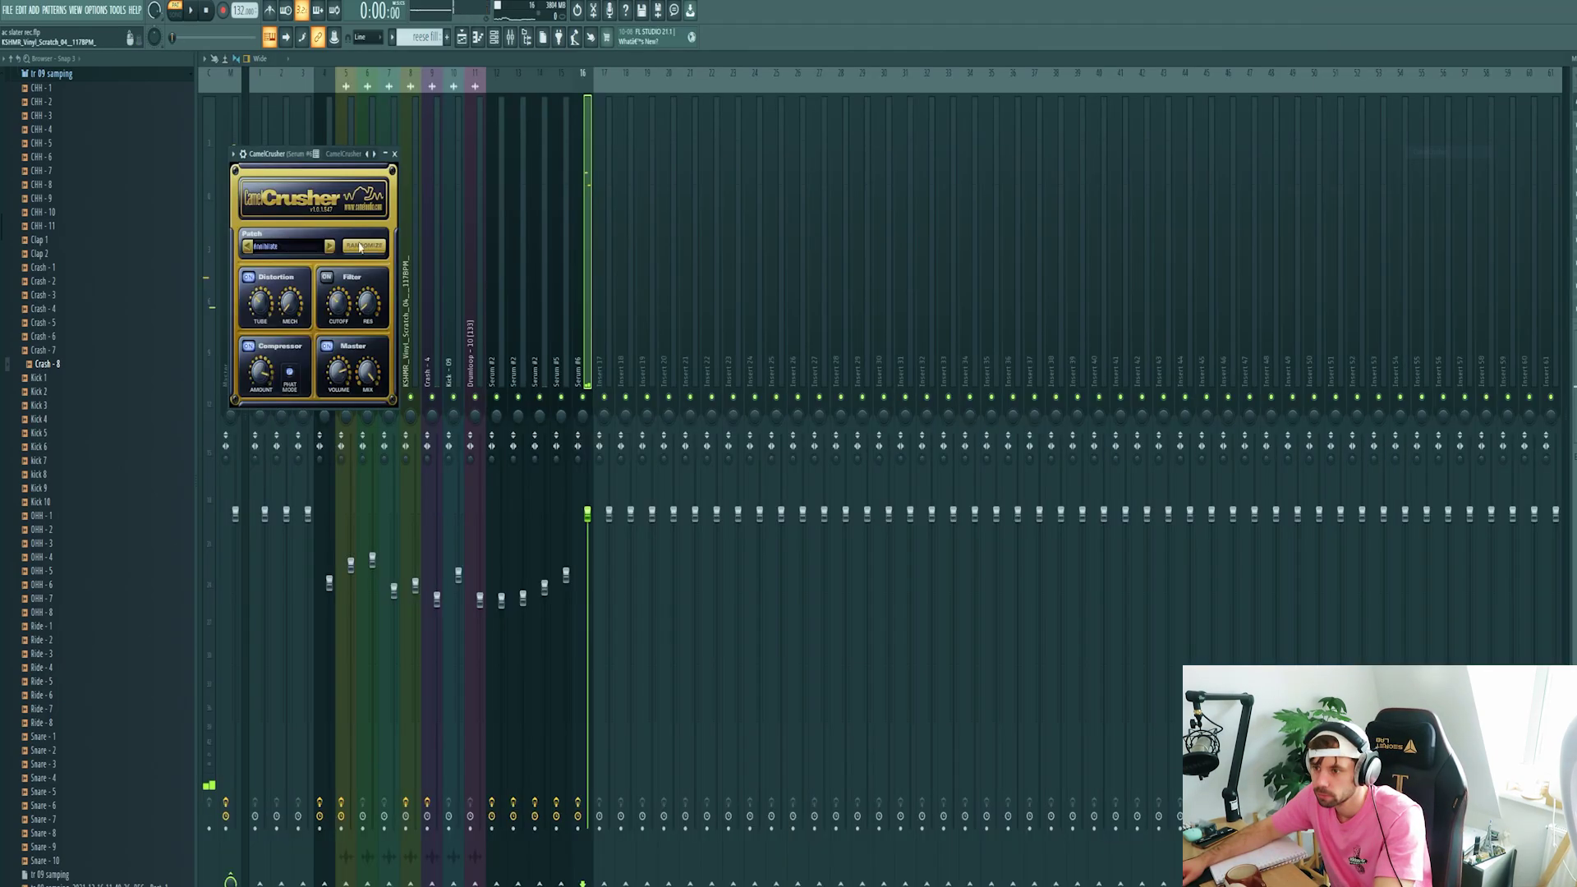
drag(290, 181, 816, 233)
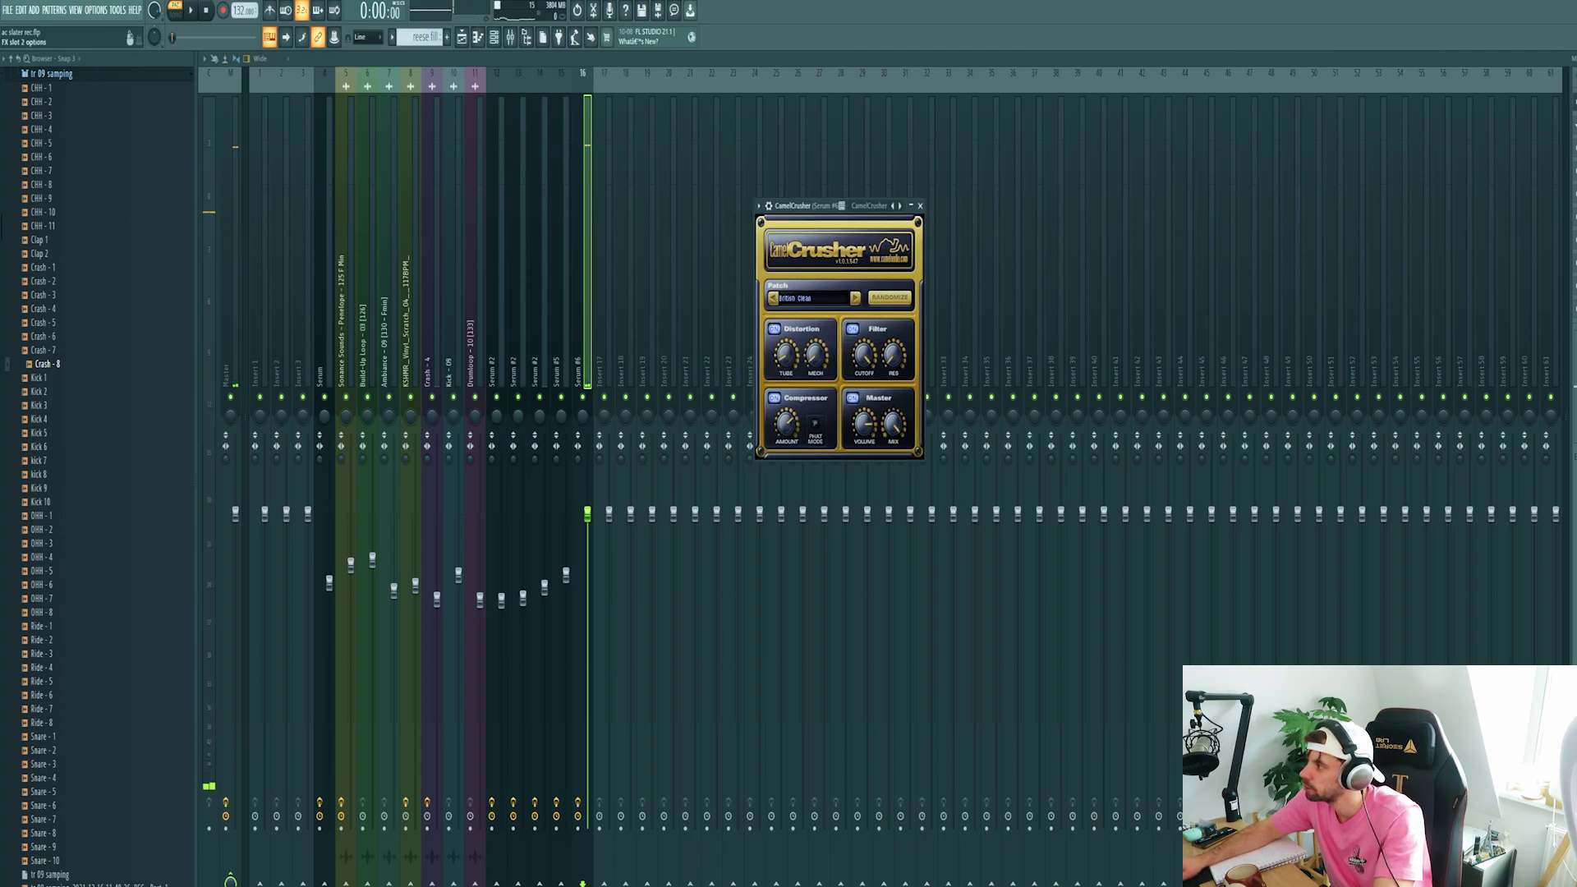
click(1575, 125)
mouse_move(1575, 142)
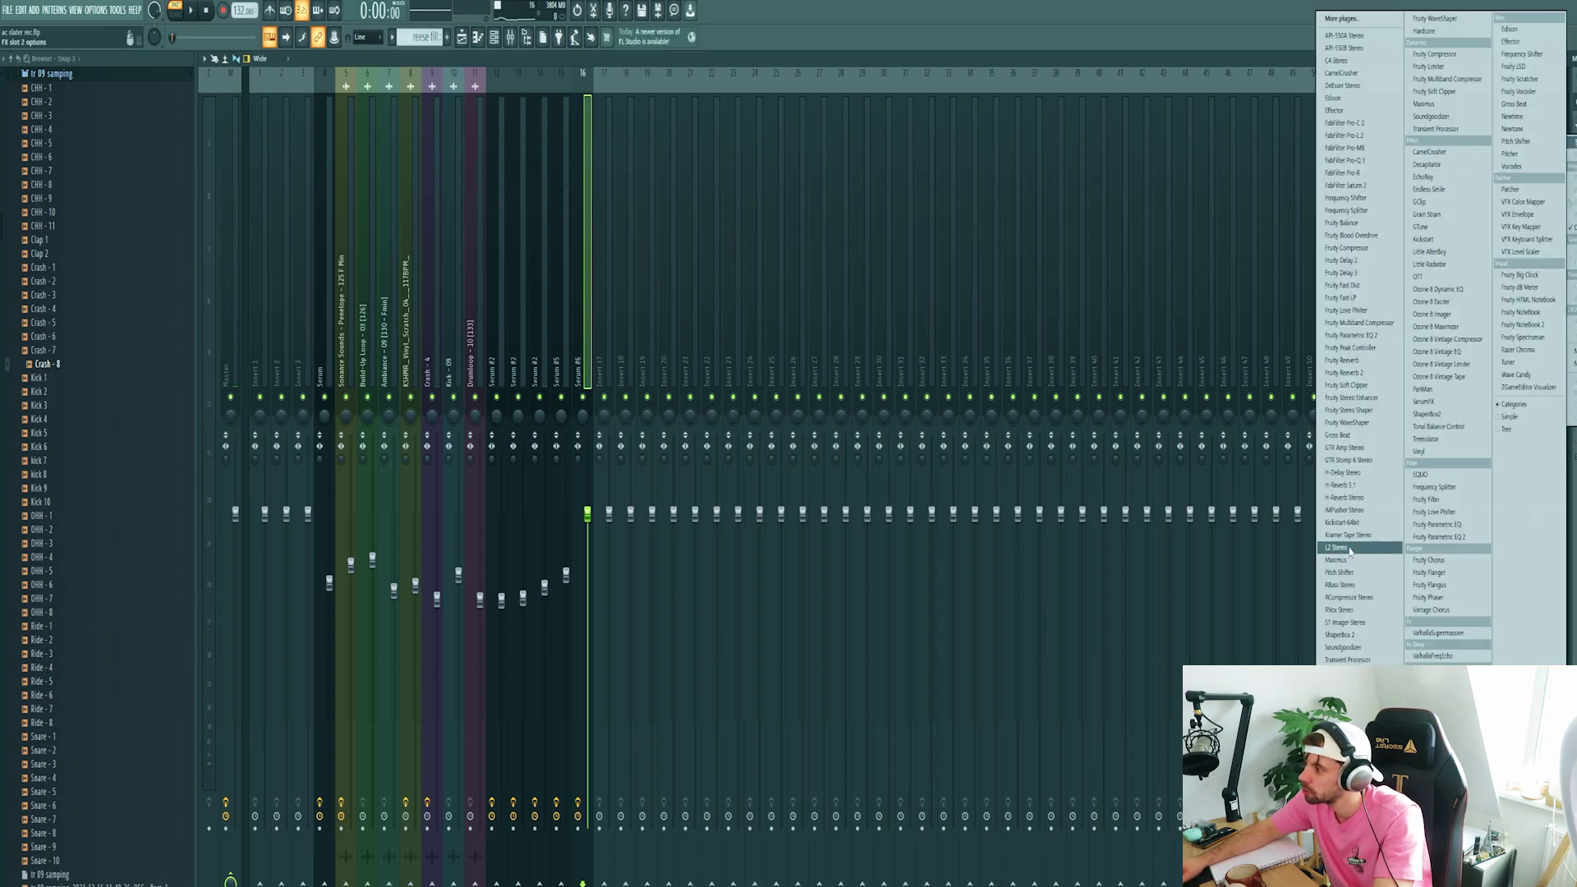
click(1345, 473)
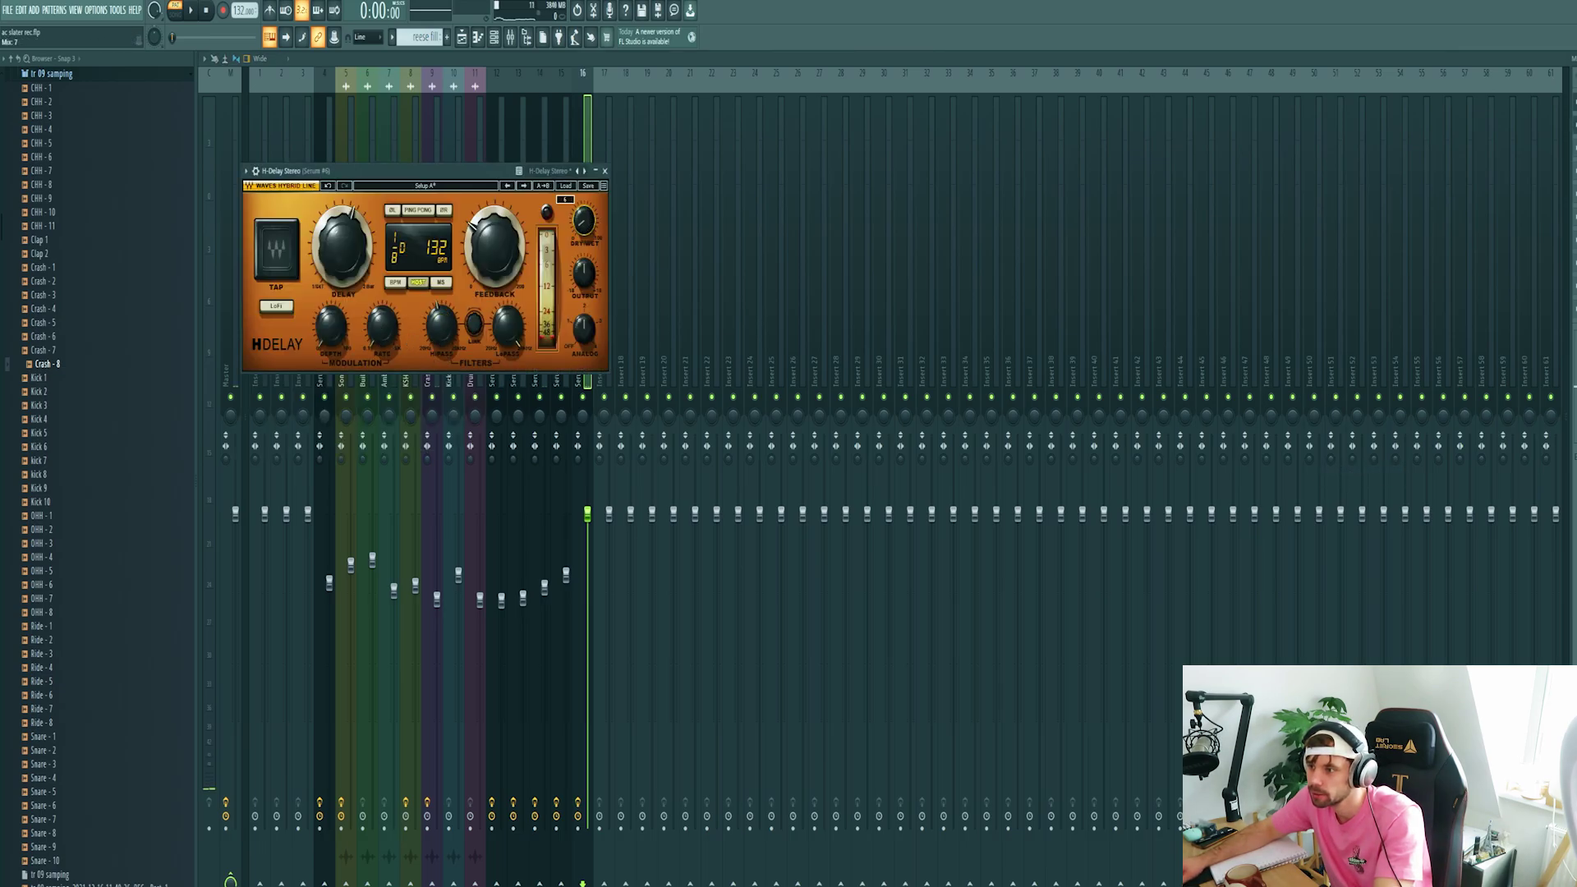
key(space)
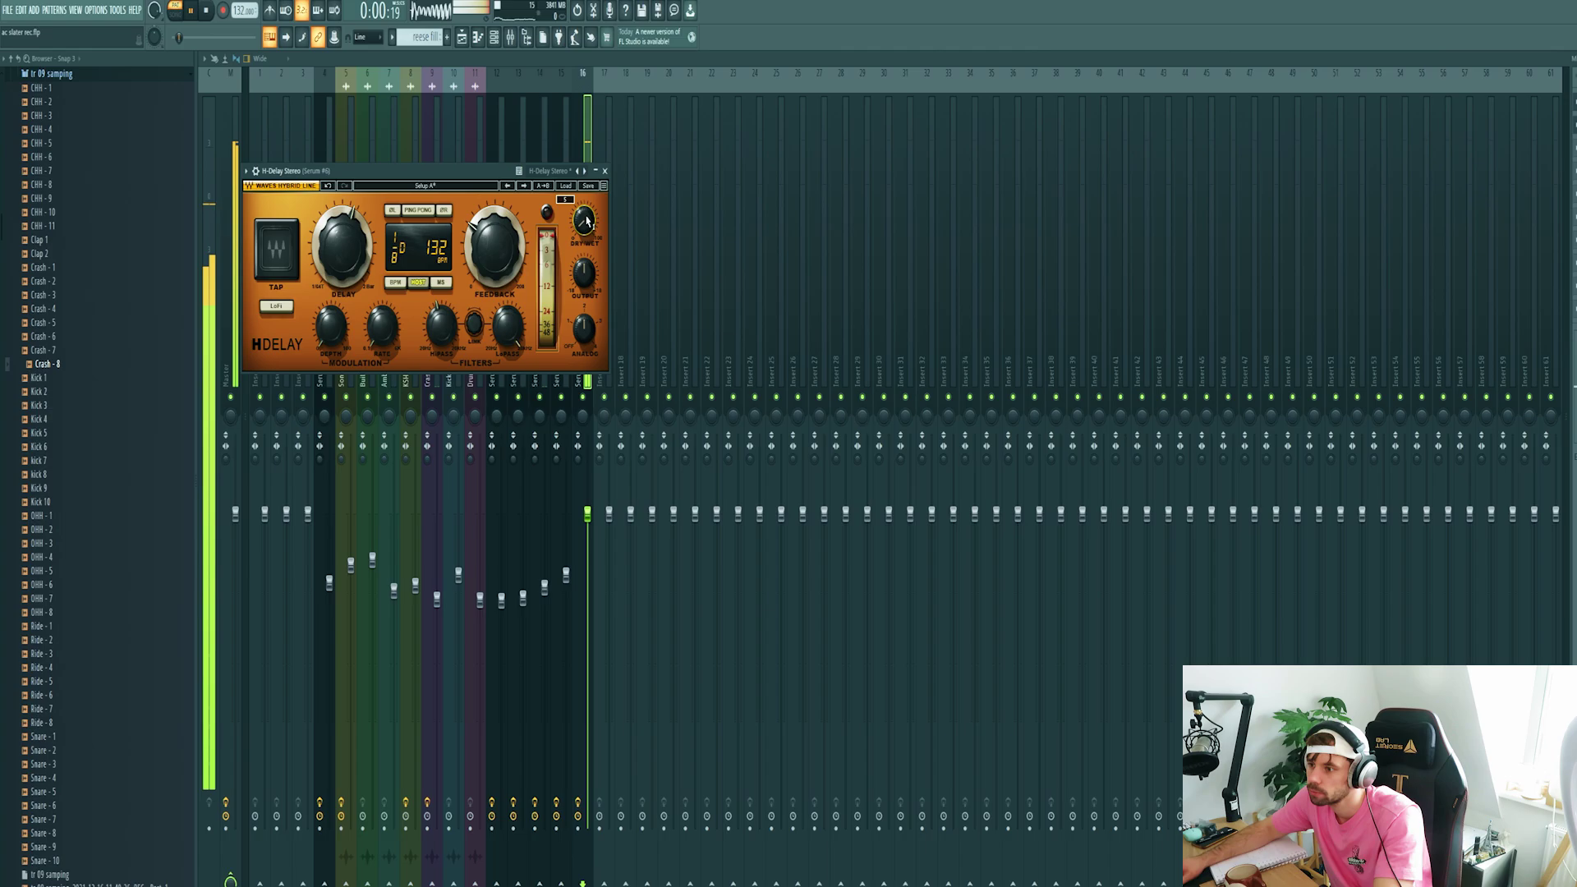
key(space)
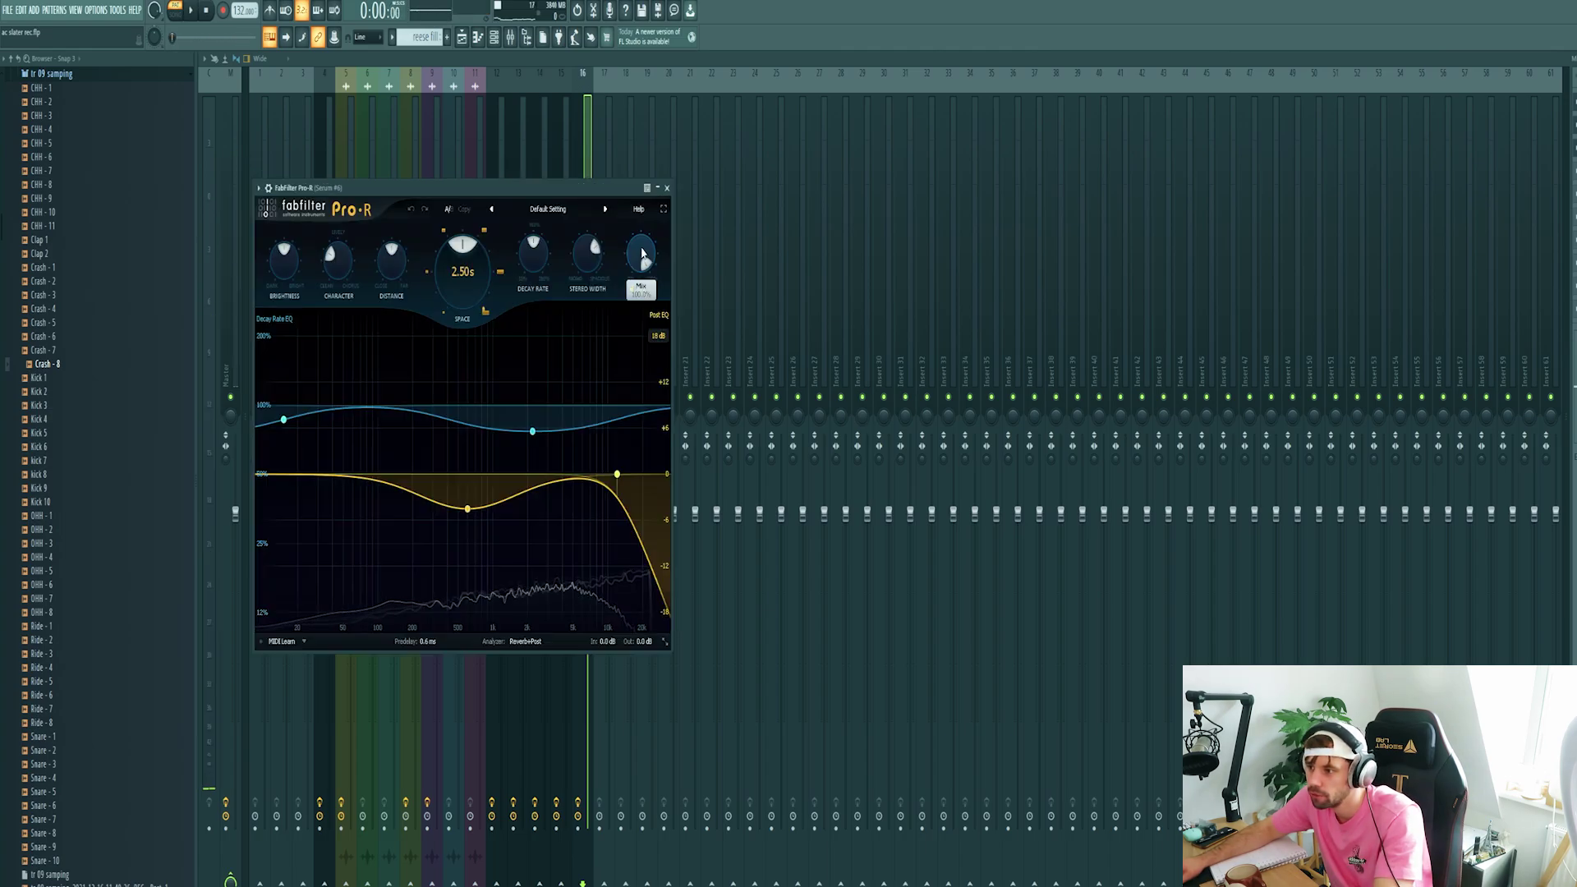
Add FabFilter Pro-R to insert 16, lower its mix to about 8%, and reduce the lows in its decay-rate and post-EQ curves
drag(637, 257, 636, 262)
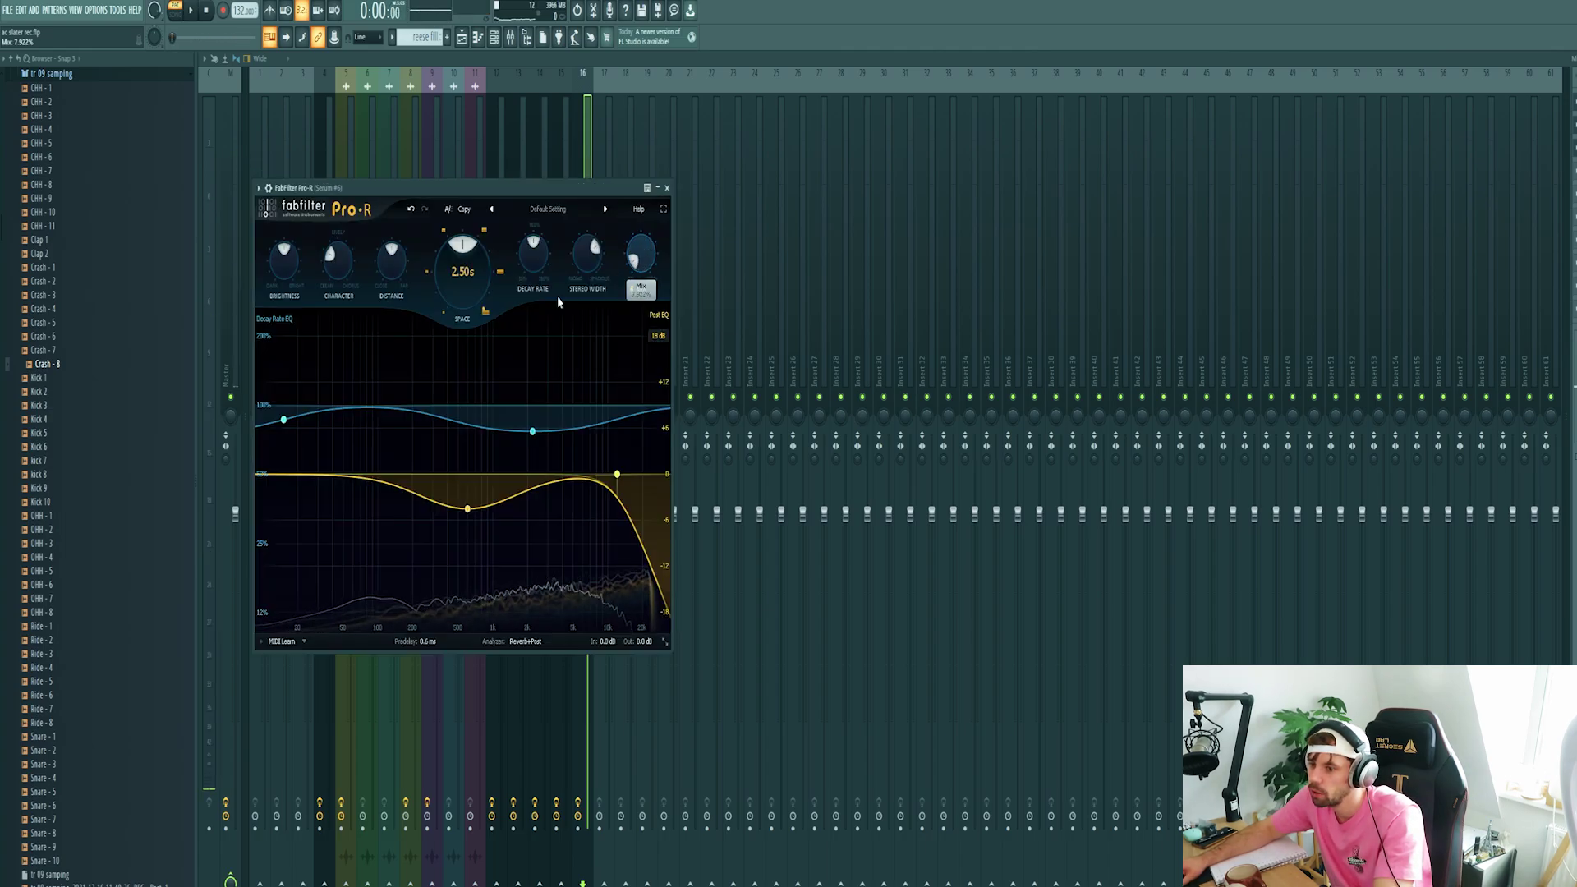
mouse_move(294, 444)
drag(299, 416, 400, 501)
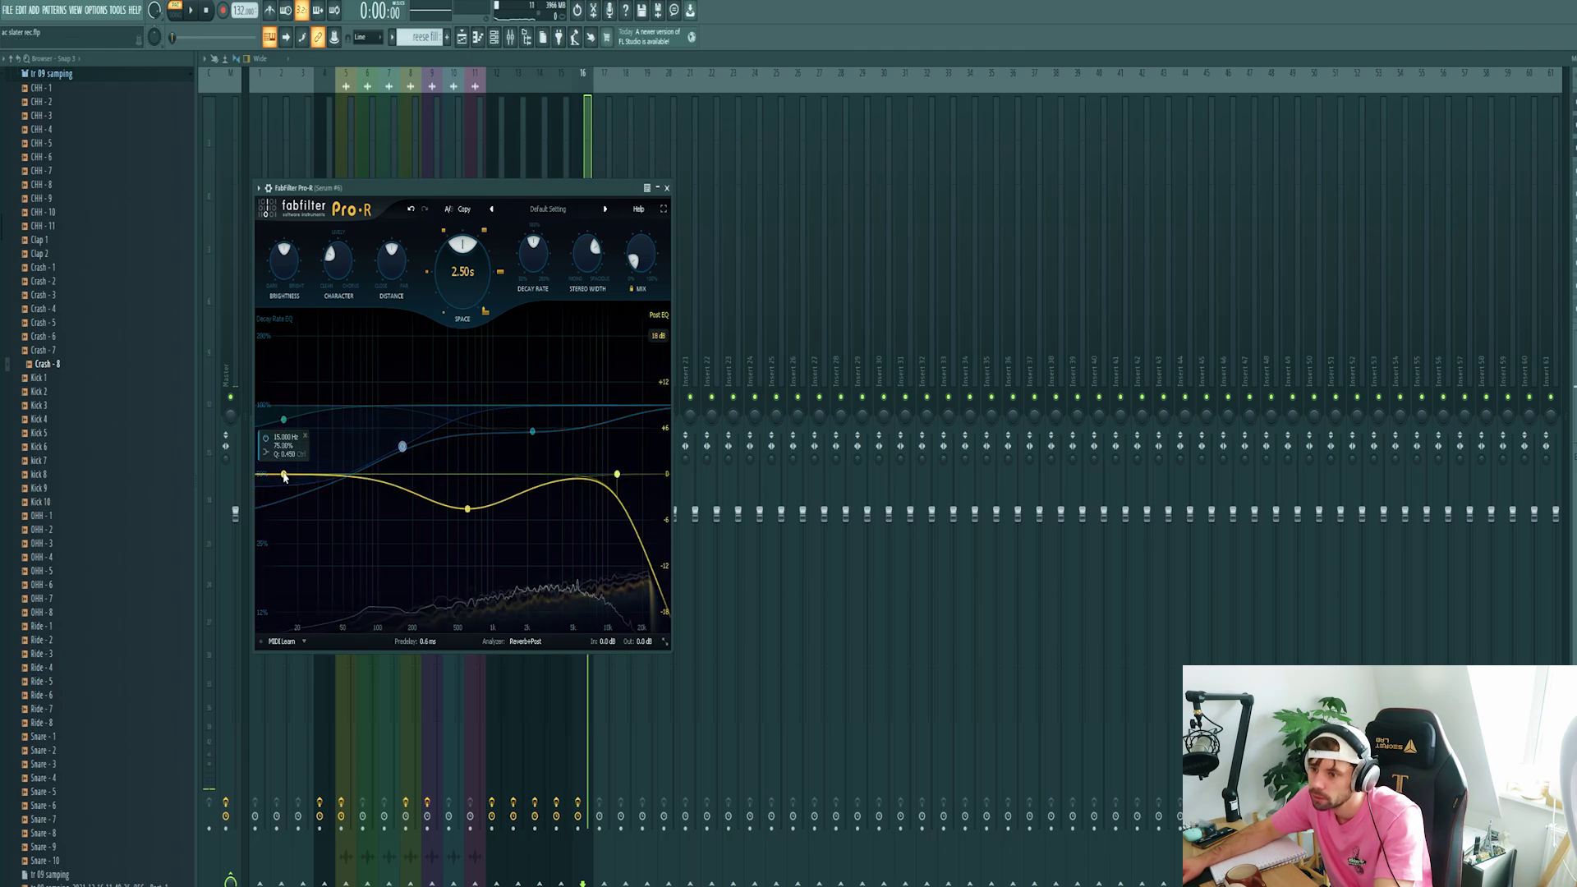
drag(286, 474, 368, 622)
key(space)
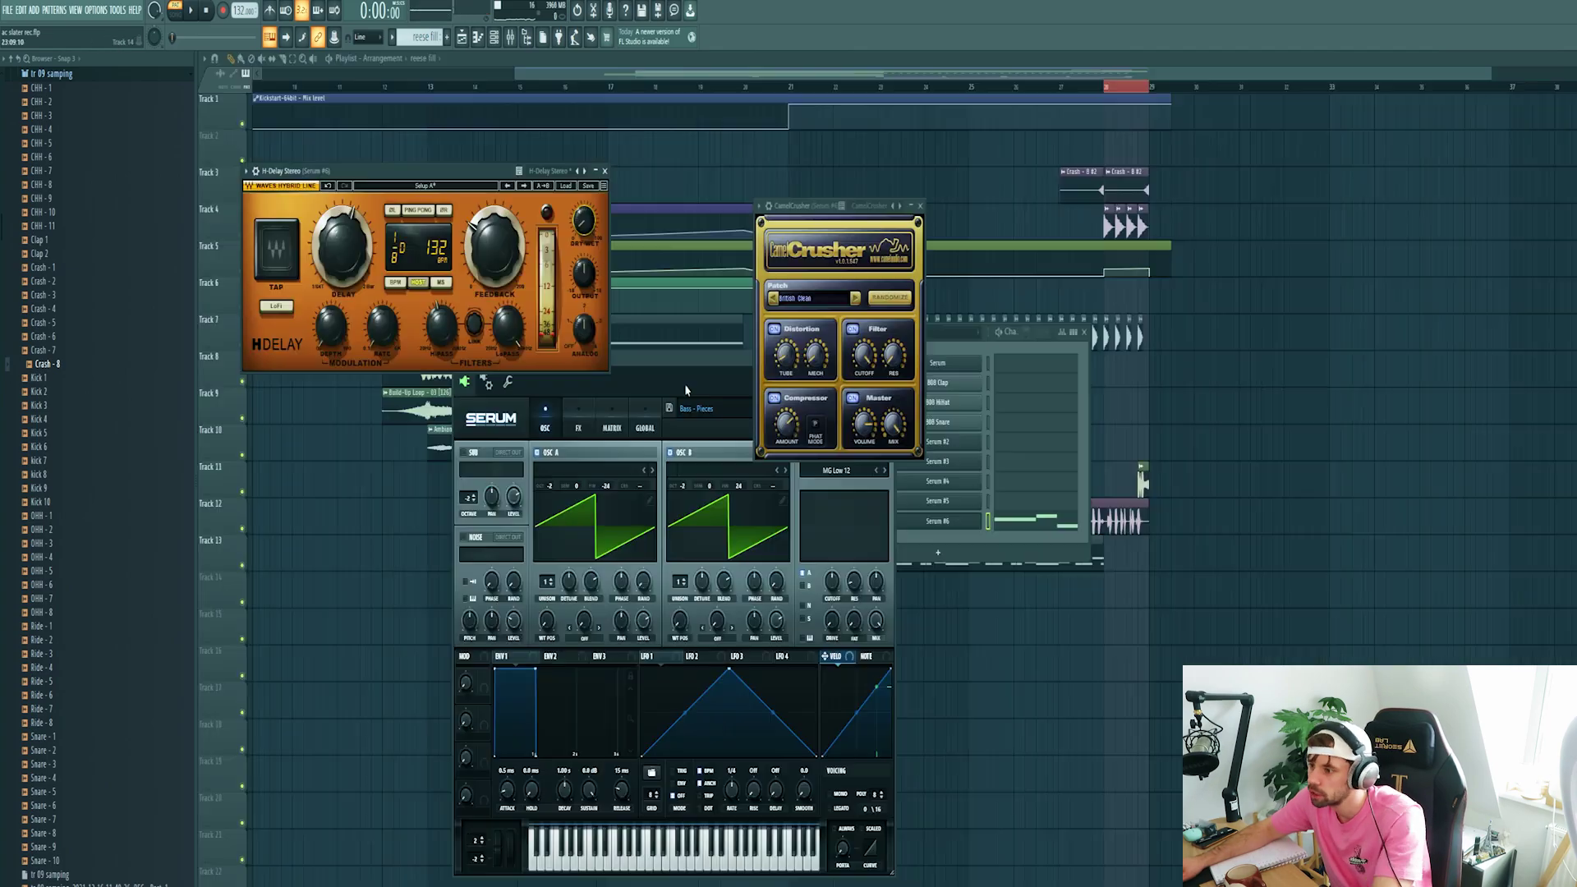
Add Endless Smile to insert 16 and create an automation clip that raises its Intensity over bar 28
drag(683, 383, 754, 261)
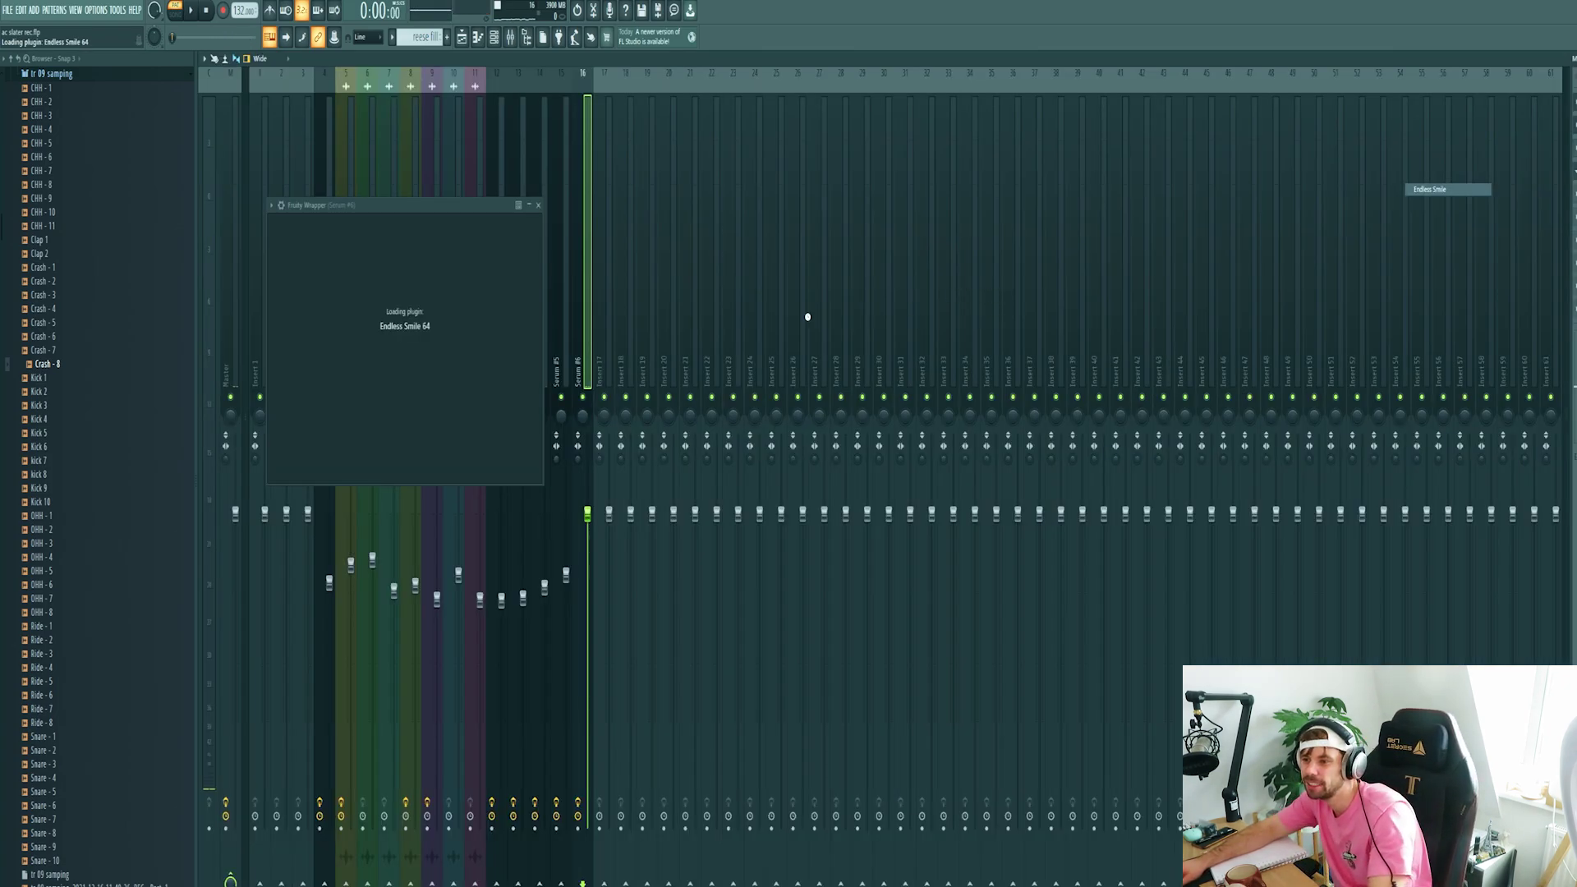
drag(406, 355, 394, 487)
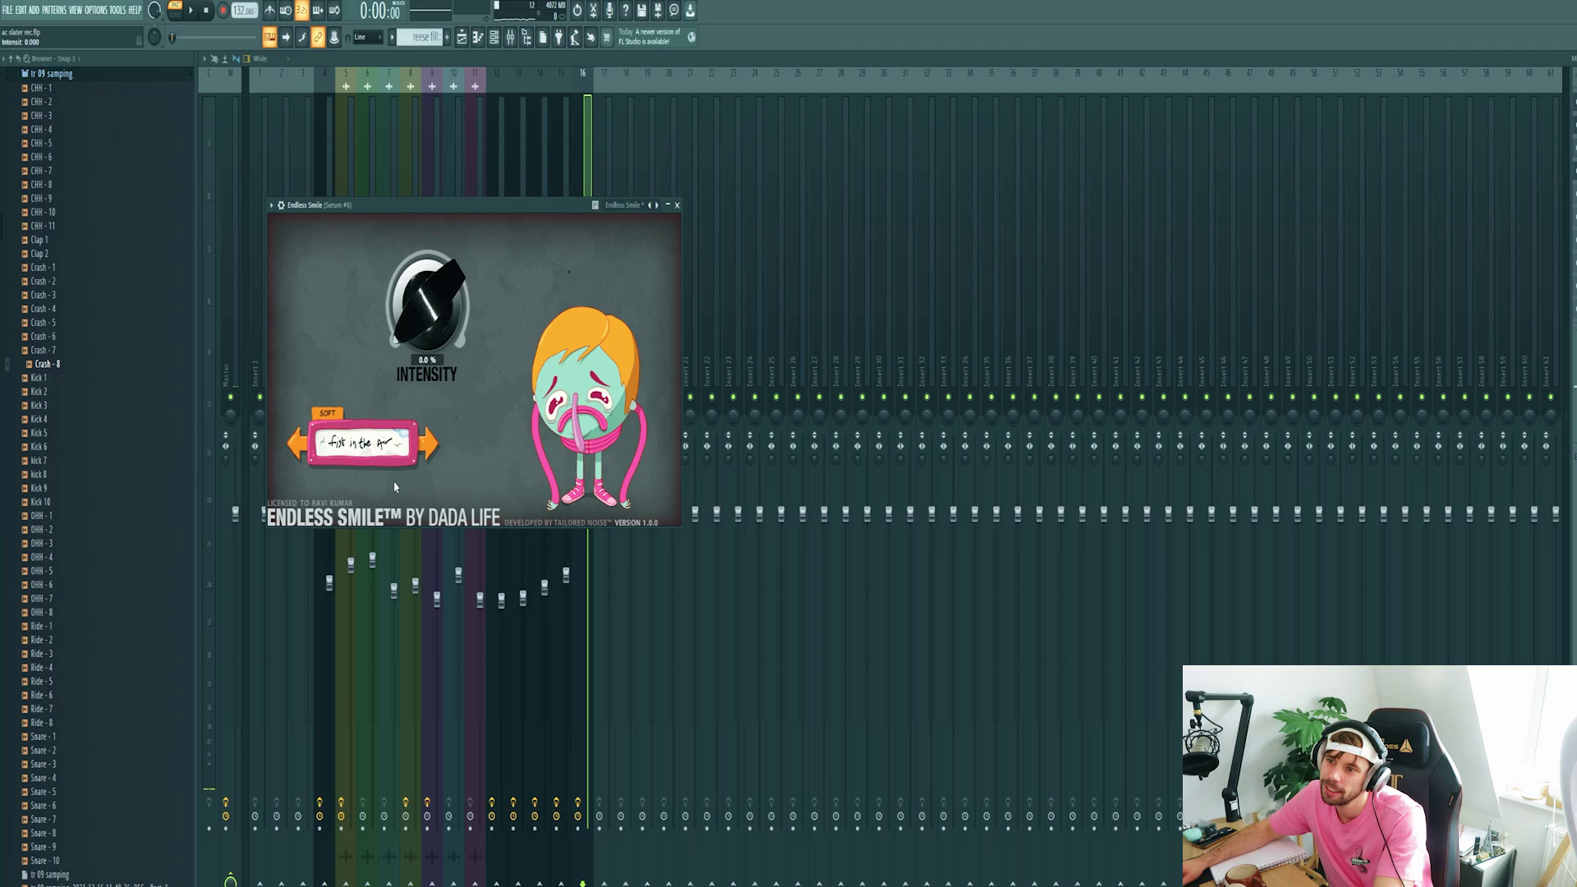
click(115, 11)
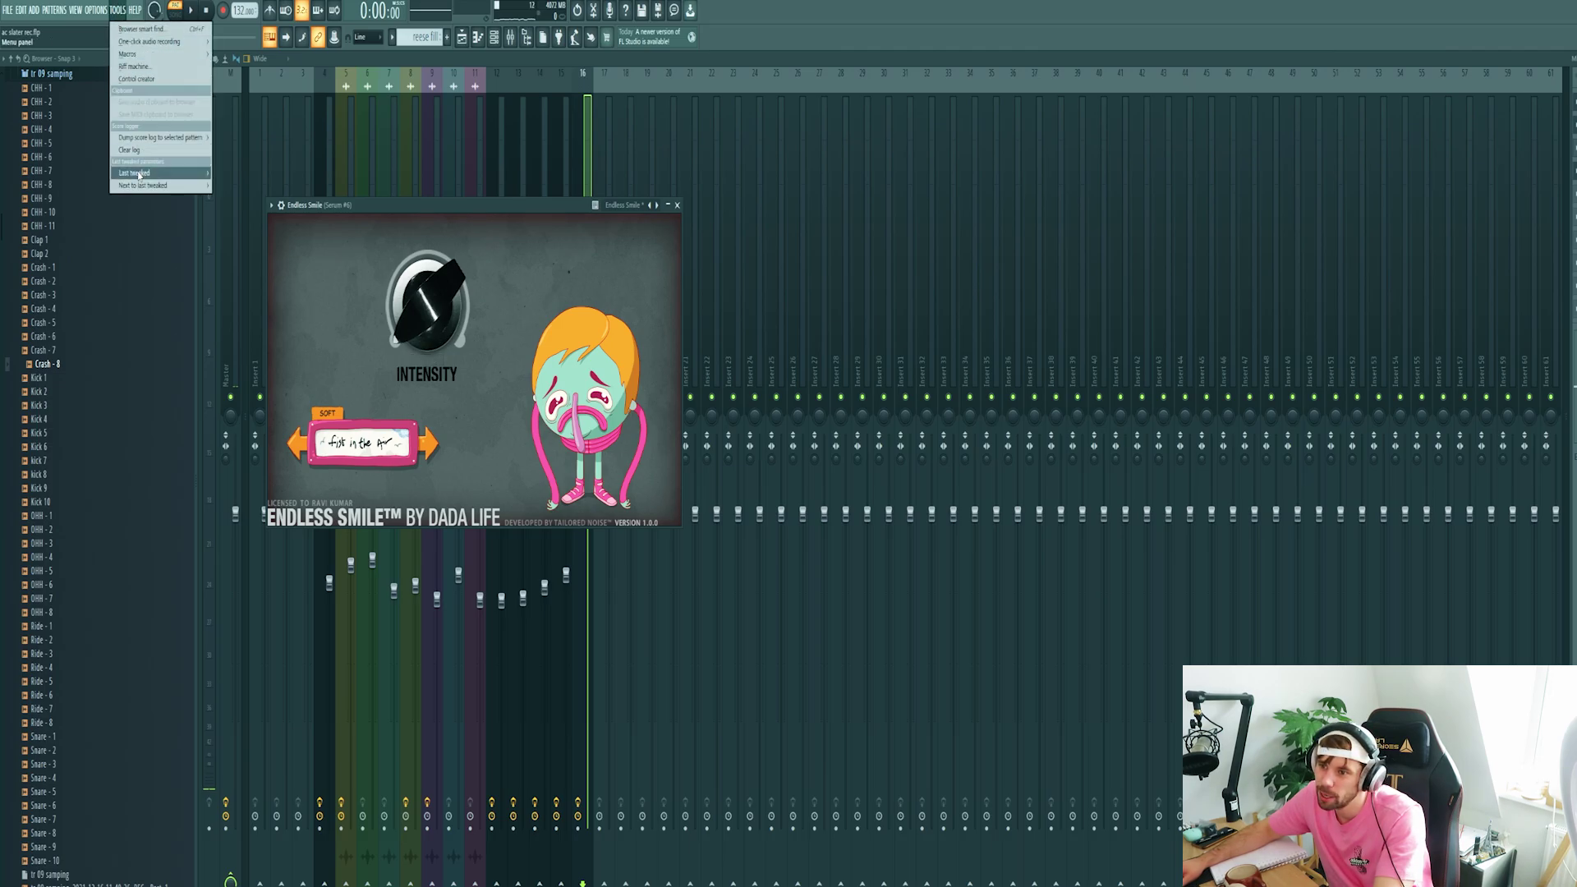
mouse_move(139, 174)
click(247, 260)
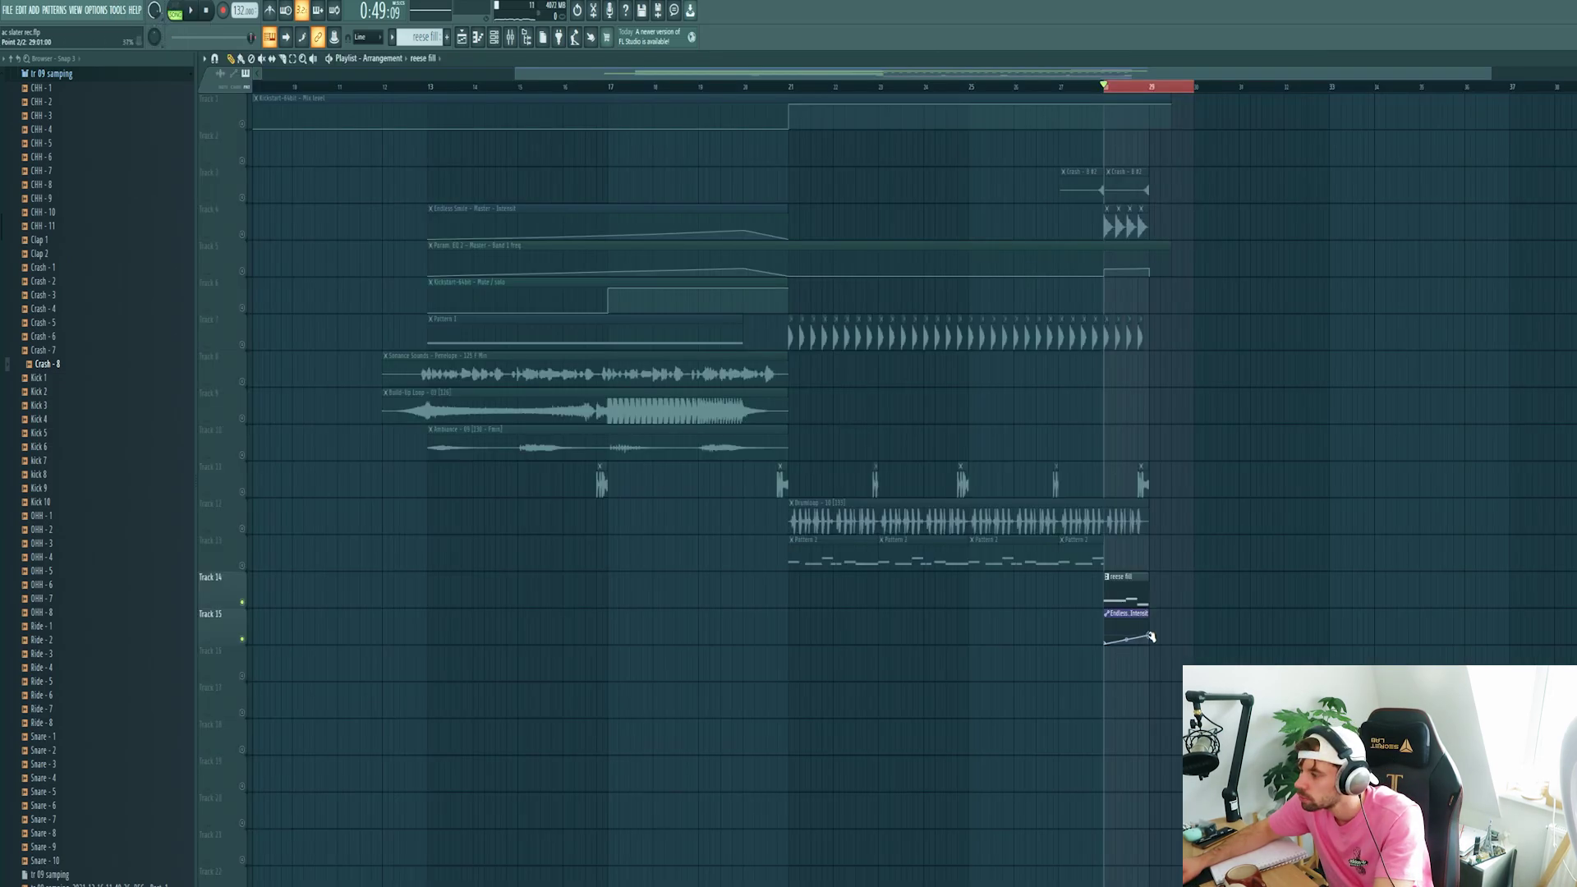
Lower the Serum #6 mixer volume to about -9.2 dB while playing the reese fill
key(space)
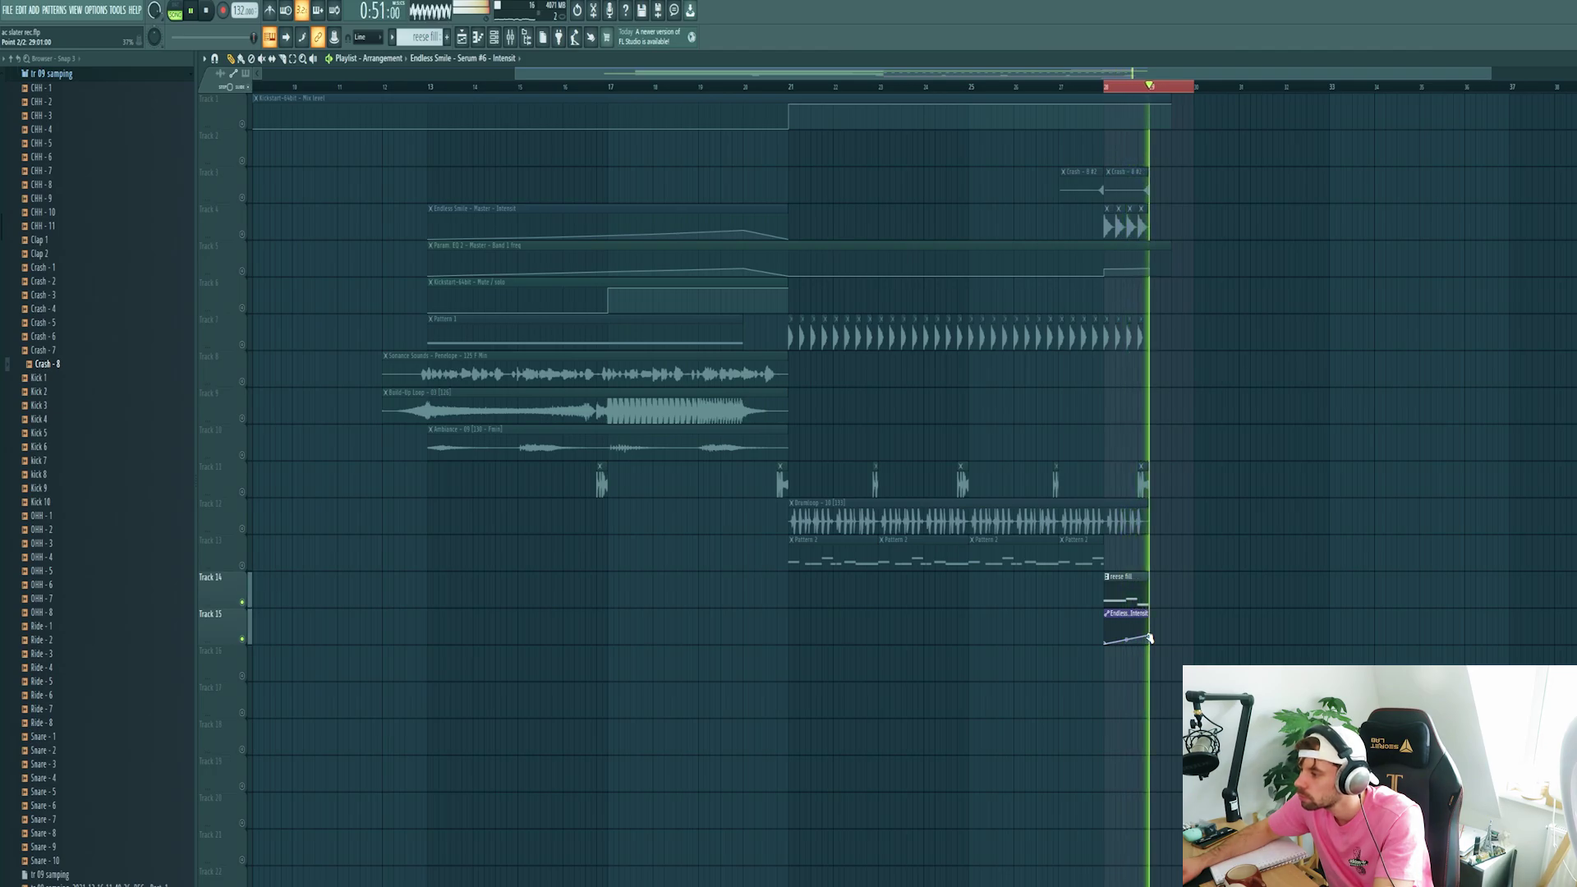
key(space)
key(F9)
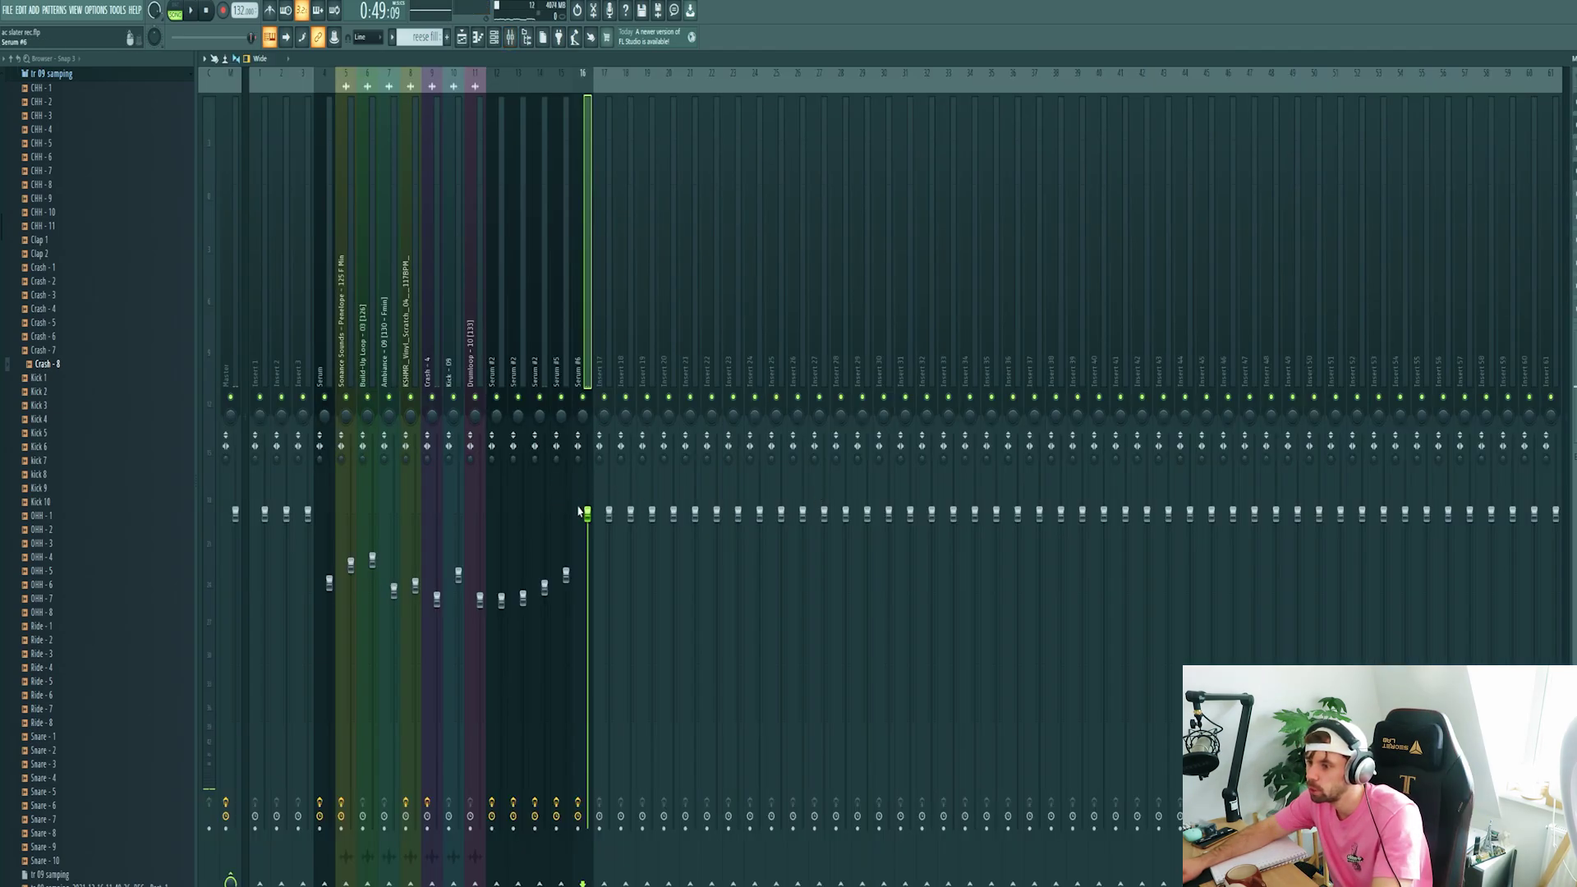
scroll(578, 512, down, 5)
key(space)
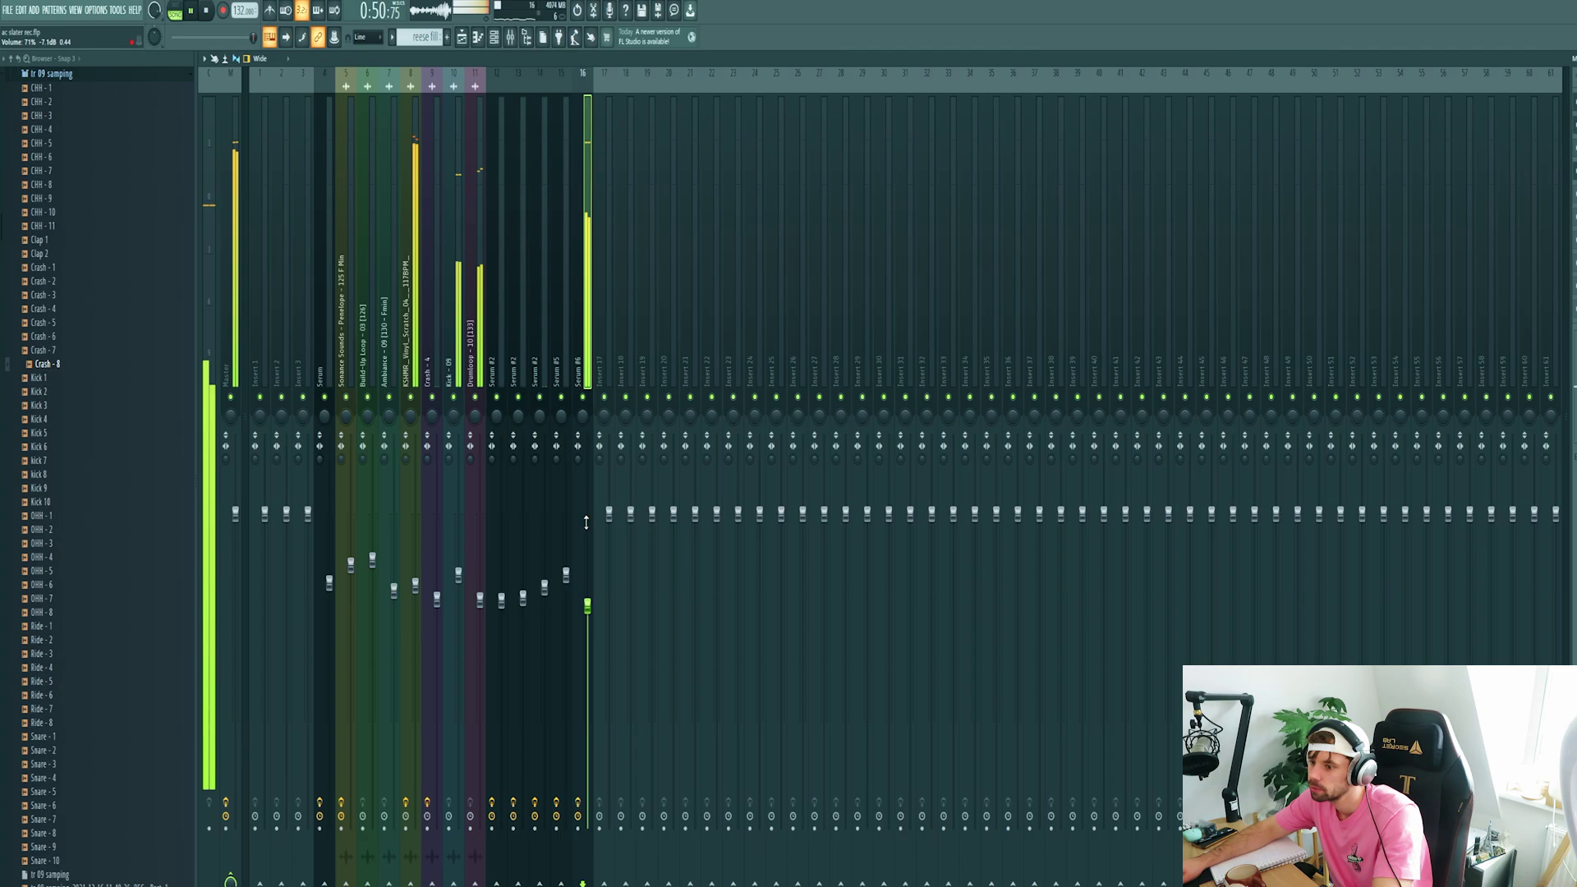
scroll(586, 523, down, 3)
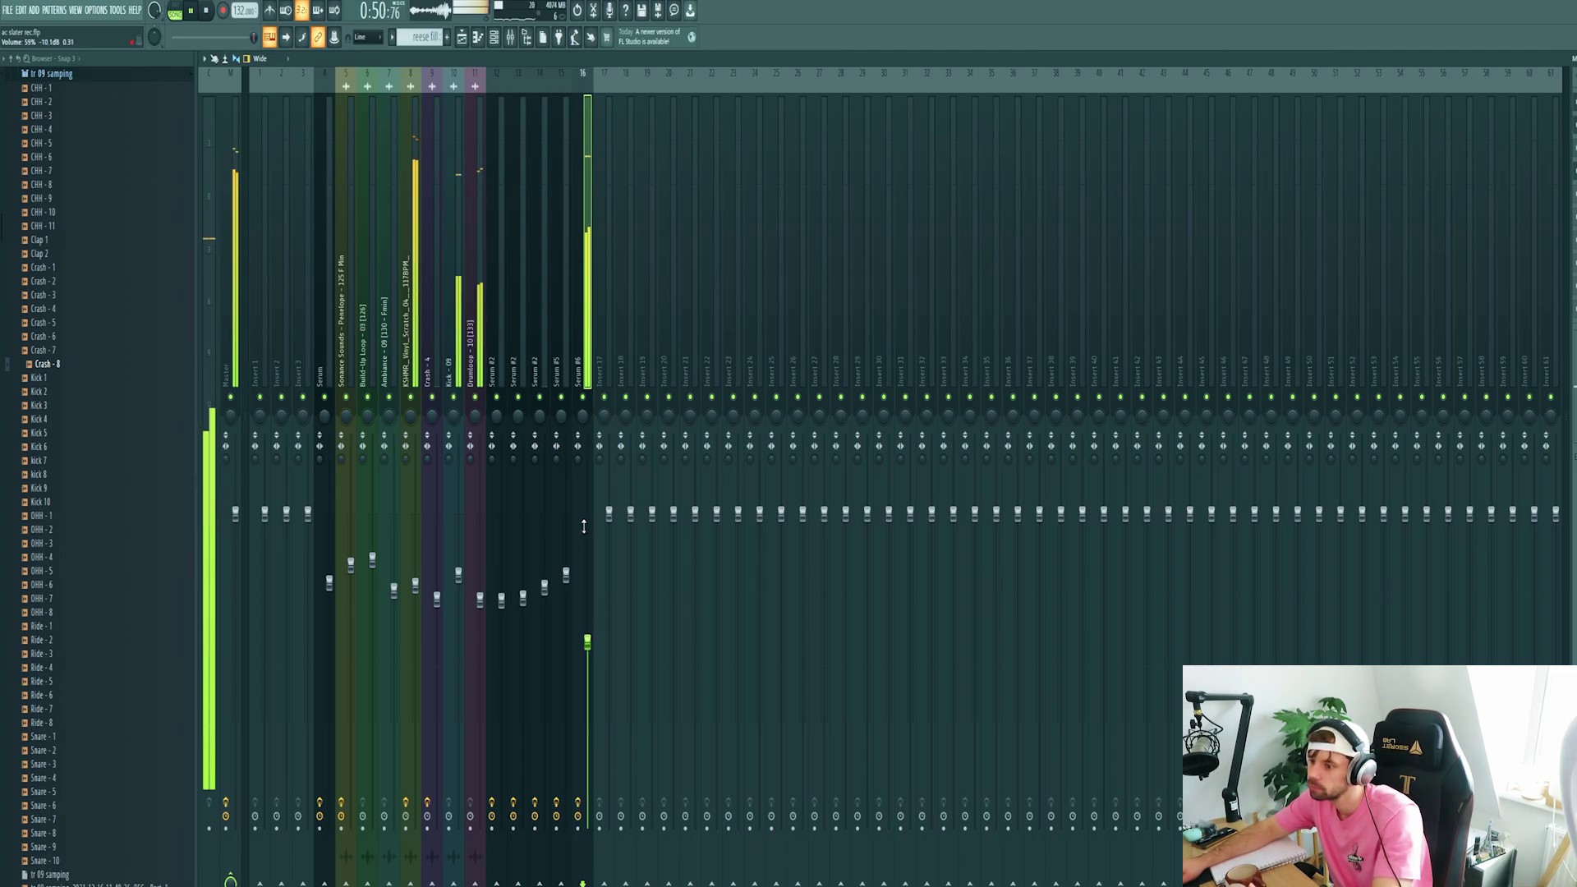
scroll(584, 526, up, 1)
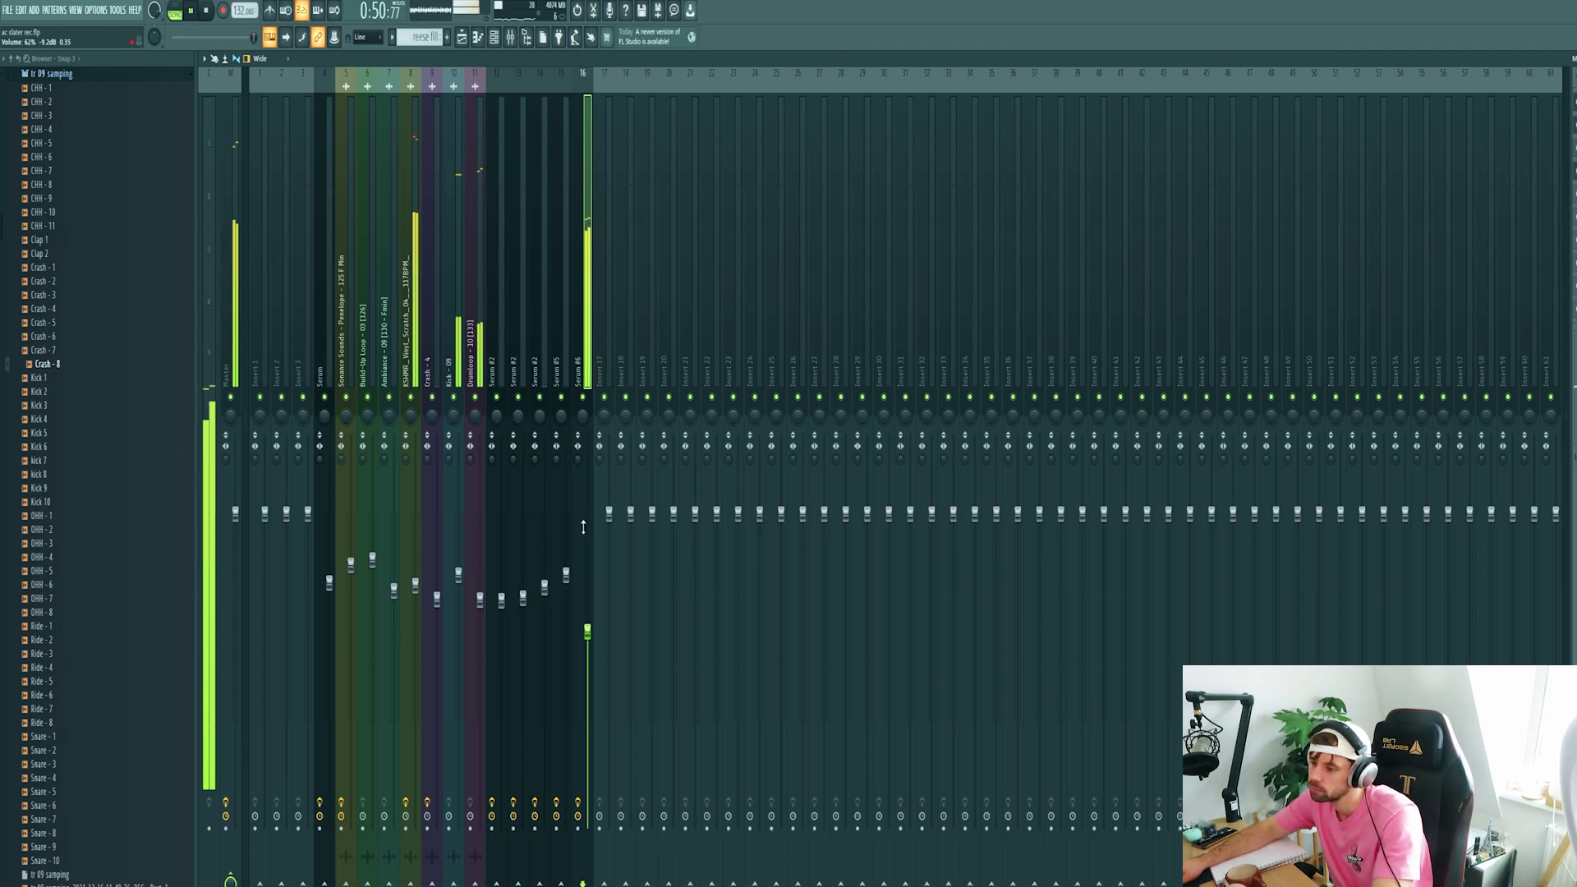
key(space)
key(F9)
Copy two Pattern 2 clips into the build-up at bars 17–19 on Track 13 and select bars 17–20 as the playback range
scroll(1243, 570, left, 3)
drag(854, 590, 1189, 538)
drag(1079, 559, 855, 564)
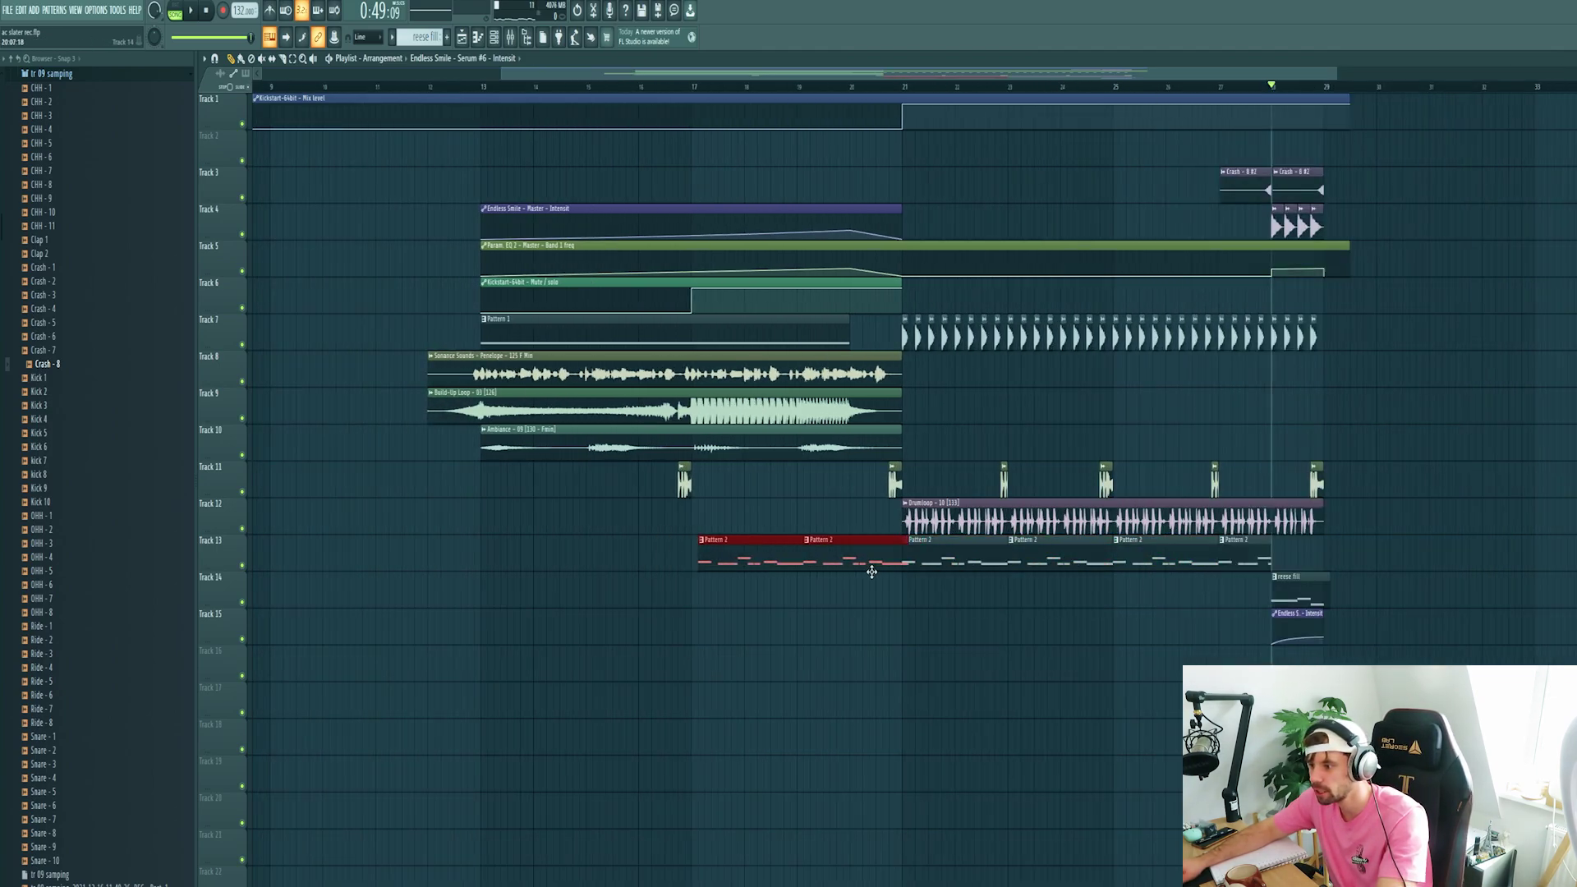
click(880, 592)
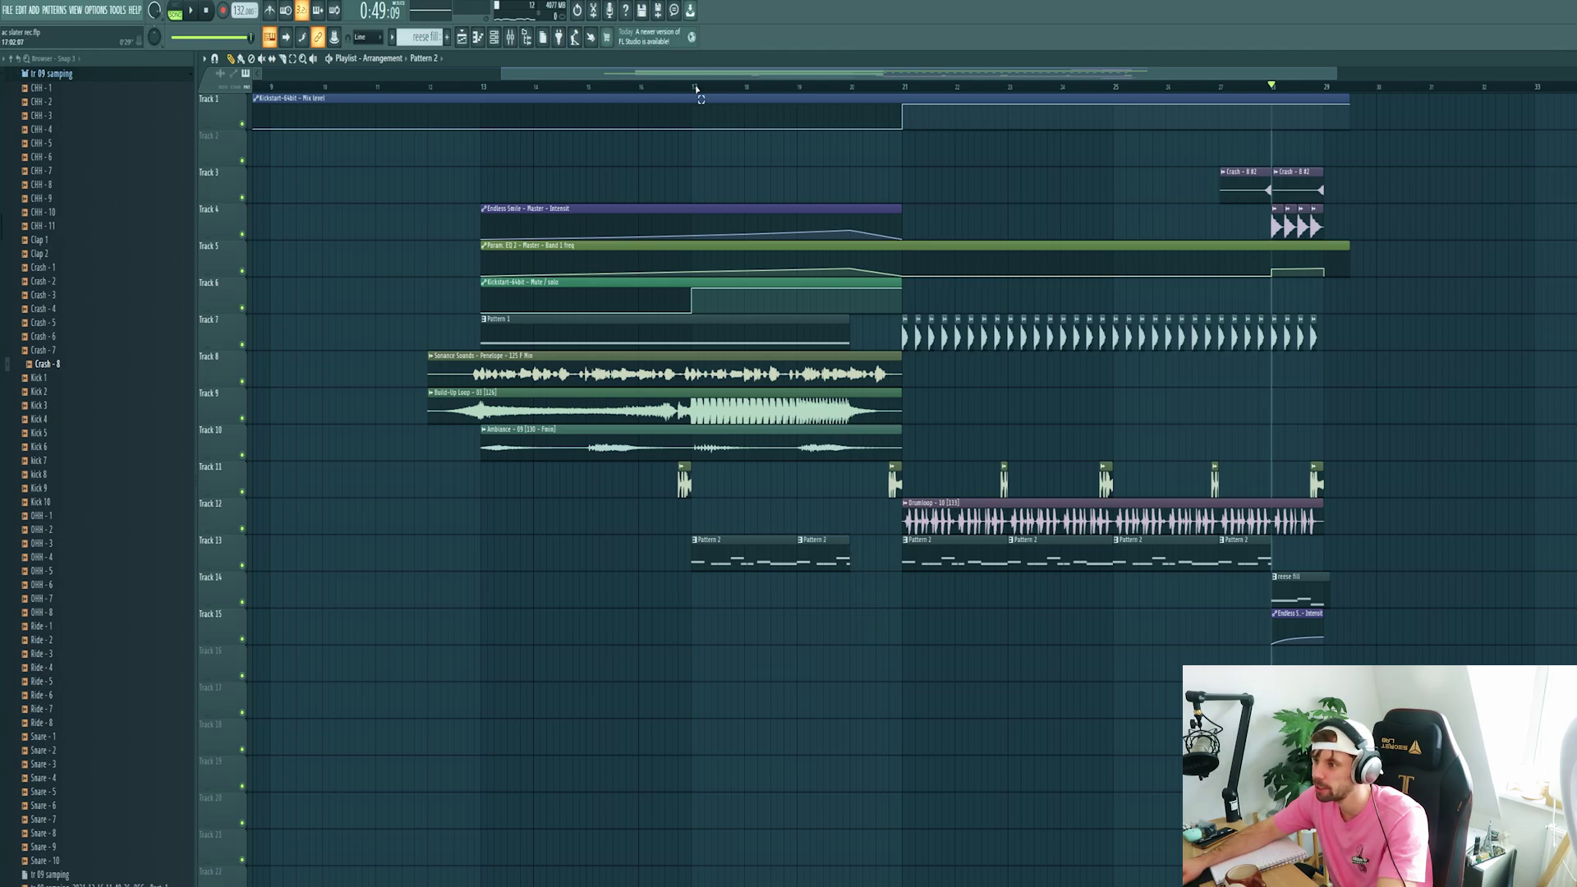
drag(694, 88, 902, 89)
Route Serum #2, #3 and #4 only to insert 15 and load Fruity Parametric EQ 2 there with the Radio preset
key(F9)
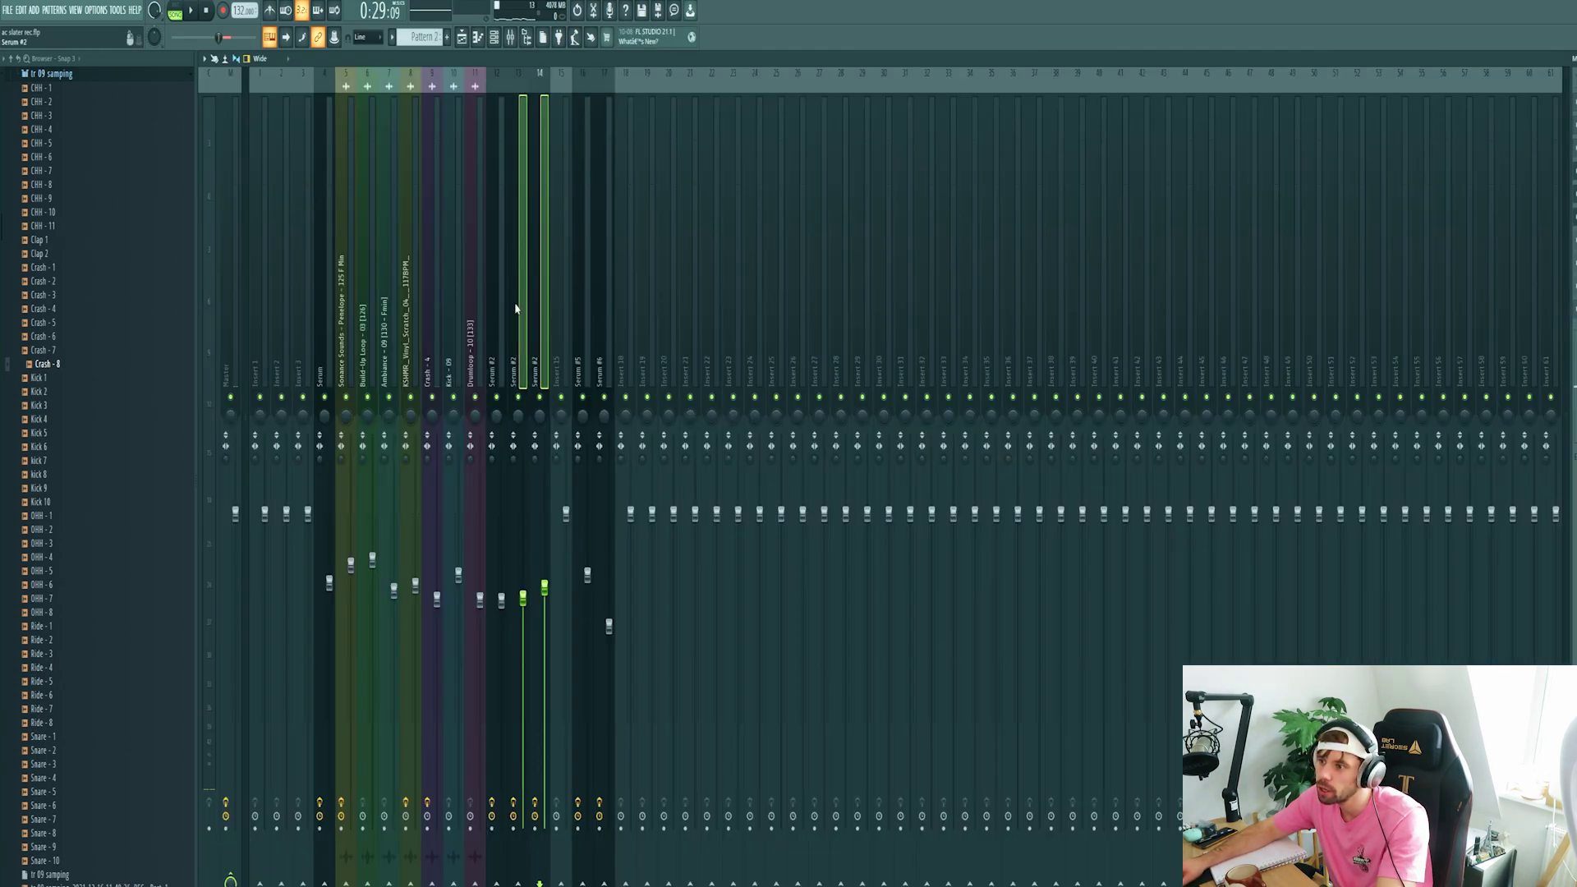
right_click(561, 883)
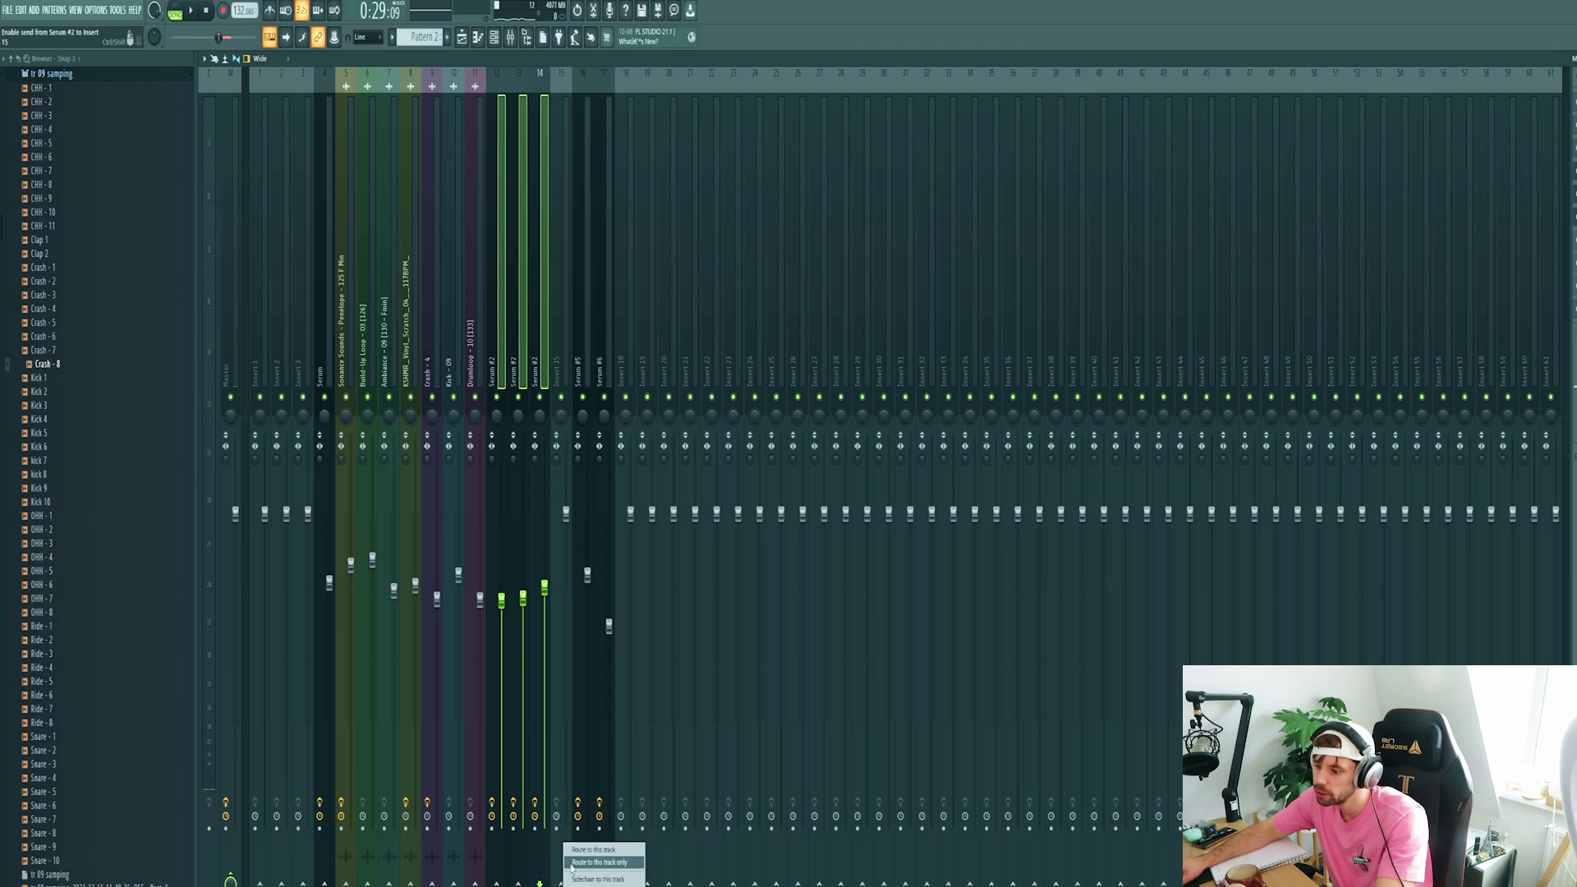
click(583, 865)
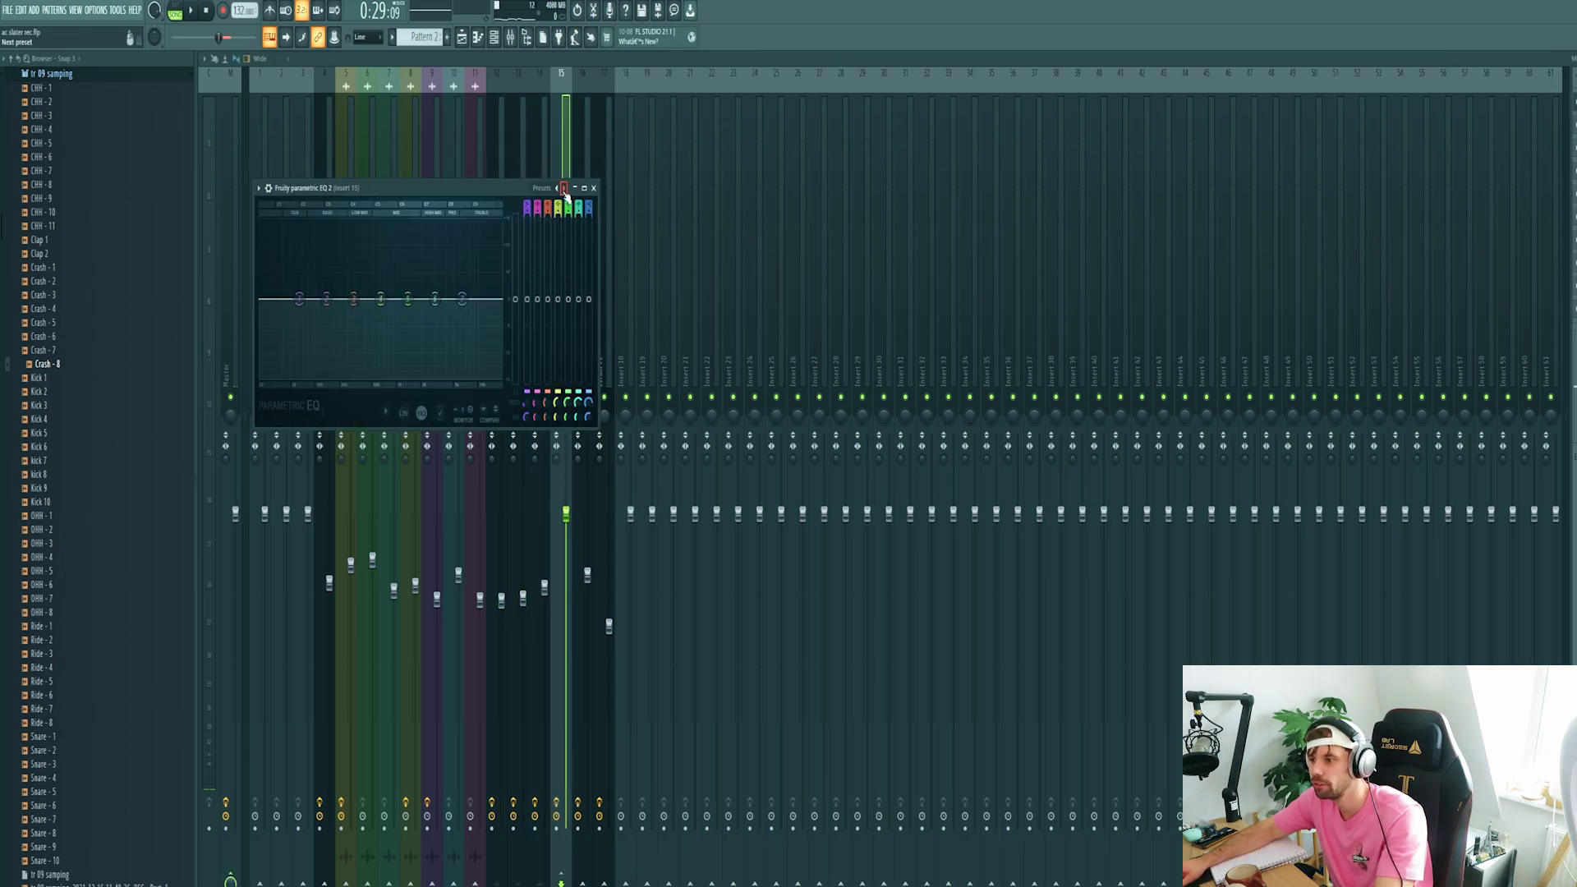
right_click(563, 190)
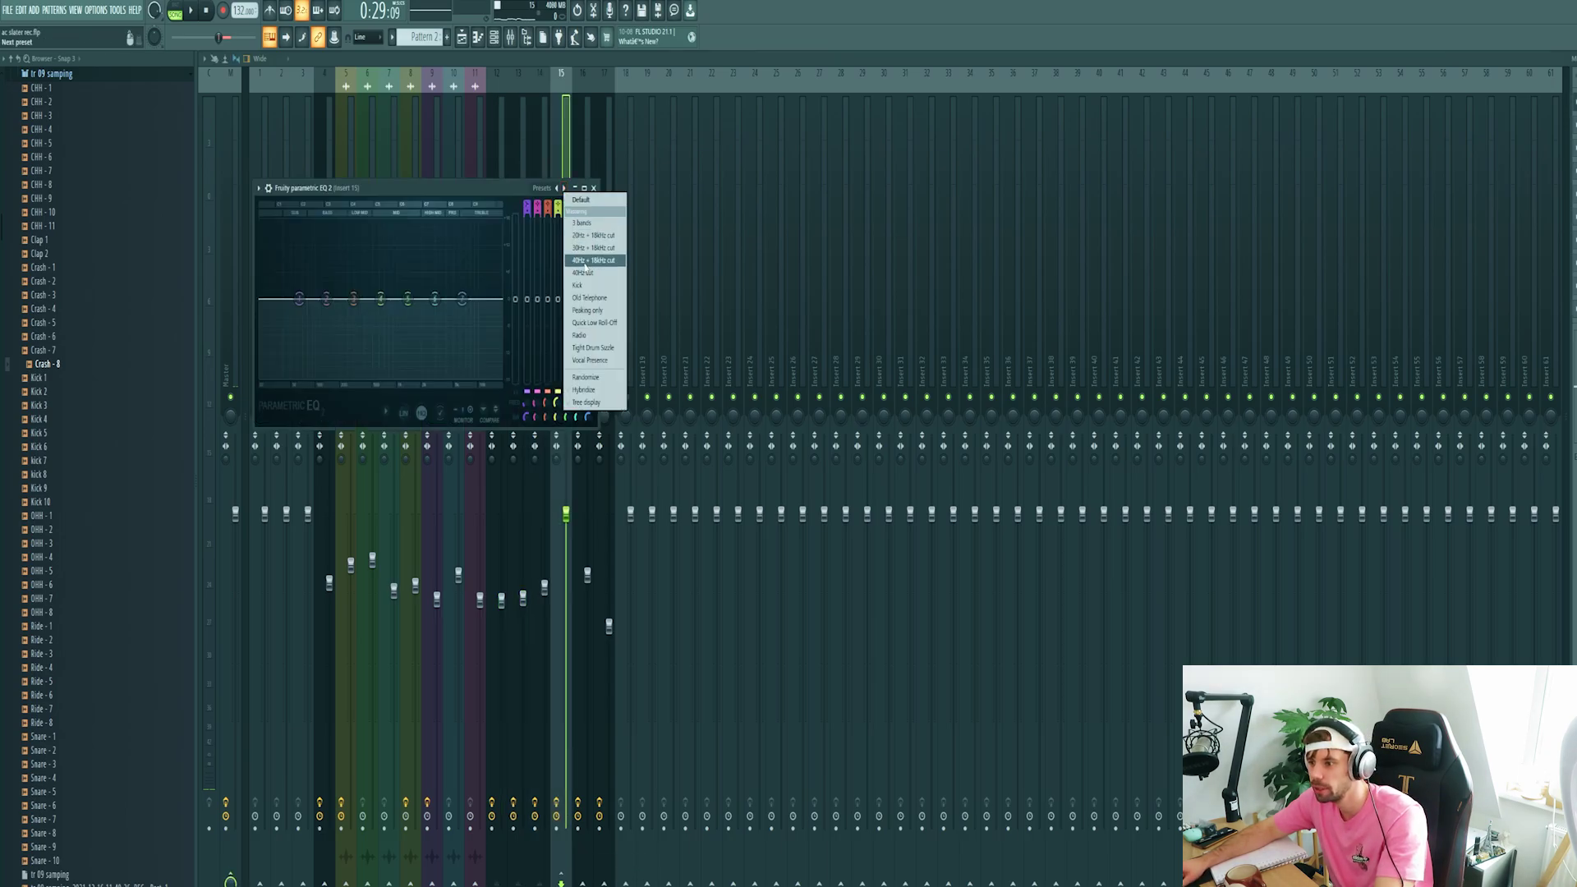
click(593, 349)
key(F5)
key(space)
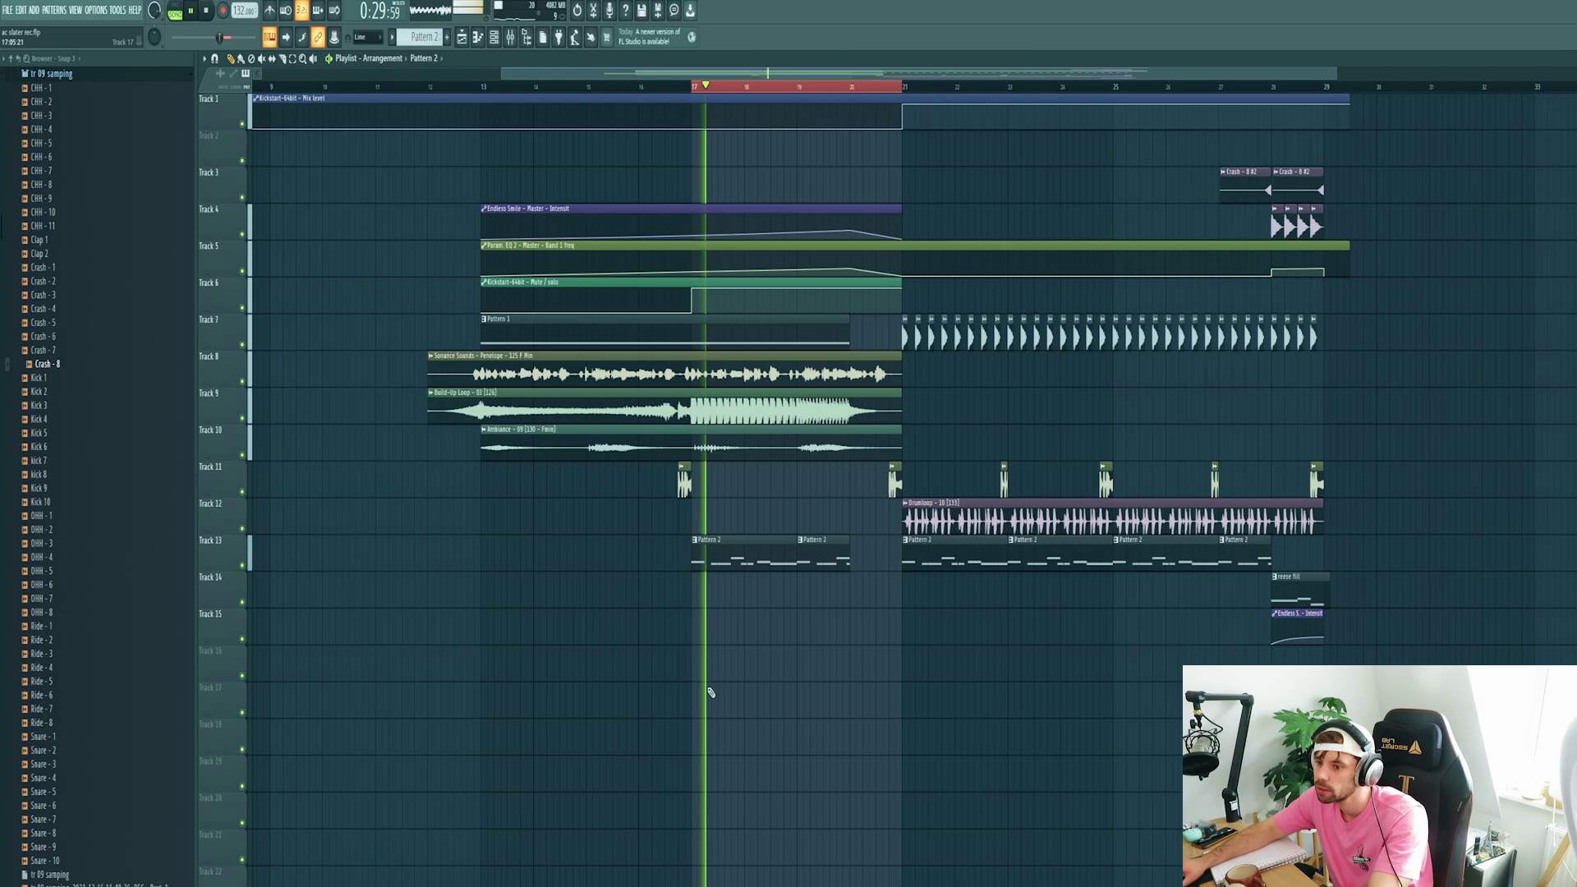
Raise the high-cut frequency in insert 15's EQ and shift its low-mid band 3 slightly higher during playback
key(F9)
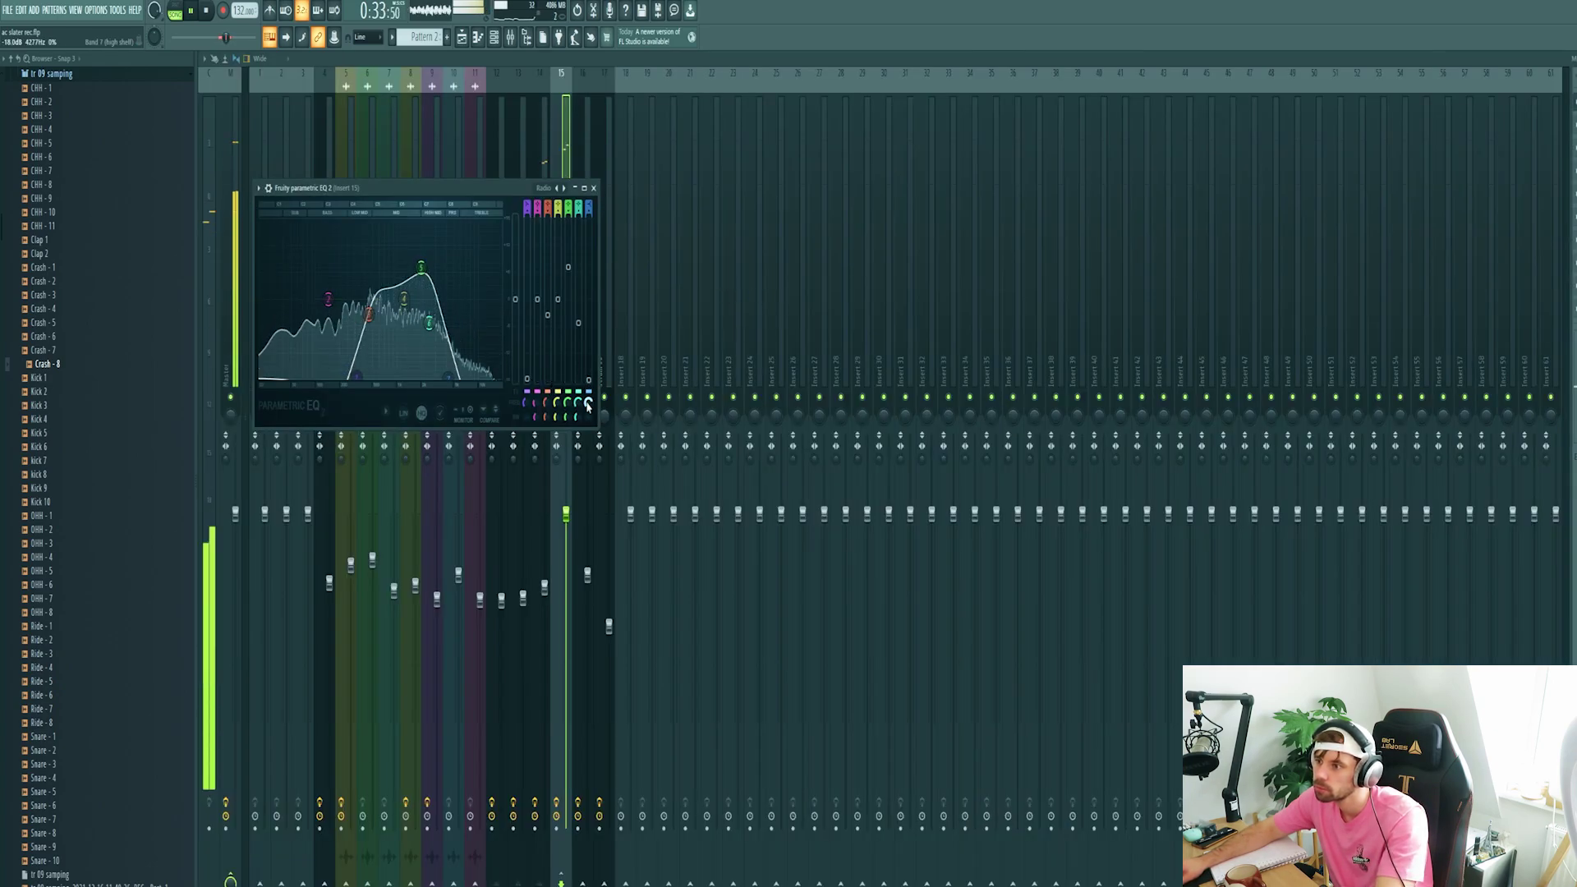
key(space)
key(space)
drag(471, 184, 893, 179)
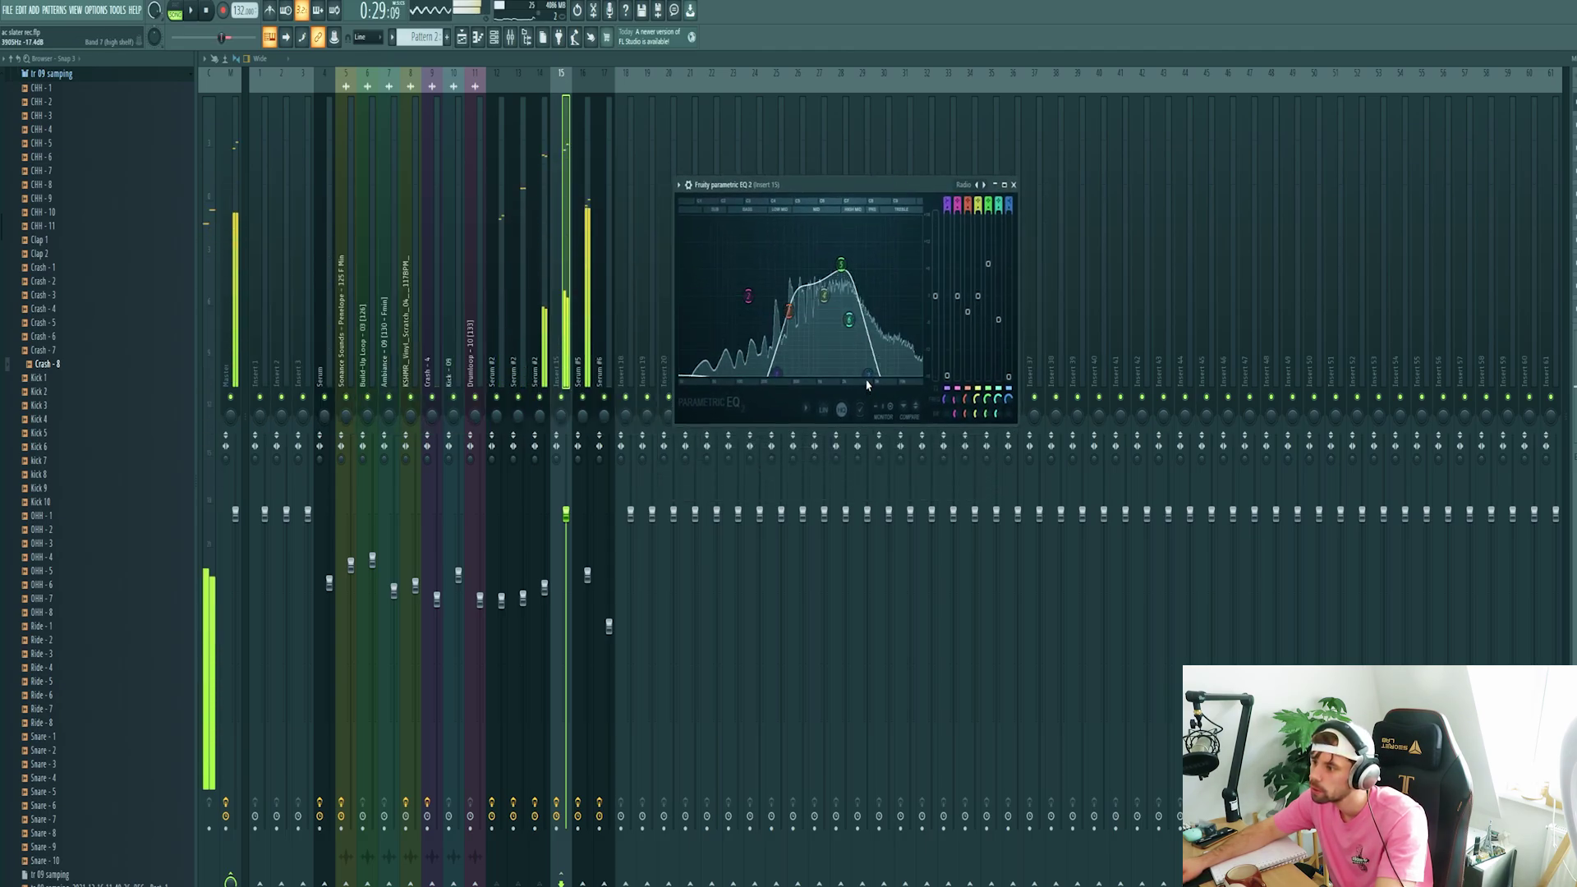
drag(869, 375, 902, 373)
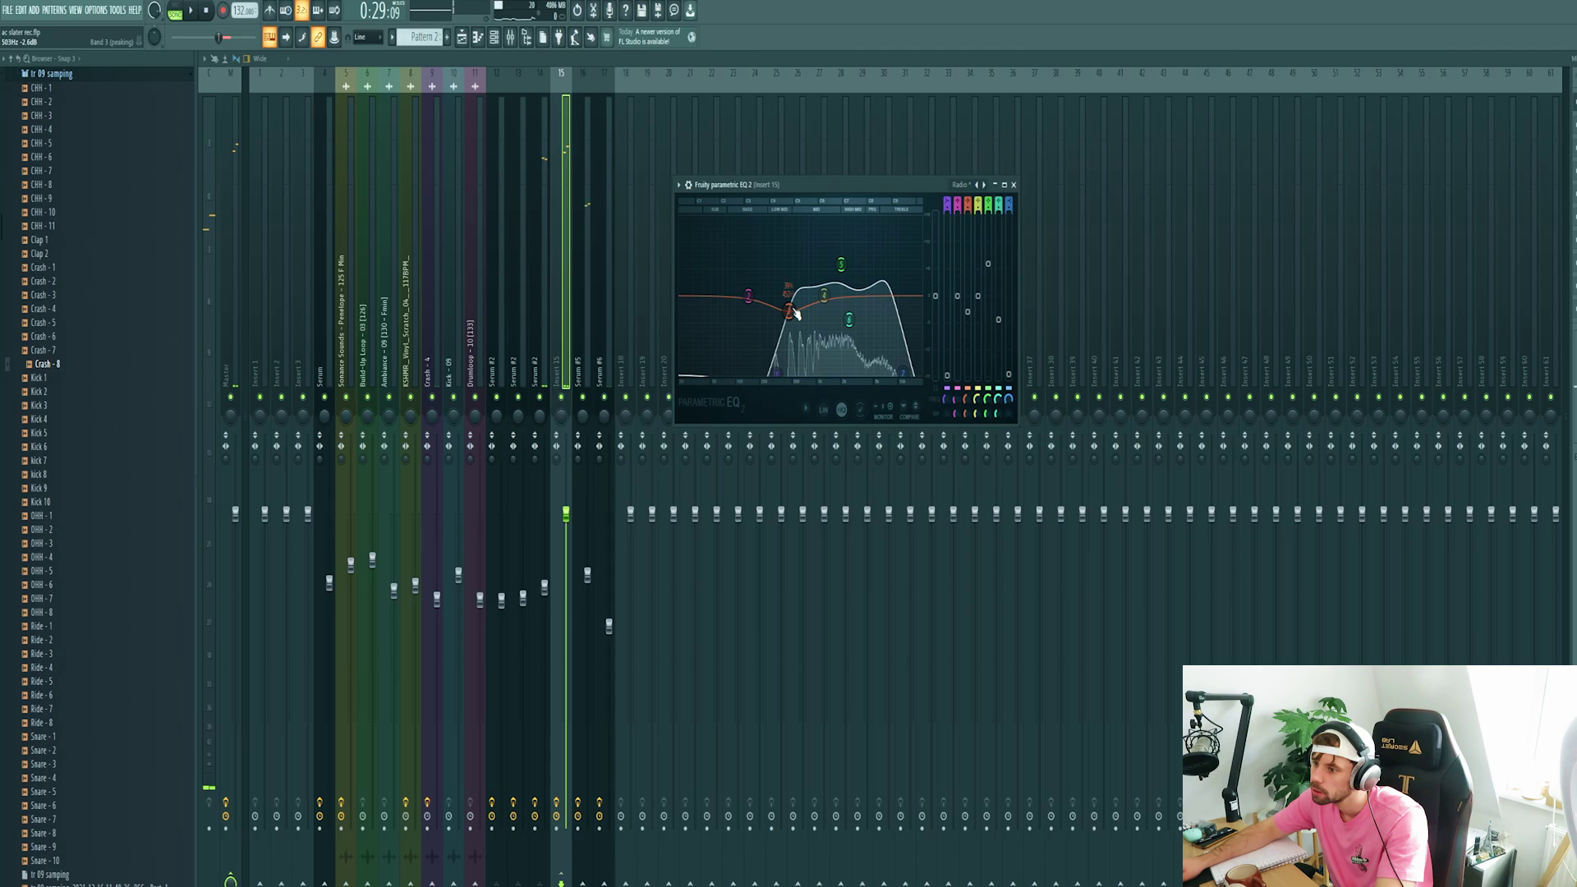
drag(789, 311, 801, 313)
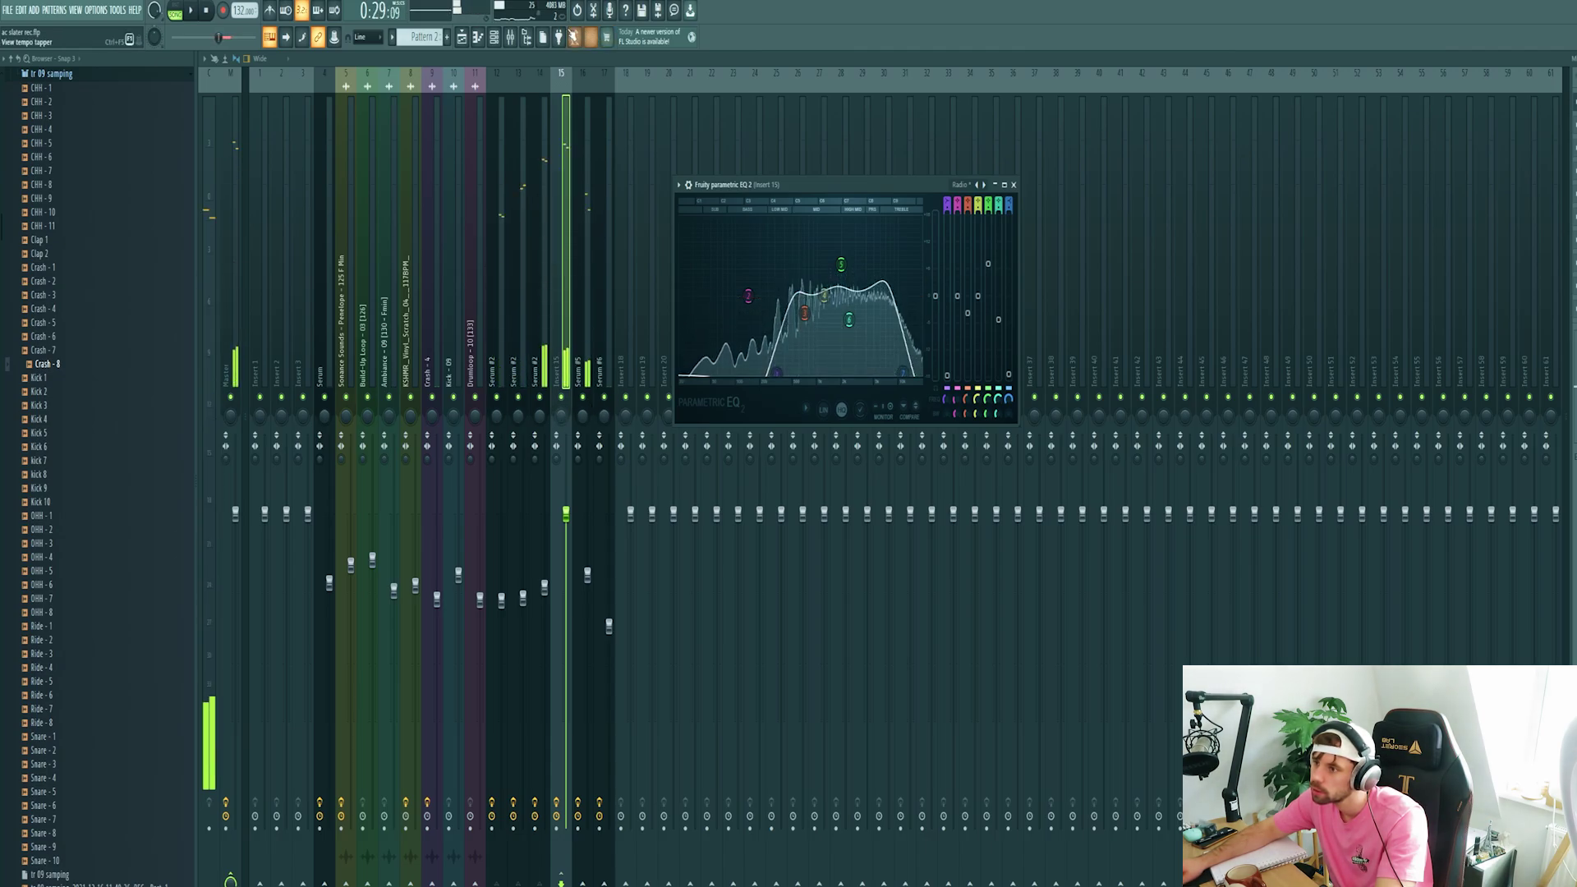
Turn the build-up bass clips at bars 17–19 into a separate Pattern 3 without the Serum #5 part
key(F5)
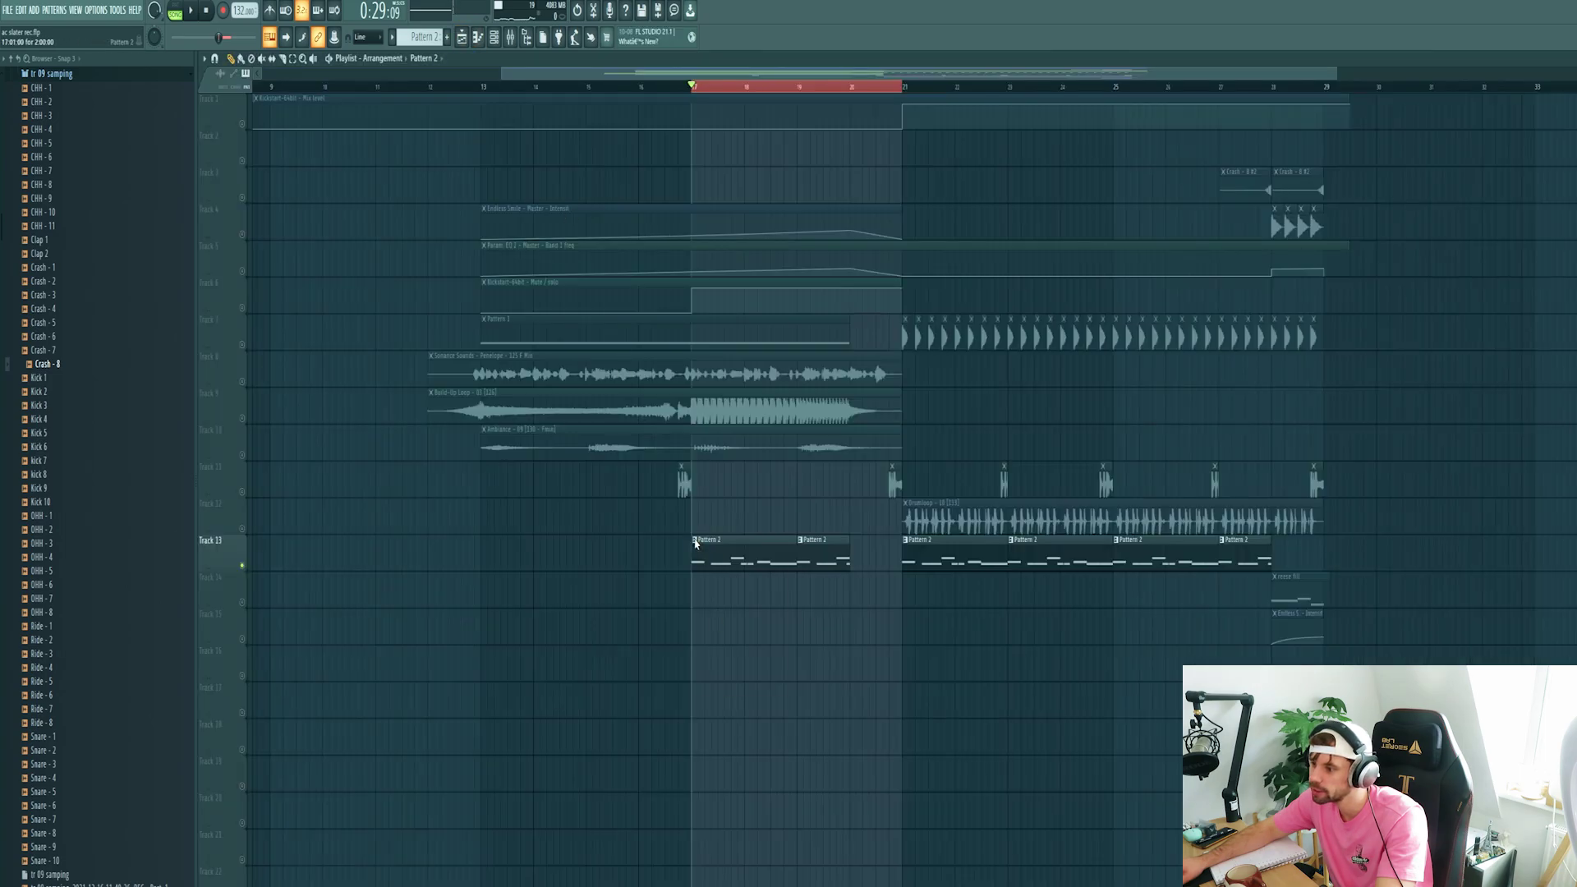
click(695, 541)
click(715, 627)
right_click(811, 552)
double_click(785, 552)
click(989, 502)
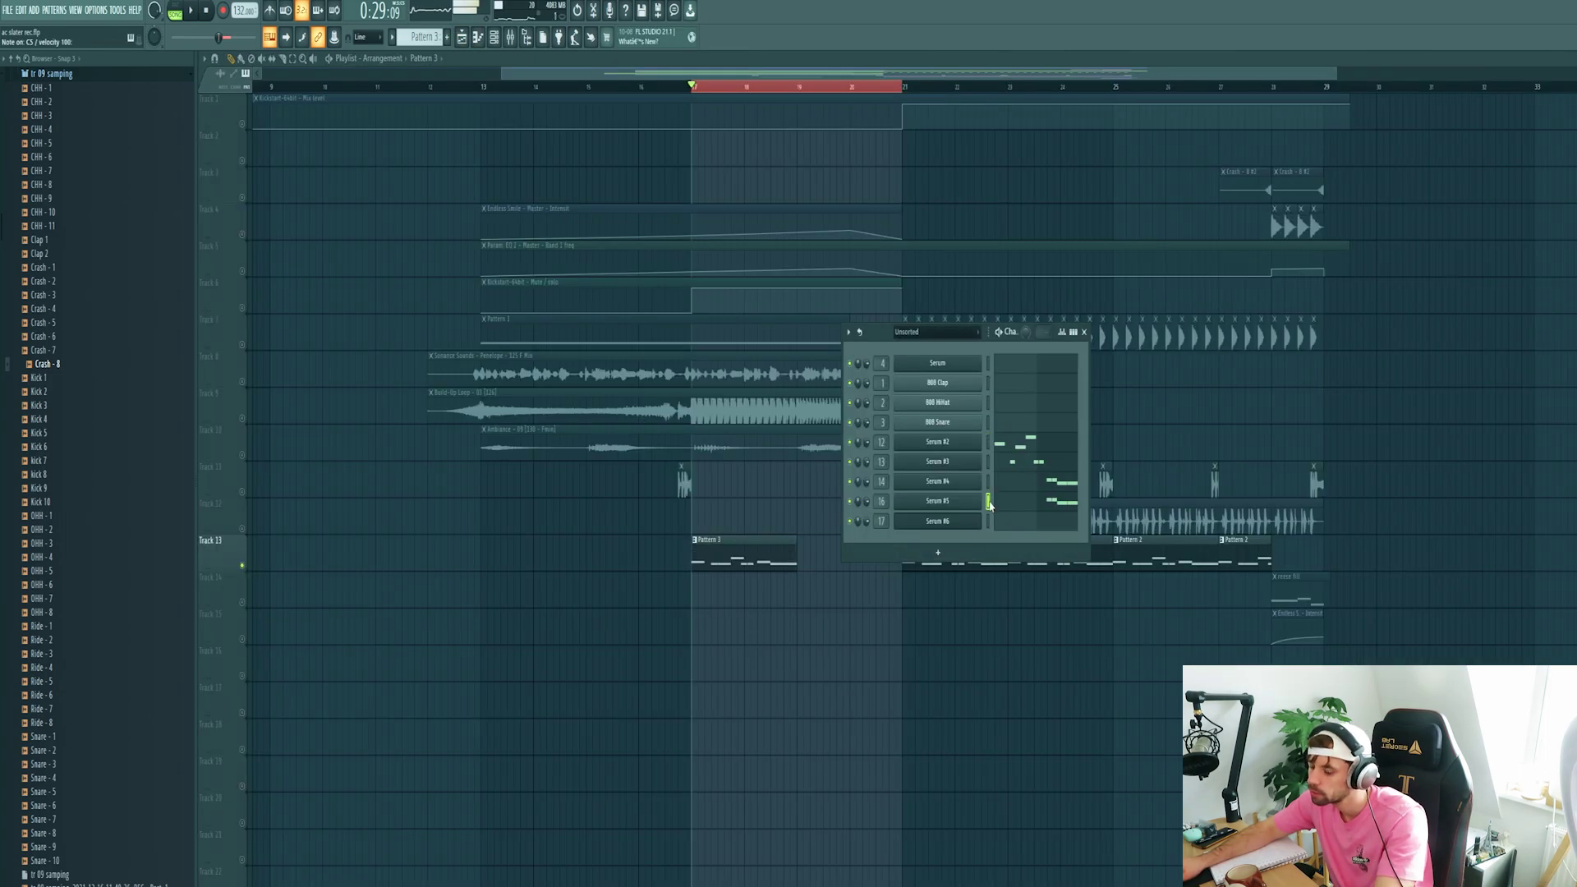
key(F6)
click(835, 549)
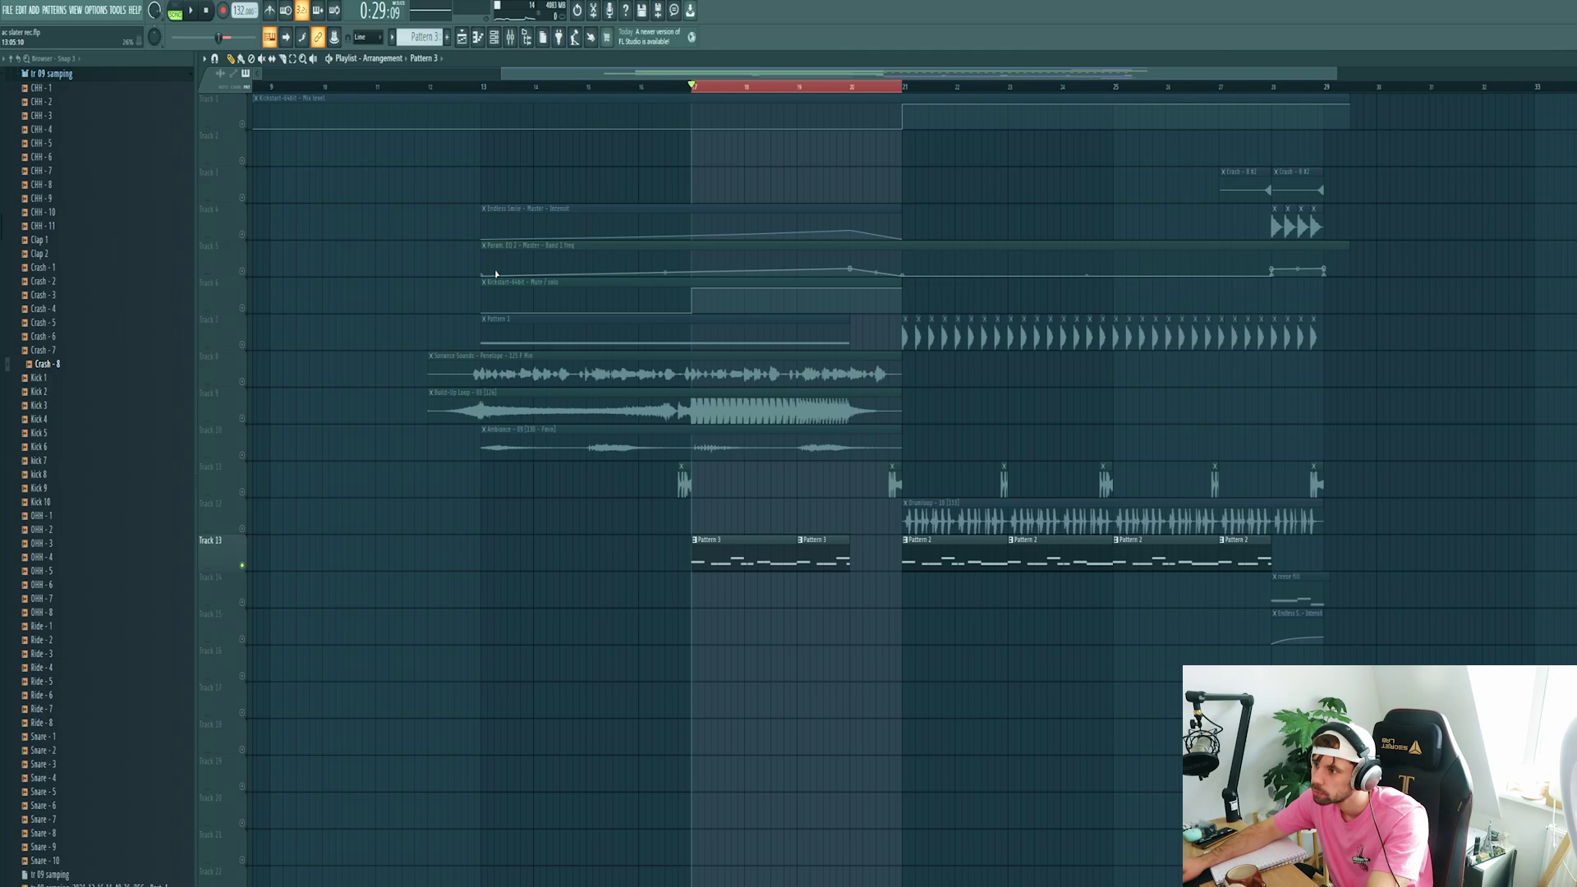
Automate the mix level of insert 15's EQ on Track 2 with a curve falling over bars 17–20
key(F9)
key(F9)
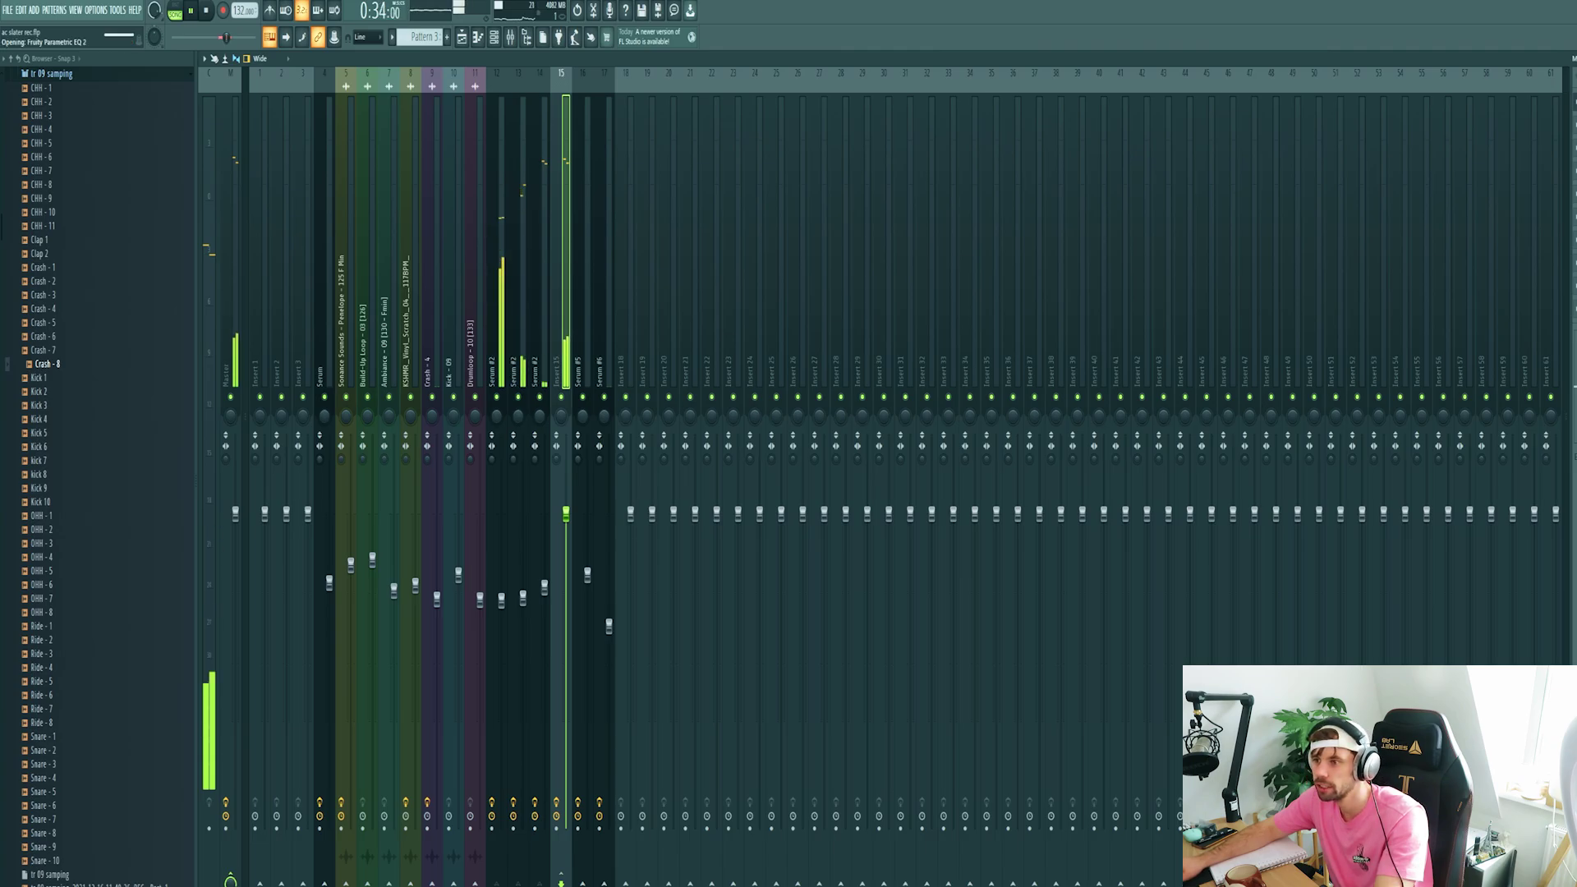
key(space)
key(F9)
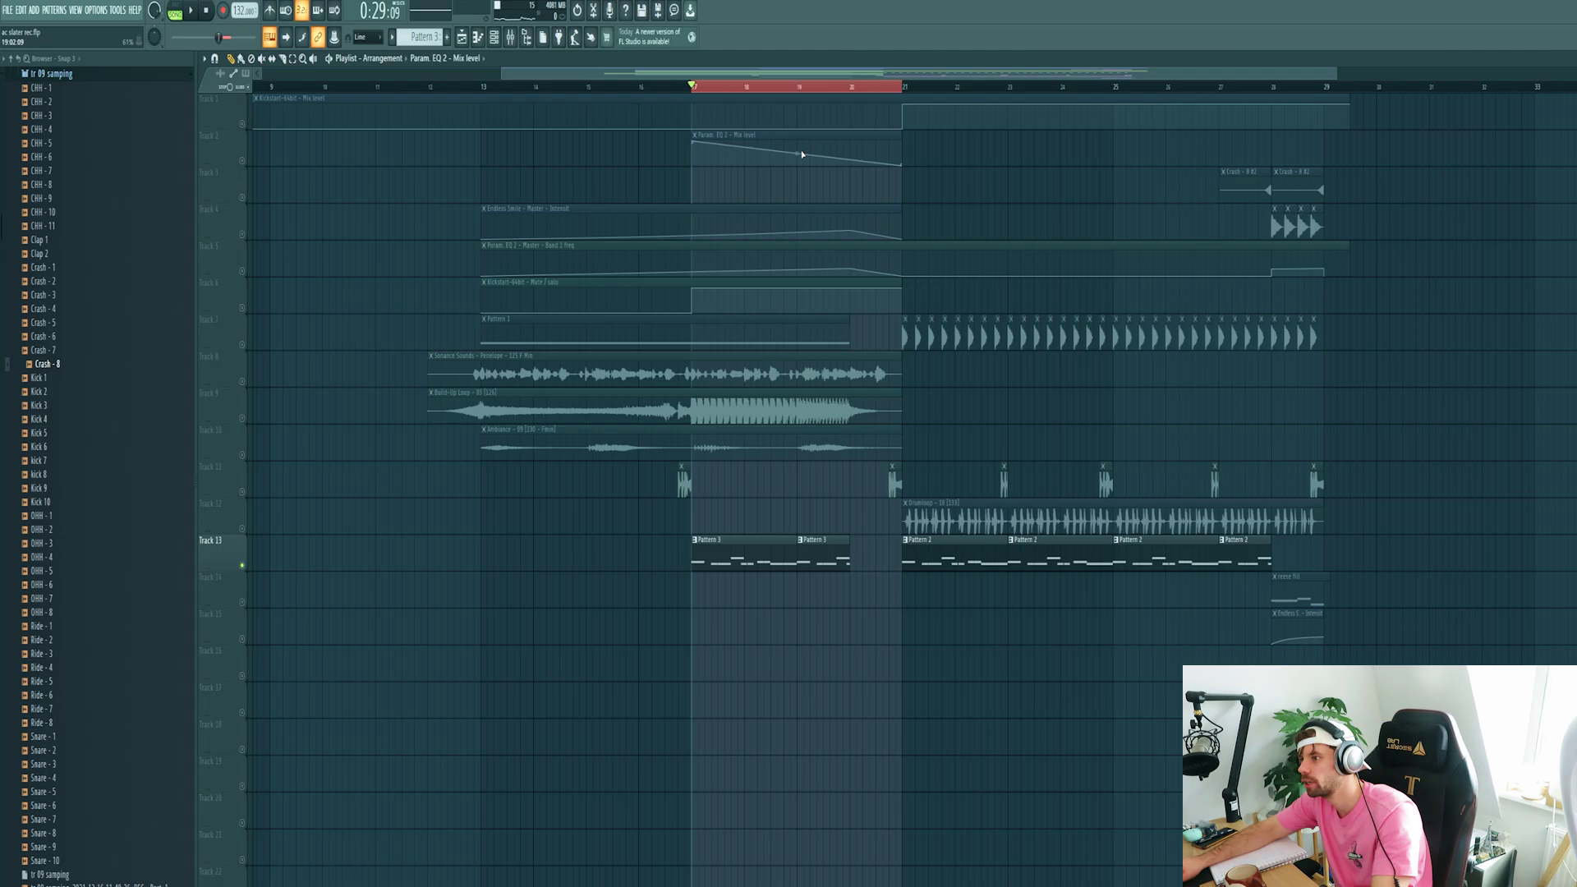
drag(797, 154, 796, 142)
Listen to the build-up basses with the EQ mix and Endless Smile automation tracks enabled, and restore all tracks
click(242, 234)
key(space)
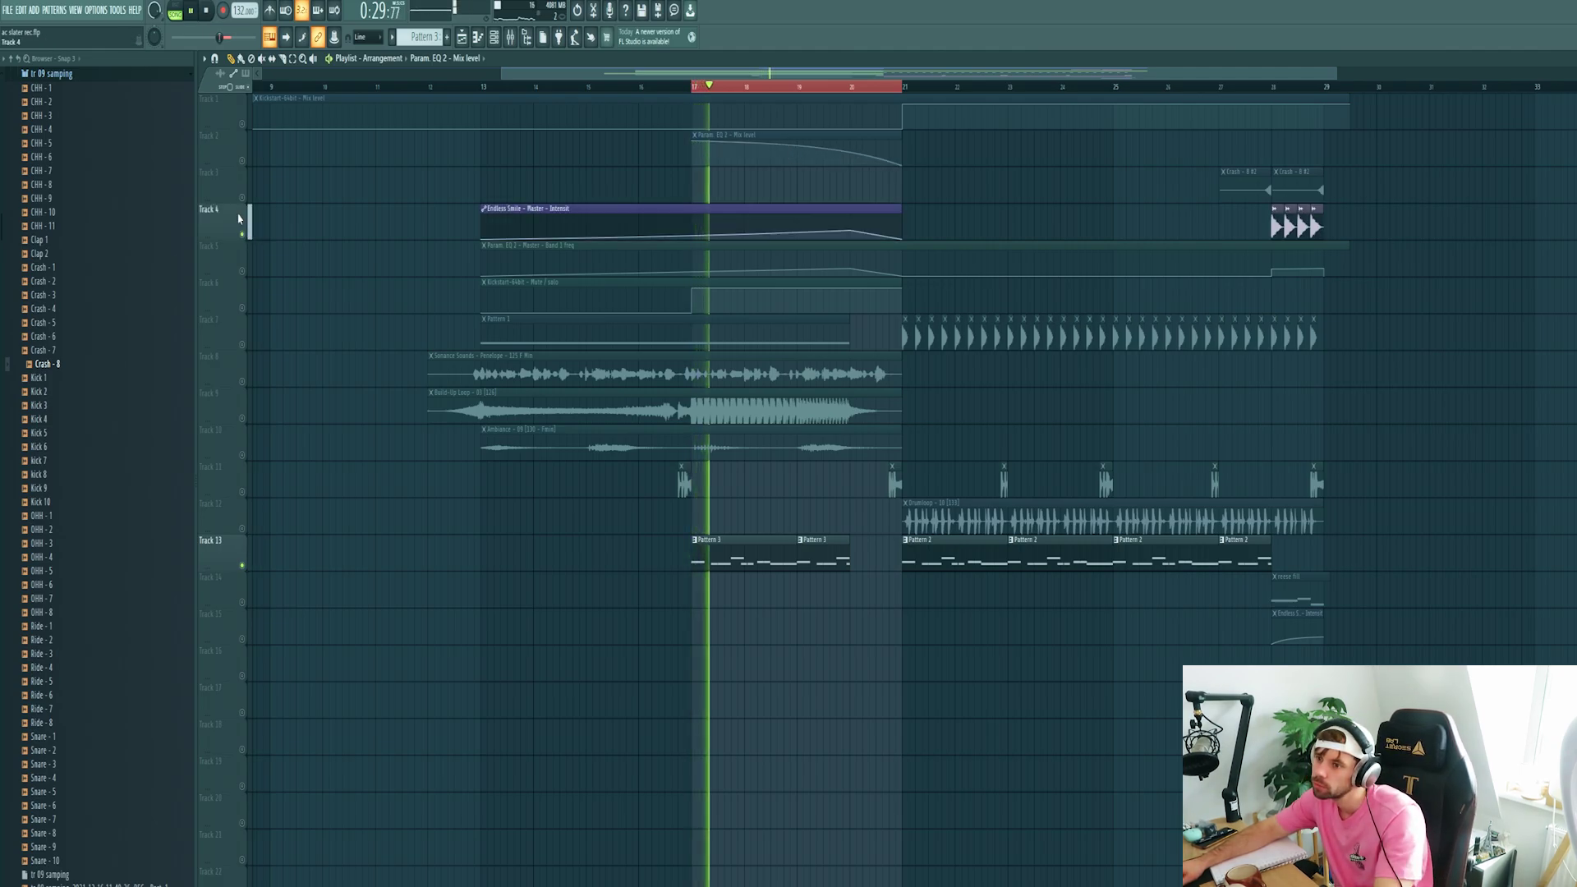
click(242, 161)
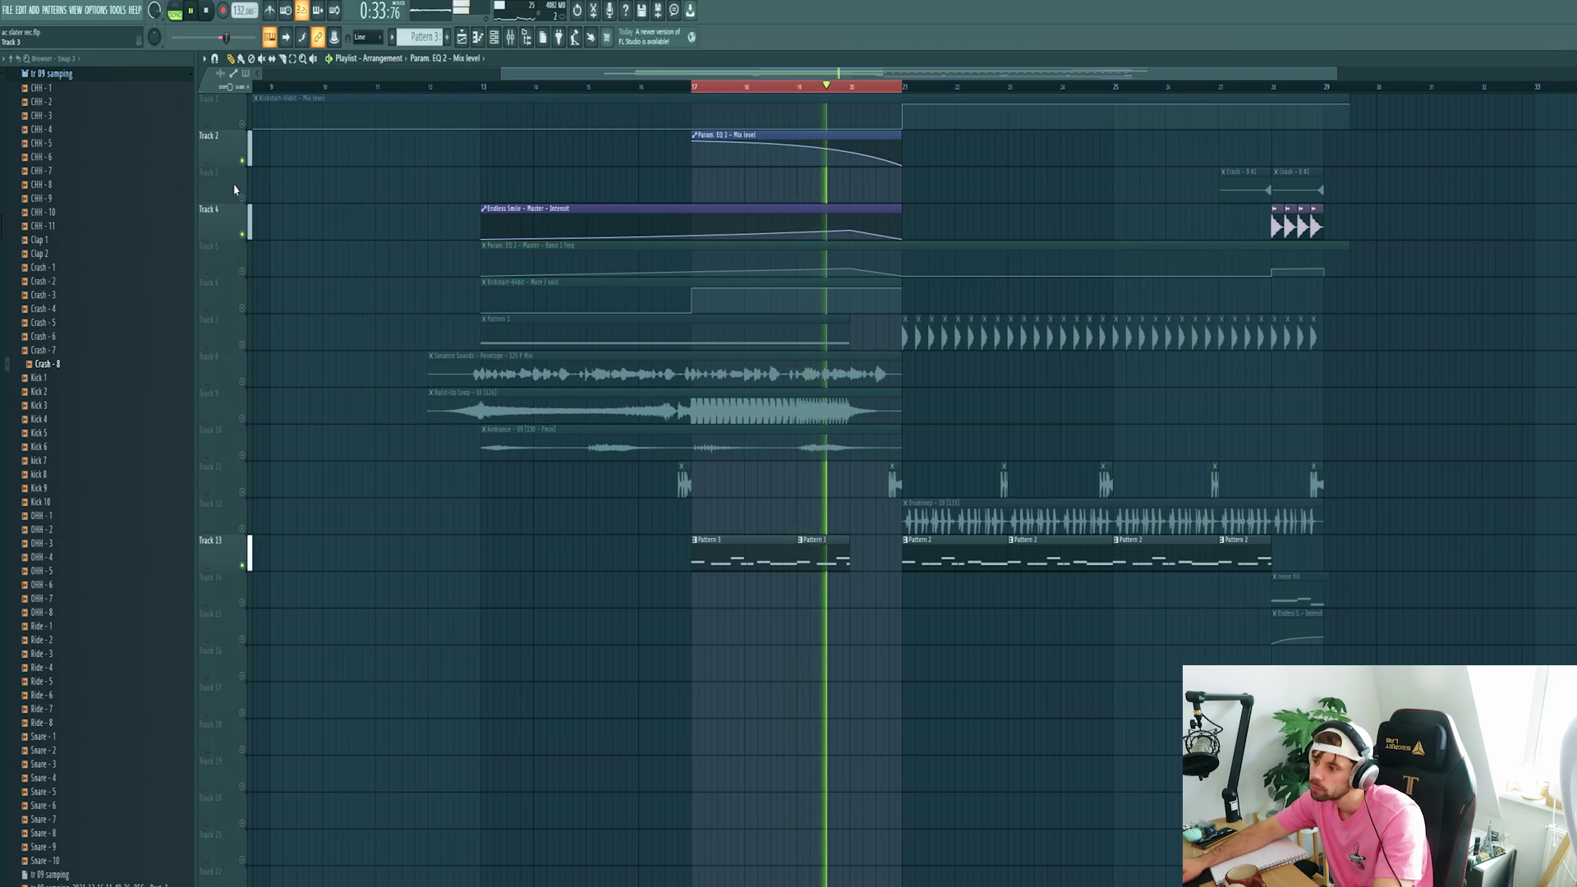
key(space)
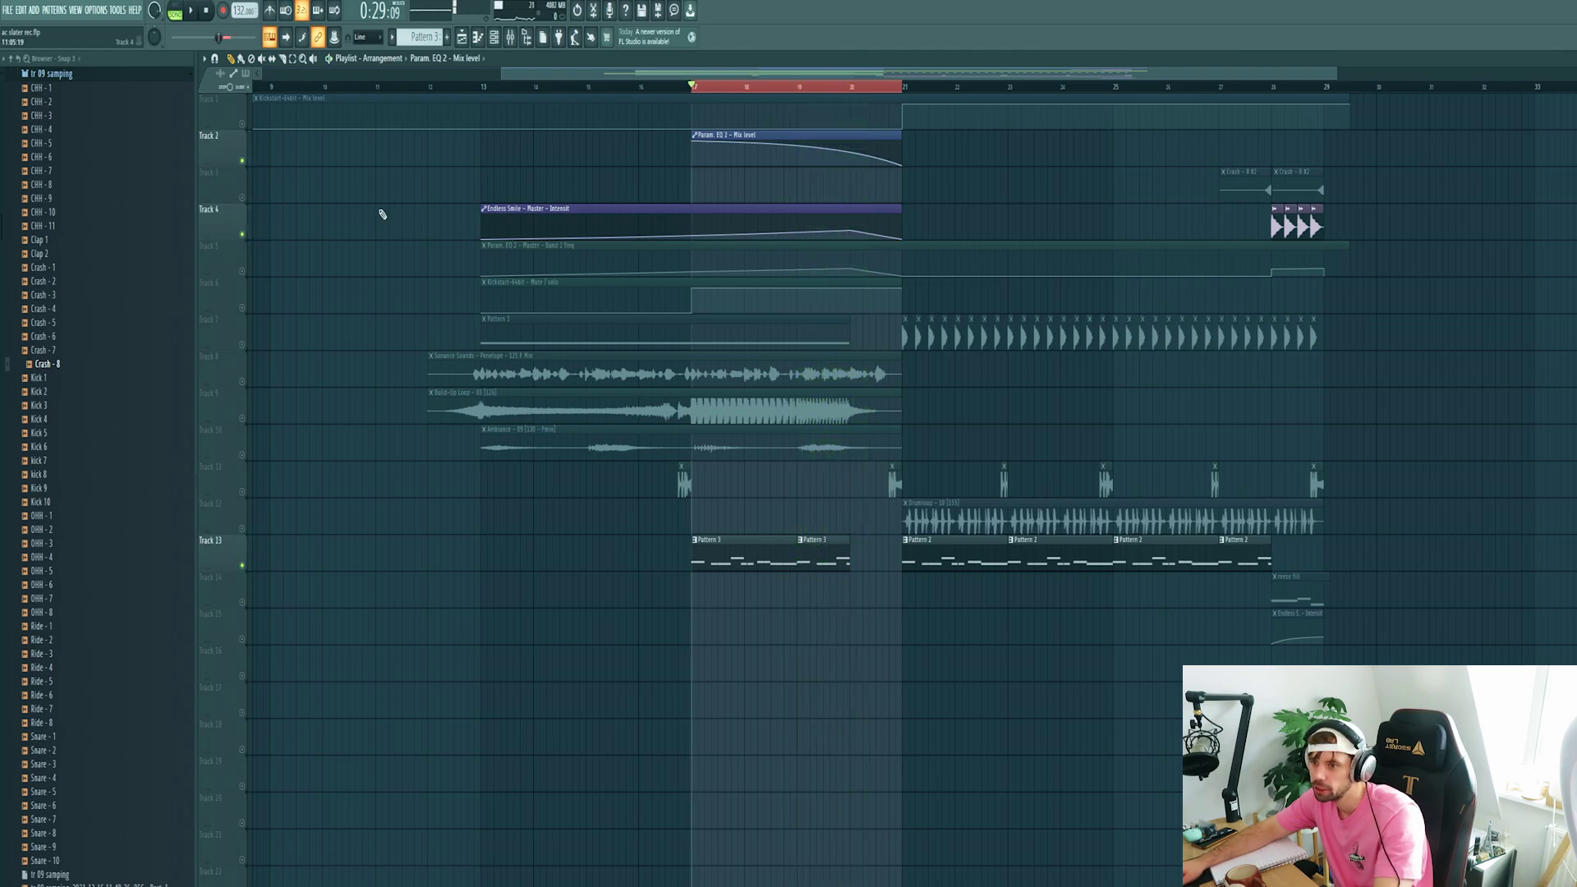
right_click(244, 124)
right_click(244, 124)
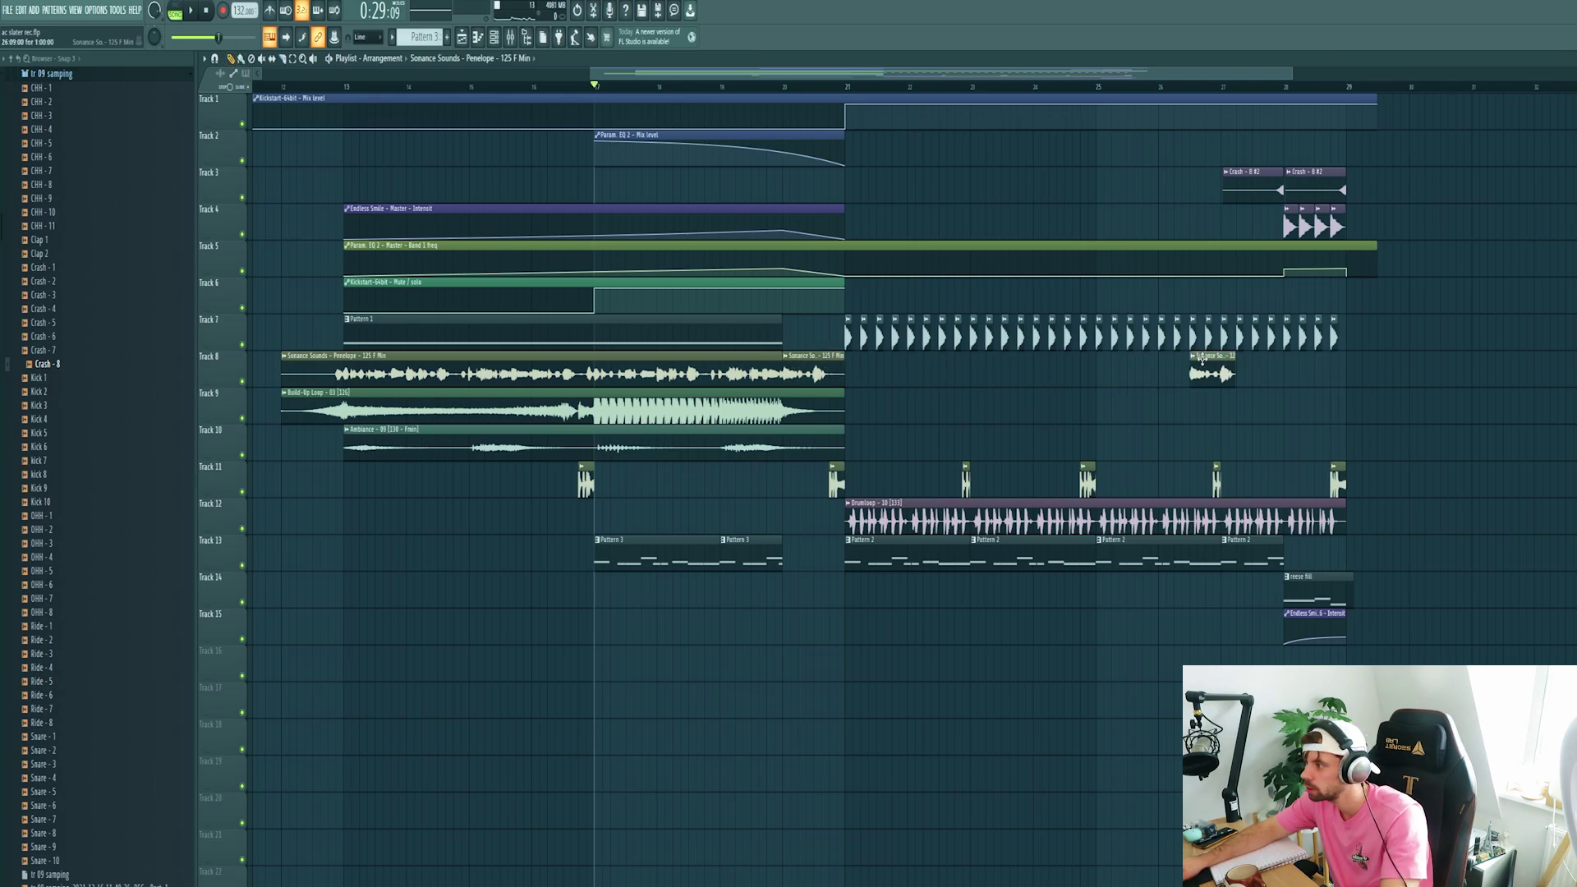
Place the vocal's final one-bar slice at bar 28 on Track 8 and duplicate the whole drop from bar 29
drag(1202, 360, 1300, 367)
drag(1475, 661, 853, 341)
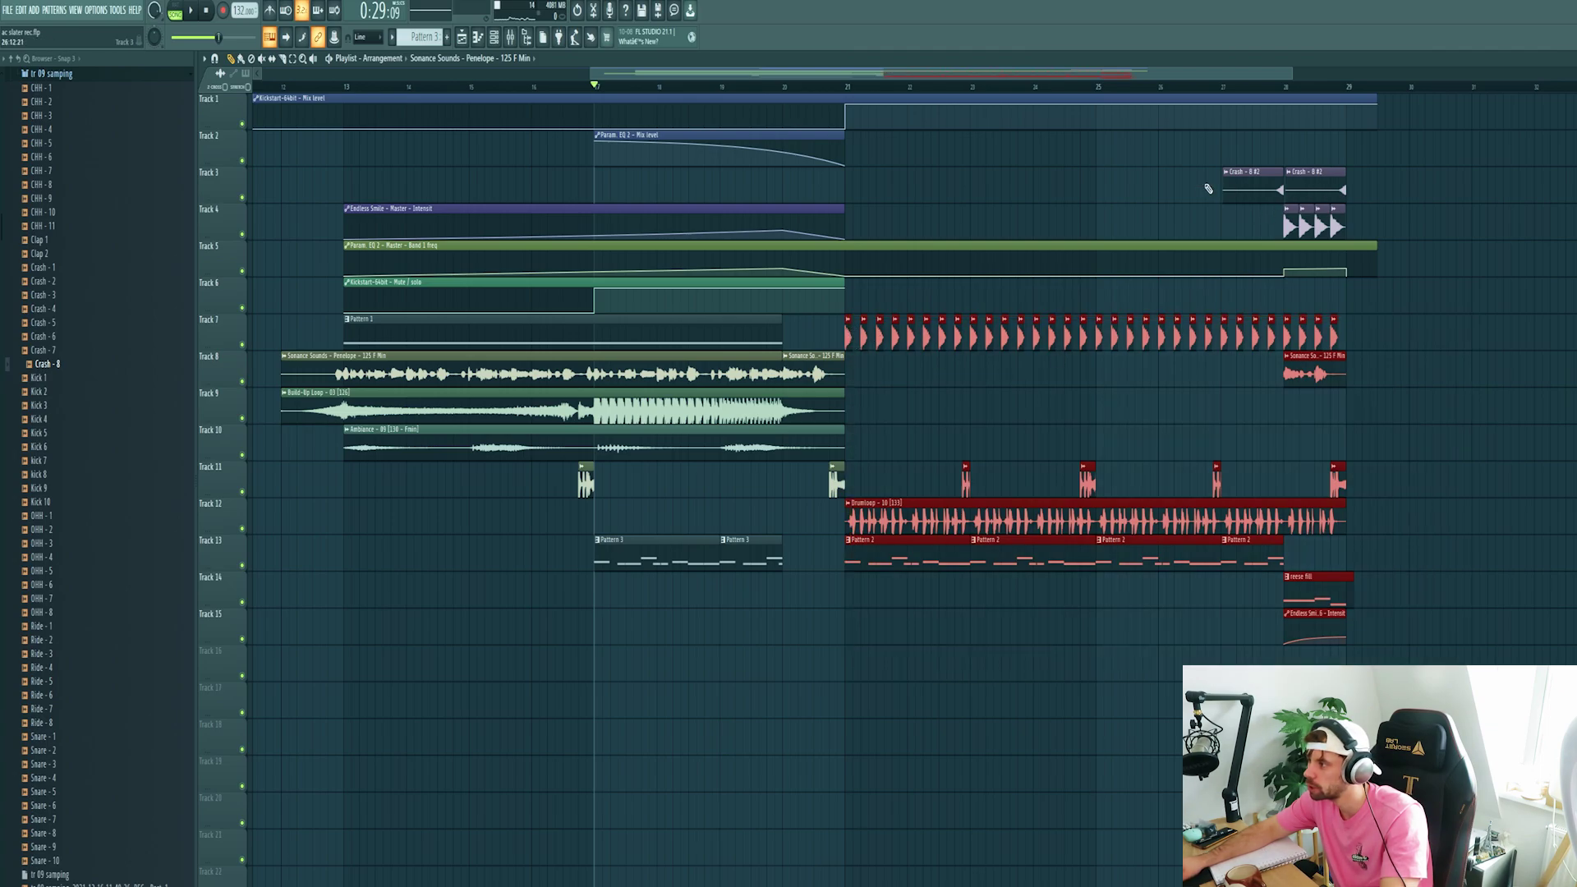
scroll(1202, 349, down, 3)
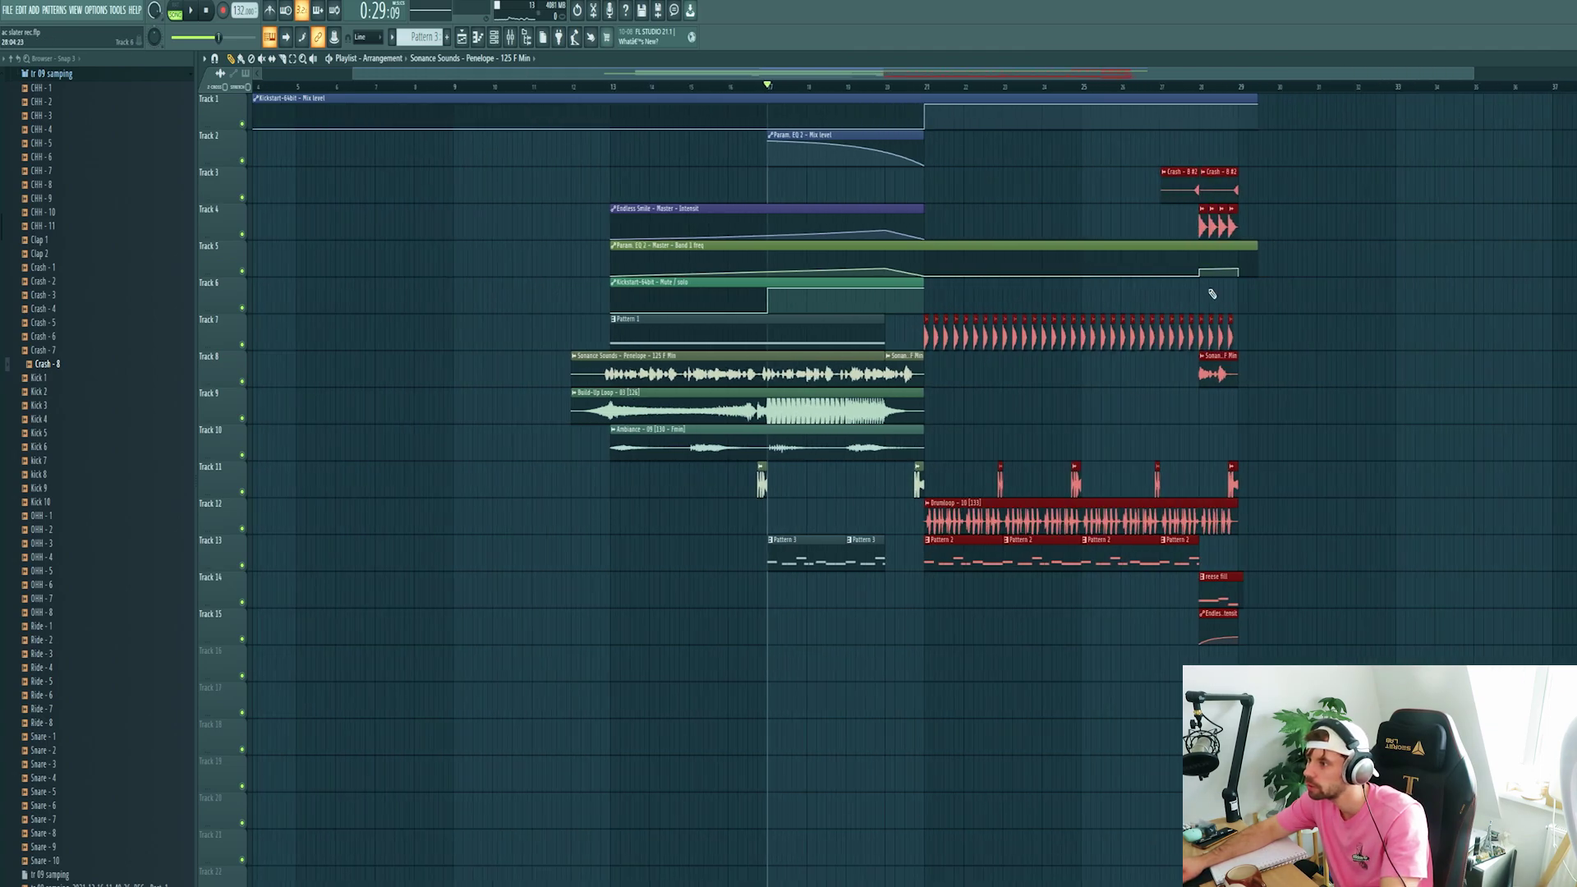
click(1253, 394)
key(ctrl+b)
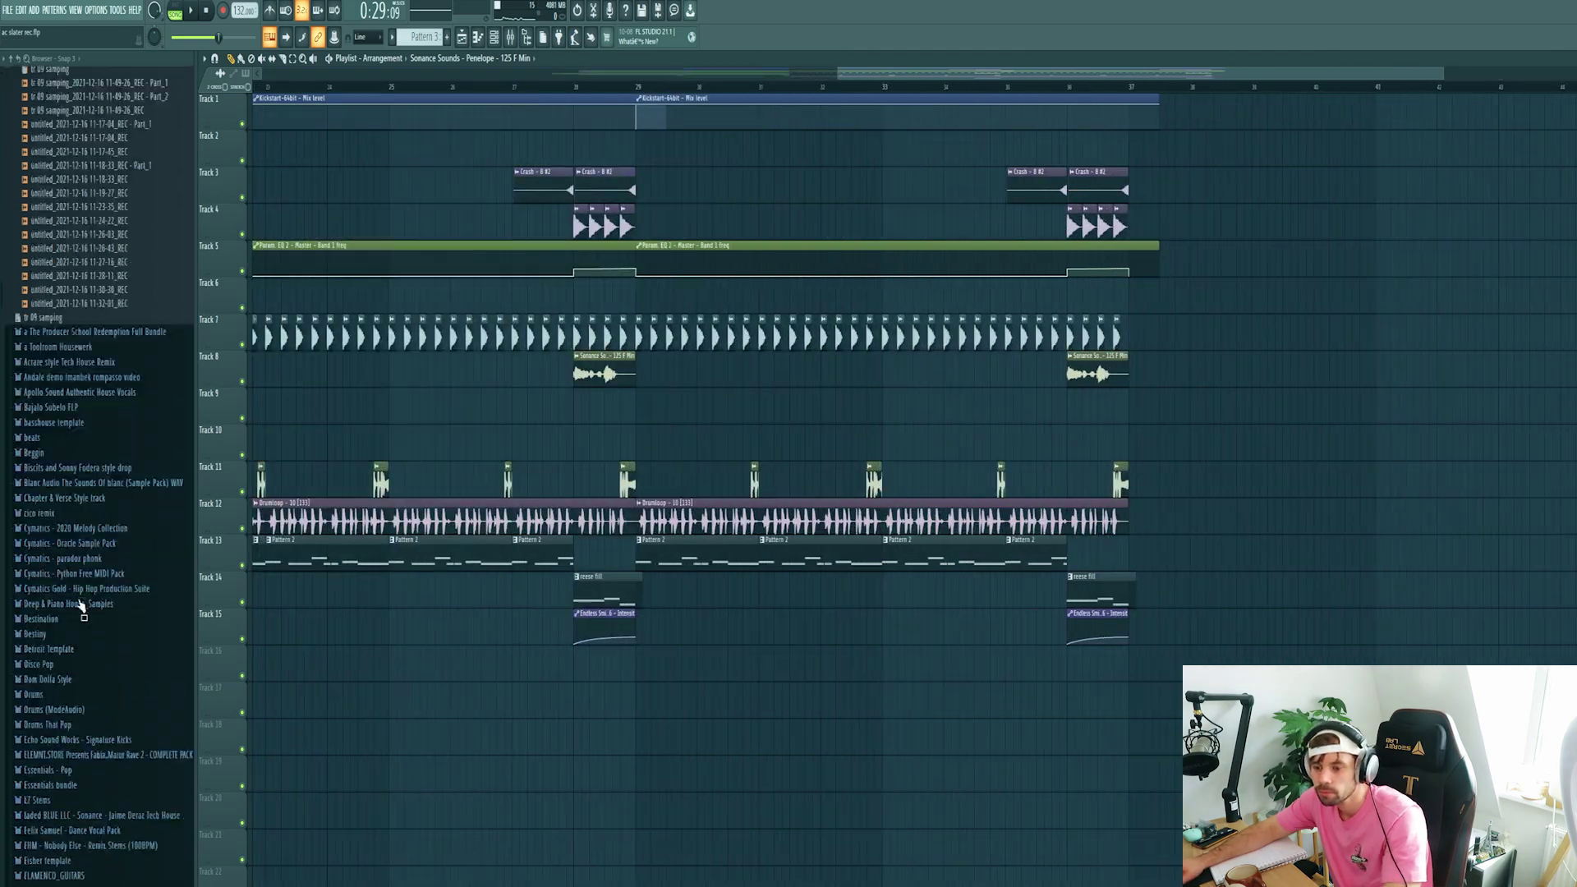
Switch to Splice, search the samples for "chant" and audition several vocal chants
key(alt+Tab)
click(190, 32)
text(chant)
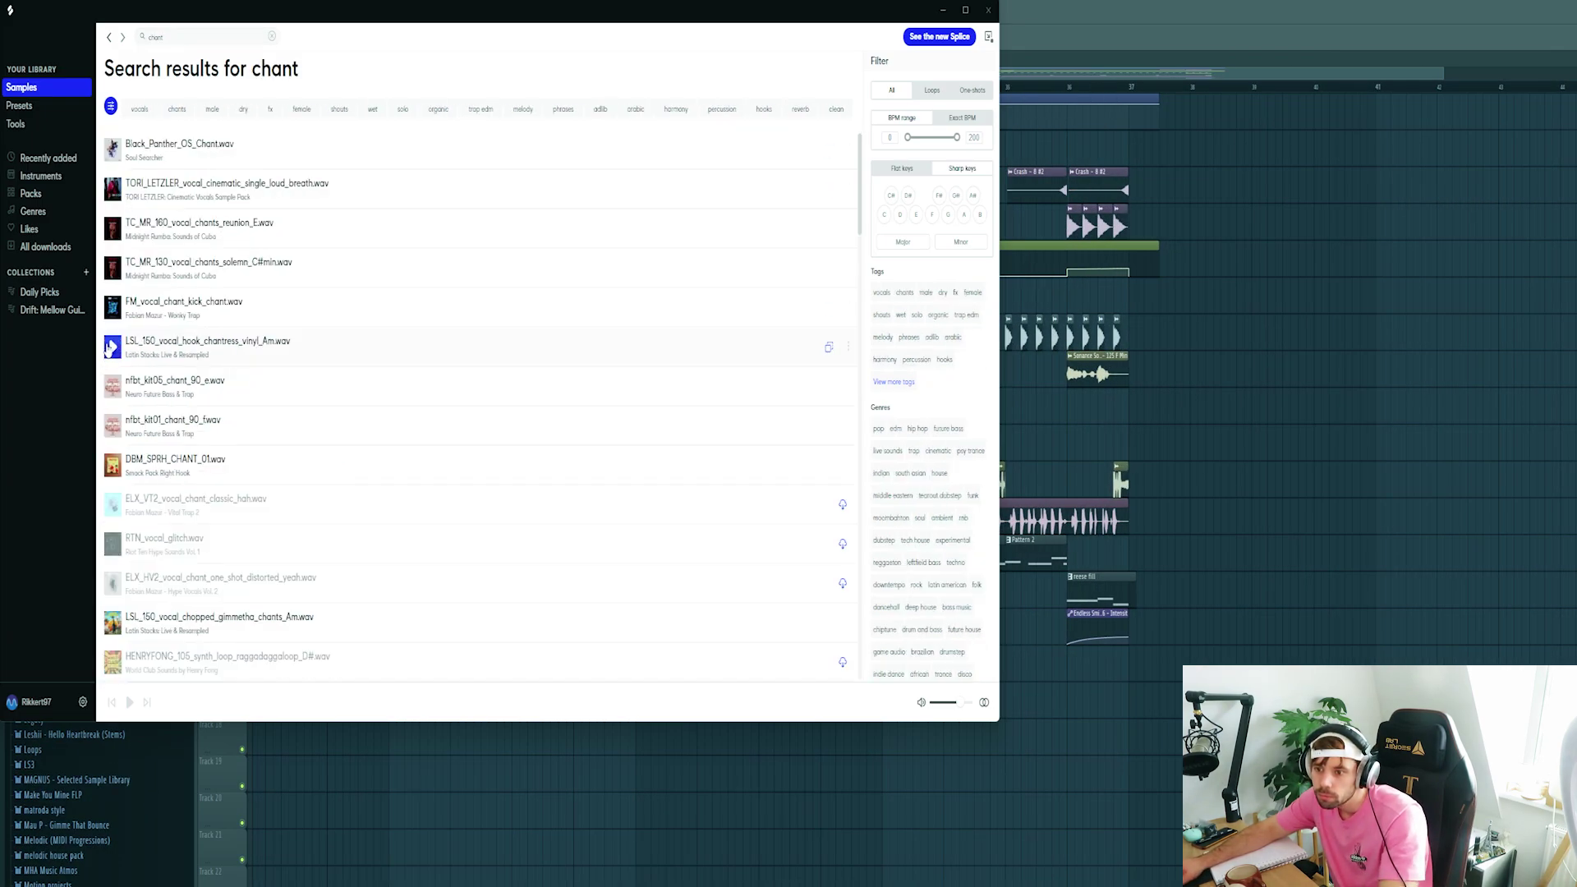
click(112, 346)
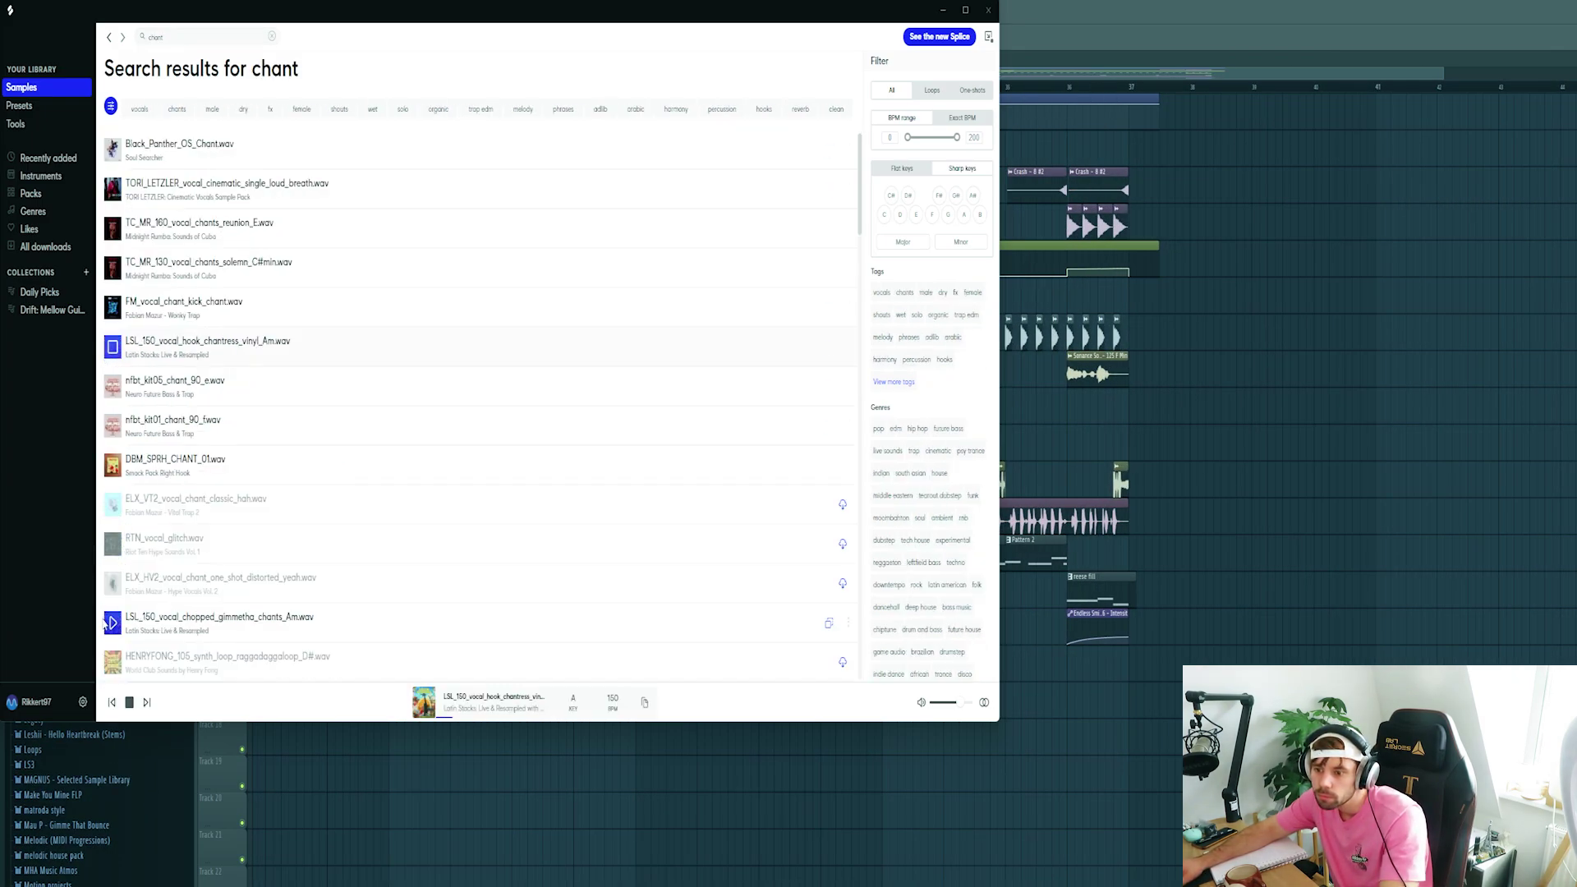
click(111, 623)
scroll(114, 616, down, 5)
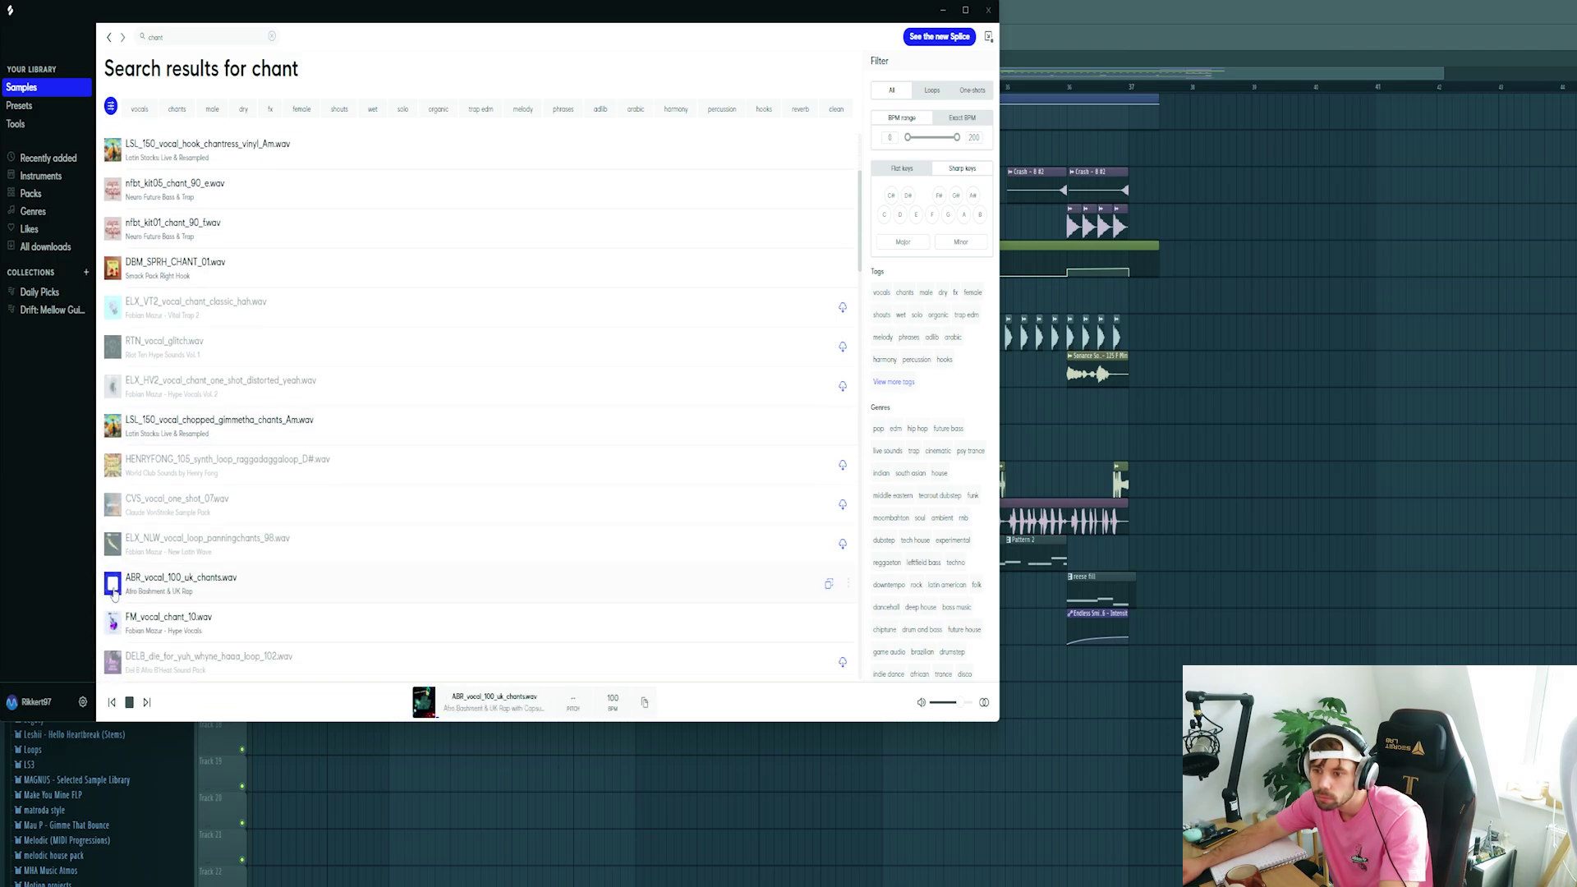
scroll(114, 594, down, 2)
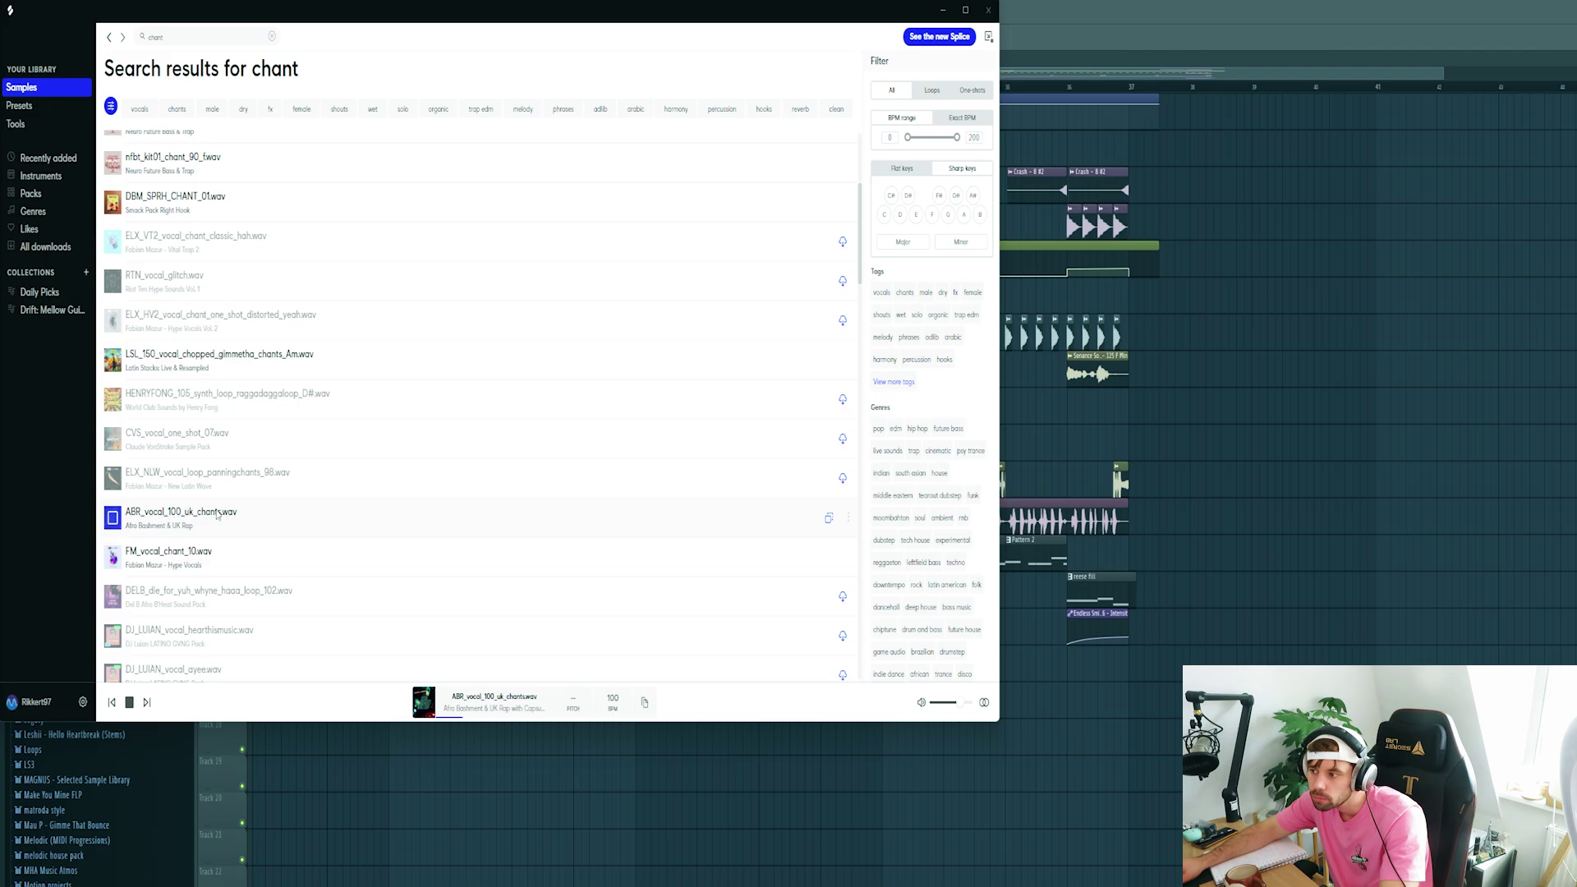
Add ABR_vocal_100_uk_chants to Track 10 in FL Studio with its sample tempo set to 100 BPM
drag(826, 520, 888, 432)
click(986, 515)
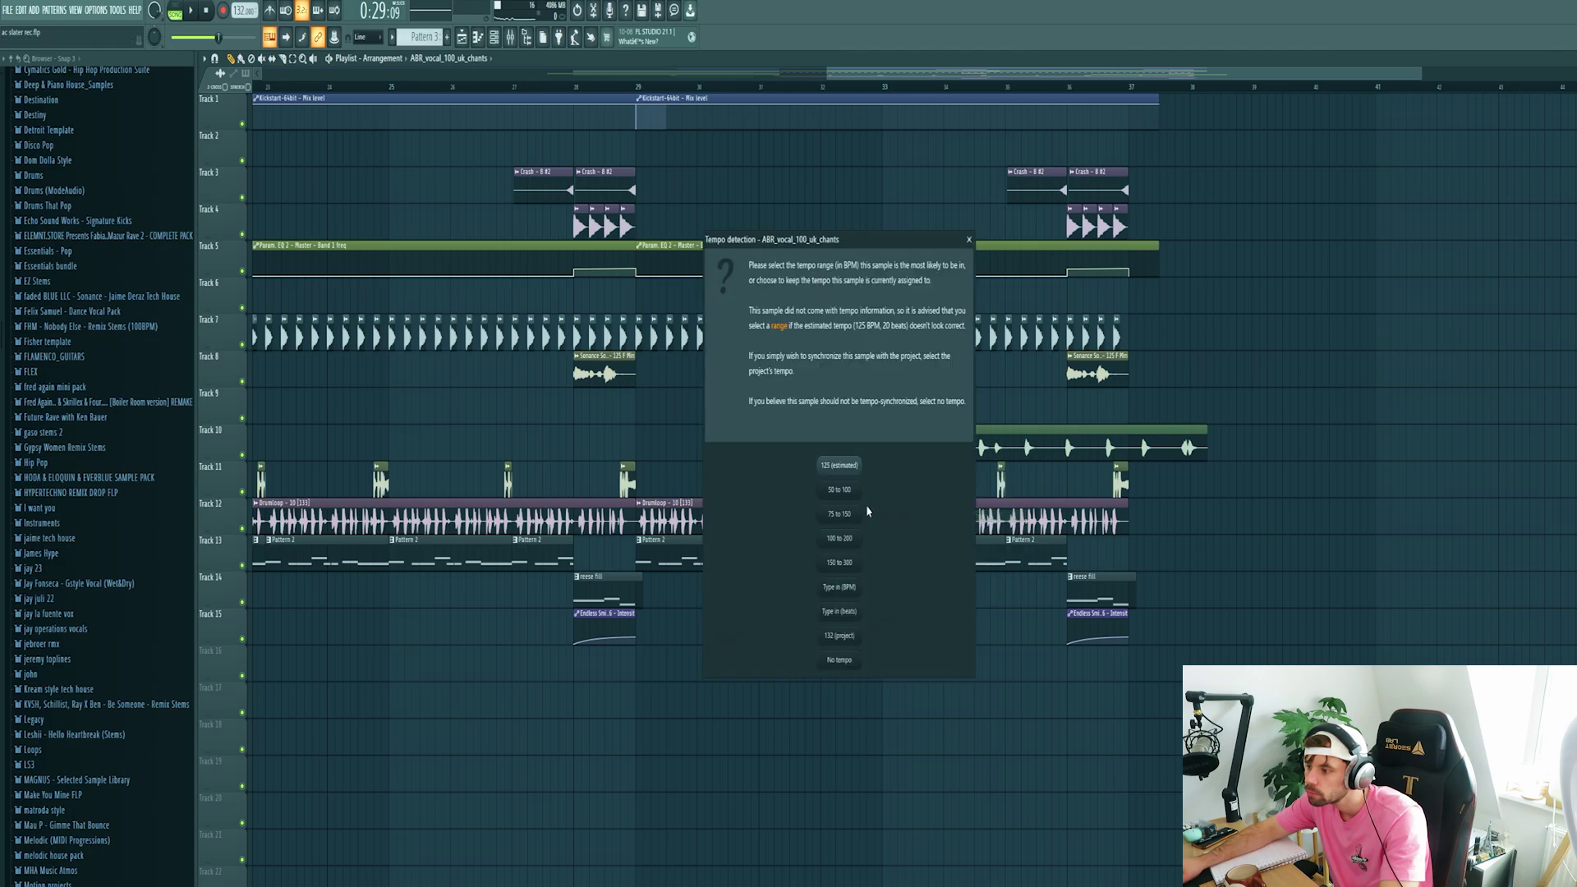
click(840, 587)
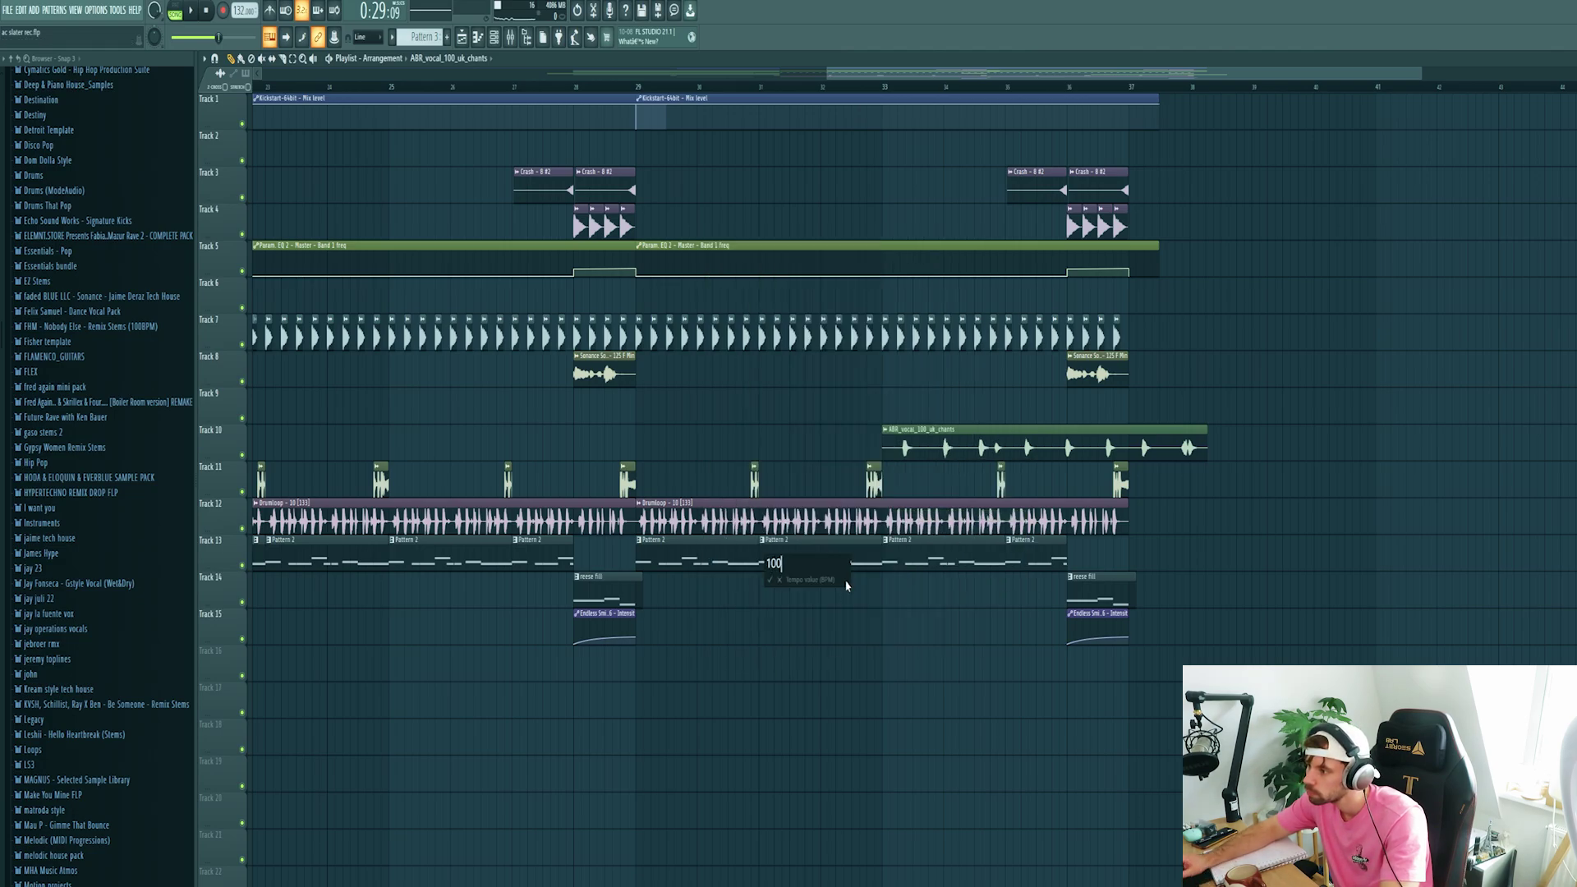
key(Return)
Fill bars 29–36 with repeated EN 909 RIDE LOOP 126BPM clips on Track 9 and ABR_vocal_100_uk_chants clips on Track 10
click(41, 553)
mouse_move(79, 611)
mouse_down()
mouse_move(752, 415)
mouse_move(881, 420)
mouse_move(887, 402)
mouse_up()
click(887, 394)
click(852, 472)
click(1010, 408)
drag(1149, 388, 897, 458)
drag(908, 449, 661, 448)
ctrl+click(481, 369)
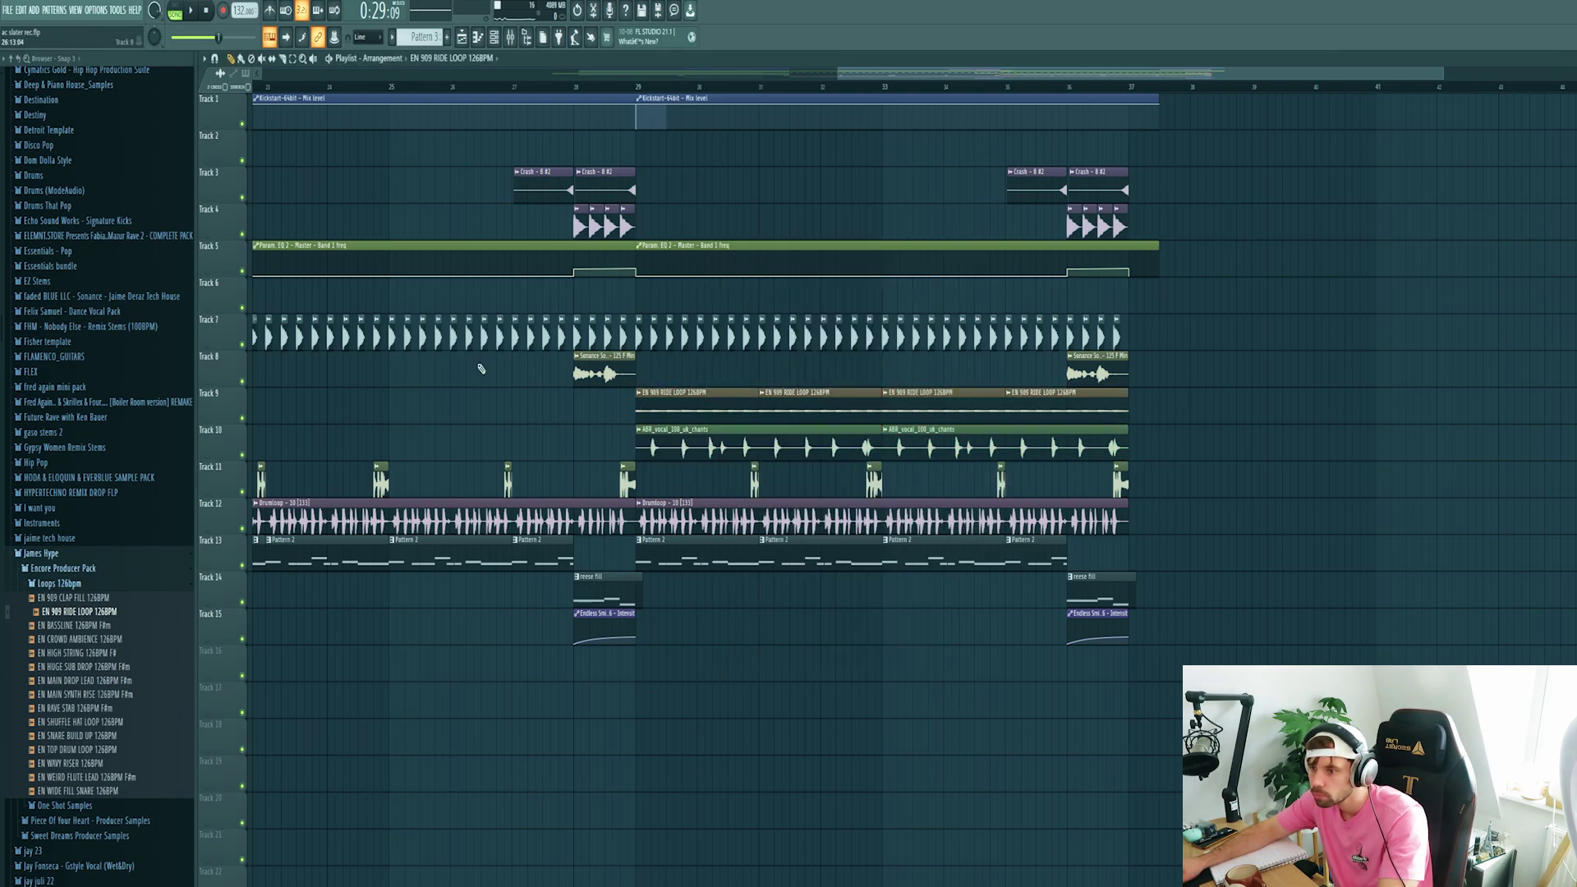
Route the ride loop to insert 18 and lower its volume to about -7.5 dB against the soloed kick
right_click(242, 345)
click(242, 418)
drag(219, 37, 237, 37)
click(630, 86)
key(space)
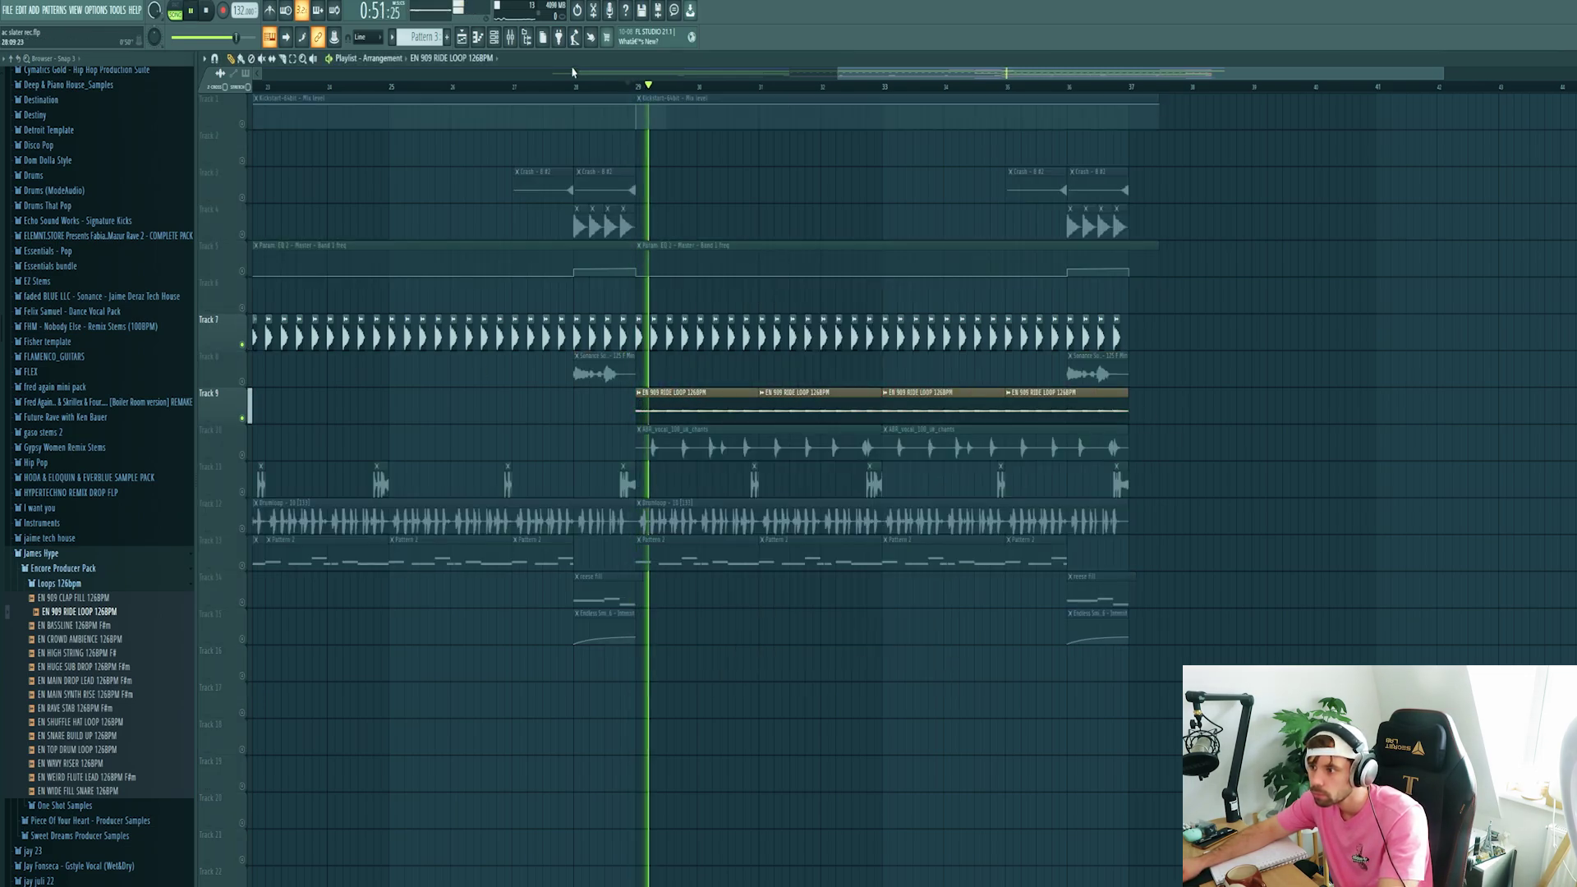
double_click(749, 407)
key(ctrl+l)
key(F9)
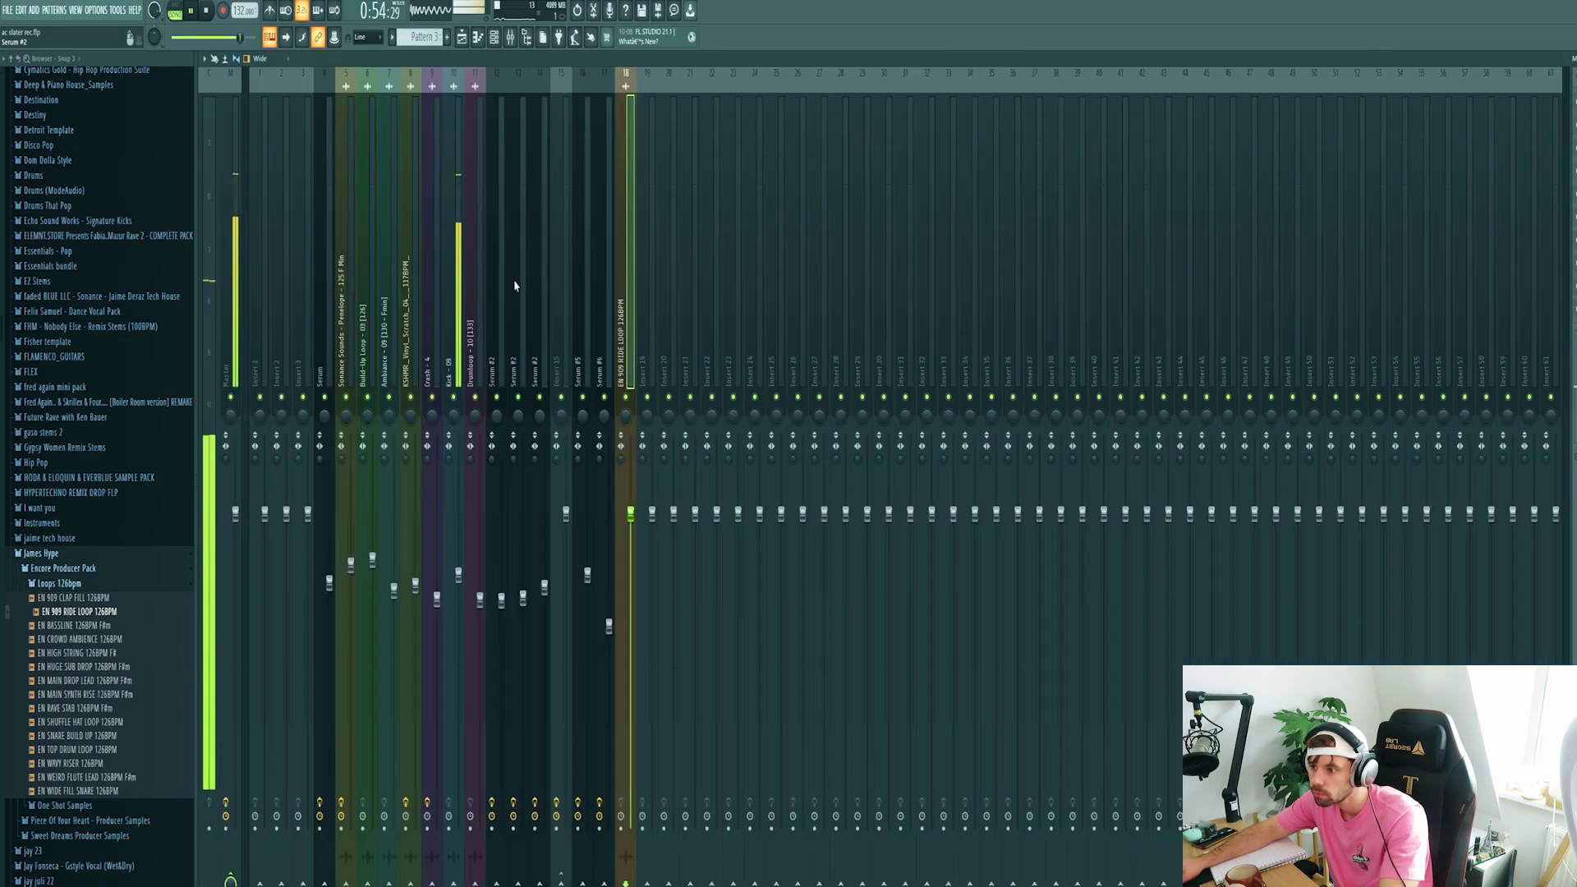
drag(631, 519, 631, 612)
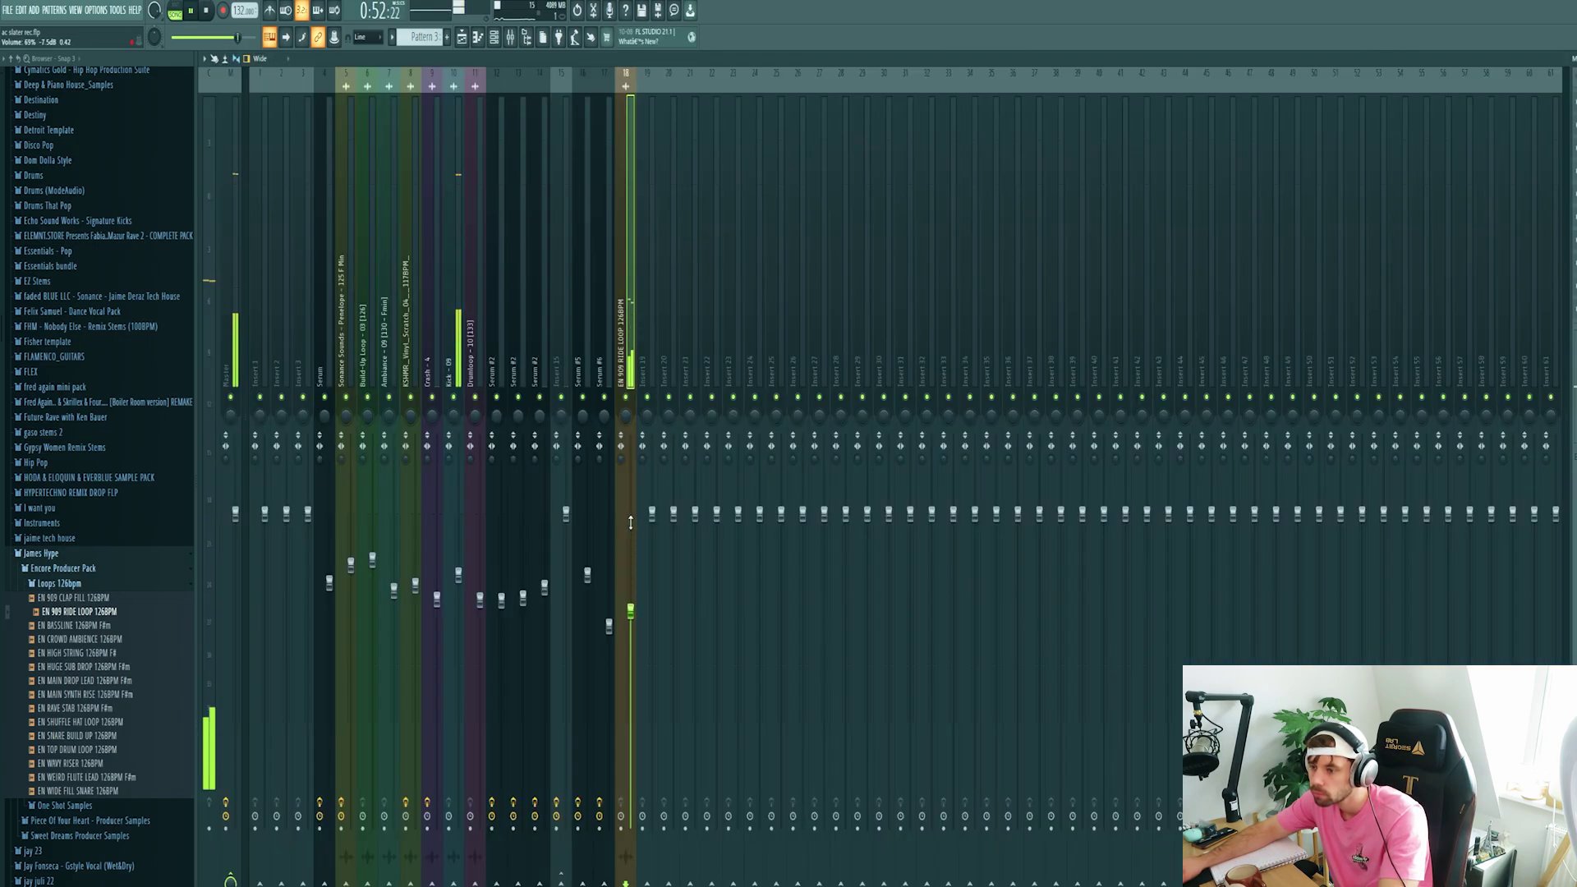
key(F9)
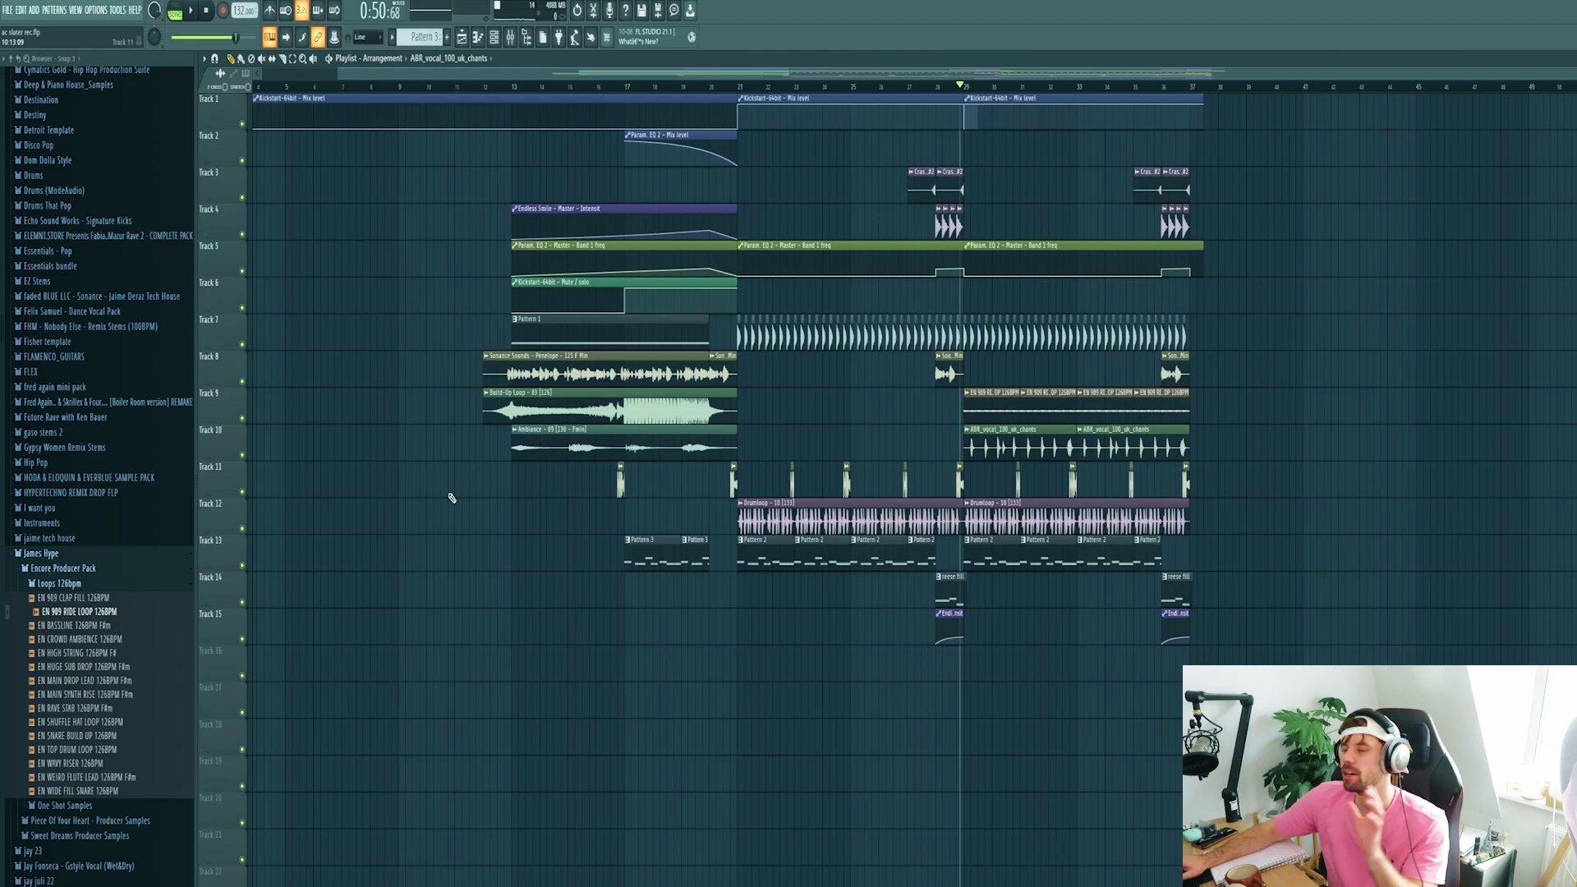